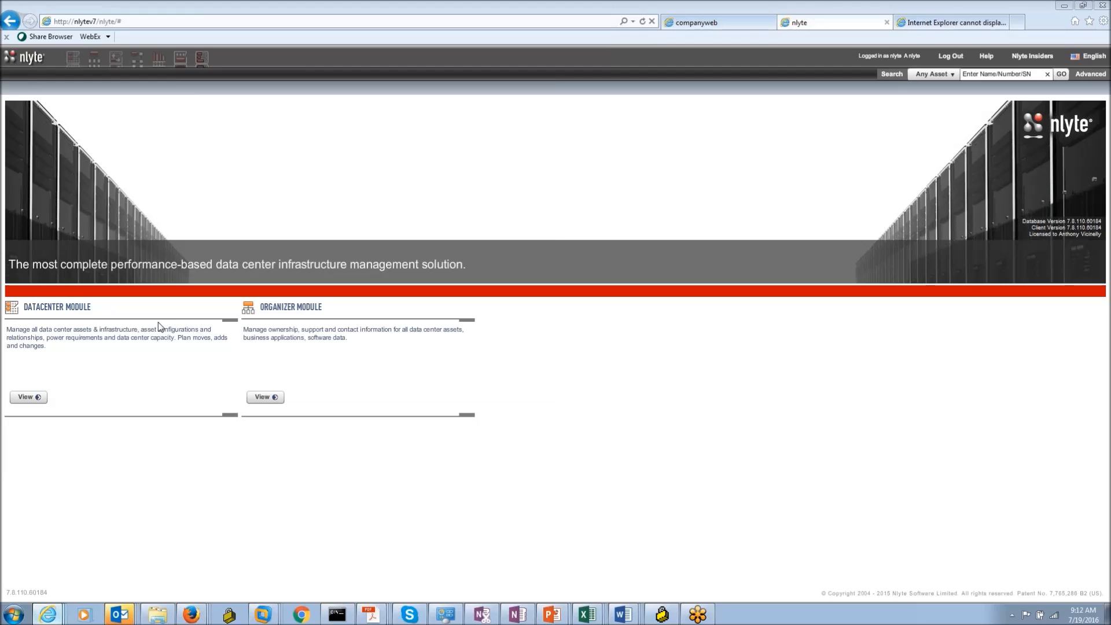
# Step: List the asset search categories, then enter the DataCenter Module
pyautogui.click(940, 75)
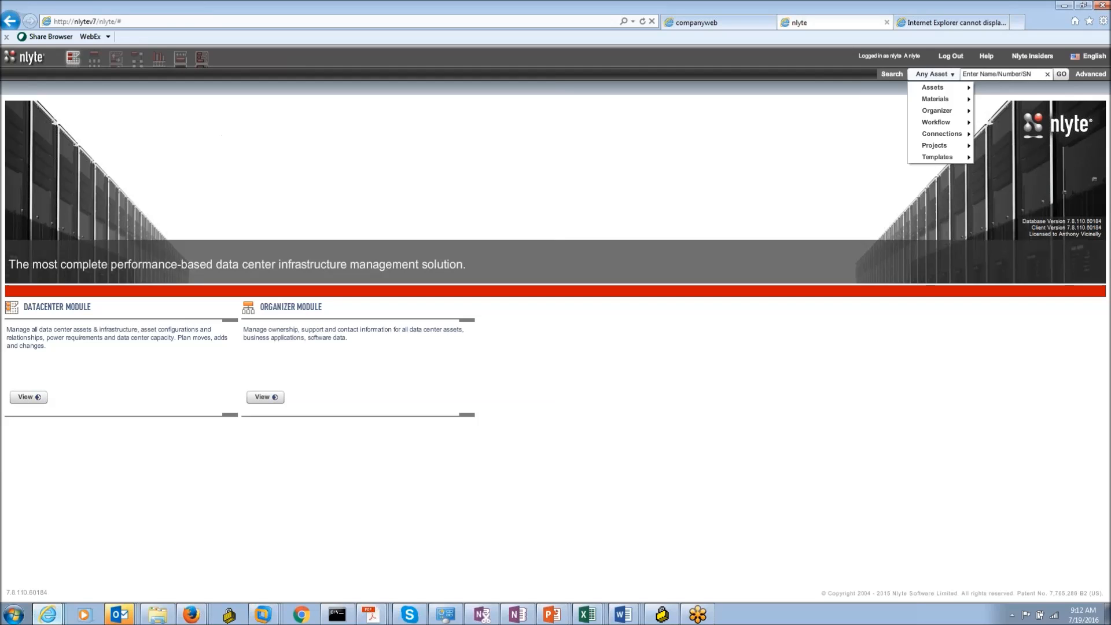
pyautogui.click(73, 59)
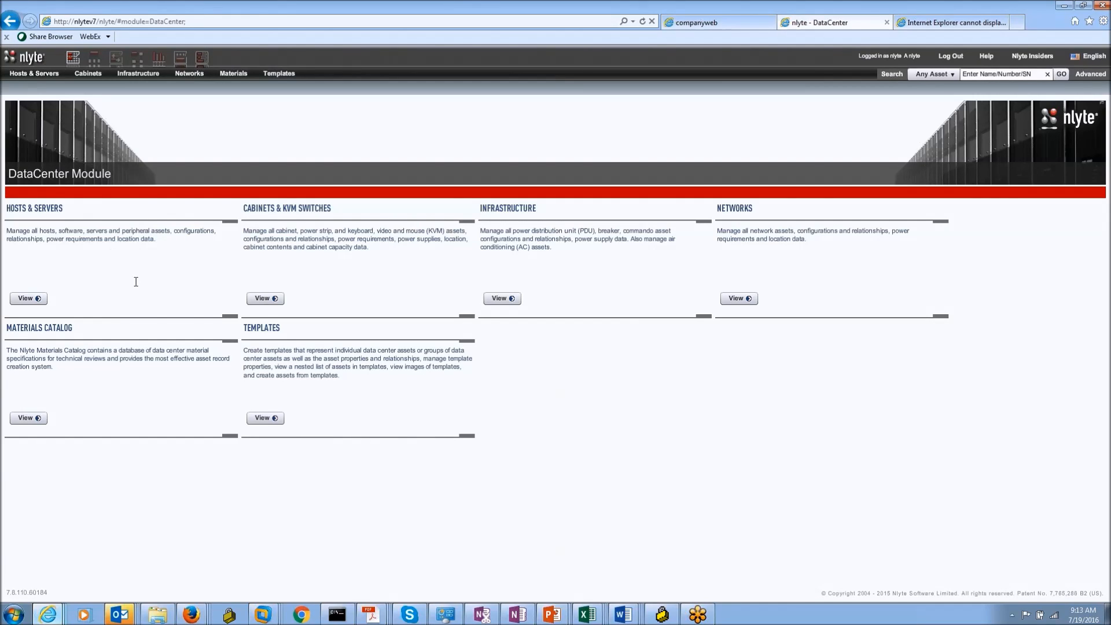
# Step: Show the Materials submenu listing material types from Air Conditioning to UPS
pyautogui.click(951, 78)
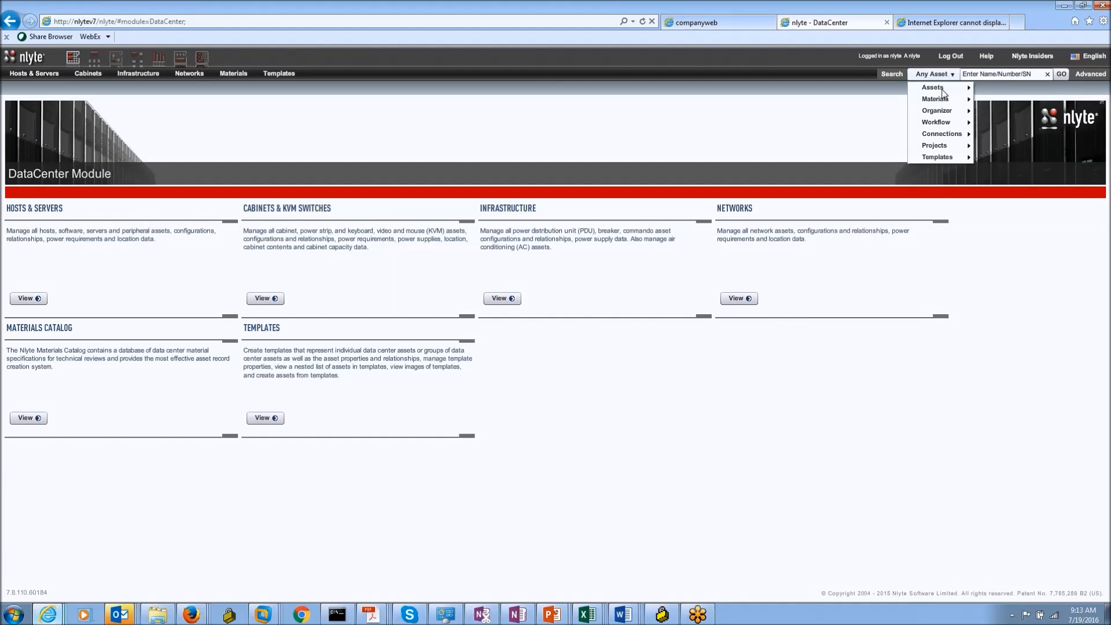
pyautogui.moveTo(940, 92)
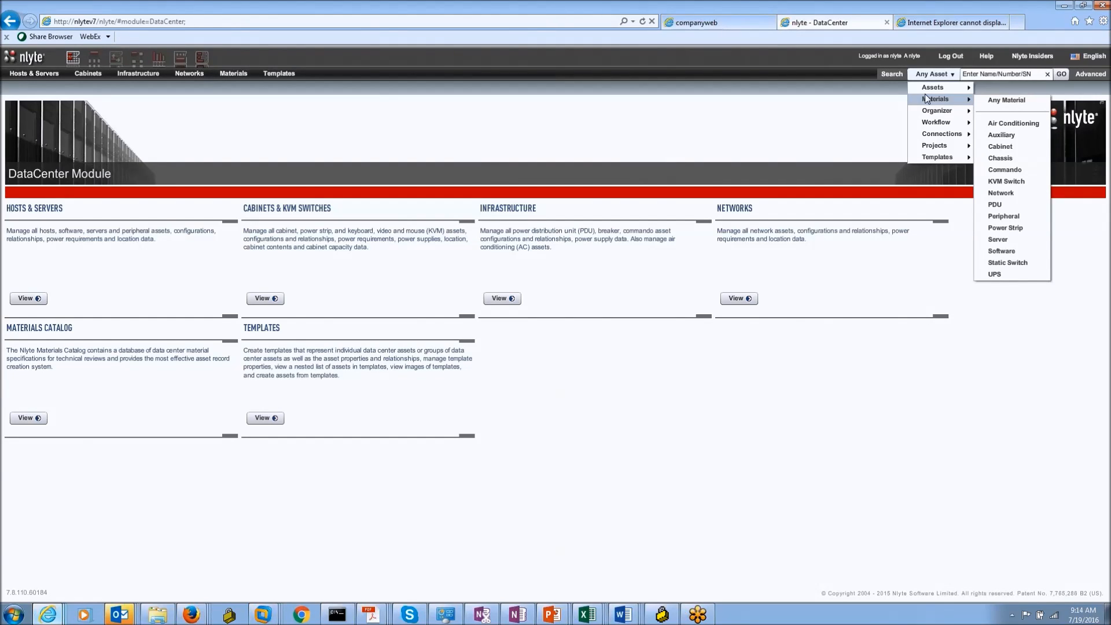
# Step: Open the Materials Catalog from the DataCenter Module page
pyautogui.click(25, 418)
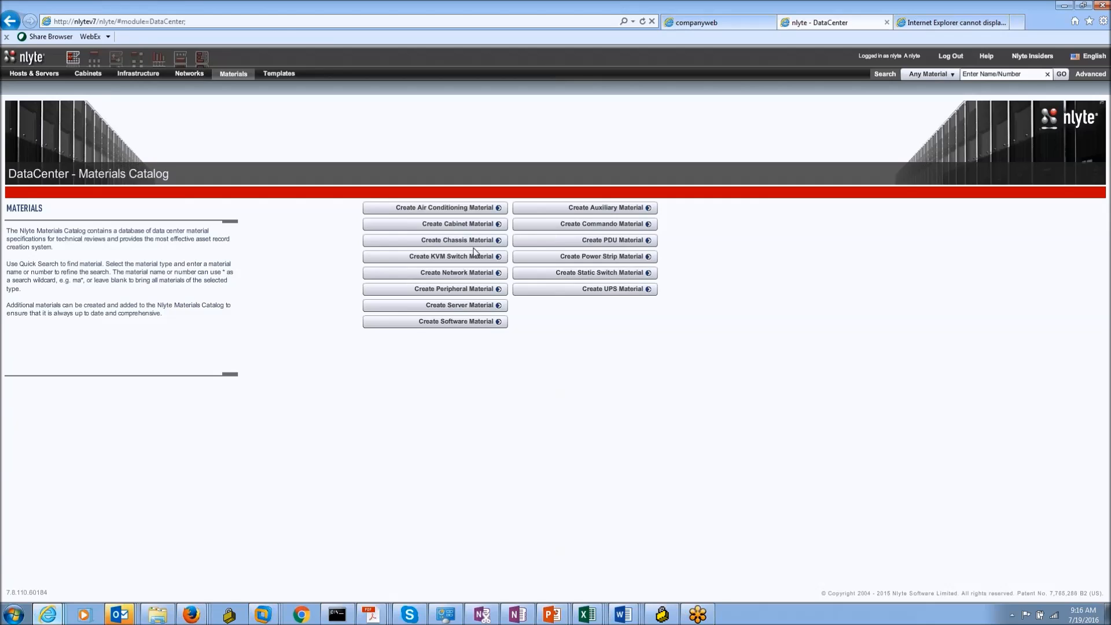
# Step: Start a new server material and set its Server Type to Standard
pyautogui.click(461, 306)
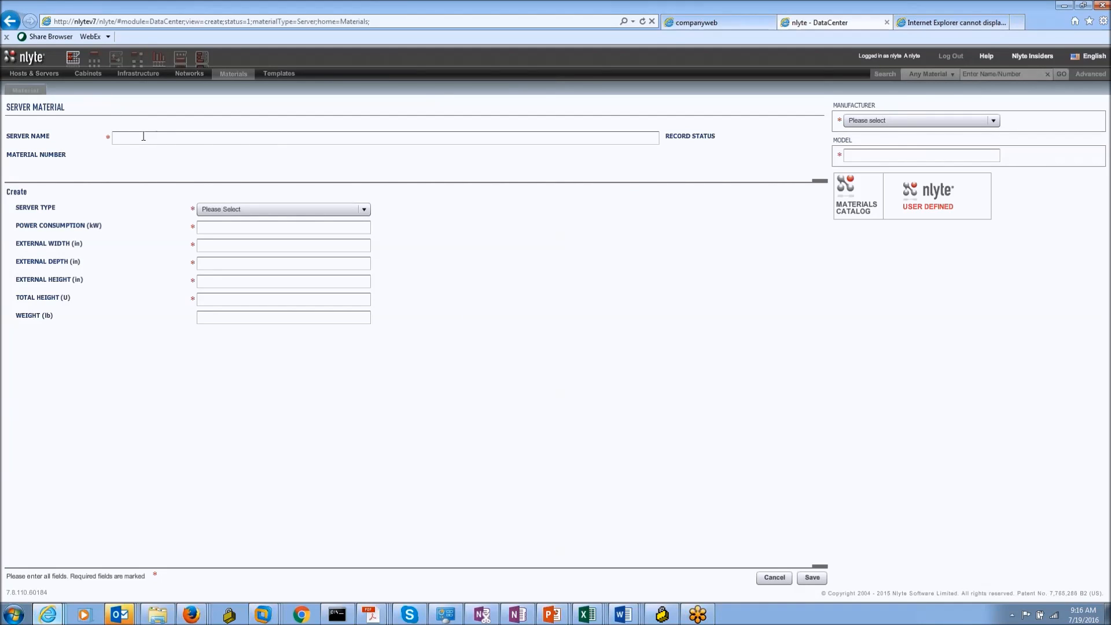
pyautogui.click(131, 141)
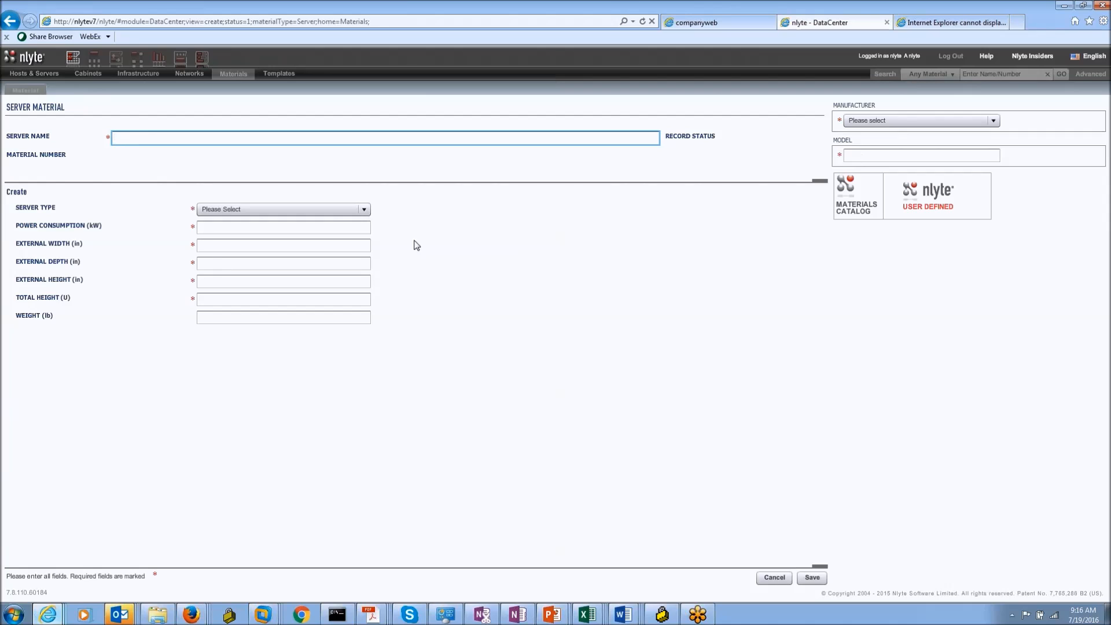
pyautogui.click(229, 209)
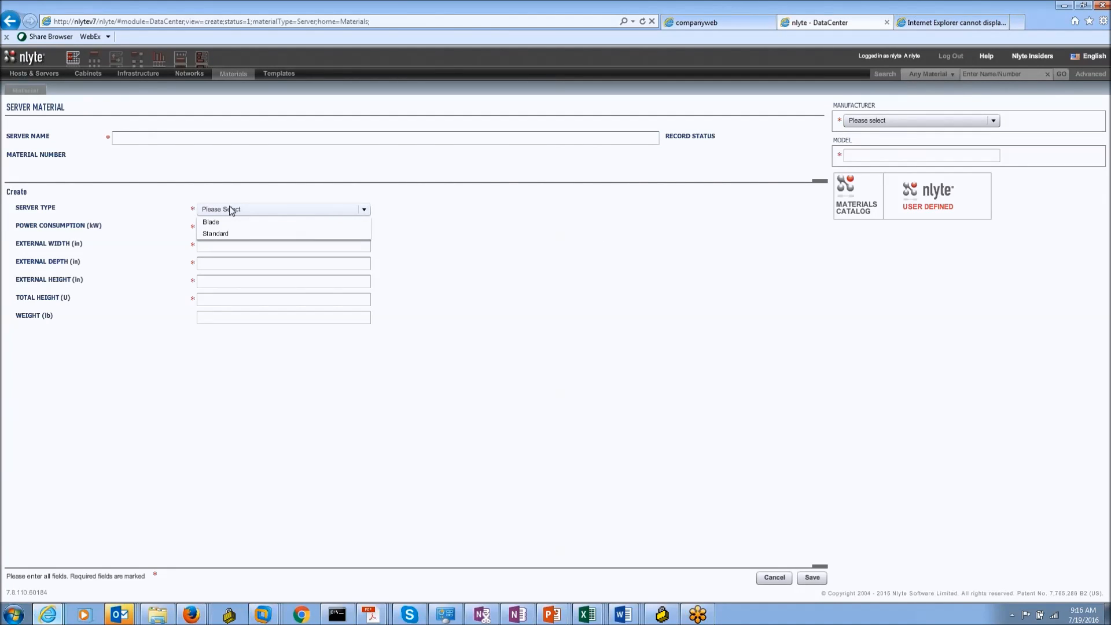
pyautogui.click(215, 233)
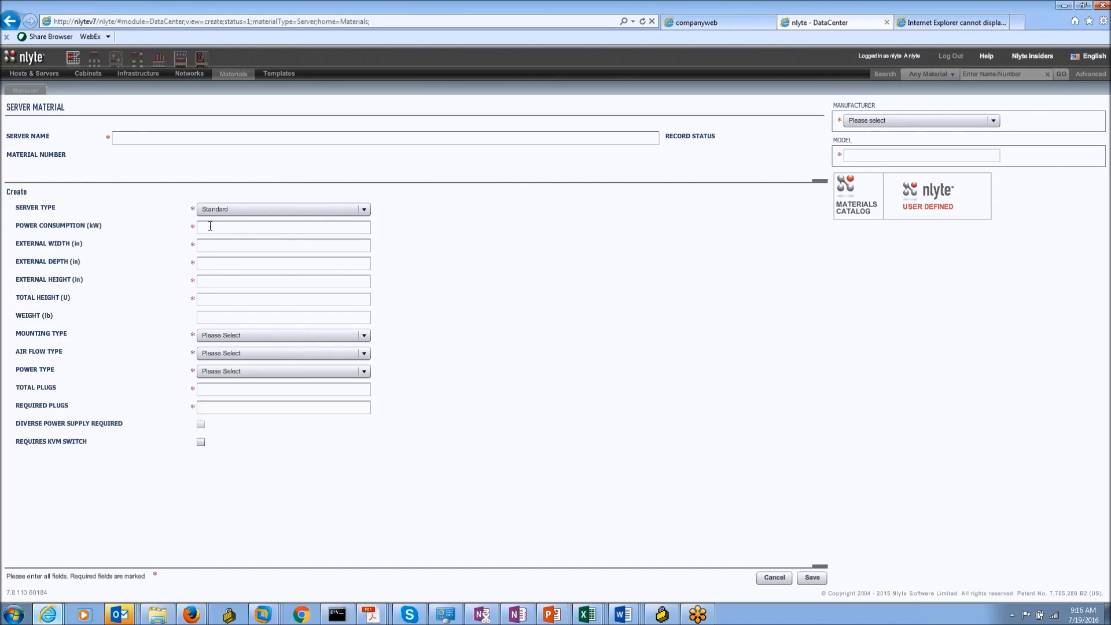
# Step: Review the mounting, air flow and power type options, then cancel the unsaved server material
pyautogui.click(318, 336)
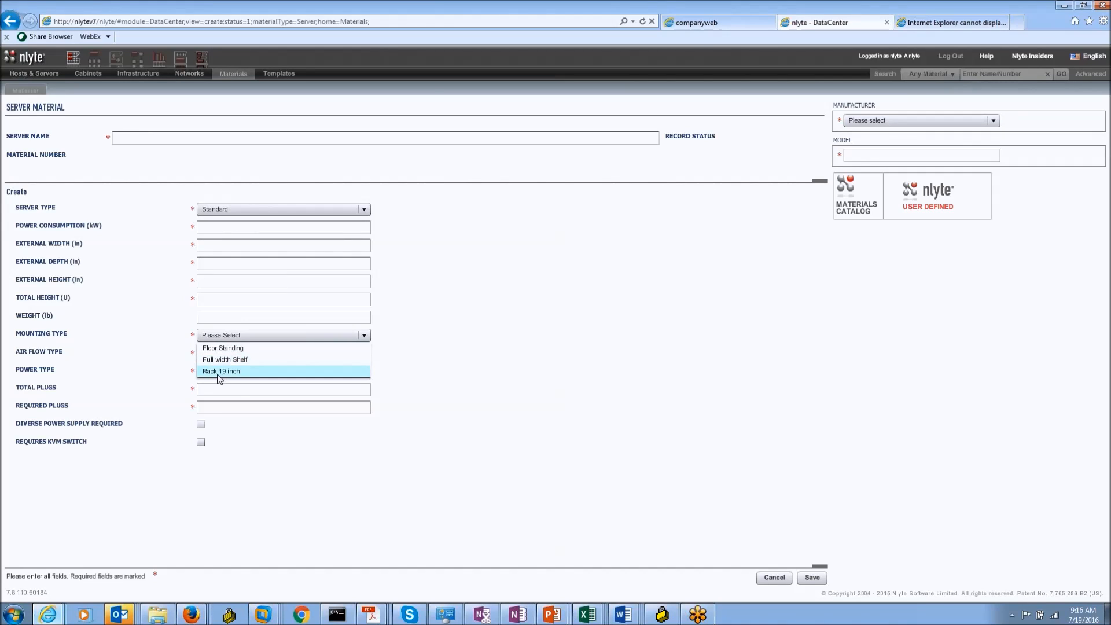
pyautogui.click(516, 375)
pyautogui.click(323, 354)
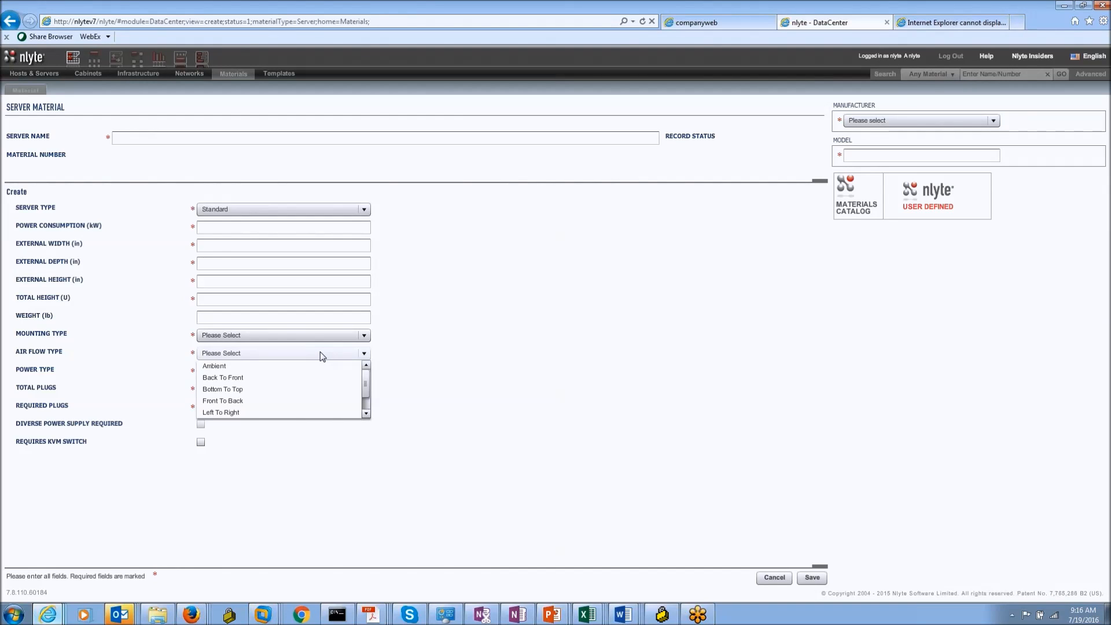
pyautogui.click(399, 342)
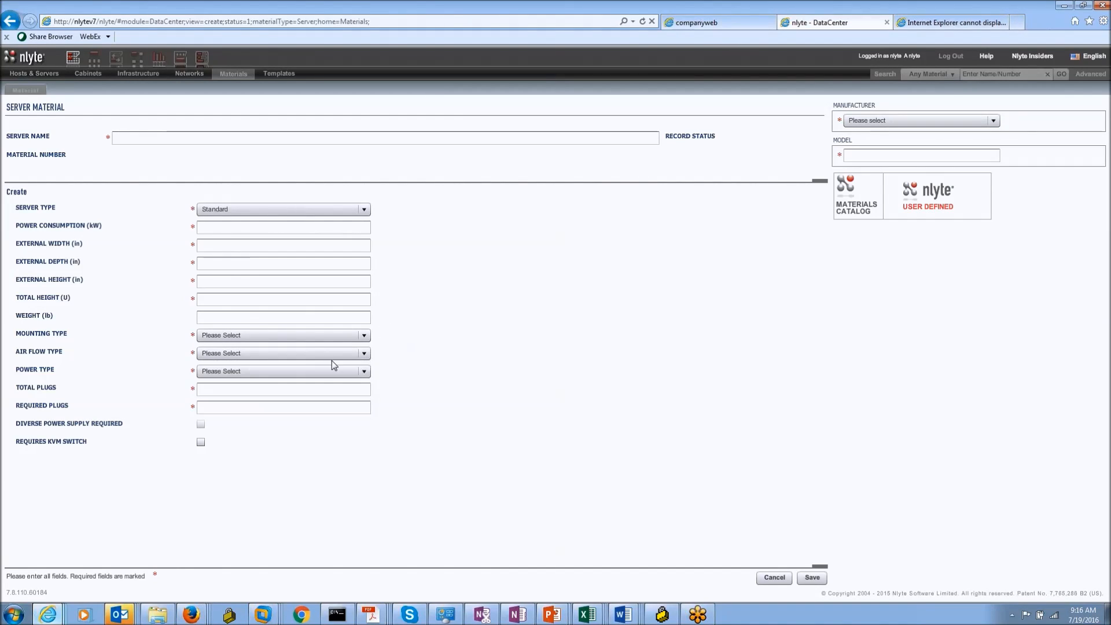
pyautogui.click(332, 375)
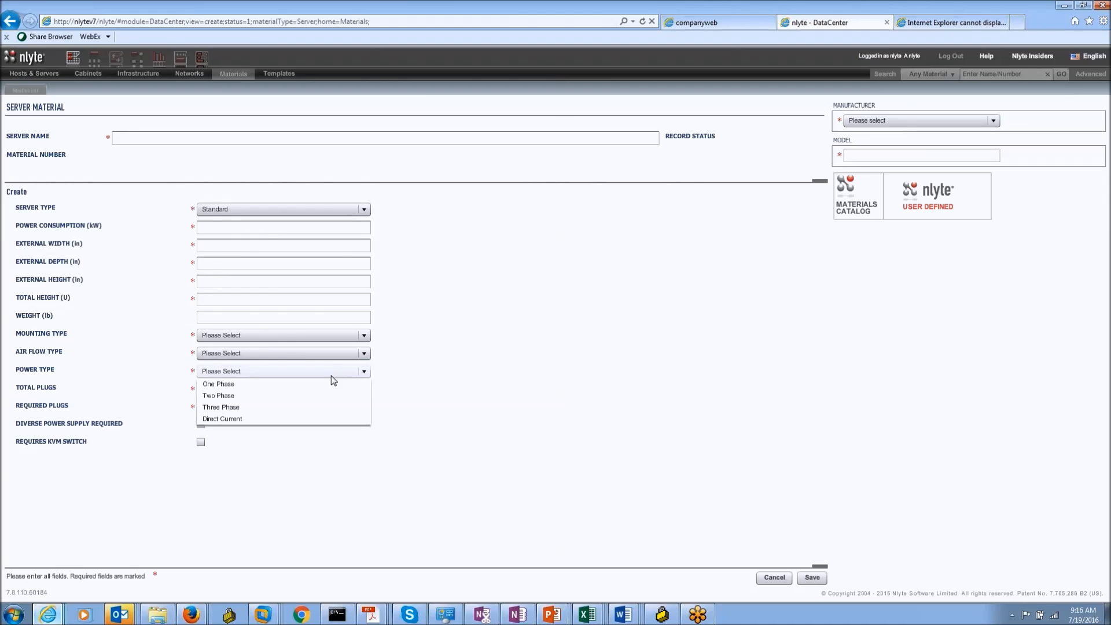
pyautogui.click(443, 385)
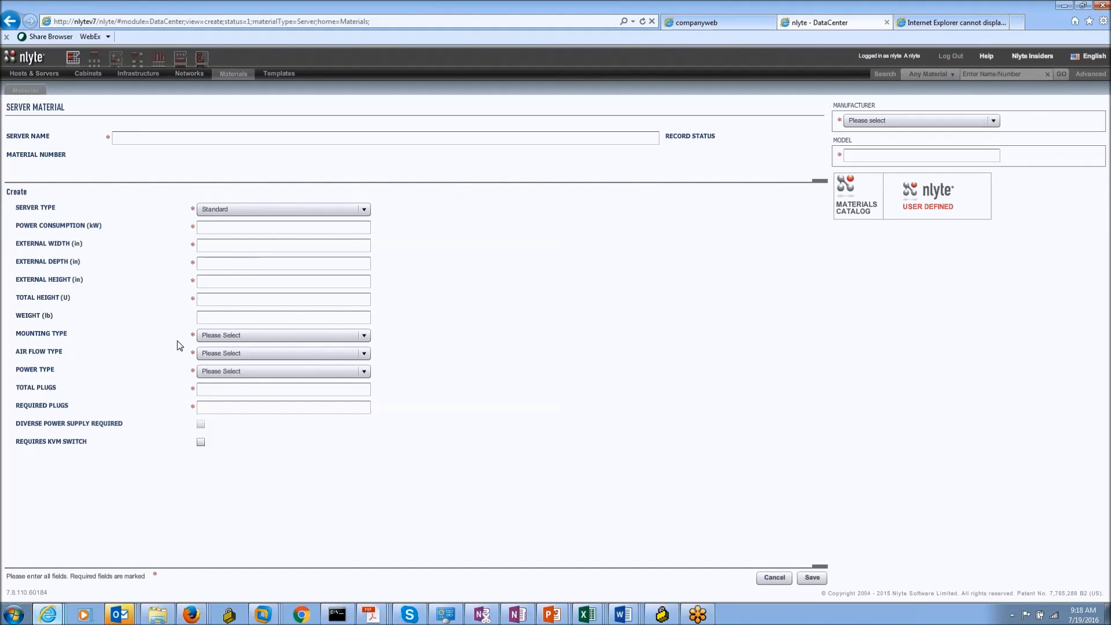
pyautogui.click(771, 578)
# Step: Search all materials for *DL380* to list the 11 matching Compaq and HP servers
pyautogui.click(1020, 73)
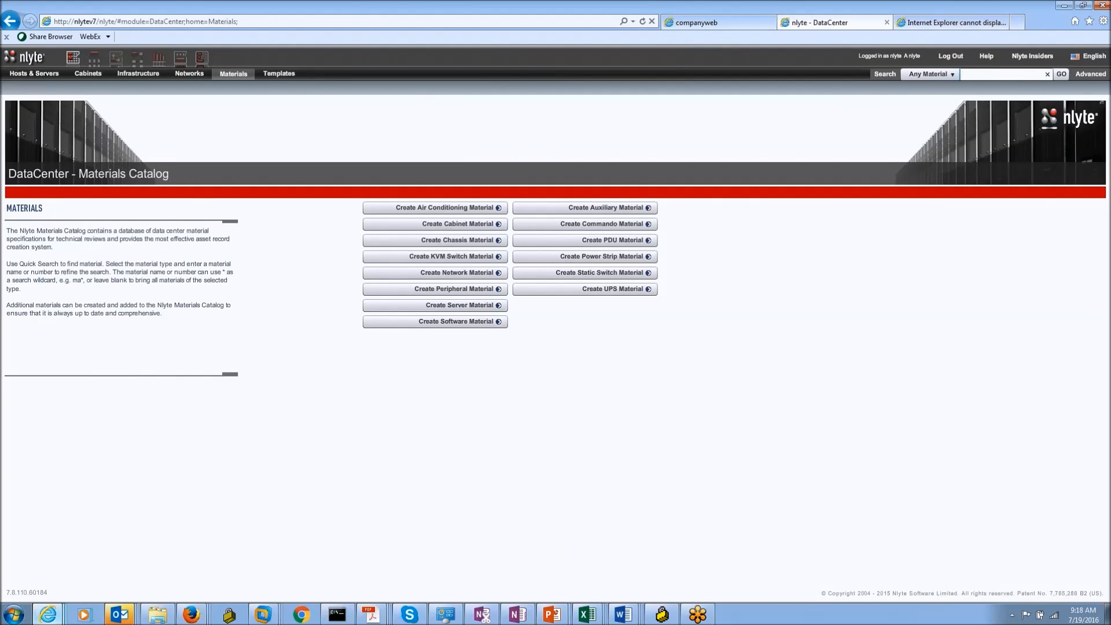
pyautogui.write('///////////8')
pyautogui.press('BackSpace')
pyautogui.press('BackSpace')
pyautogui.press('BackSpace')
pyautogui.press('BackSpace')
pyautogui.press('BackSpace')
pyautogui.press('BackSpace')
pyautogui.write('*DL380')
pyautogui.press('Return')
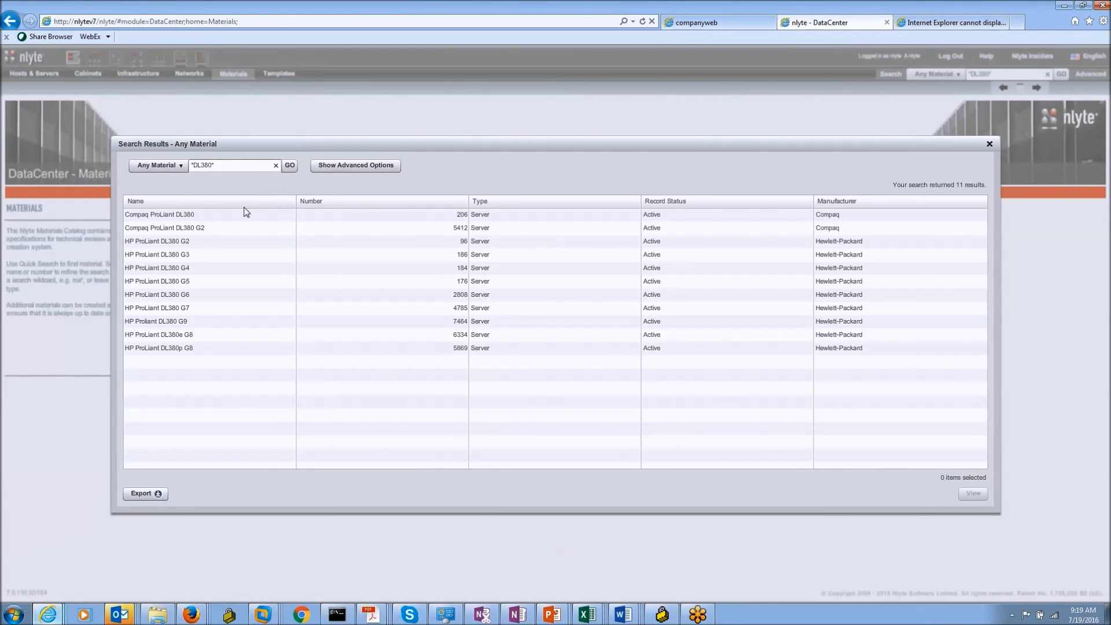
# Step: Open the HP ProLiant DL380p G8 server material record from the search results
pyautogui.click(161, 315)
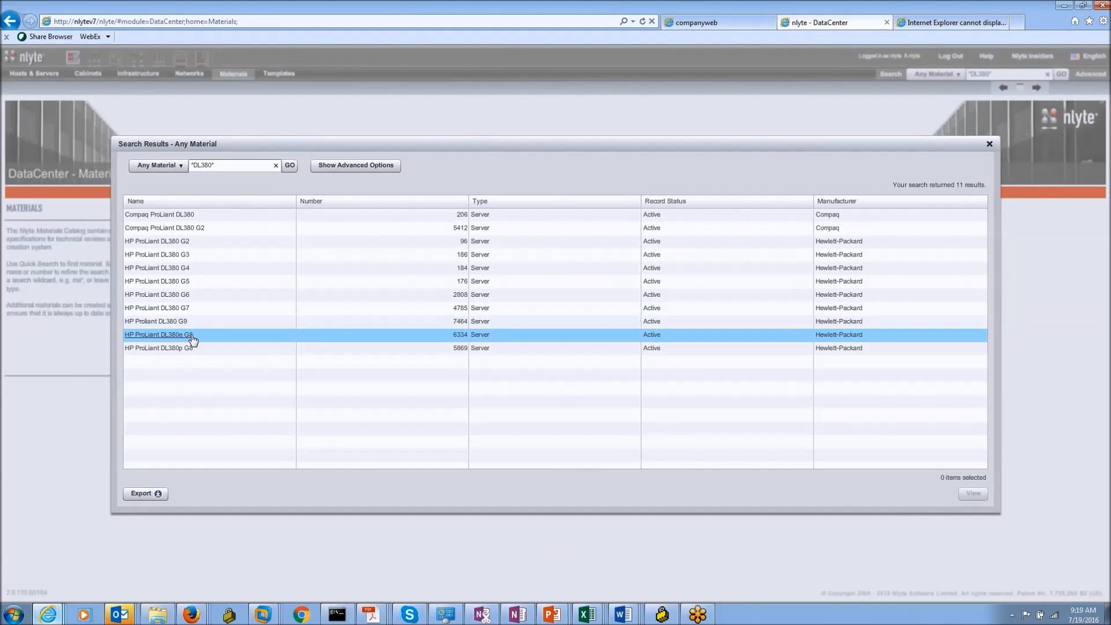
pyautogui.doubleClick(166, 349)
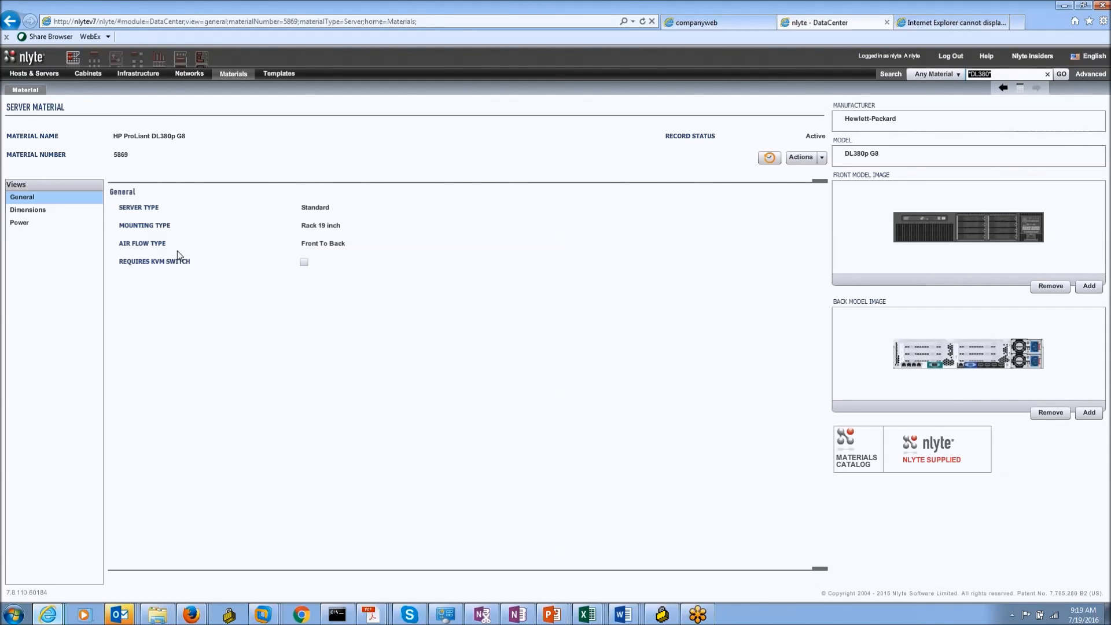
# Step: Show the DL380p G8 power details, highlighting its 1.2 kW power consumption
pyautogui.click(50, 211)
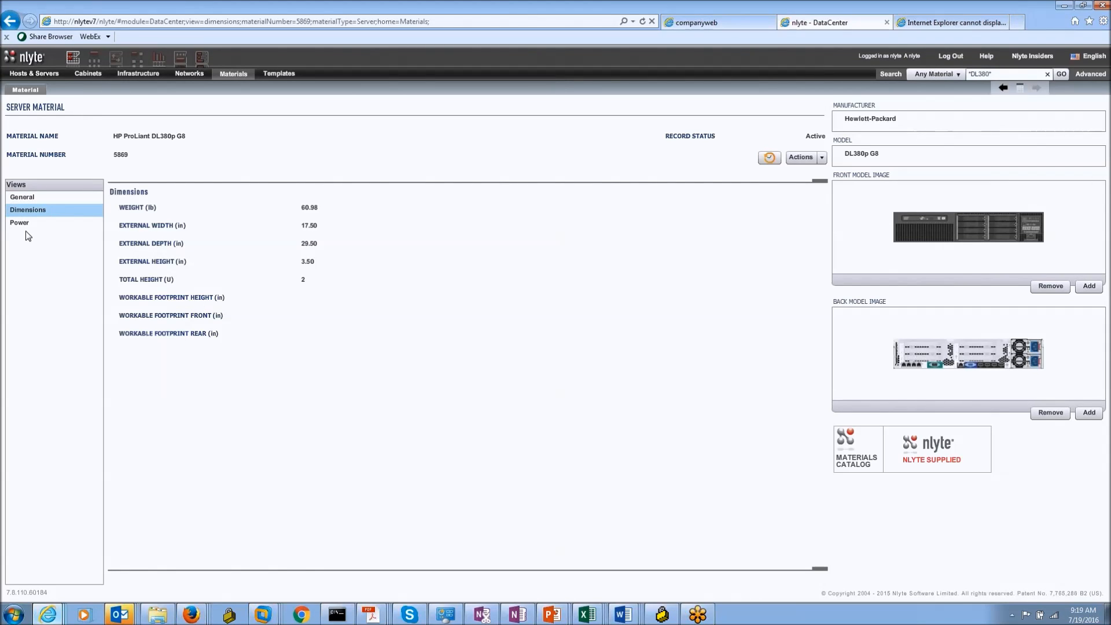
pyautogui.click(39, 227)
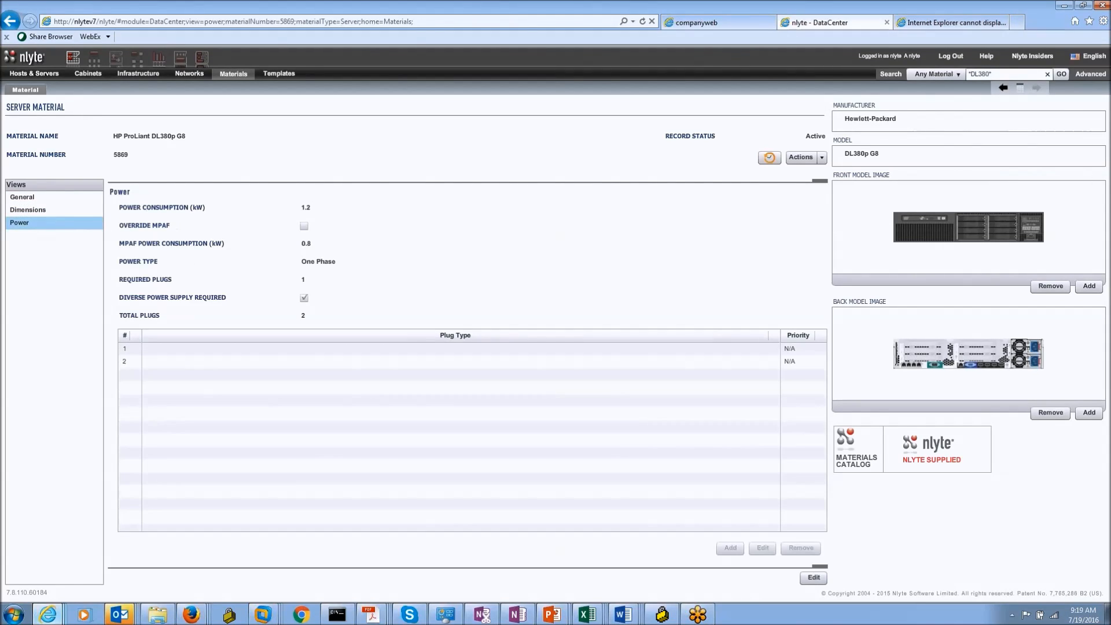
pyautogui.doubleClick(311, 209)
pyautogui.click(311, 240)
# Step: Open the Actions menu for the DL380p G8 material
pyautogui.click(824, 158)
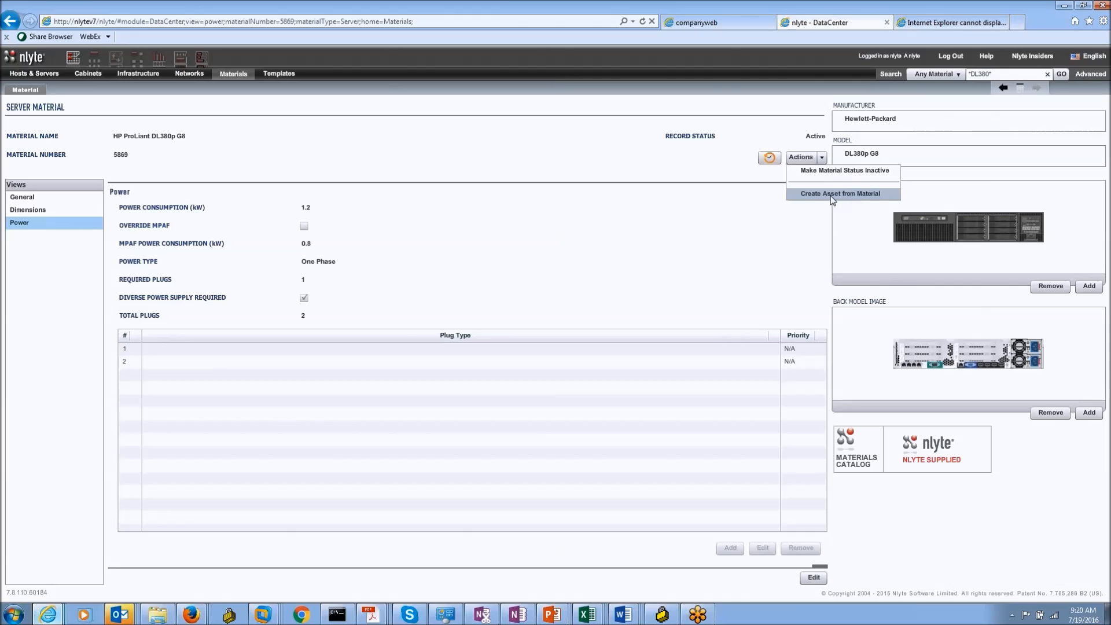
pyautogui.click(804, 153)
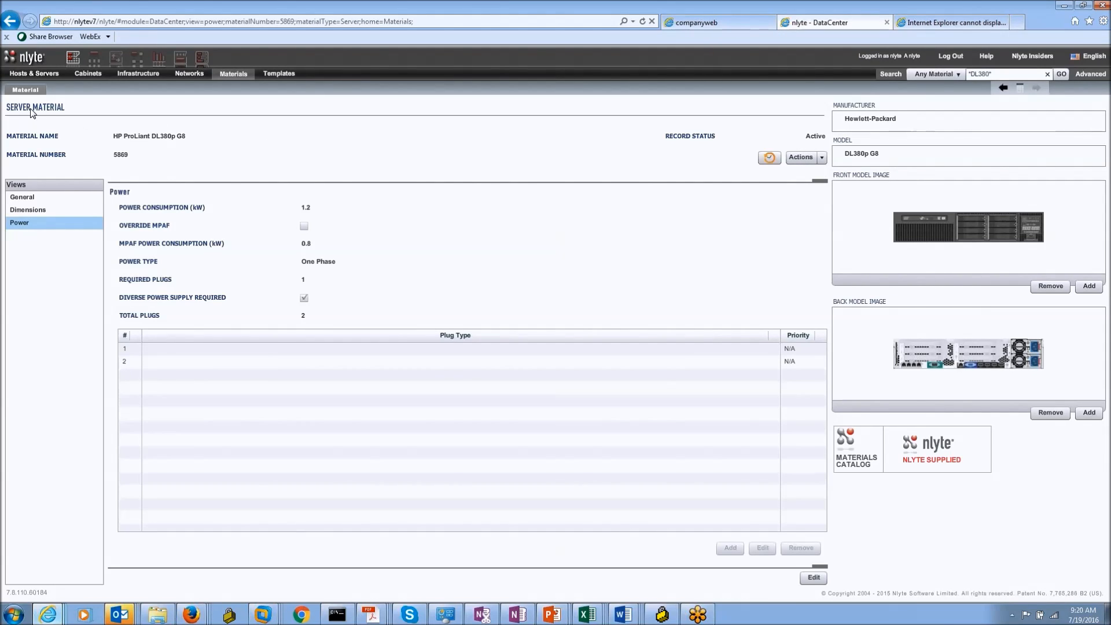
pyautogui.click(820, 157)
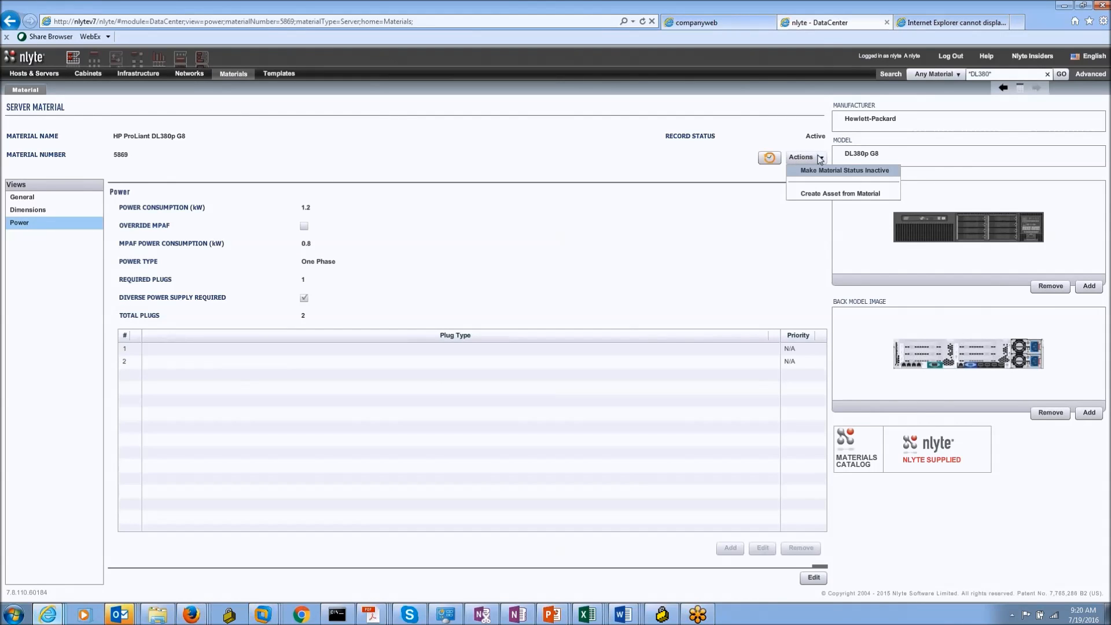
# Step: Create an asset from the DL380p G8 material, enter its asset name, and set status to Procurement
pyautogui.click(841, 196)
pyautogui.click(128, 129)
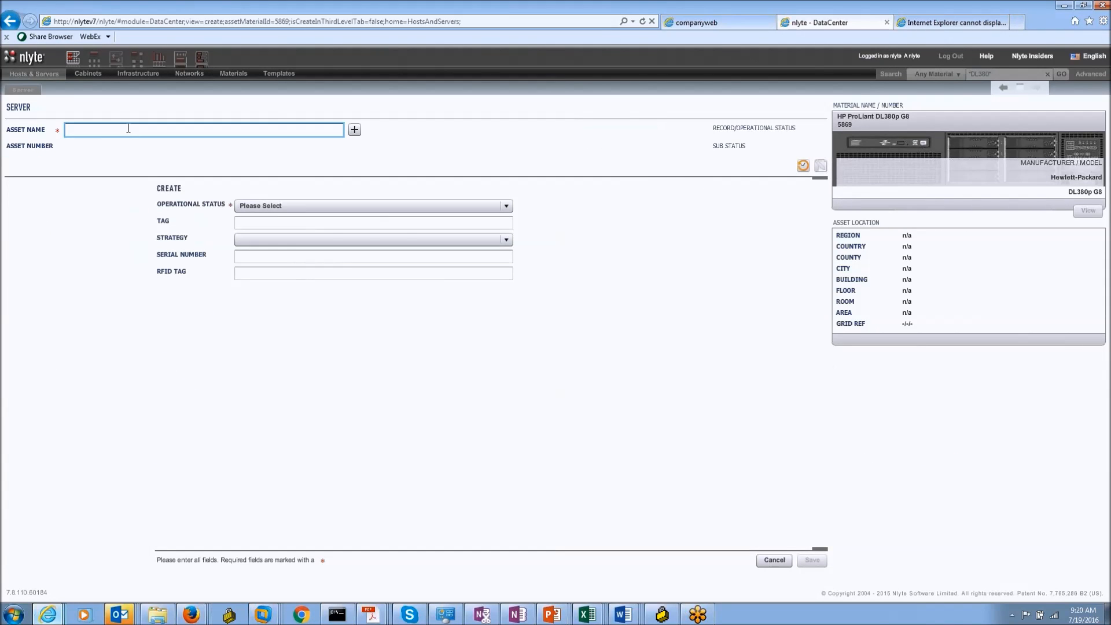
pyautogui.write('Tony')
pyautogui.press('Tab')
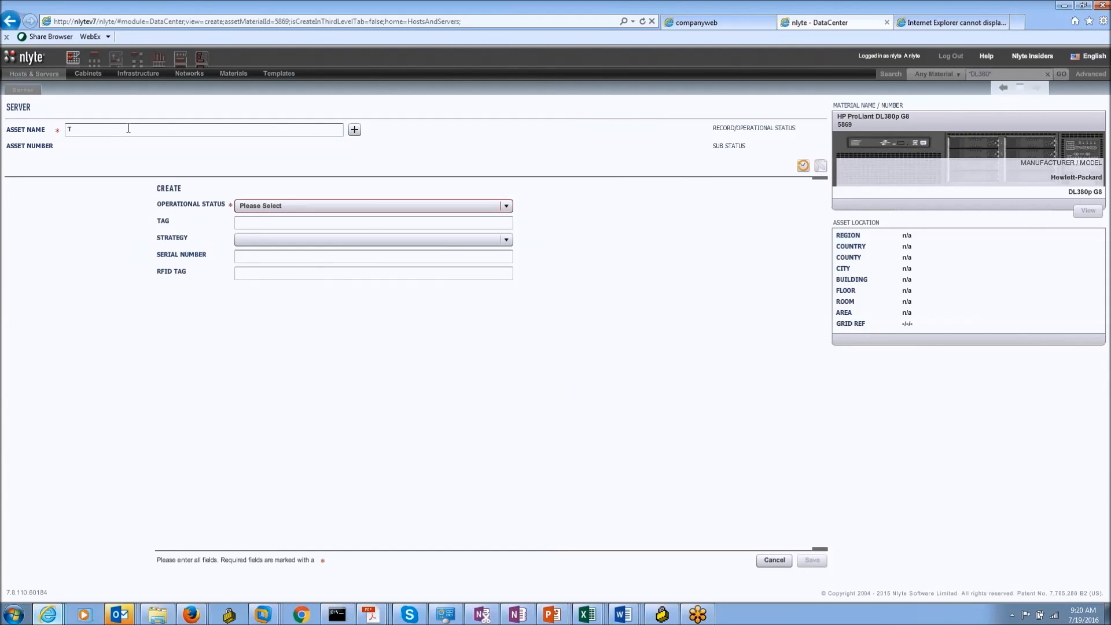
pyautogui.write('s DL3')
pyautogui.write('80')
pyautogui.write('1')
pyautogui.click(255, 205)
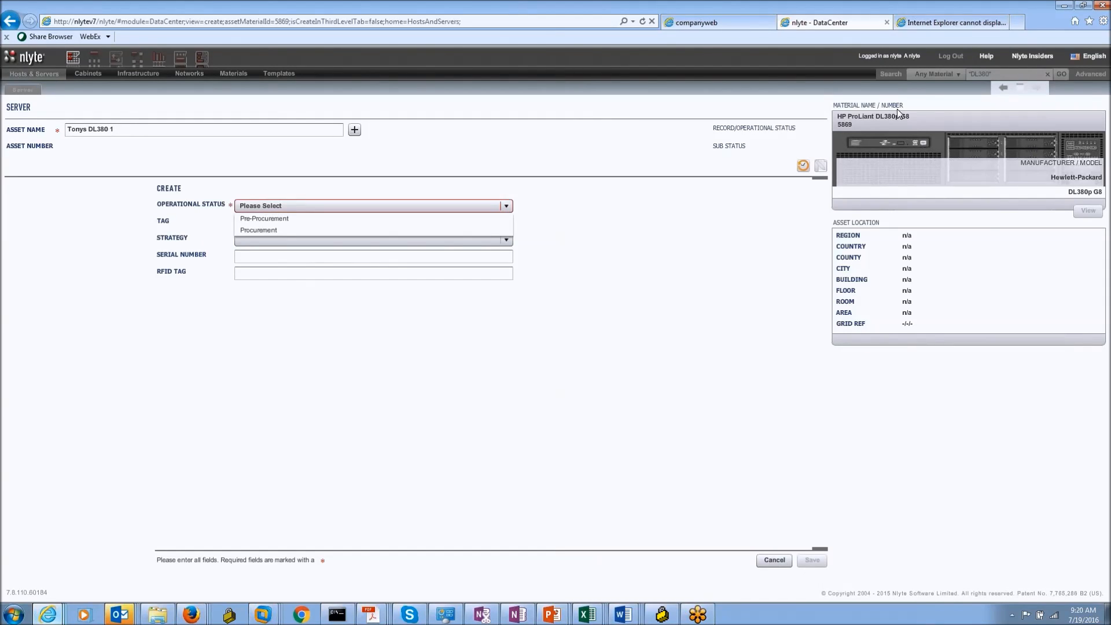
pyautogui.click(332, 229)
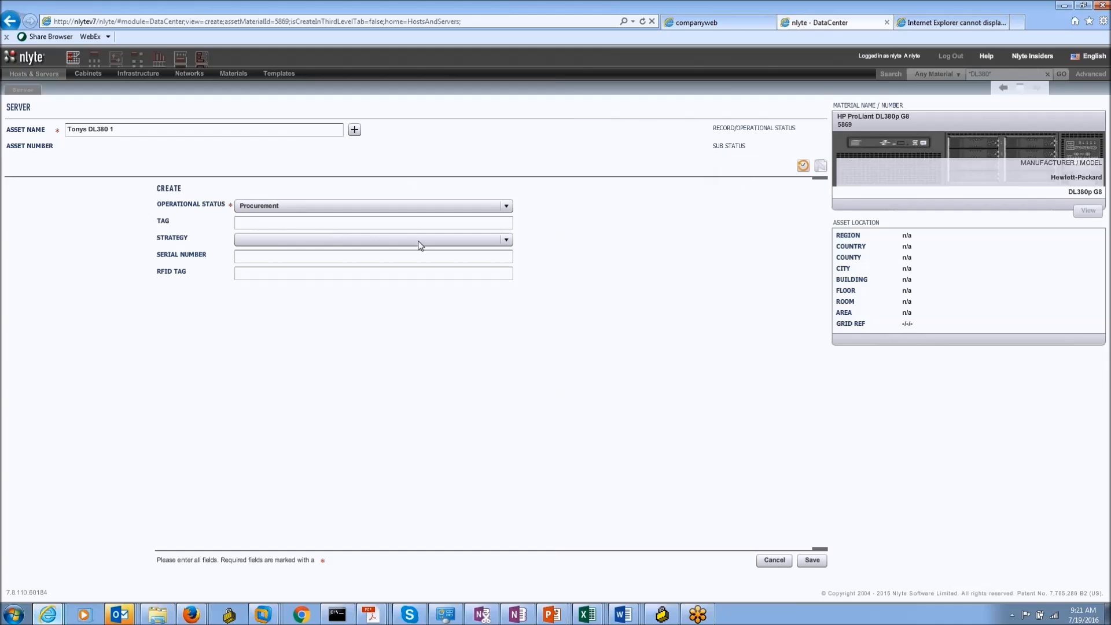
# Step: Save the new DL380 server asset as a planned Procurement record and switch to Floor Planner
pyautogui.click(812, 559)
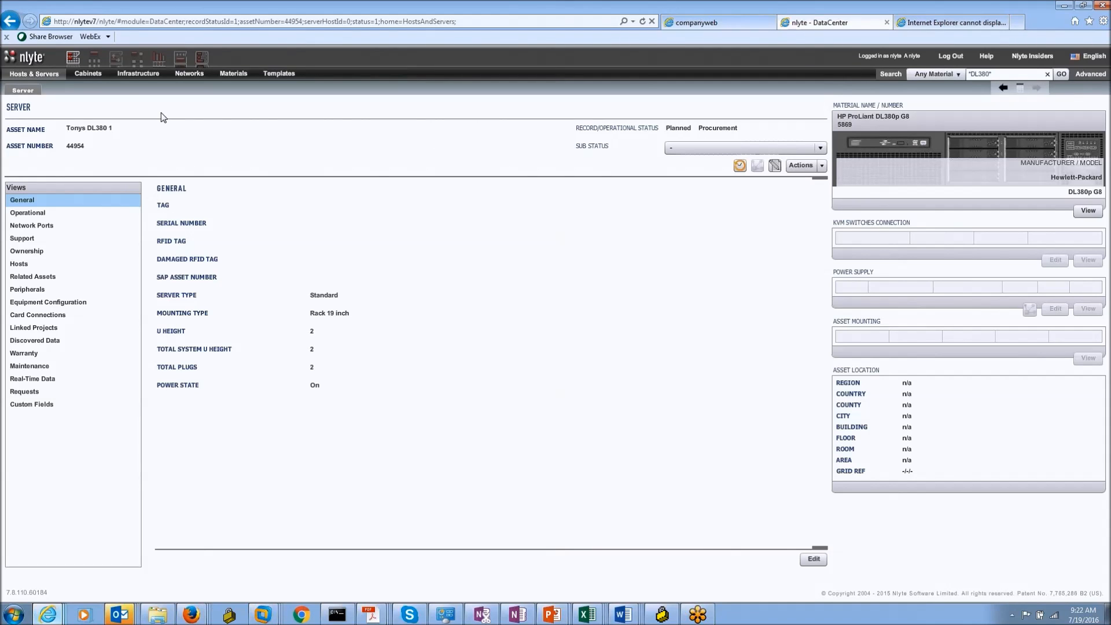
pyautogui.click(117, 58)
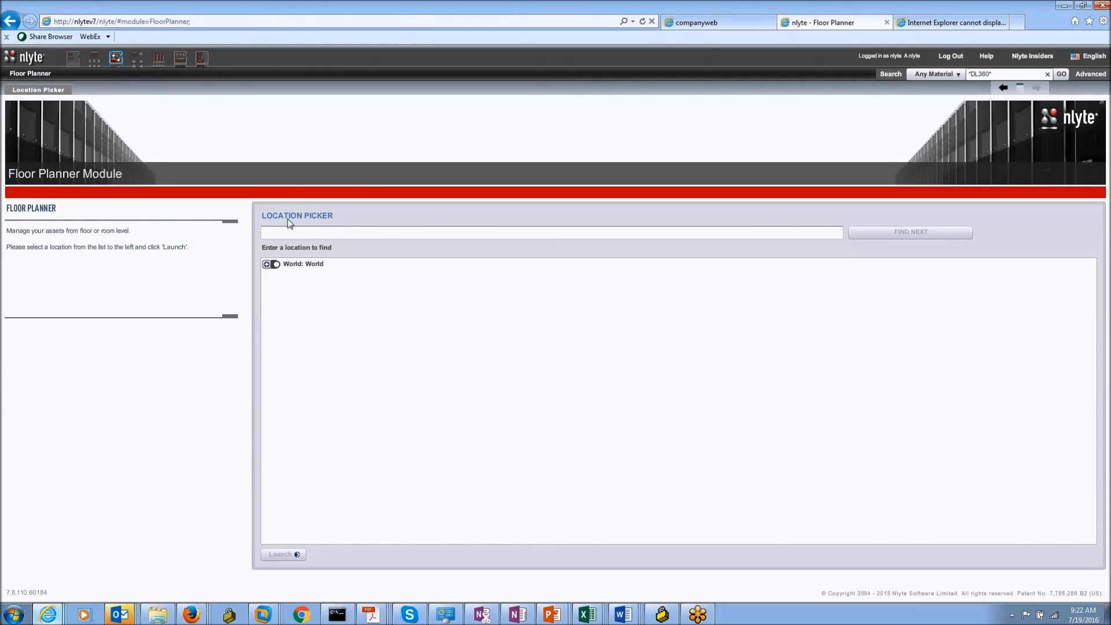
# Step: Expand World > Americas > US and its New Jersey and New York counties in the location tree
pyautogui.click(267, 265)
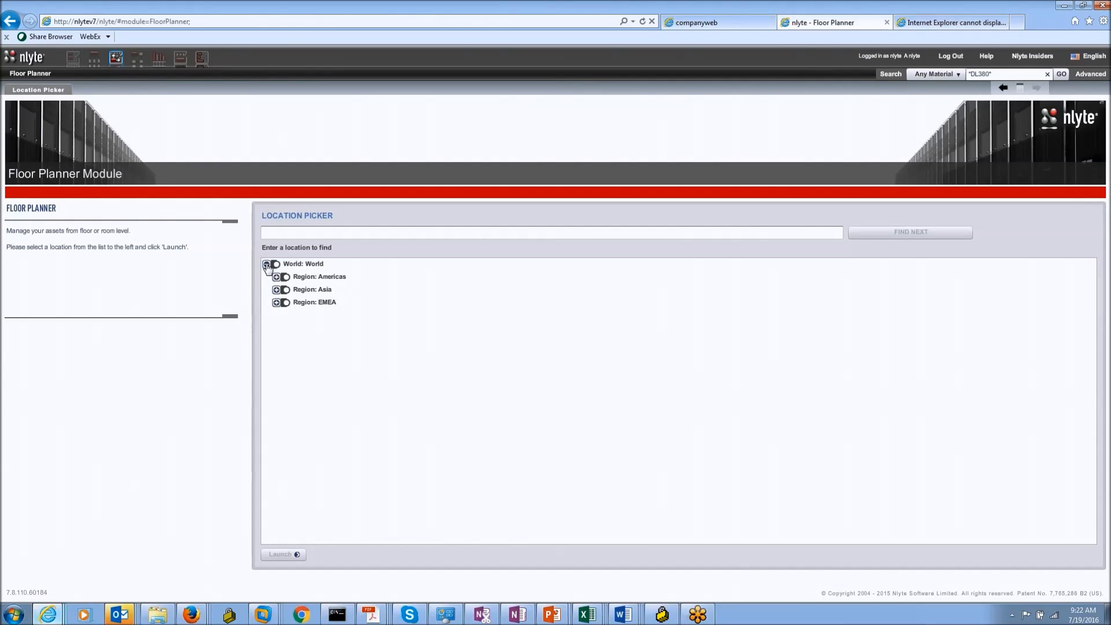
pyautogui.click(277, 277)
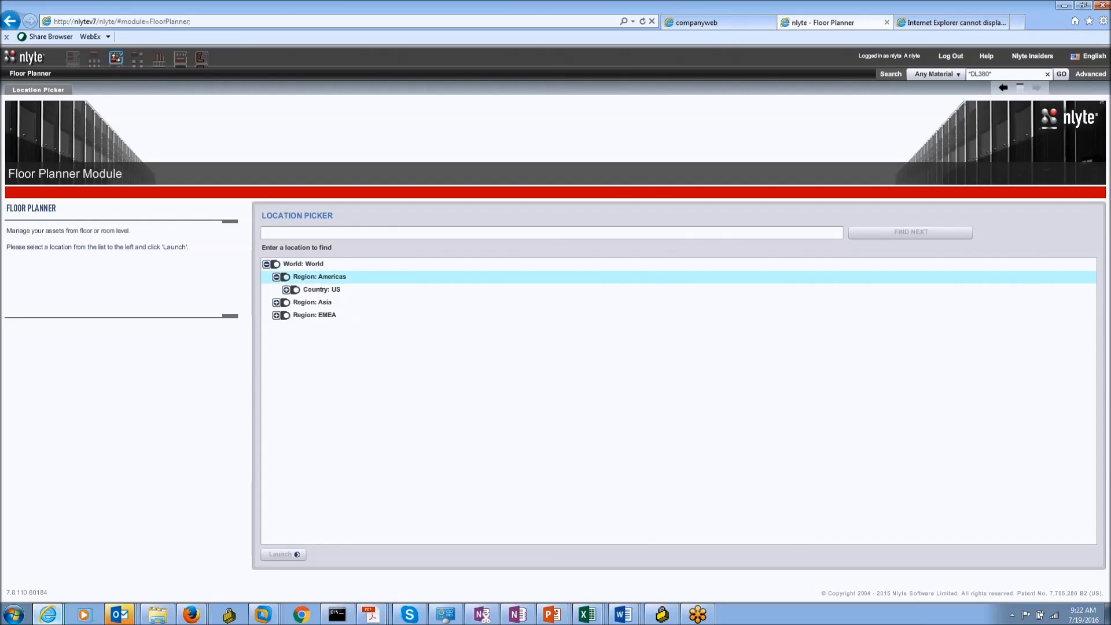
pyautogui.click(286, 290)
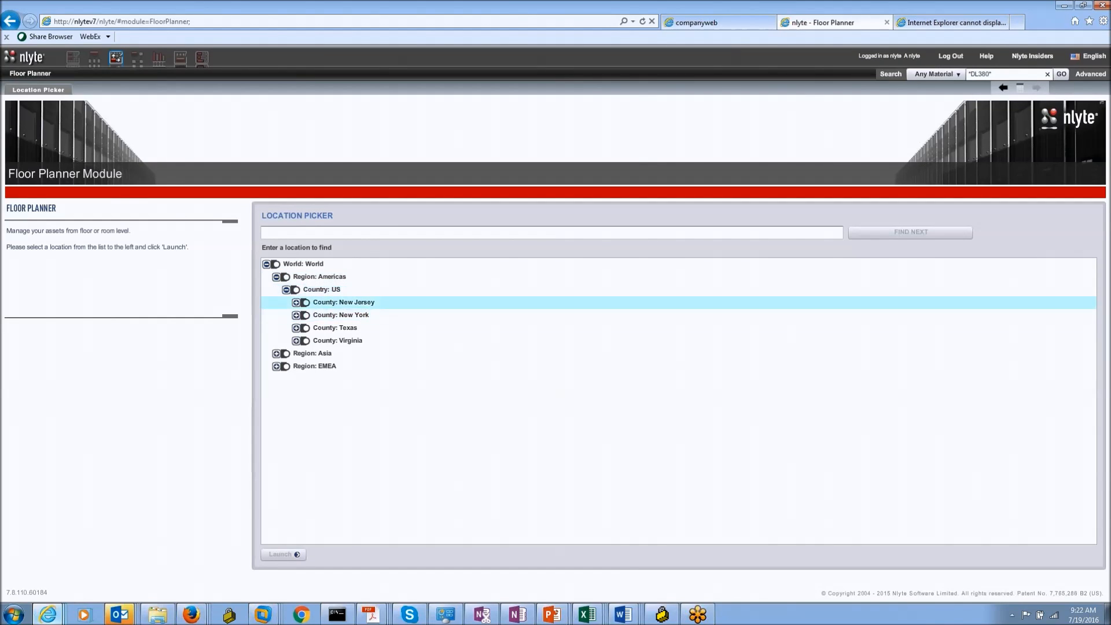
pyautogui.click(296, 302)
pyautogui.click(297, 328)
# Step: Search the location tree for 'Blue' to find the Blue Room under London, Floor 4
pyautogui.click(263, 232)
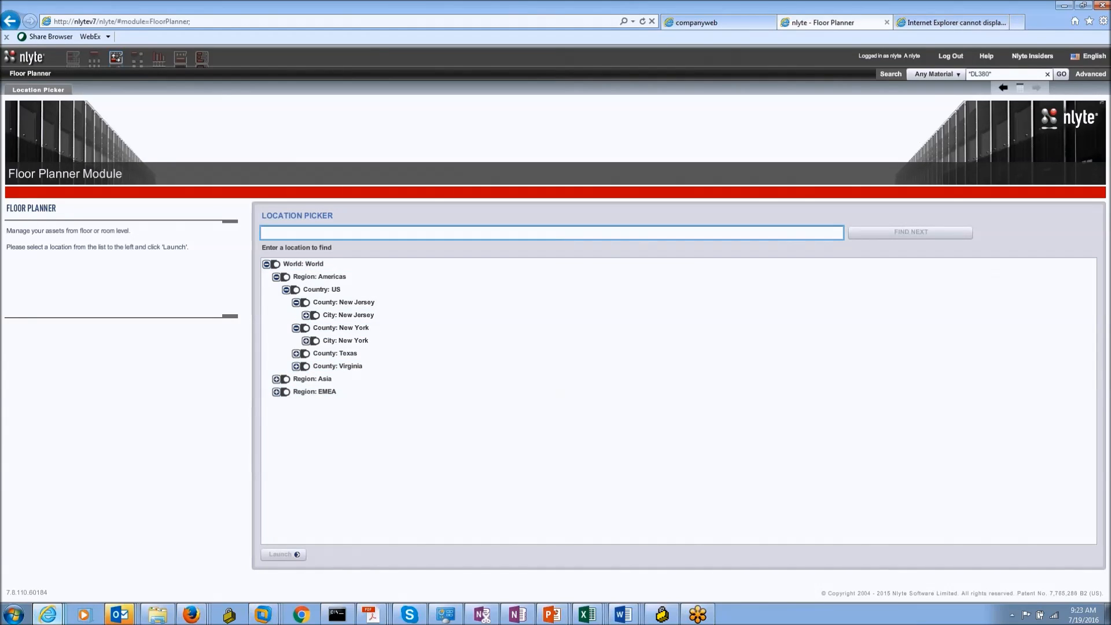
pyautogui.write('Blue')
pyautogui.press('Return')
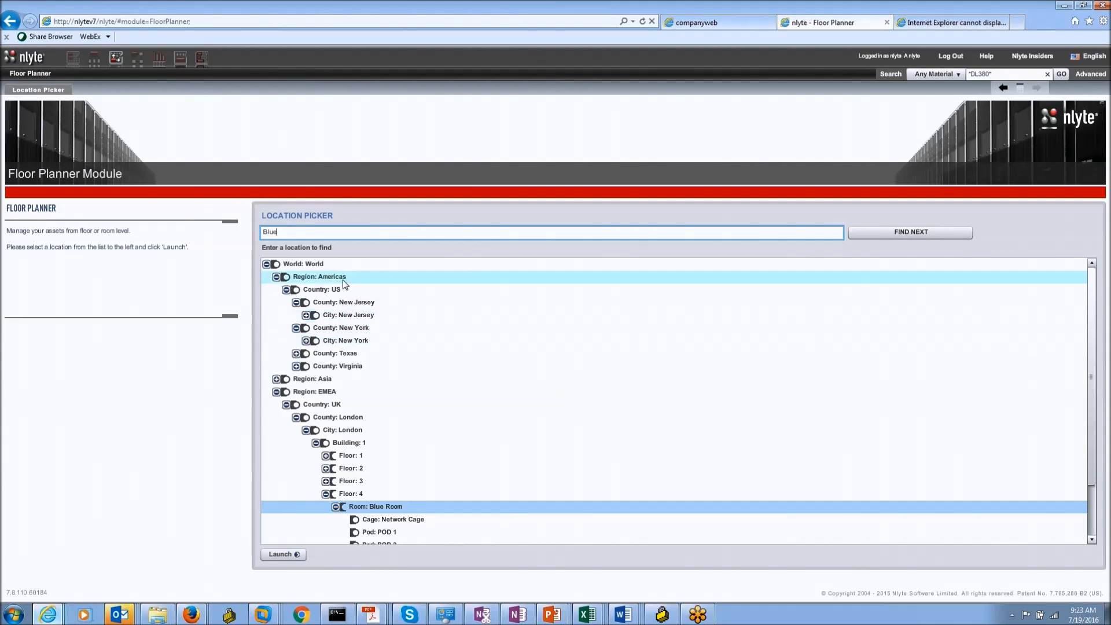
# Step: Select Room: Blue Room in the location list and launch its floor plan
pyautogui.scroll(-2, 449, 453)
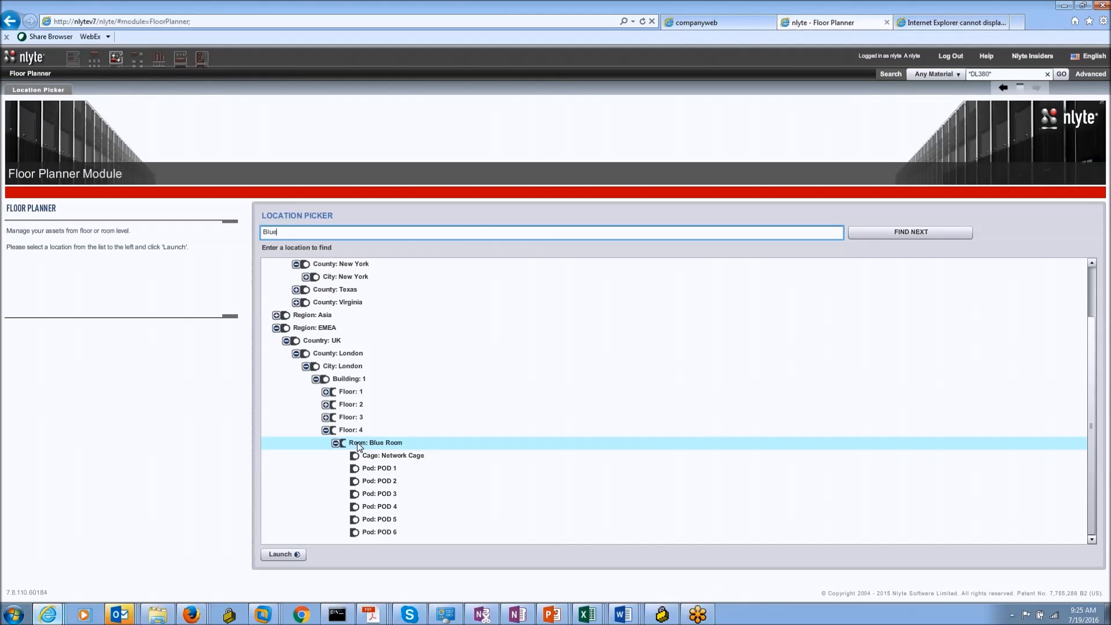
pyautogui.click(356, 442)
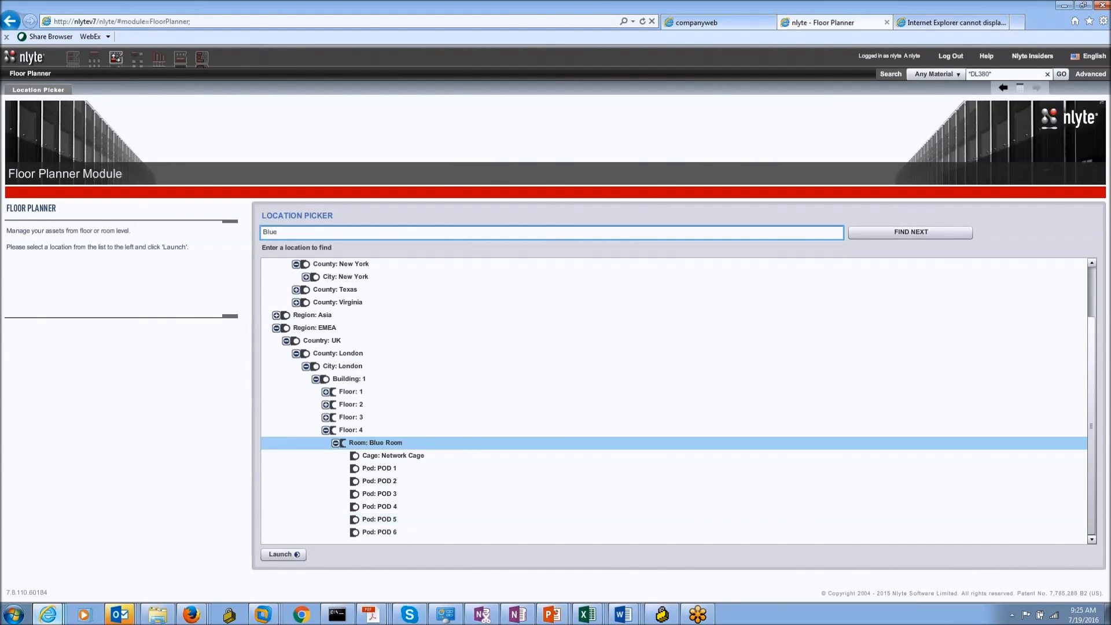
pyautogui.click(503, 405)
pyautogui.click(383, 442)
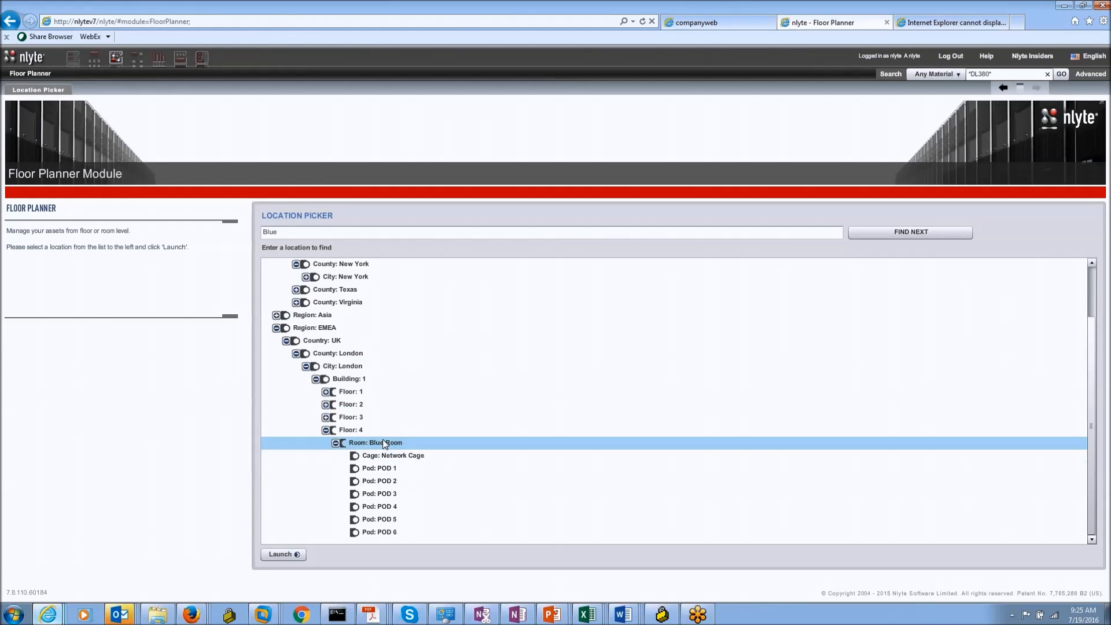
pyautogui.click(280, 554)
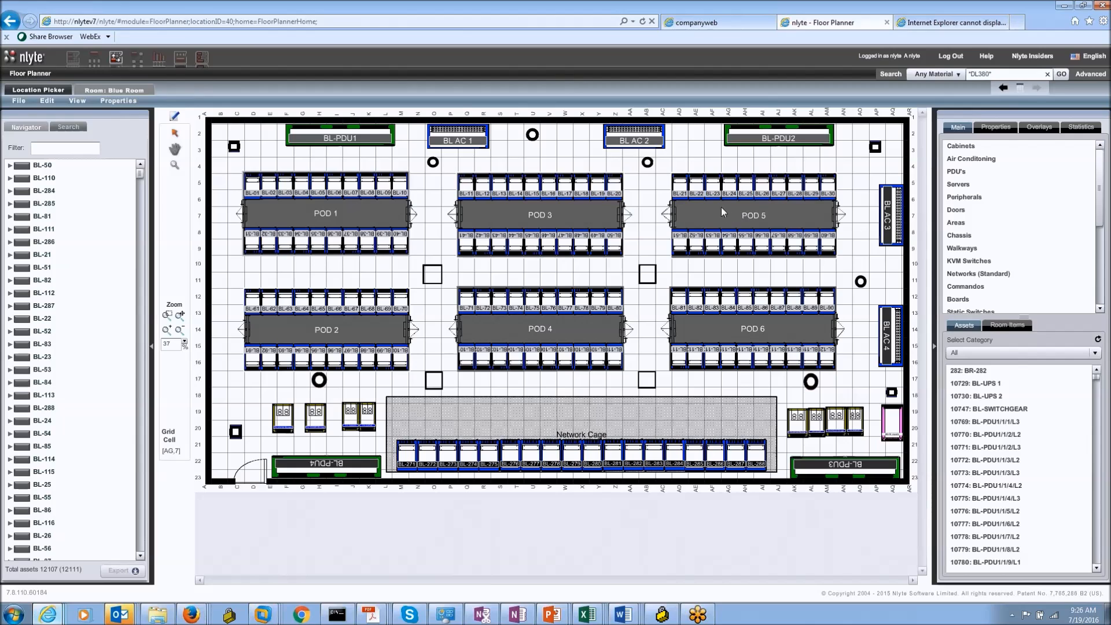
# Step: Collapse the Navigator and zoom the Blue Room plan from 37% to 45% around POD 1
pyautogui.click(152, 346)
pyautogui.click(24, 165)
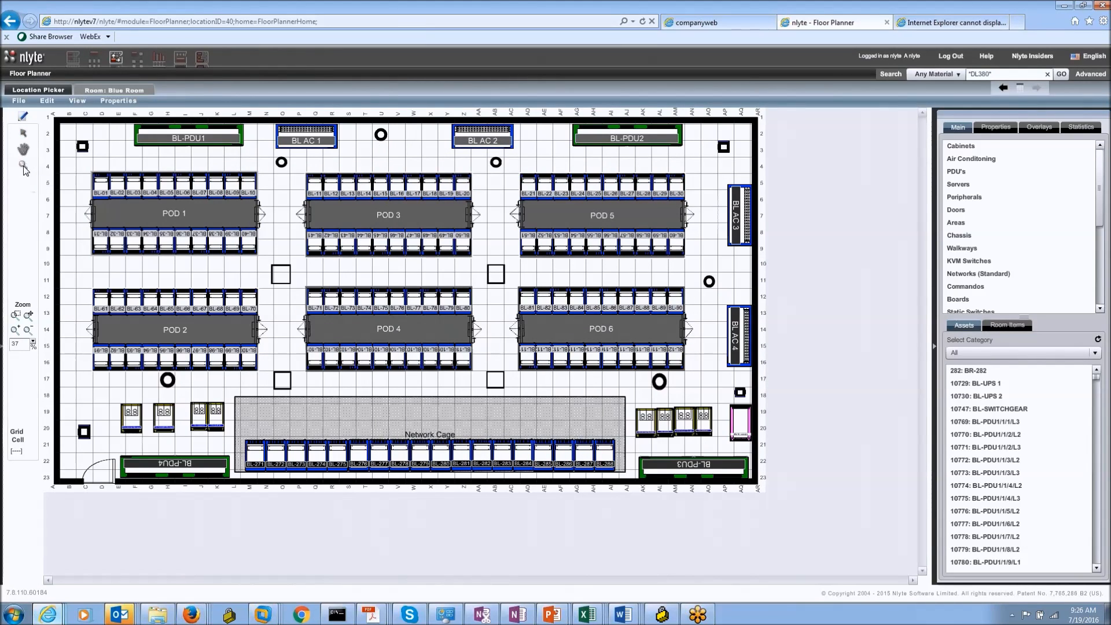
pyautogui.click(131, 254)
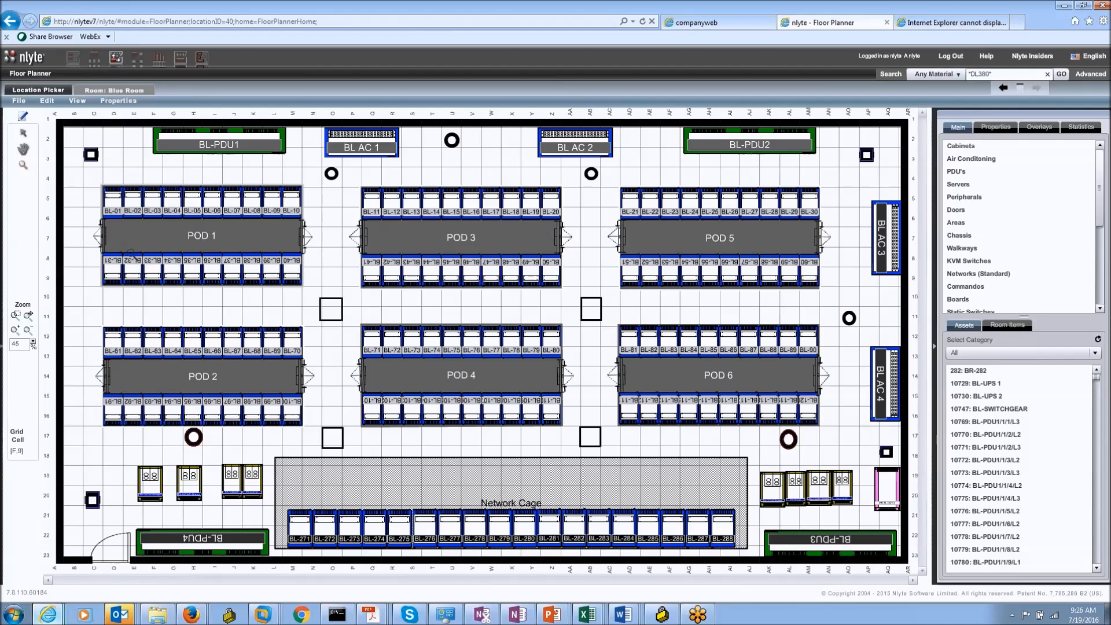
pyautogui.click(24, 133)
# Step: Move cabinet BL-01 out of POD 1 onto open floor beside BL-PDU1, confirming its removal
pyautogui.click(23, 119)
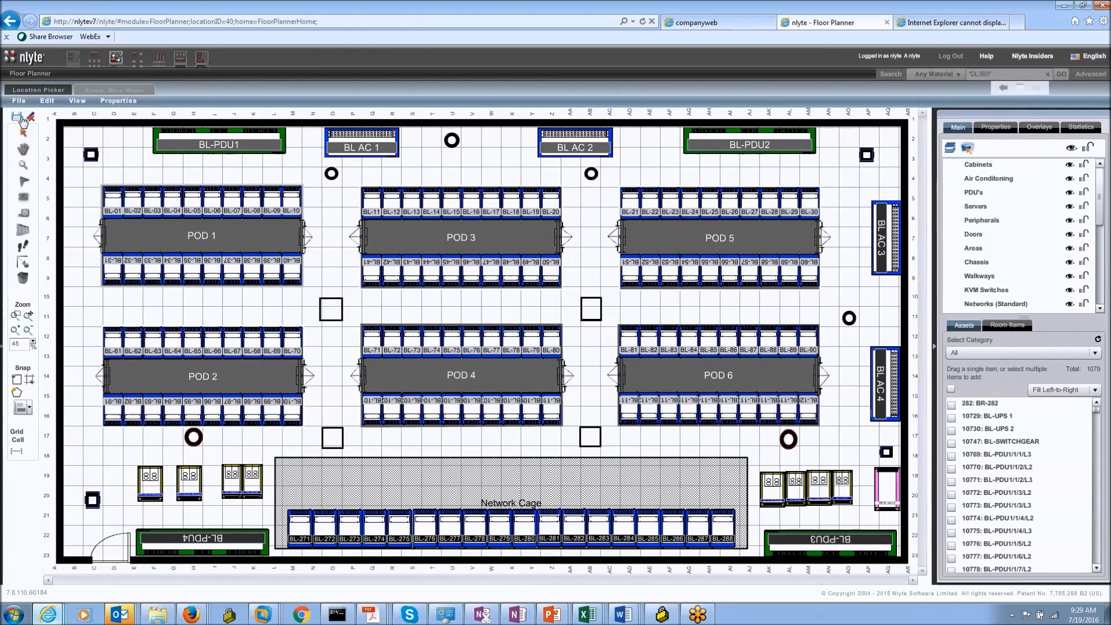
pyautogui.click(113, 197)
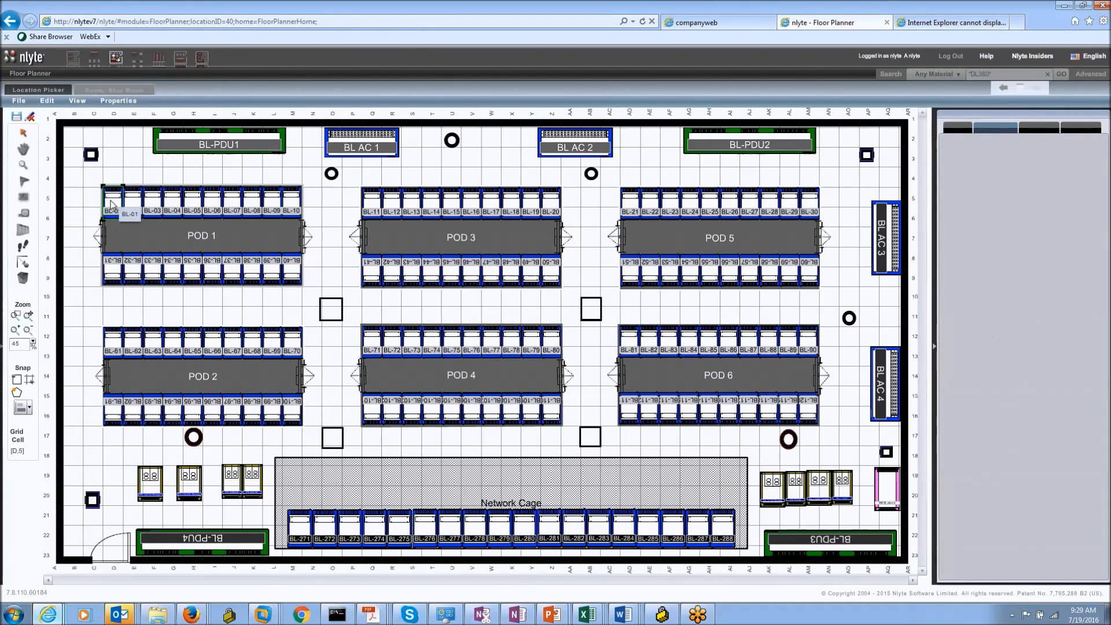
pyautogui.moveTo(114, 196); pyautogui.dragTo(108, 155)
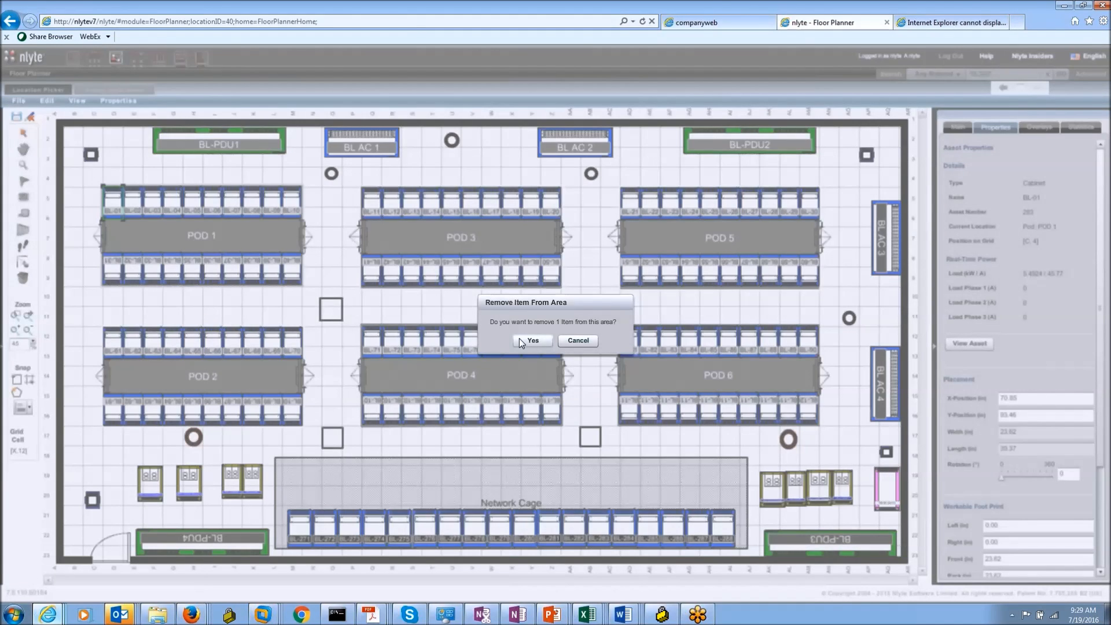
pyautogui.click(528, 340)
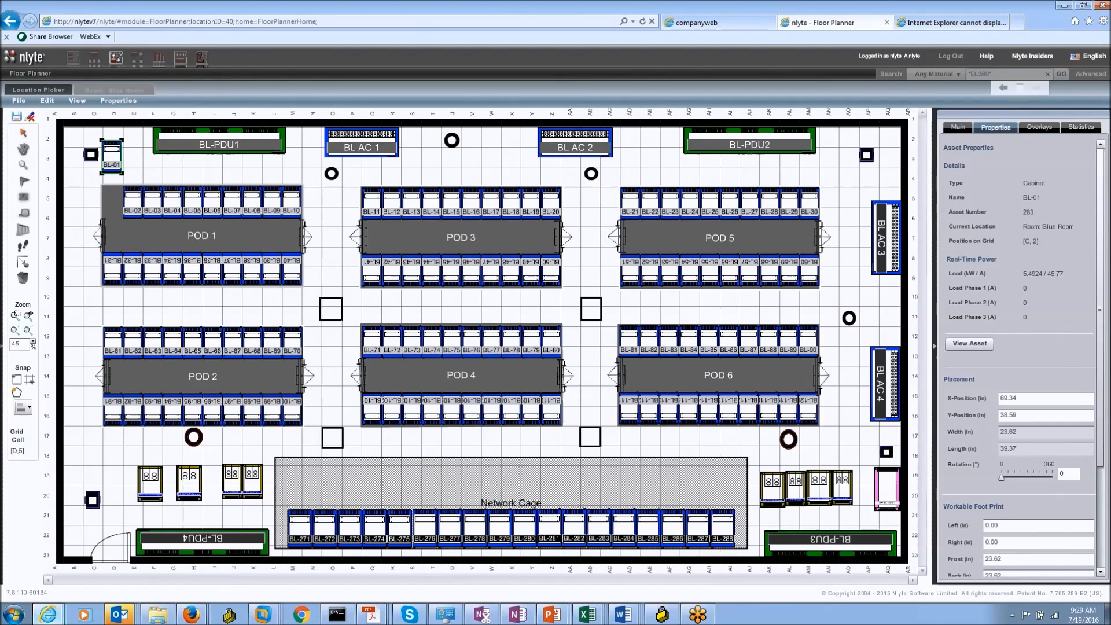
pyautogui.moveTo(114, 199); pyautogui.dragTo(128, 179)
pyautogui.click(22, 132)
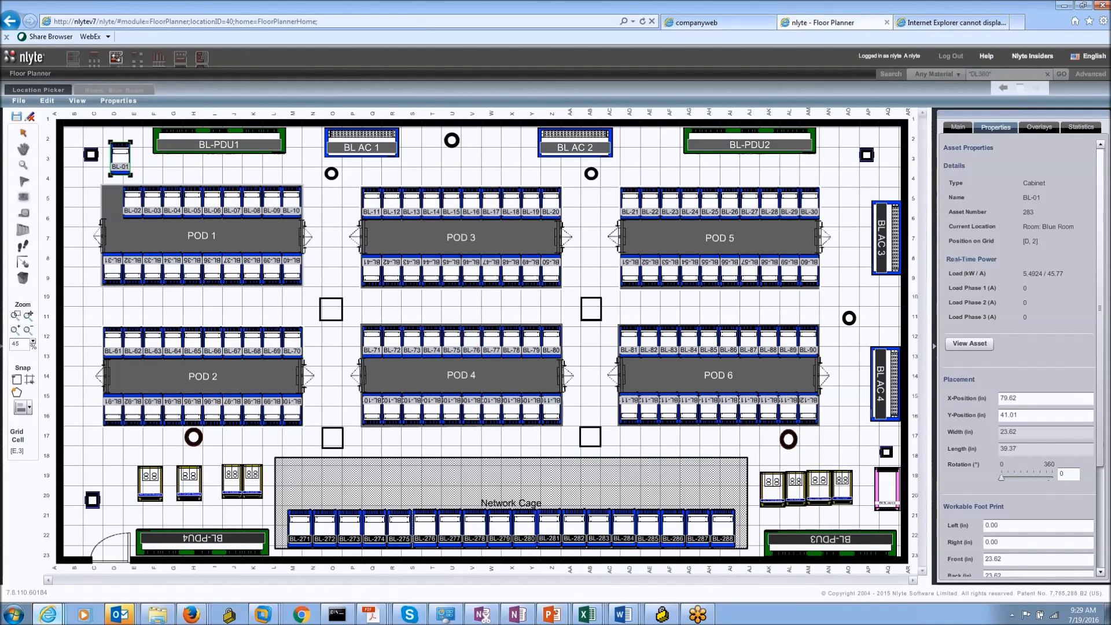
pyautogui.click(31, 119)
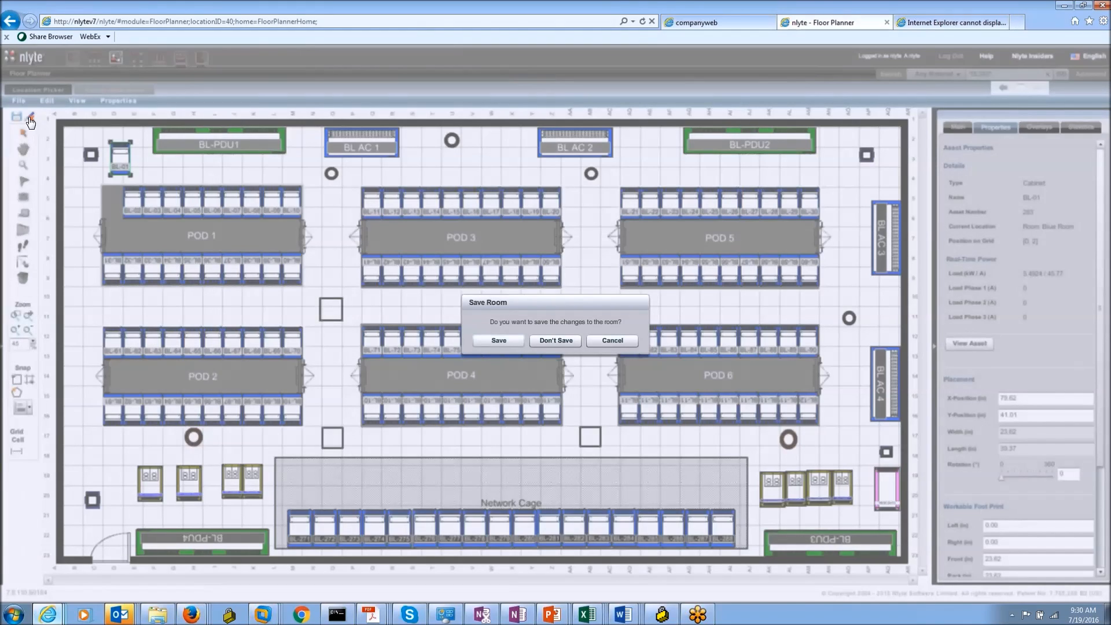
# Step: Discard the room changes so BL-01 returns to POD 1, then exit edit mode
pyautogui.click(553, 341)
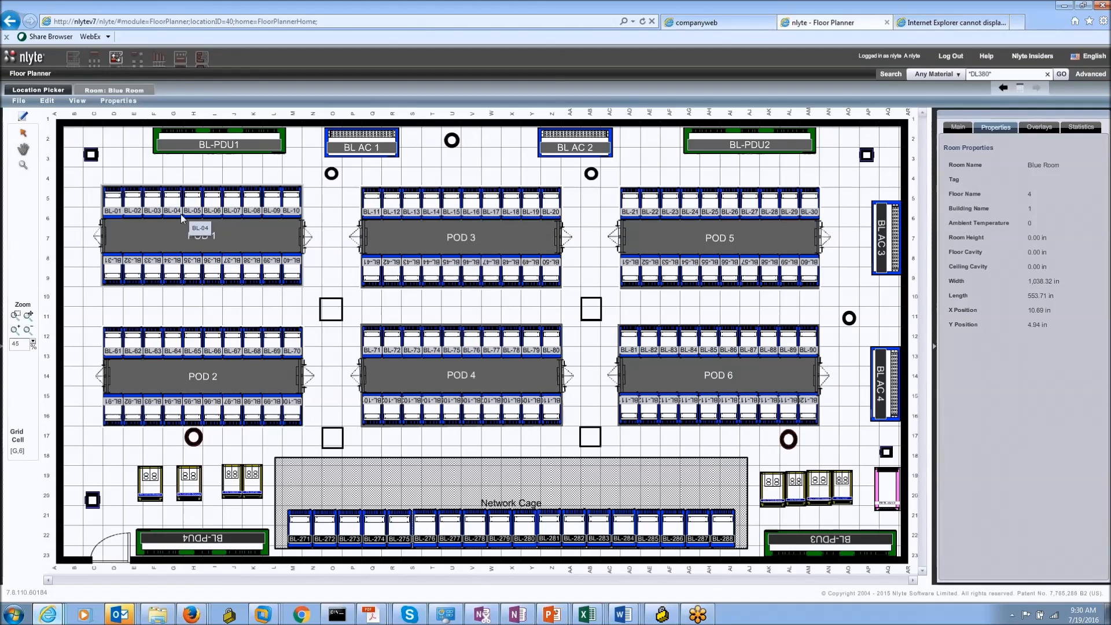
pyautogui.click(23, 119)
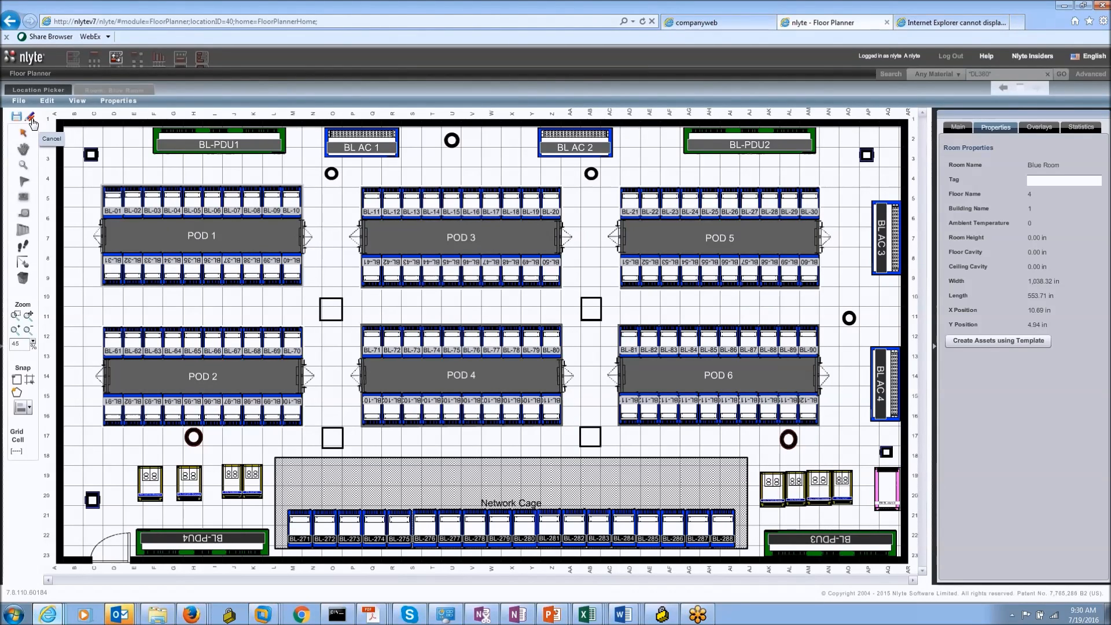
pyautogui.click(31, 120)
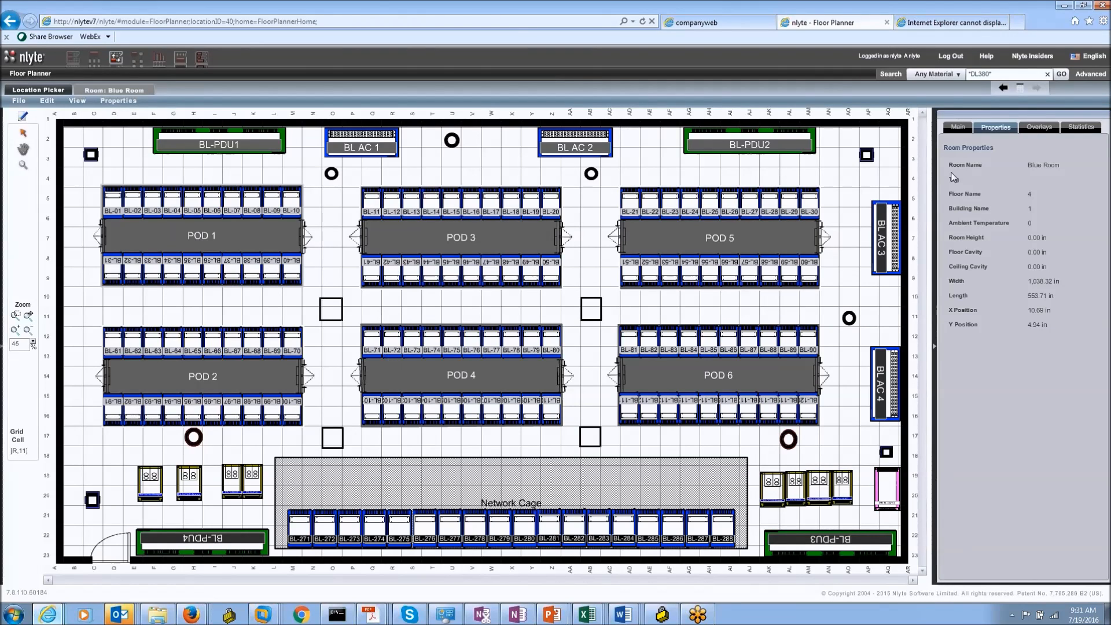
# Step: Show cabinet BL-75's properties in POD 4, drawing 3.27864 of 27.322 kW
pyautogui.click(1041, 126)
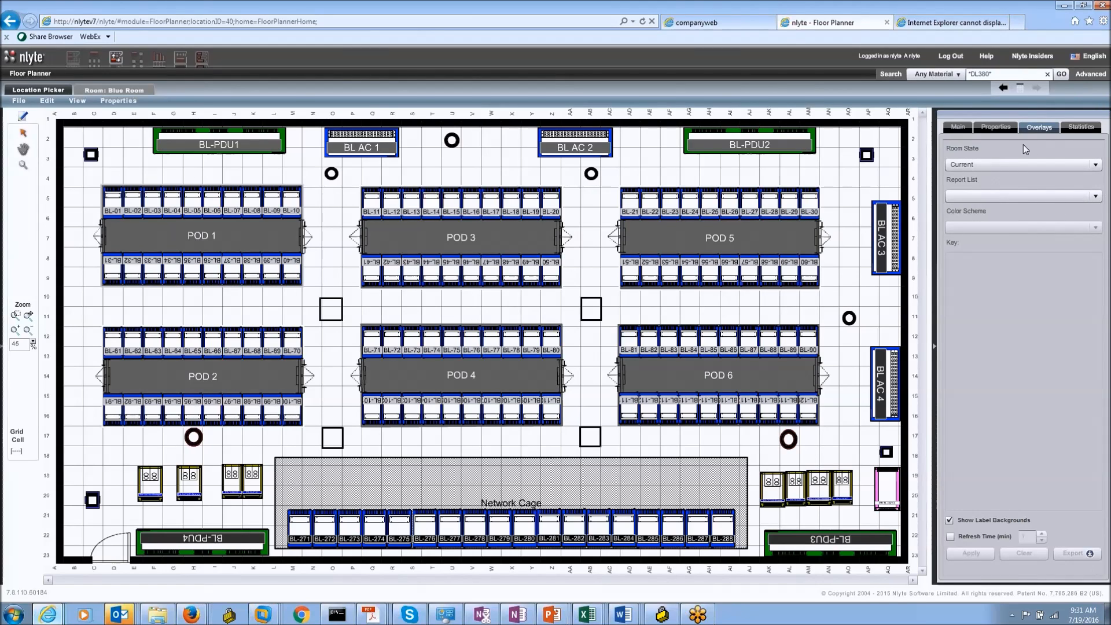
pyautogui.click(957, 127)
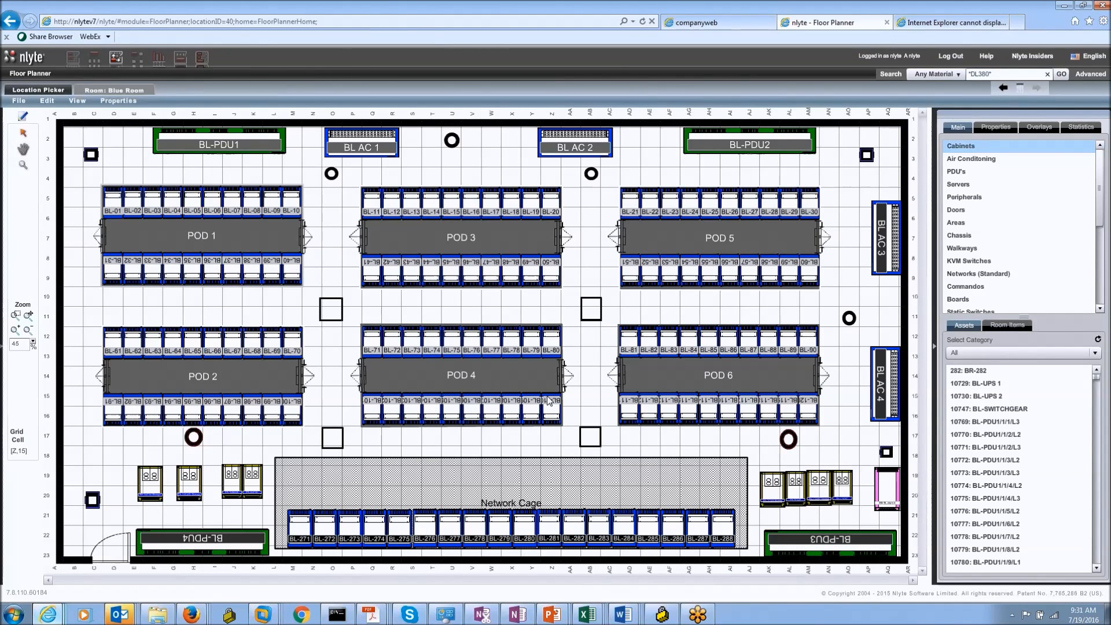
pyautogui.click(396, 343)
pyautogui.click(446, 346)
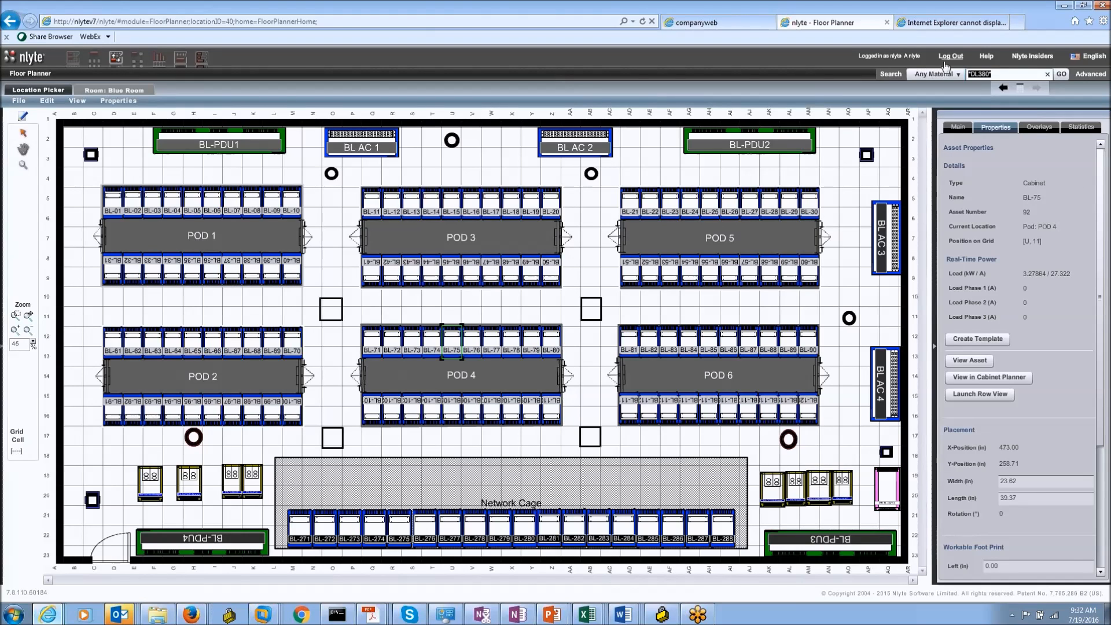
# Step: Clear the DL380 search text and put the Blue Room plan into edit mode
pyautogui.press('BackSpace')
pyautogui.click(24, 120)
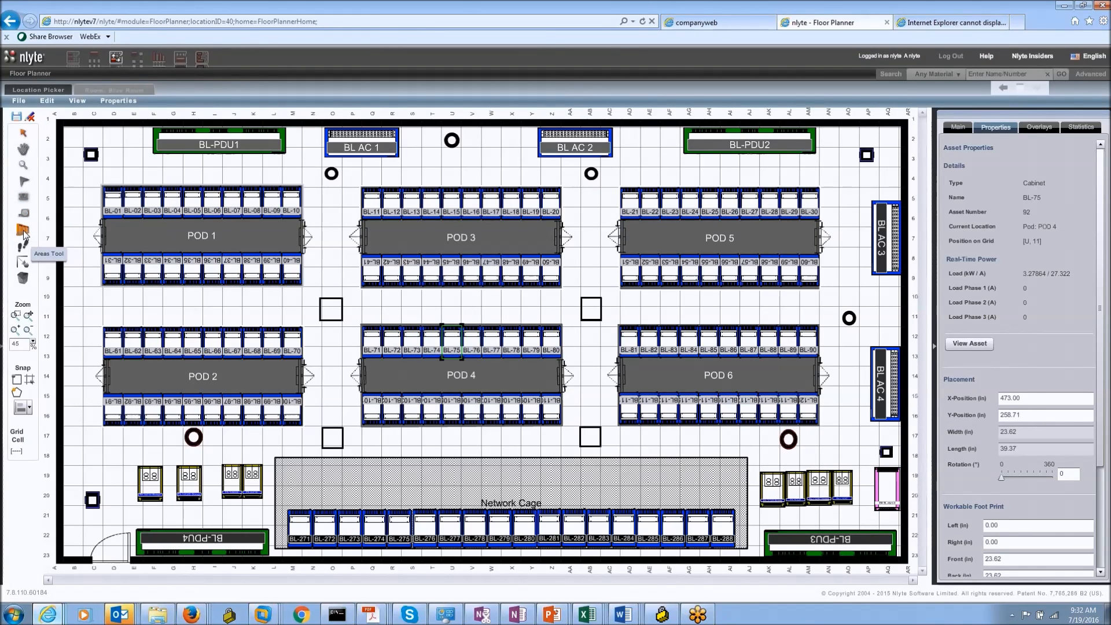
# Step: Outline 'Blue Room- 7 - Area' between POD 1 and POD 2, keeping its type as Area
pyautogui.click(90, 297)
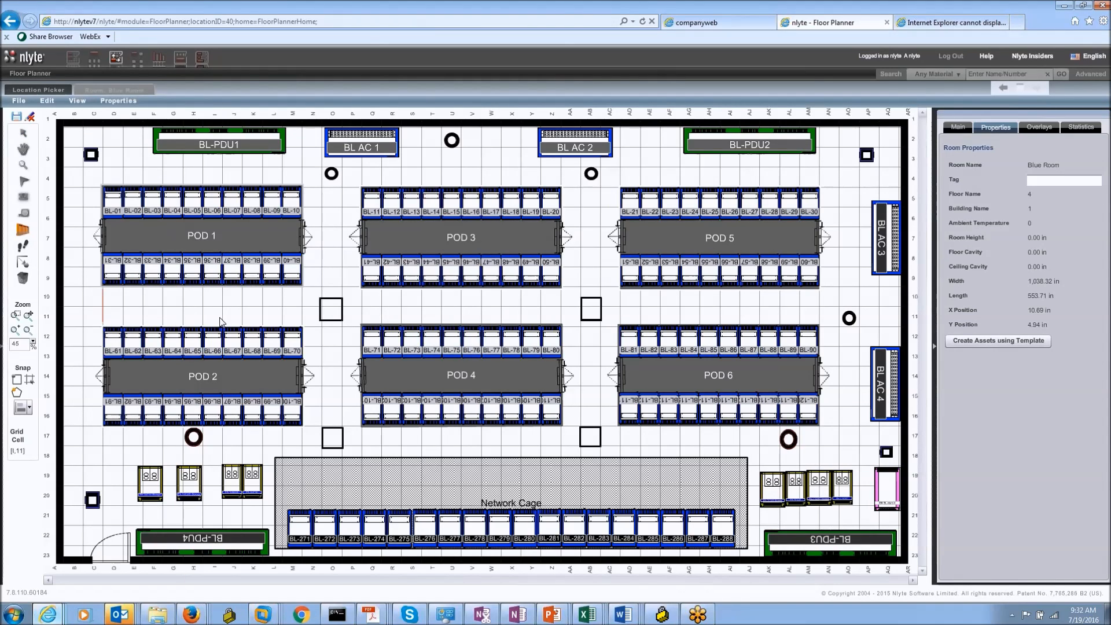
pyautogui.moveTo(278, 324)
pyautogui.mouseDown()
pyautogui.moveTo(304, 326)
pyautogui.moveTo(292, 299)
pyautogui.moveTo(303, 309)
pyautogui.moveTo(301, 293)
pyautogui.mouseUp()
pyautogui.click(108, 290)
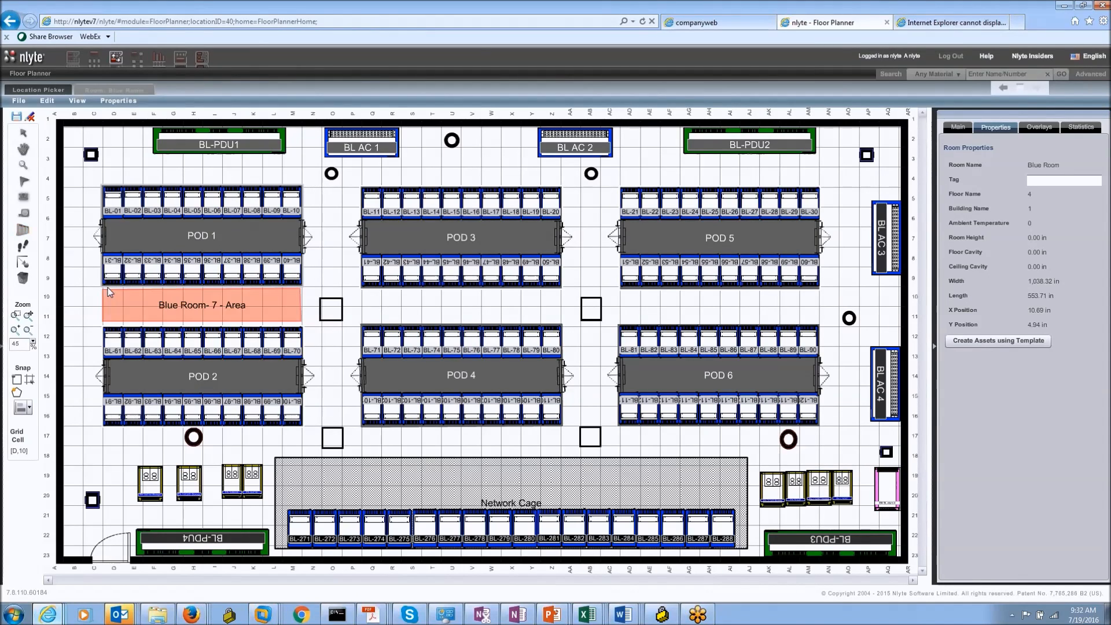
pyautogui.click(275, 308)
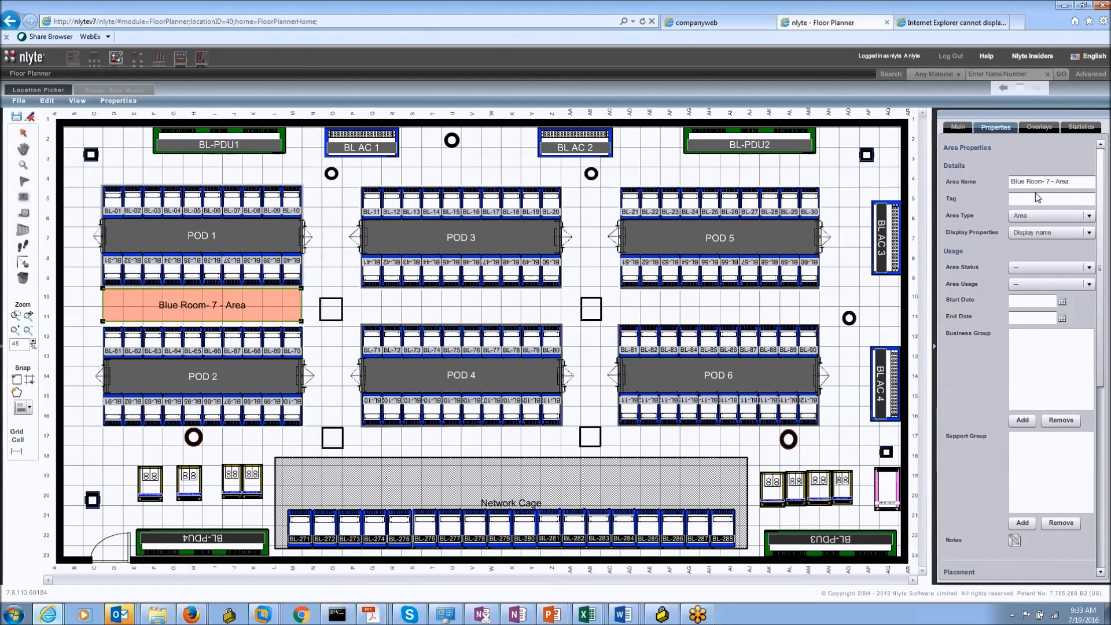
pyautogui.click(1063, 214)
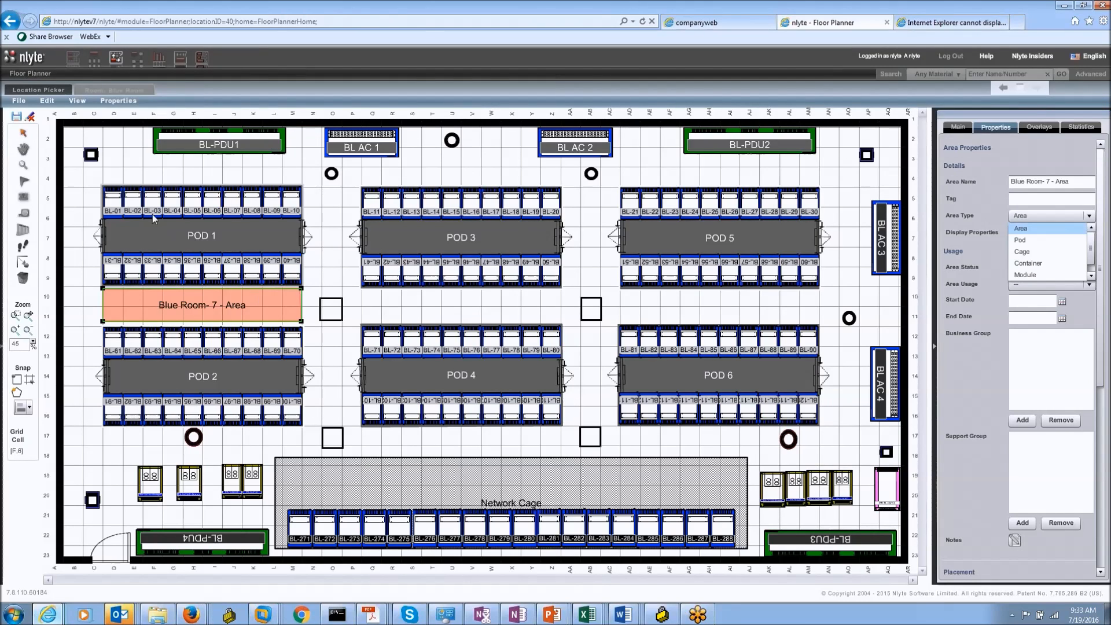
pyautogui.click(72, 194)
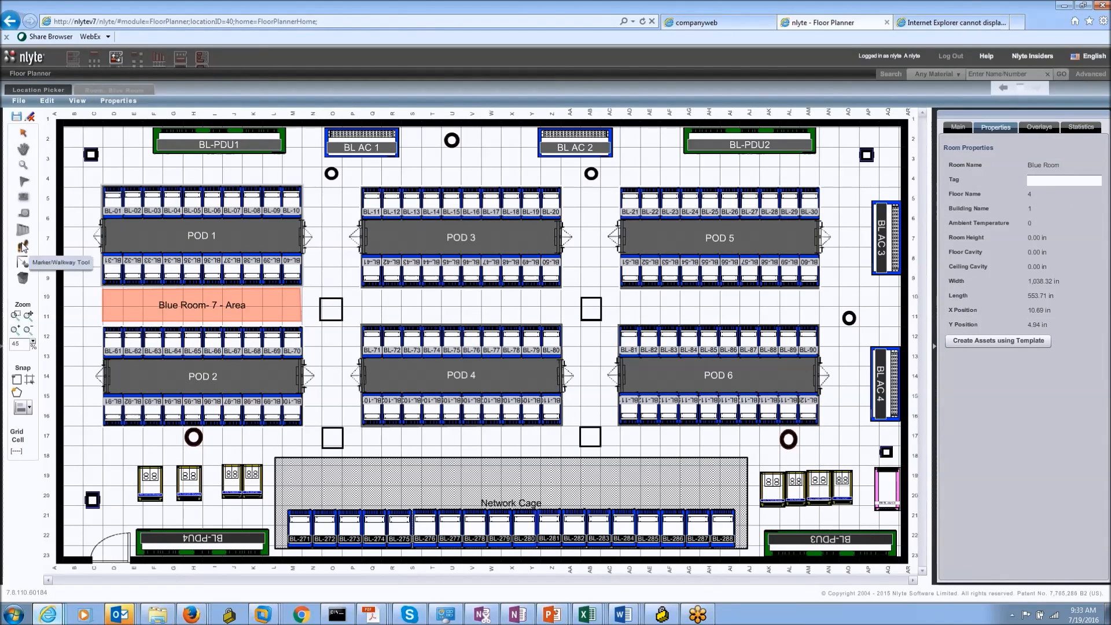
# Step: Outline a four-corner marker spanning the aisle between POD 3 and POD 4
pyautogui.click(362, 293)
pyautogui.click(362, 318)
pyautogui.click(561, 319)
pyautogui.click(561, 293)
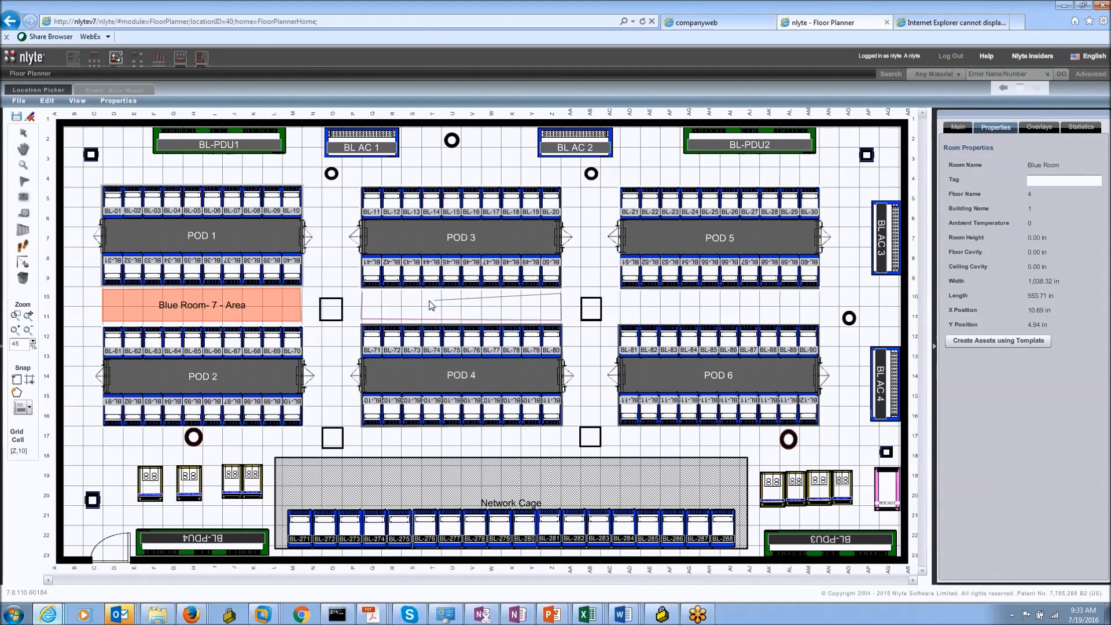
pyautogui.click(363, 294)
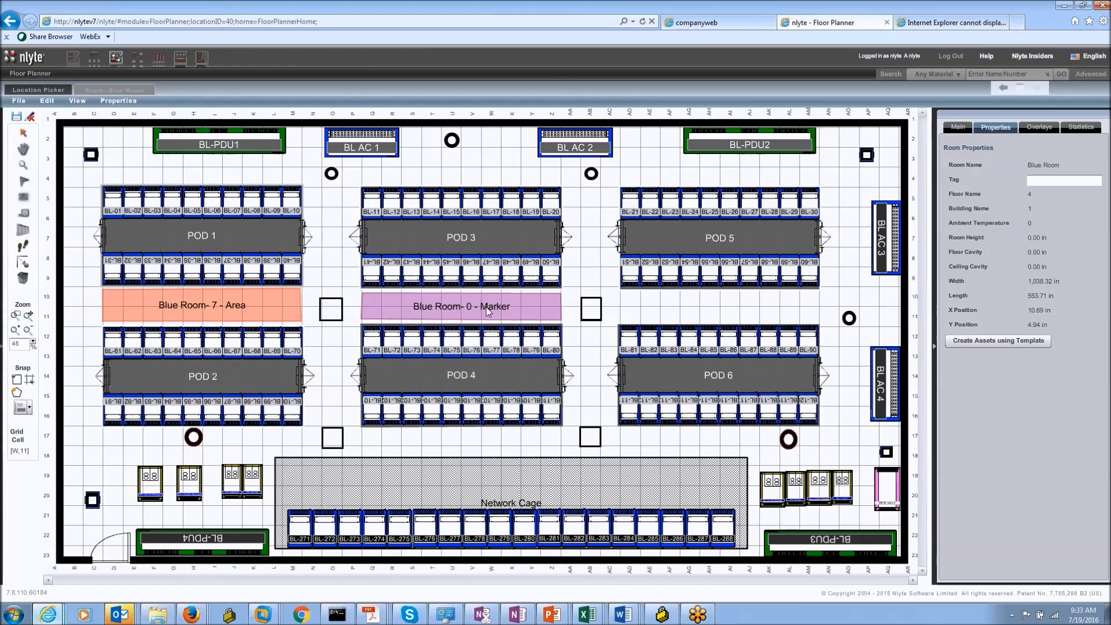
# Step: Set the new marker's type to Walkway
pyautogui.click(1044, 201)
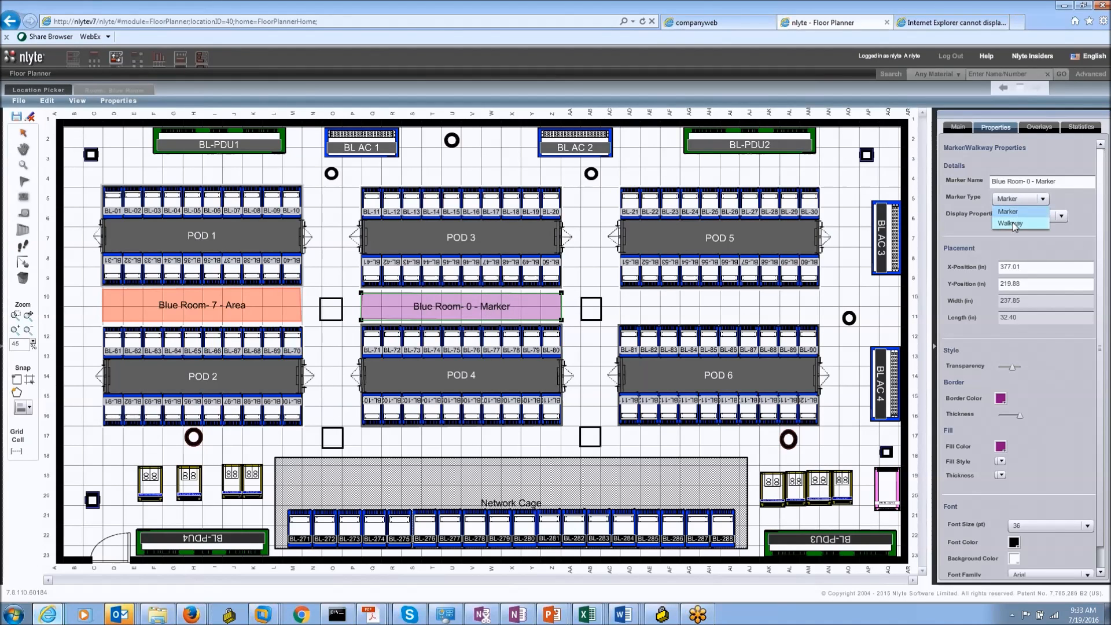
pyautogui.click(1011, 226)
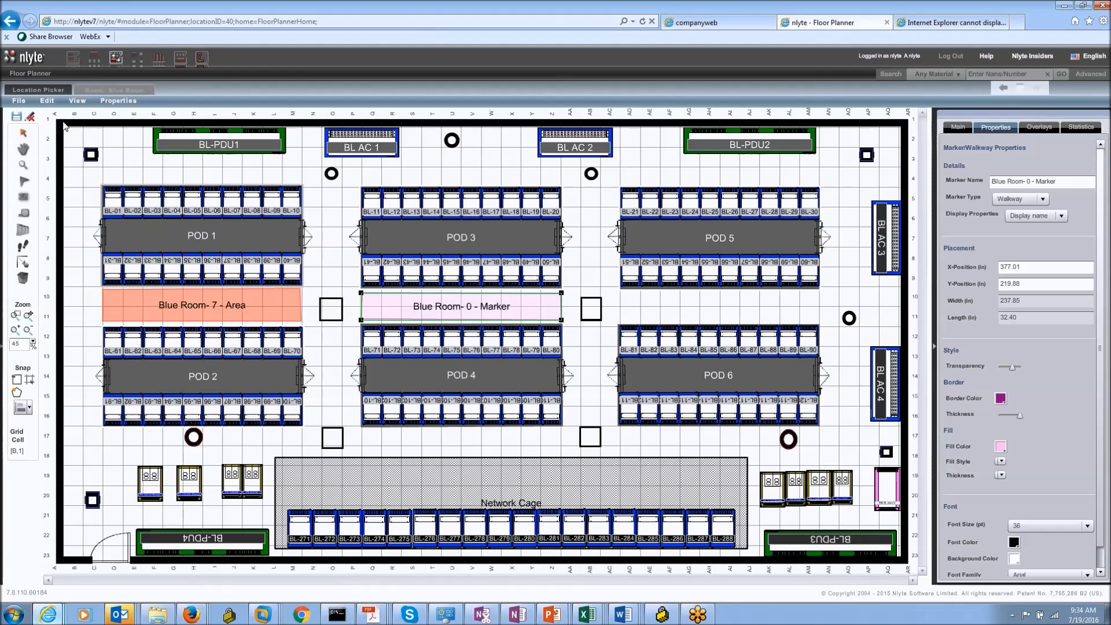
pyautogui.click(25, 262)
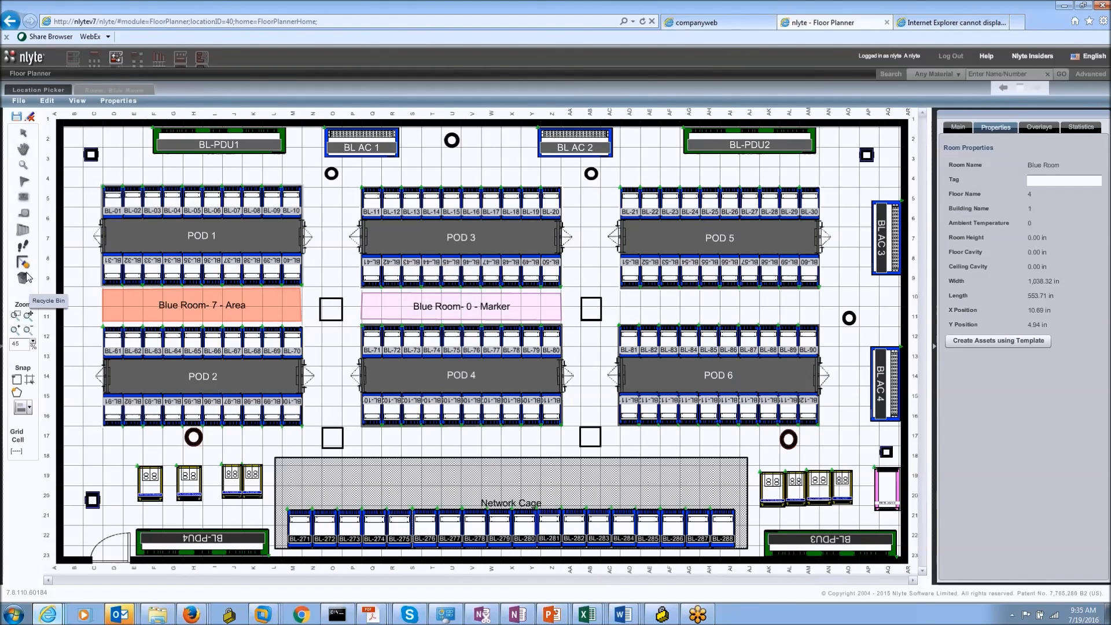
# Step: Discard the unsaved area and walkway, leave edit mode, and select POD 1's front cabinets
pyautogui.click(31, 117)
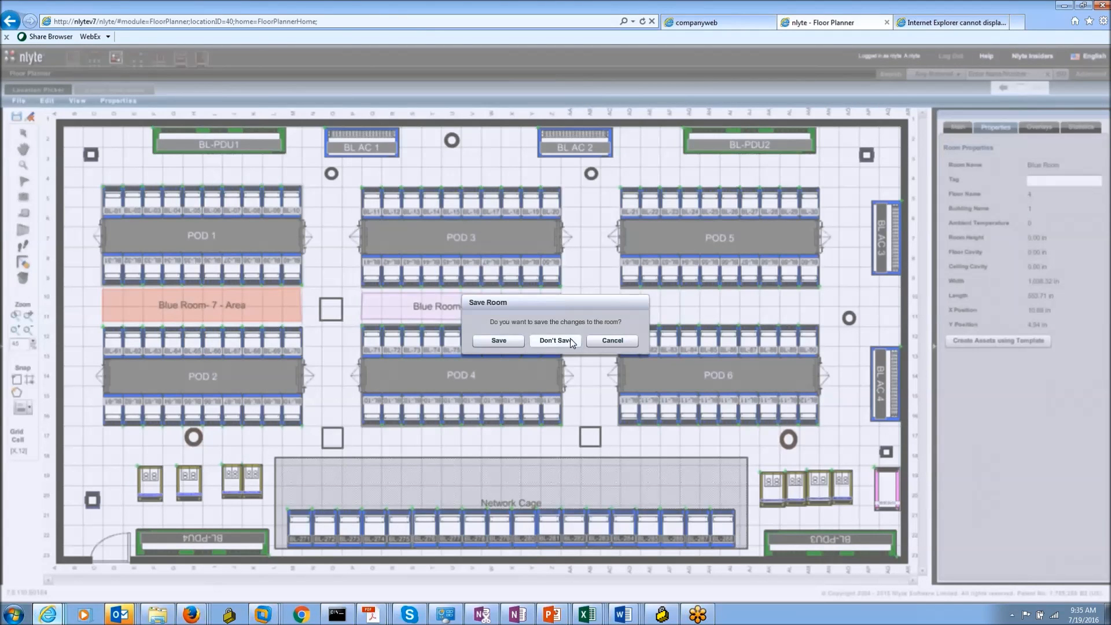
pyautogui.click(576, 340)
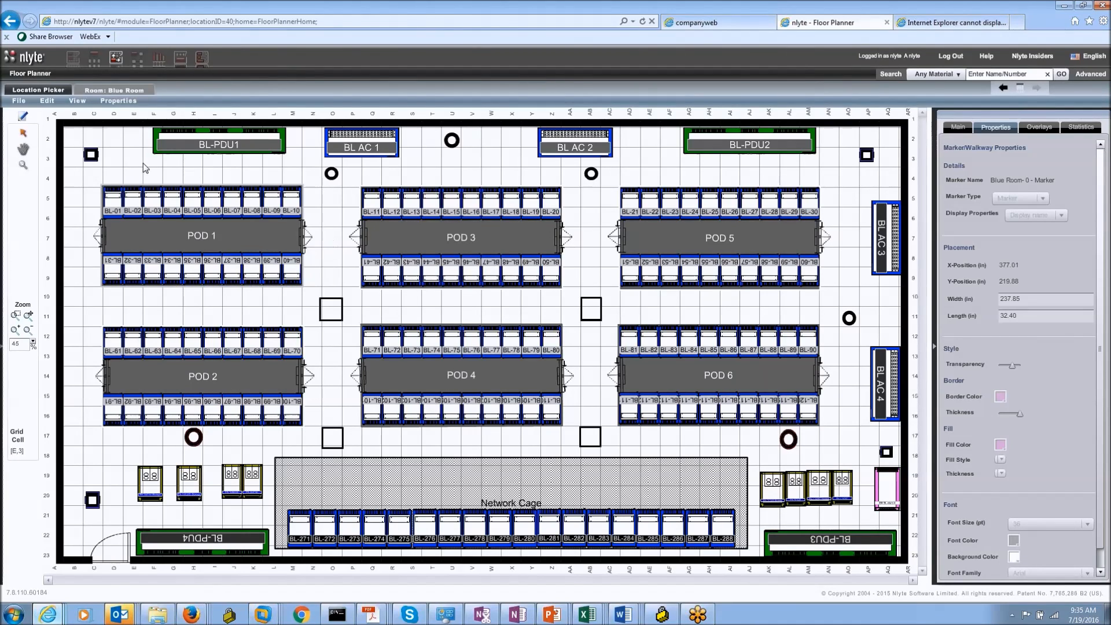
pyautogui.moveTo(92, 192); pyautogui.dragTo(171, 206)
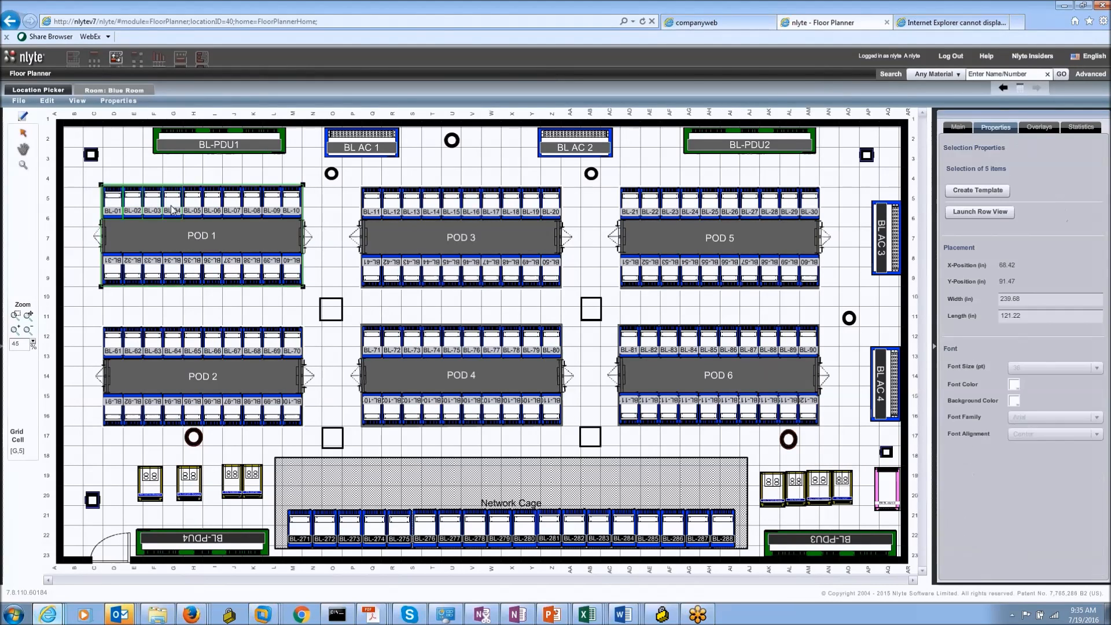
# Step: Check the properties of cabinet BL-01 and its BL-PDU1, then clear the selection
pyautogui.click(133, 165)
pyautogui.click(110, 208)
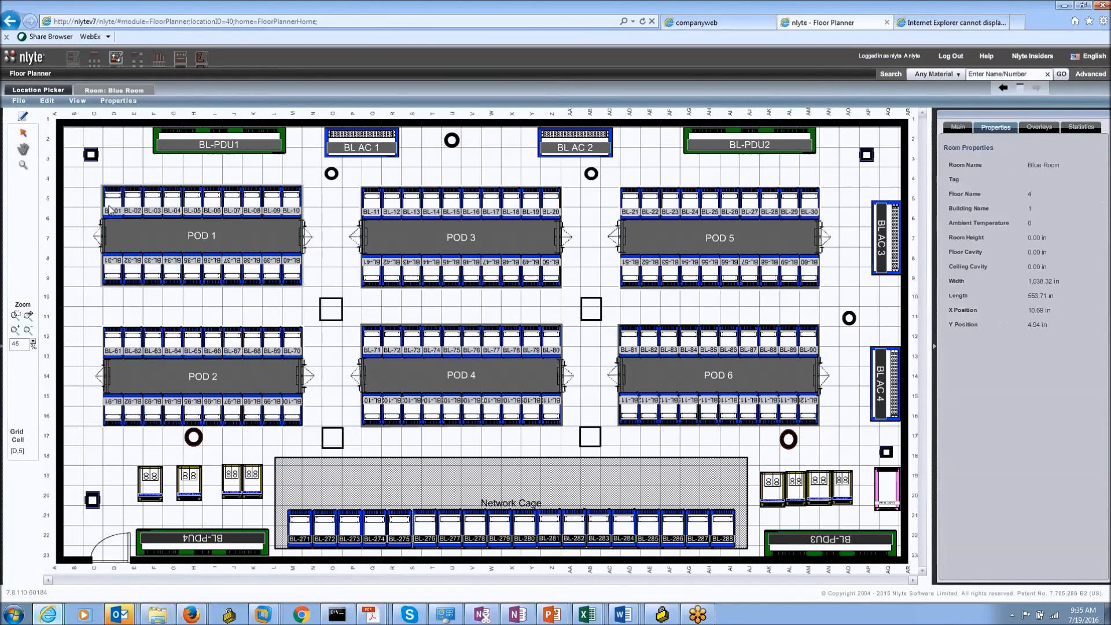
pyautogui.click(182, 141)
pyautogui.click(111, 205)
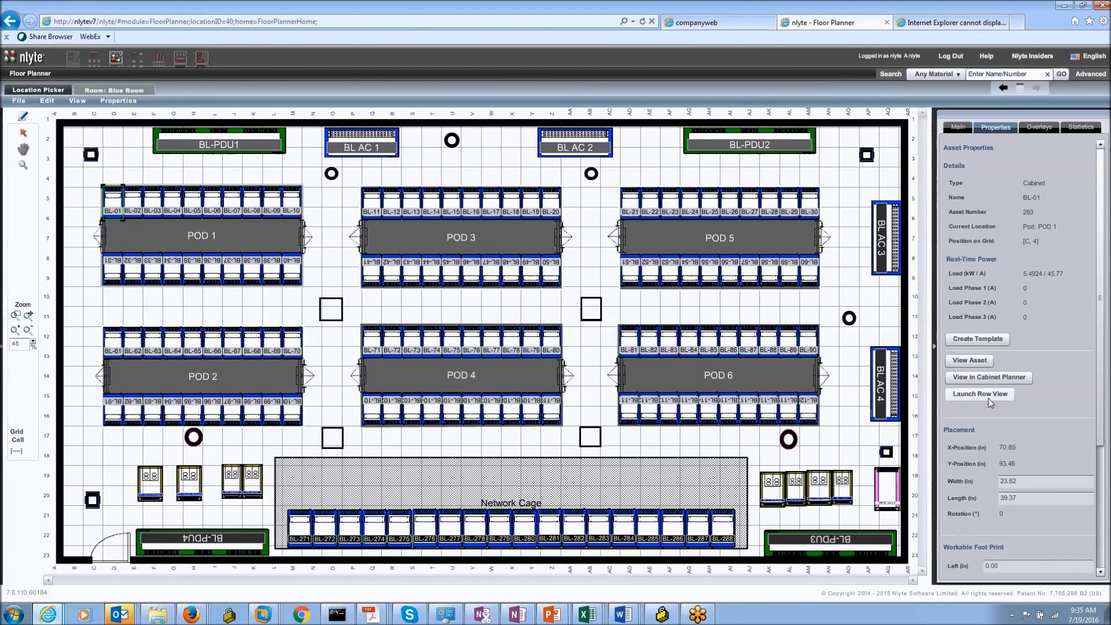
pyautogui.click(93, 184)
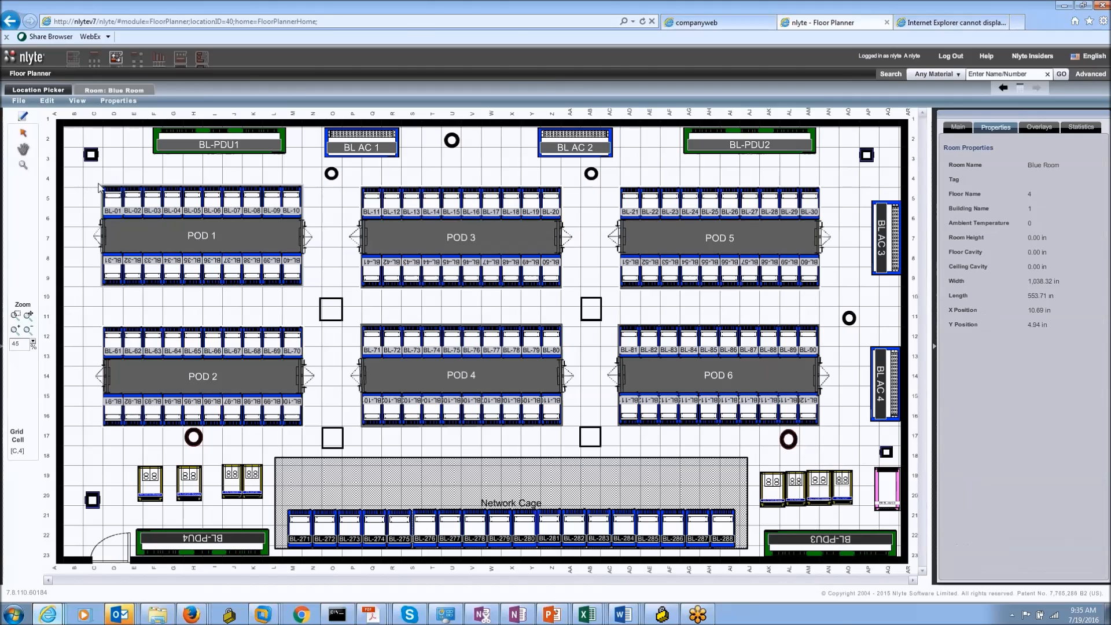
# Step: Select cabinets BL-01 to BL-04 and display them side by side in Row View
pyautogui.moveTo(96, 184); pyautogui.dragTo(172, 206)
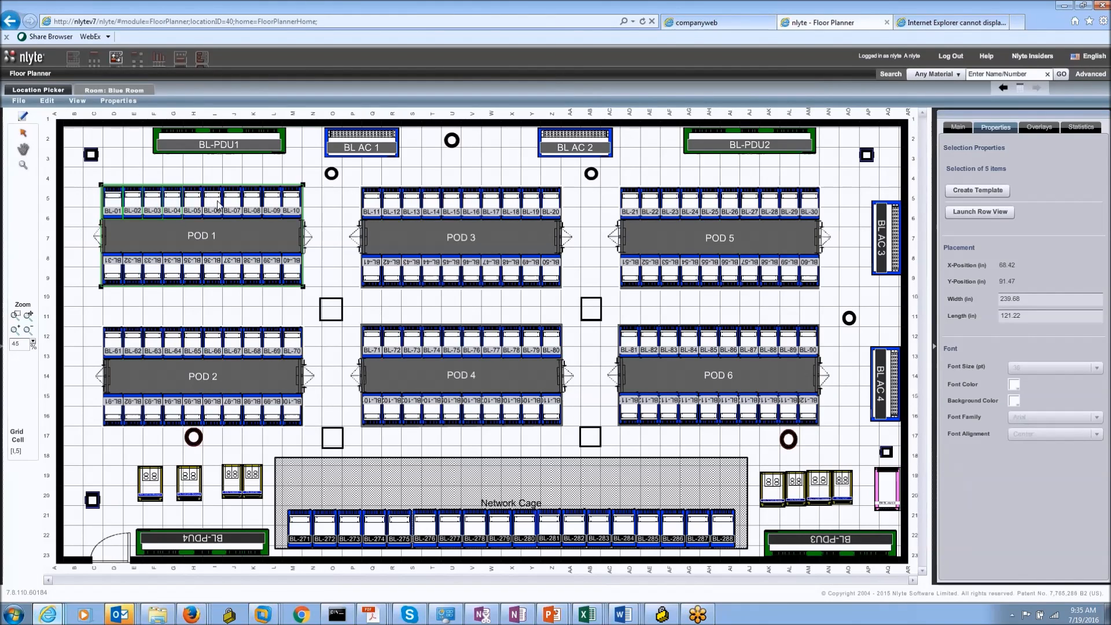
pyautogui.keyDown('ctrl'); pyautogui.click(255, 209); pyautogui.keyUp('ctrl')
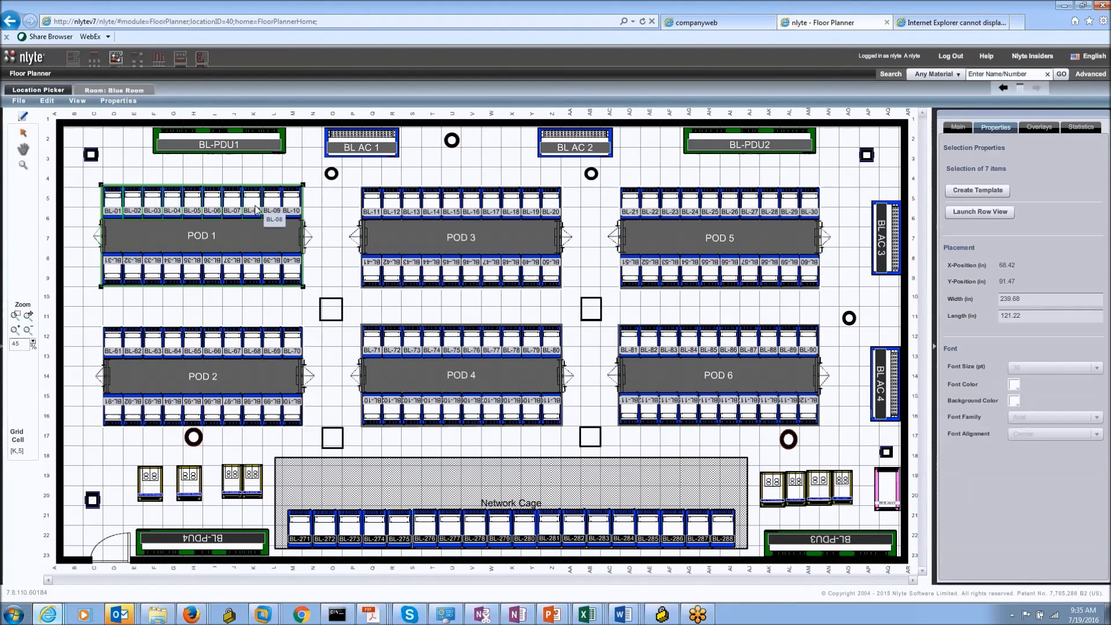
pyautogui.click(95, 177)
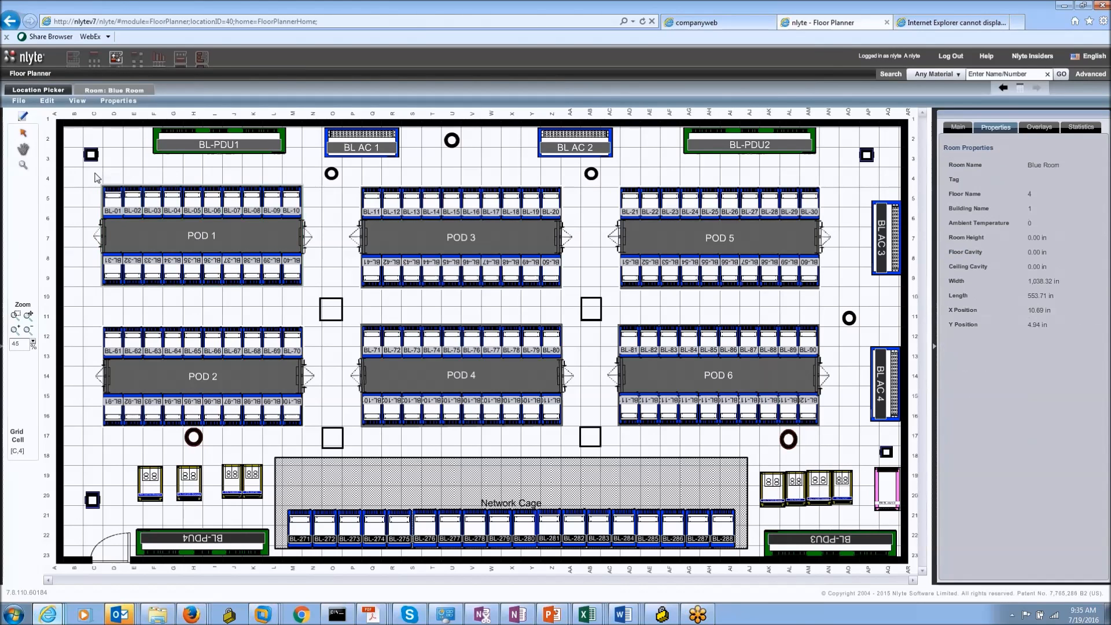
pyautogui.moveTo(94, 177); pyautogui.dragTo(169, 205)
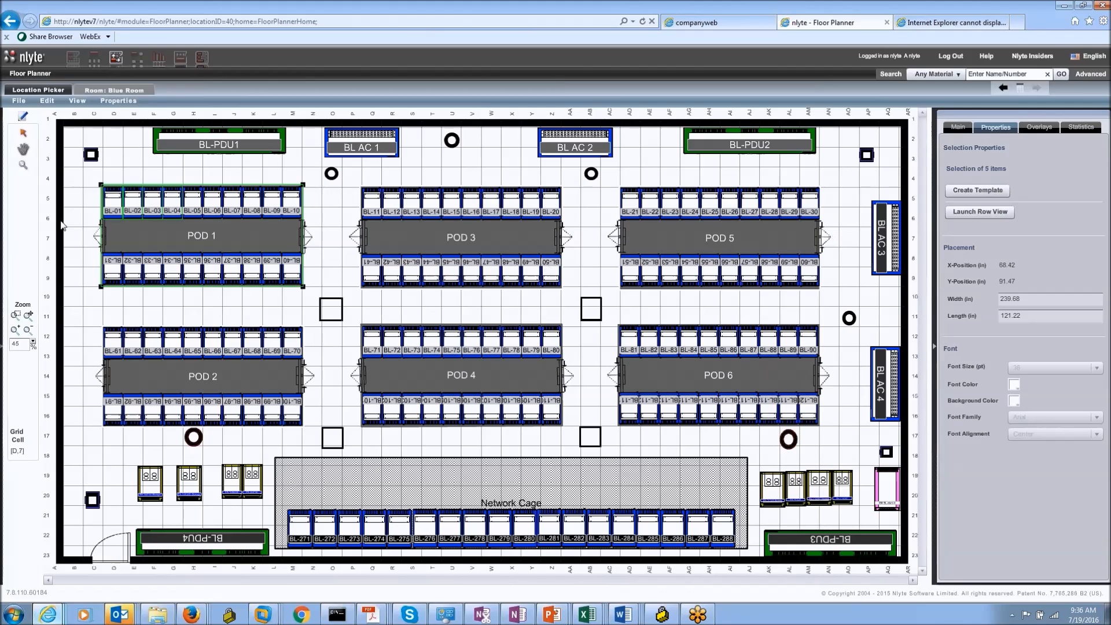
pyautogui.click(970, 215)
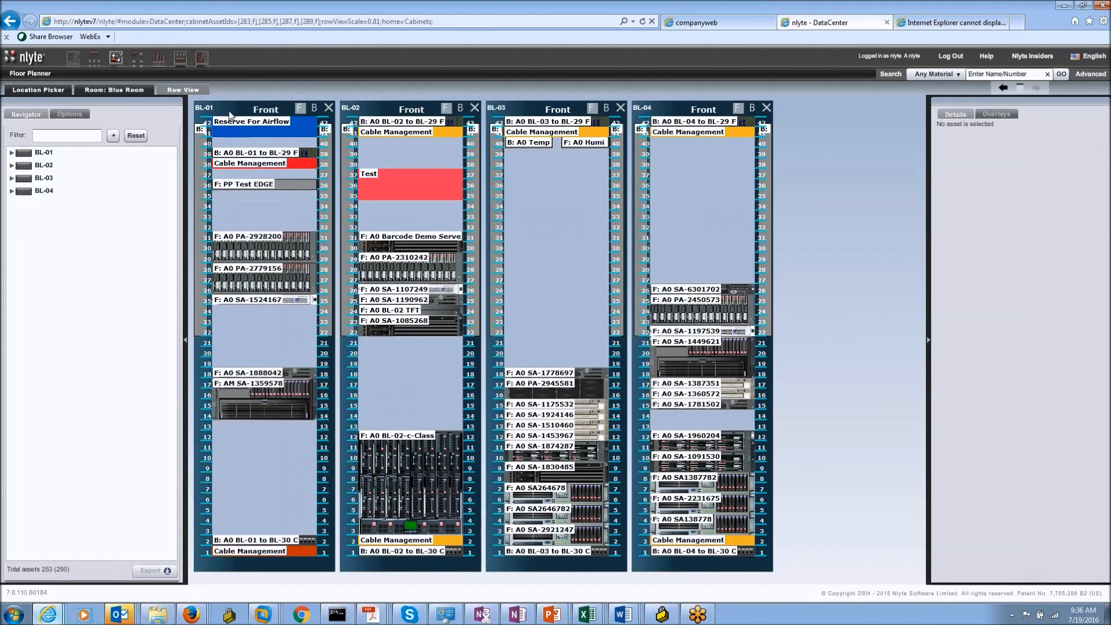
# Step: Make cabinet BL-01 show only its front face, matching the other racks in the row
pyautogui.click(315, 110)
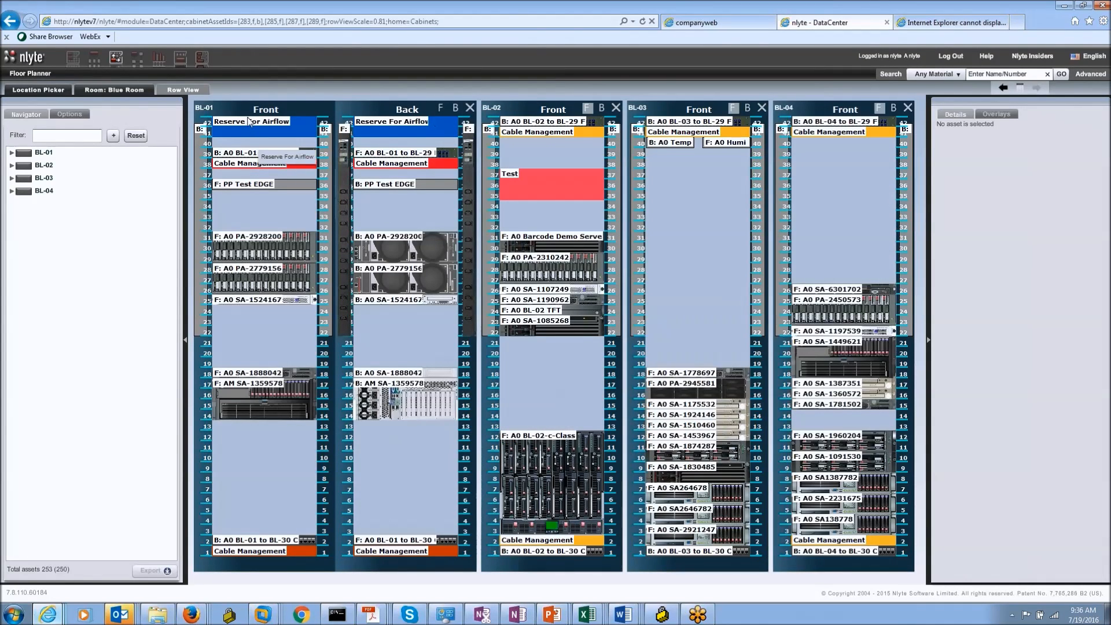
pyautogui.click(440, 108)
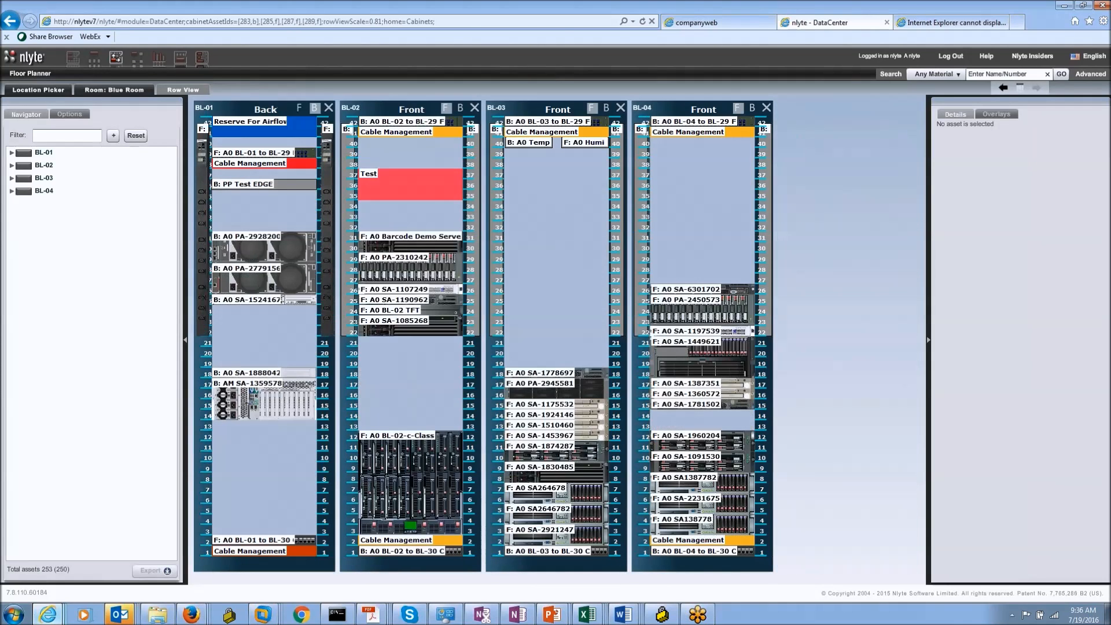
pyautogui.click(299, 108)
pyautogui.click(455, 108)
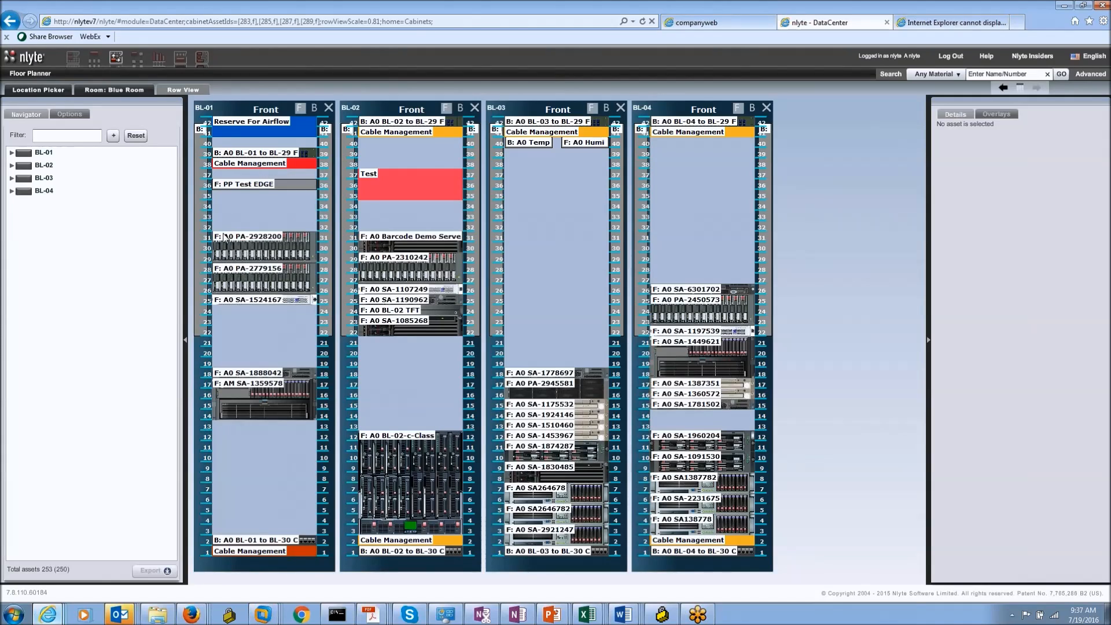
# Step: Compare the details of device PA-2779156 and the PP Test EDGE panel, then bring up rack display options
pyautogui.click(229, 274)
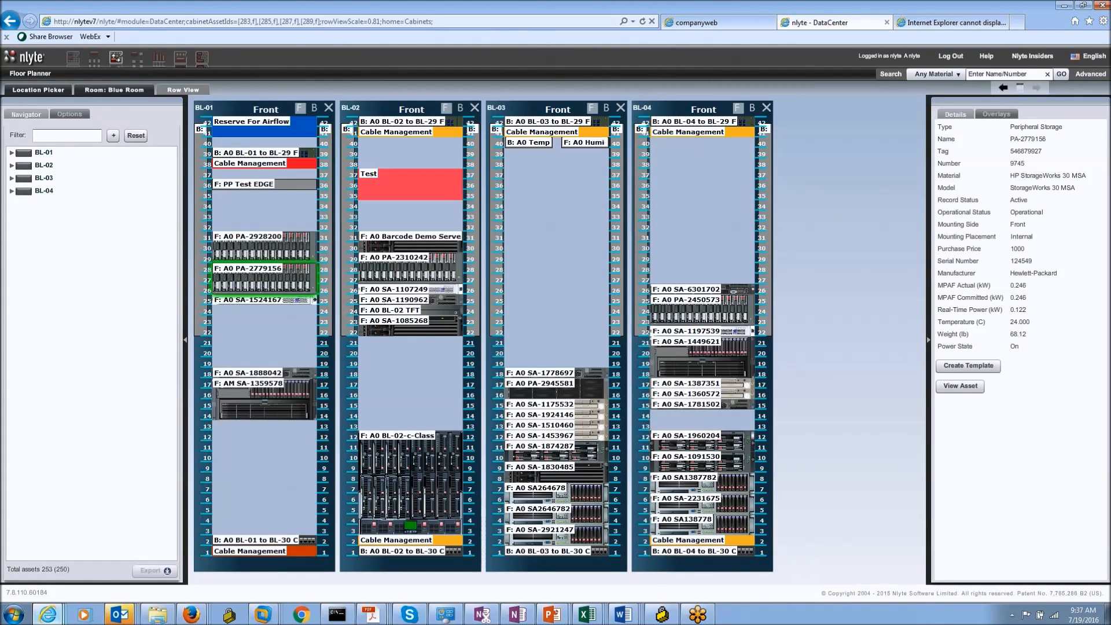
pyautogui.click(225, 185)
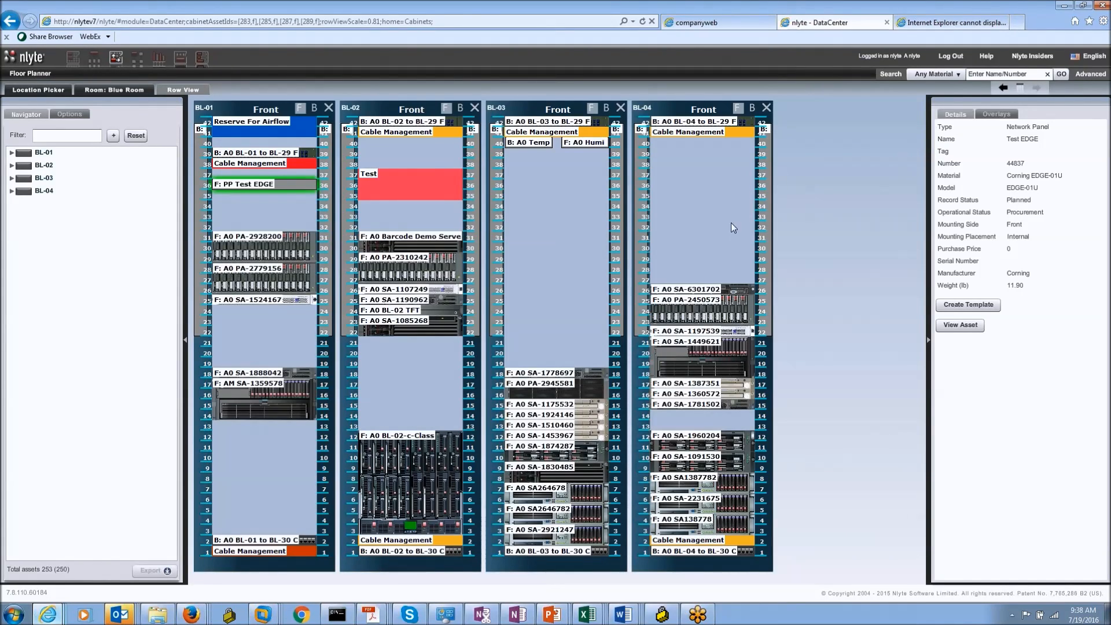
pyautogui.click(285, 282)
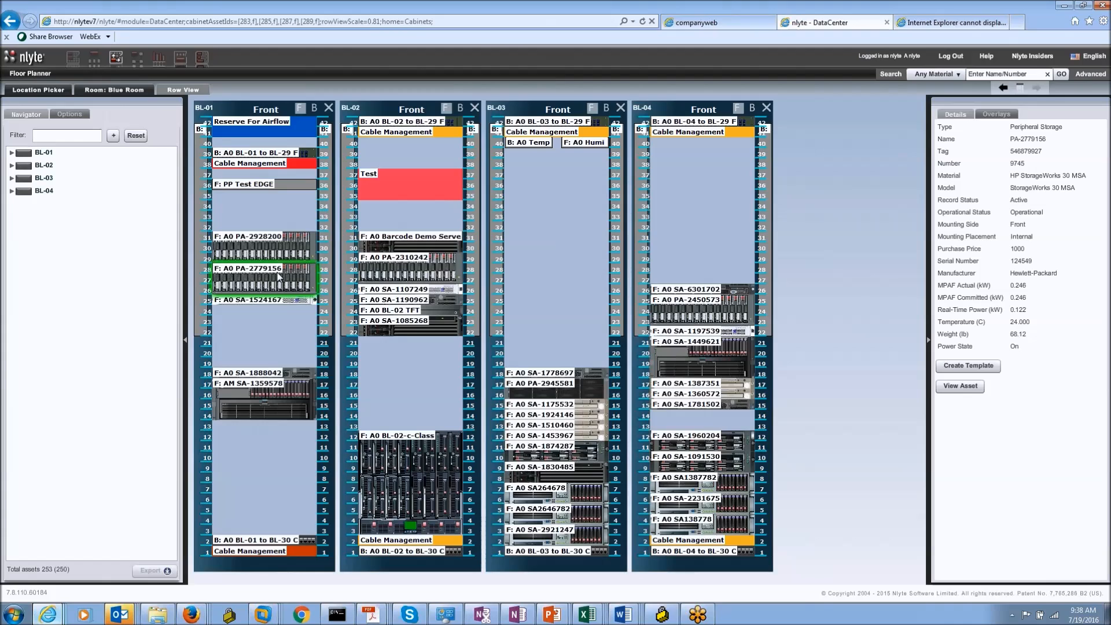
pyautogui.click(68, 115)
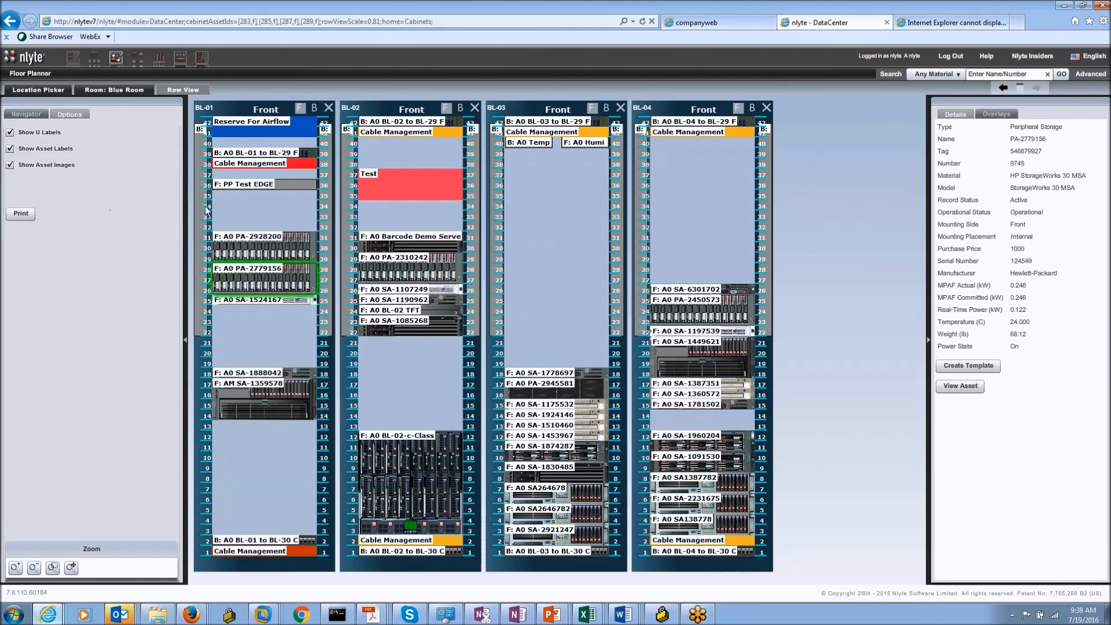
# Step: Toggle Show Asset Labels and Show Asset Images off and on, then inspect BL-01's Reserve For Airflow marker
pyautogui.click(10, 149)
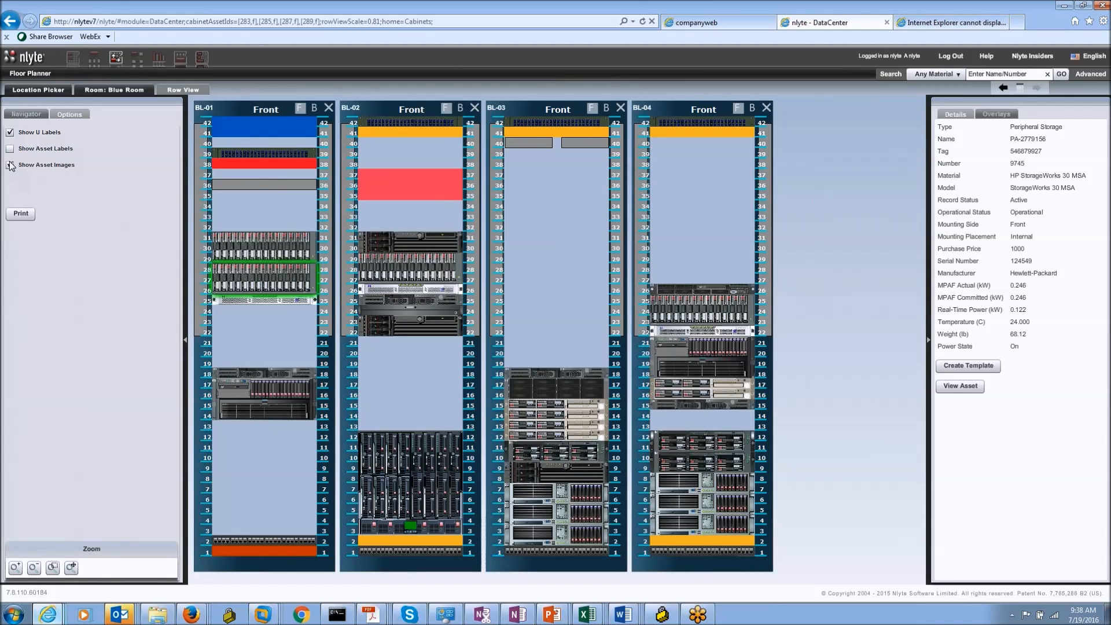
pyautogui.click(9, 165)
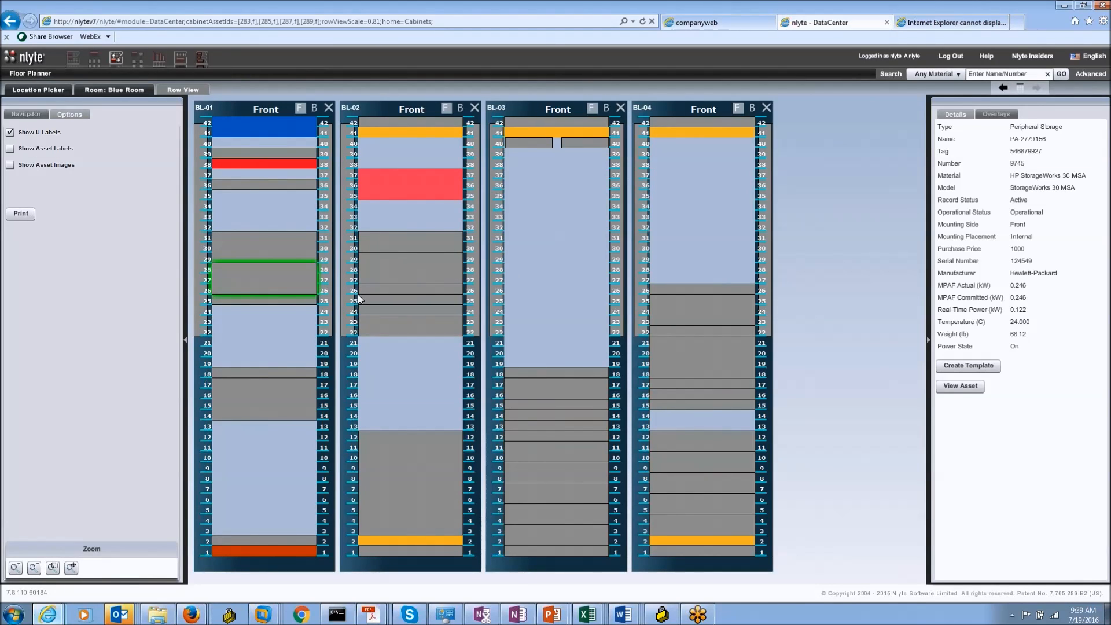
pyautogui.click(10, 149)
pyautogui.click(10, 165)
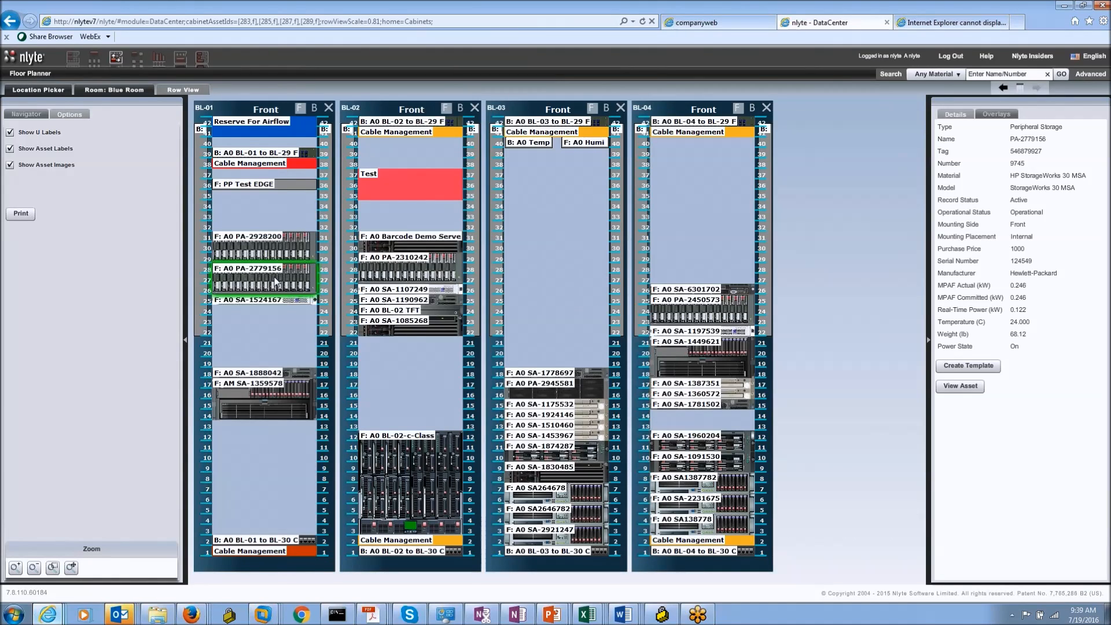
pyautogui.click(236, 129)
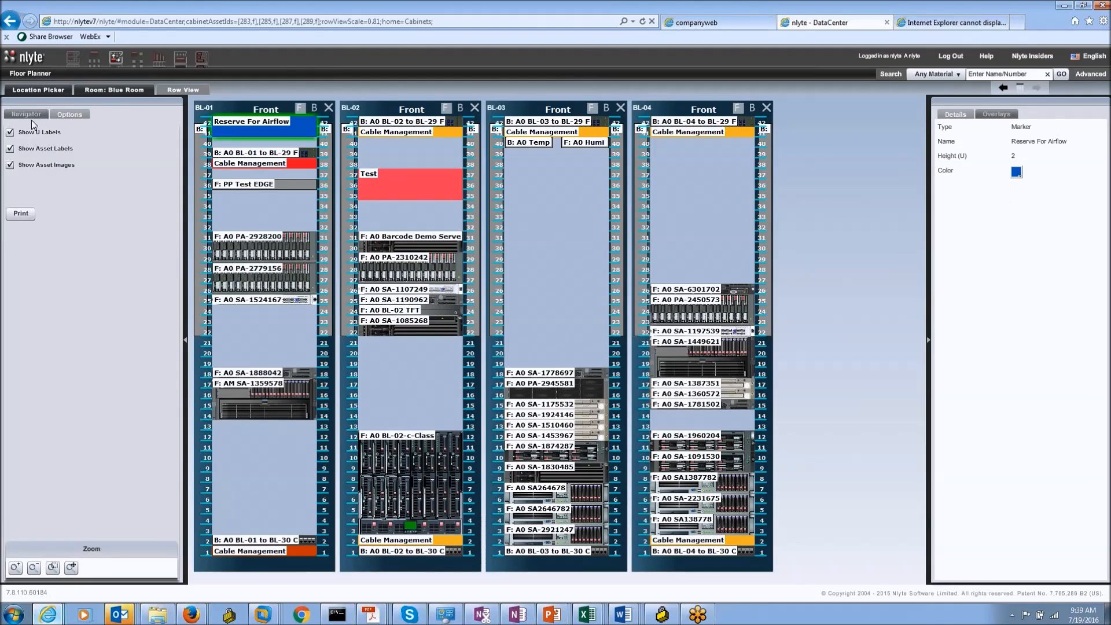
# Step: Return to Navigator and inspect the Test marker and devices PA-2779156 and PA-2928200
pyautogui.click(28, 115)
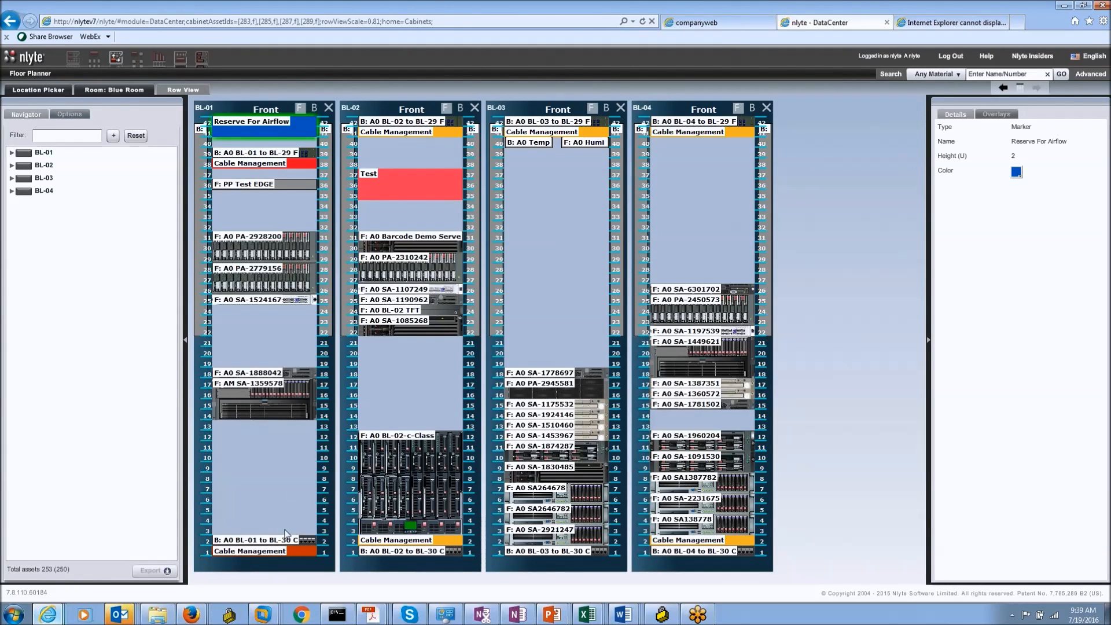
pyautogui.click(381, 188)
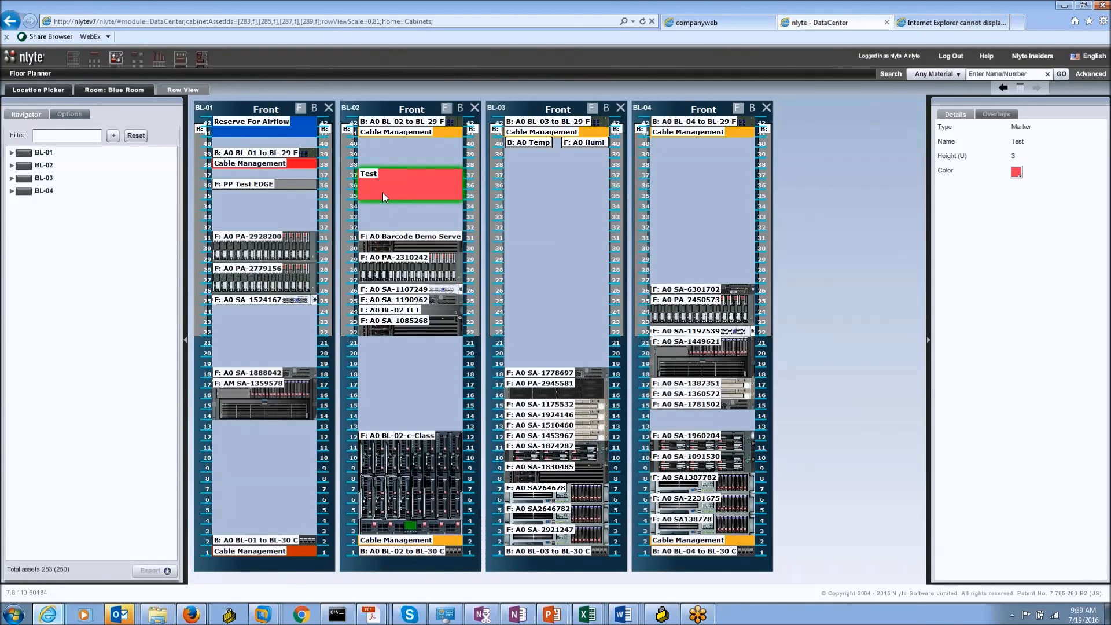
pyautogui.click(284, 293)
pyautogui.click(254, 257)
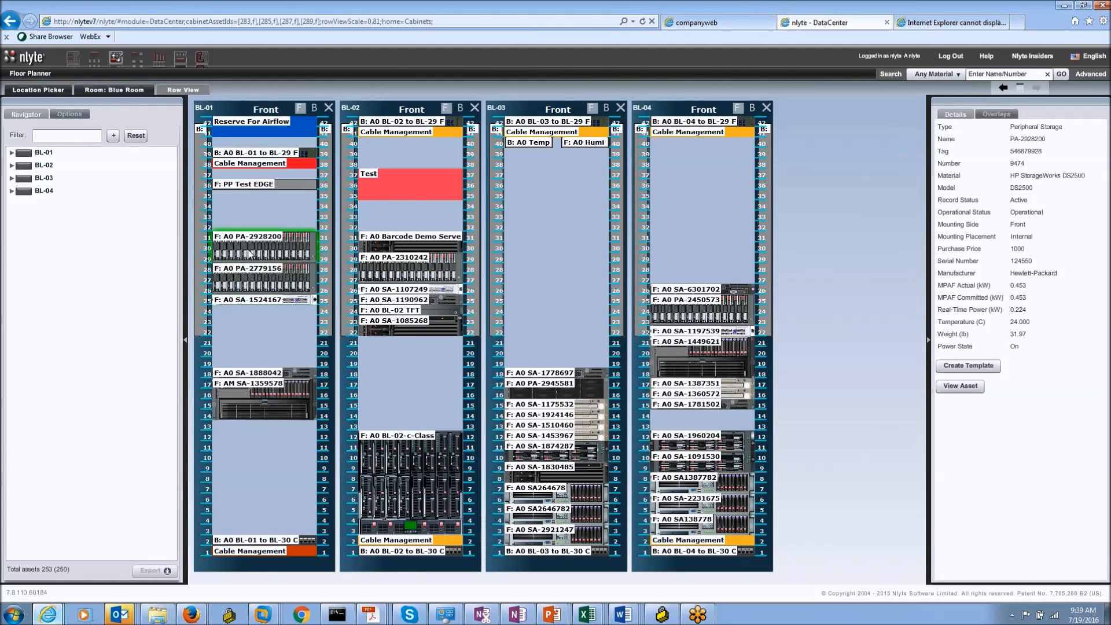
pyautogui.click(256, 284)
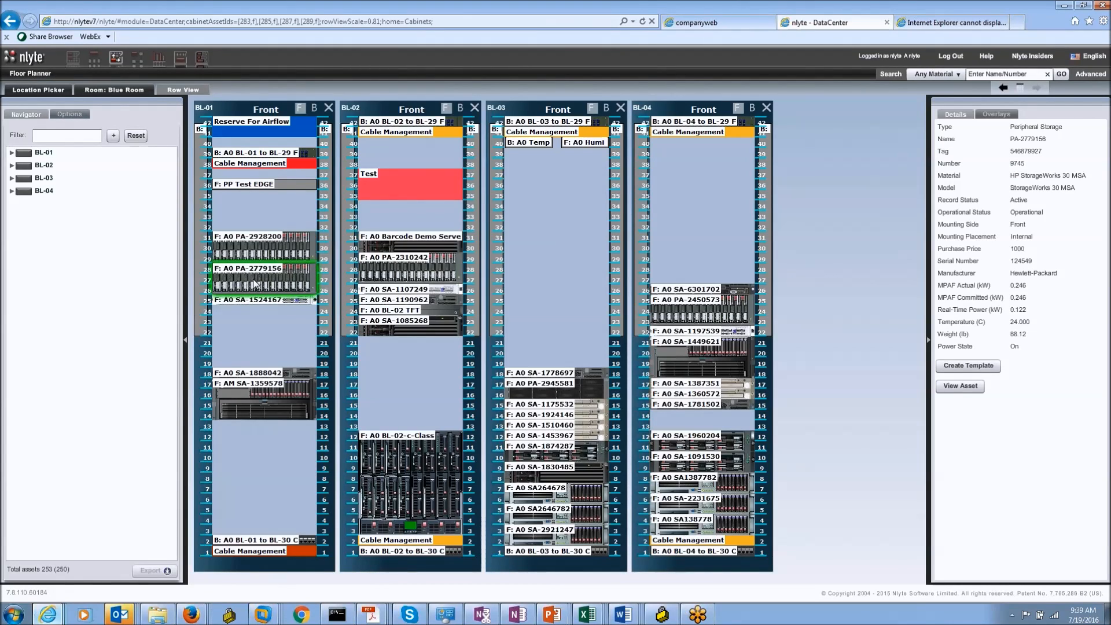
# Step: Review cabinet BL-01's properties, then bring up the Business Criticality overlay settings
pyautogui.click(995, 114)
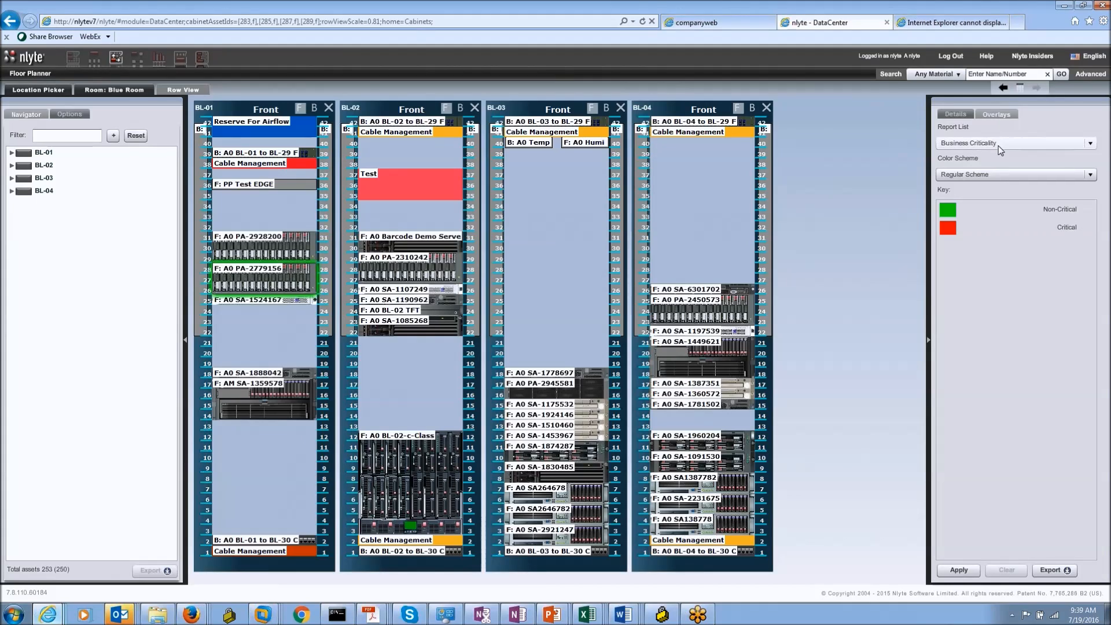
pyautogui.click(955, 114)
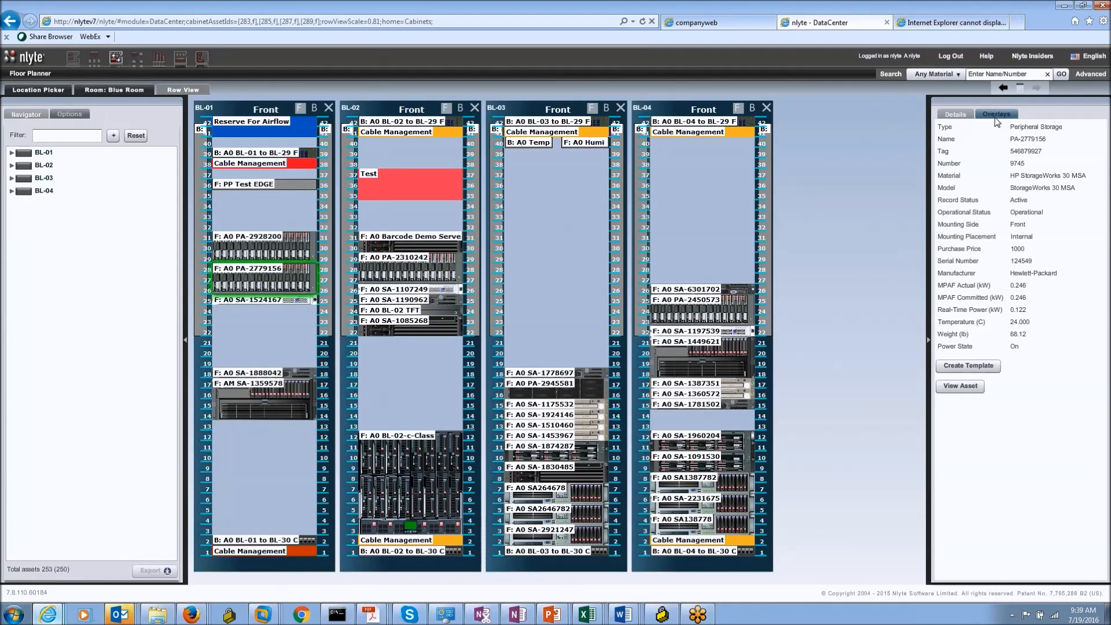
pyautogui.click(996, 114)
pyautogui.click(942, 115)
pyautogui.click(272, 111)
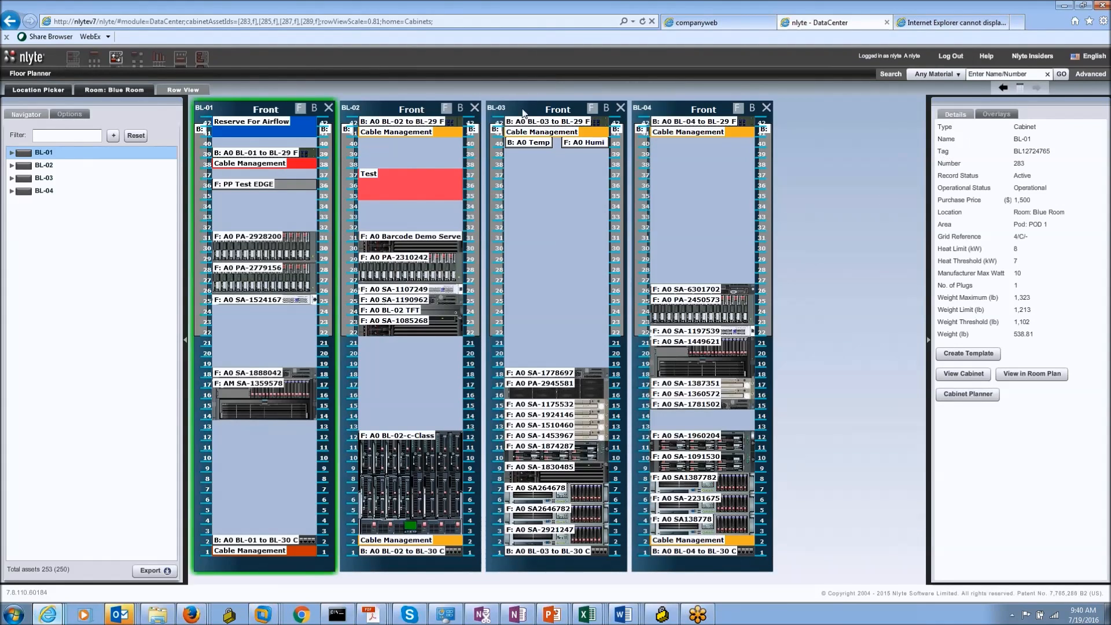
pyautogui.click(991, 114)
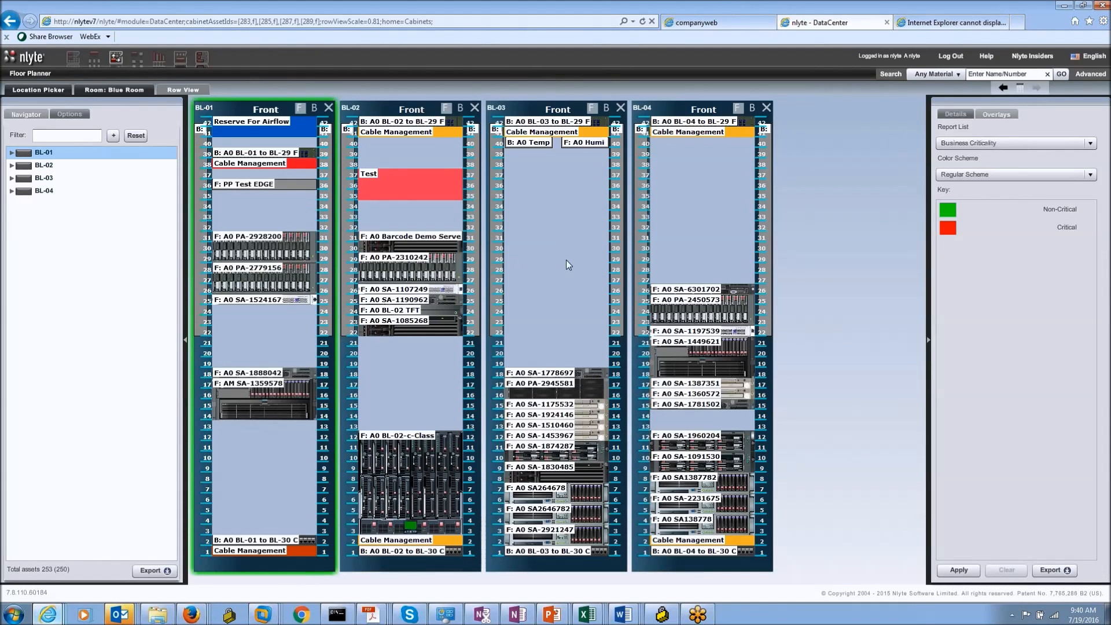
# Step: Apply the MPAF Power (kW) overlay with the Regular scheme to cabinets BL-01 to BL-04
pyautogui.click(1002, 148)
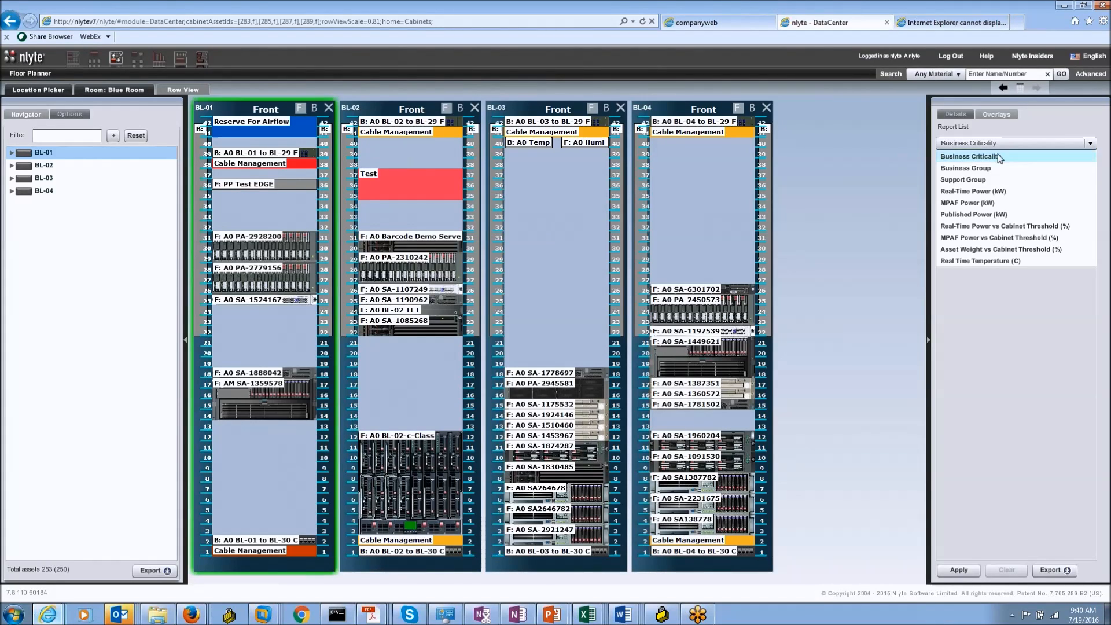
pyautogui.click(971, 203)
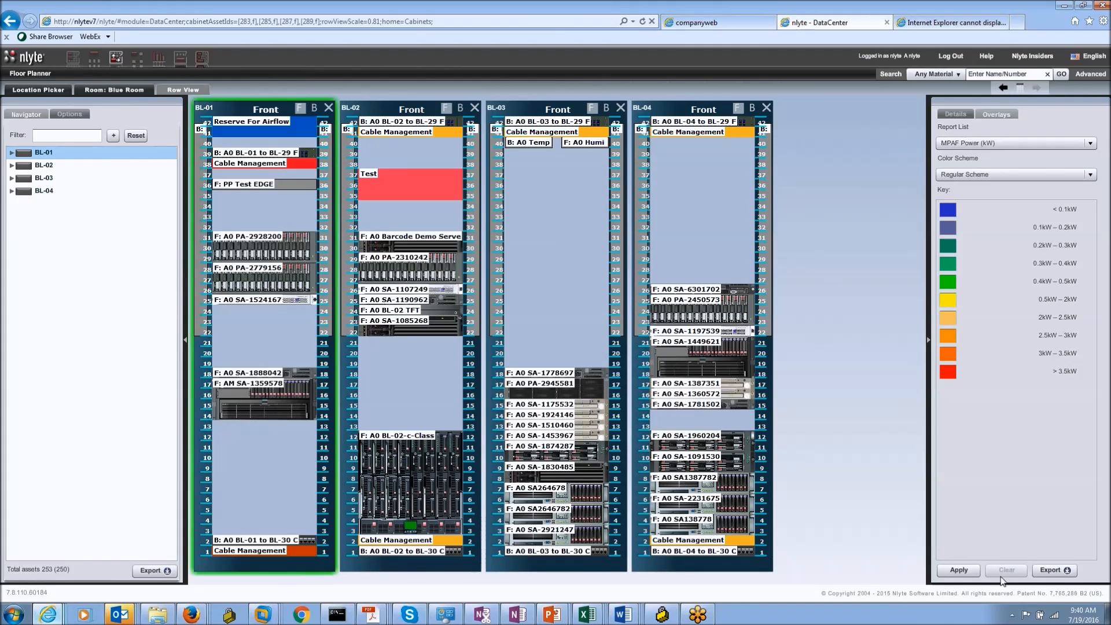
pyautogui.click(960, 572)
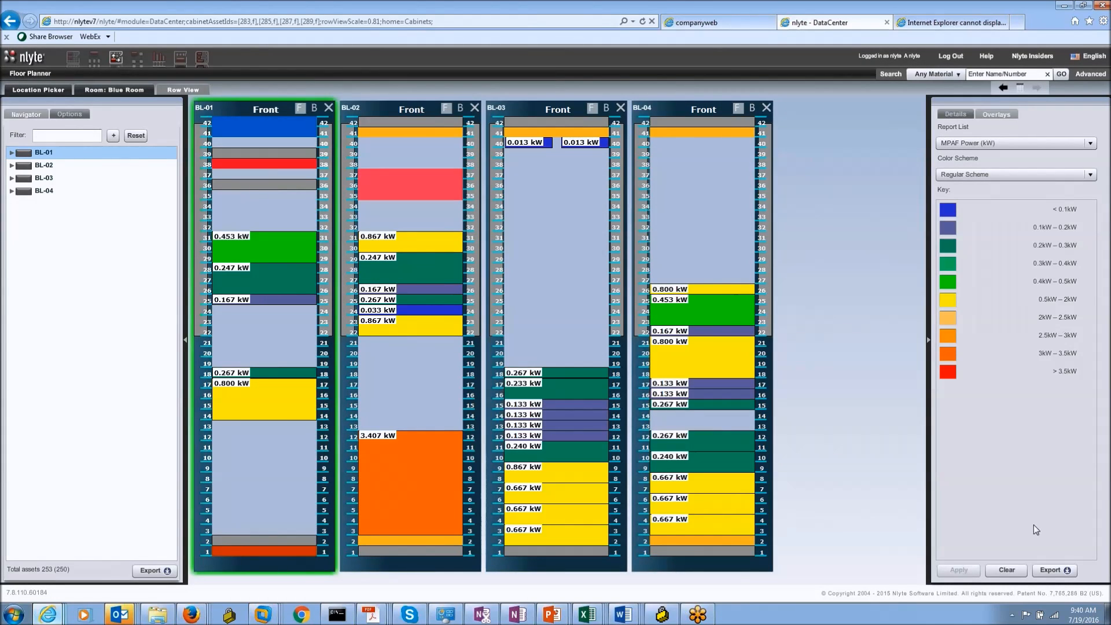
pyautogui.click(989, 146)
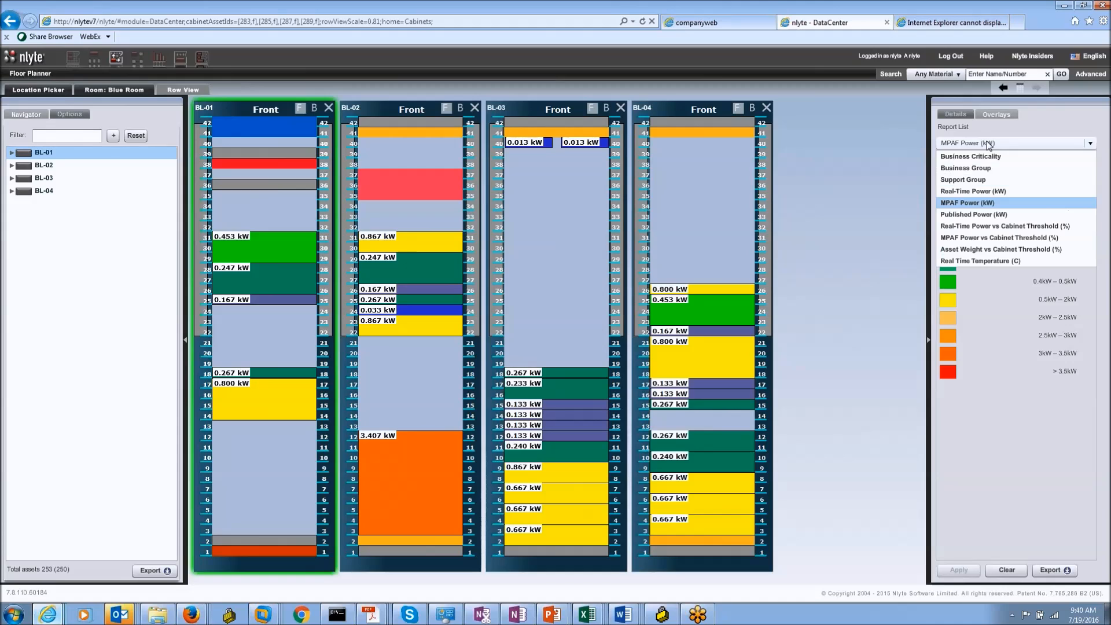
pyautogui.click(1049, 112)
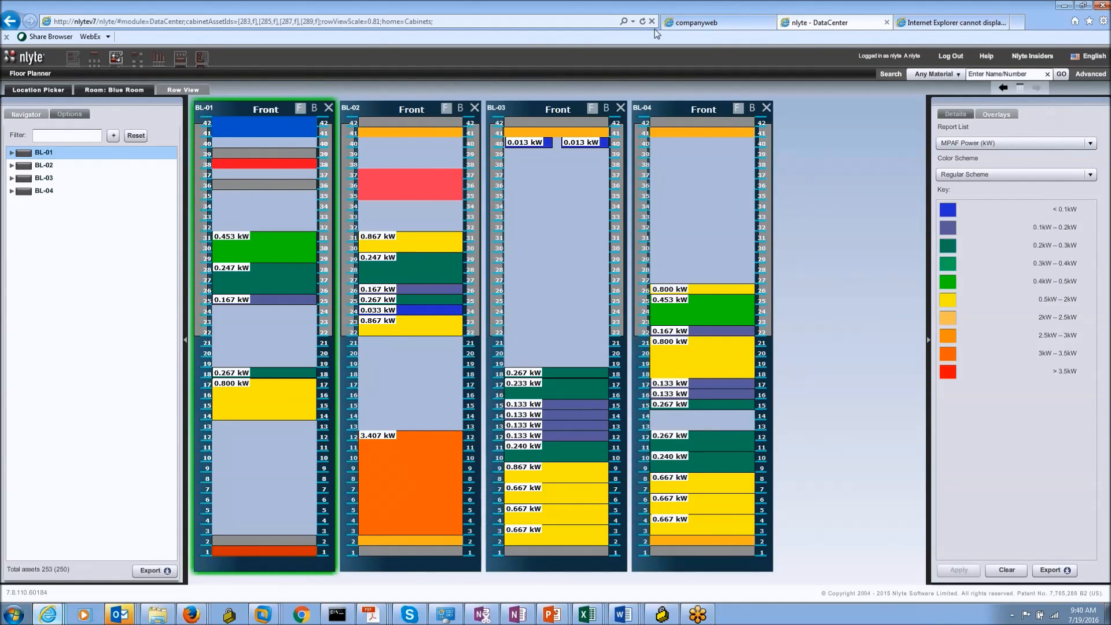
# Step: Export the power data to PowerConsumption.xlsx, widen all its columns, and return to the nlyte Firefox window
pyautogui.click(1048, 570)
pyautogui.click(1049, 581)
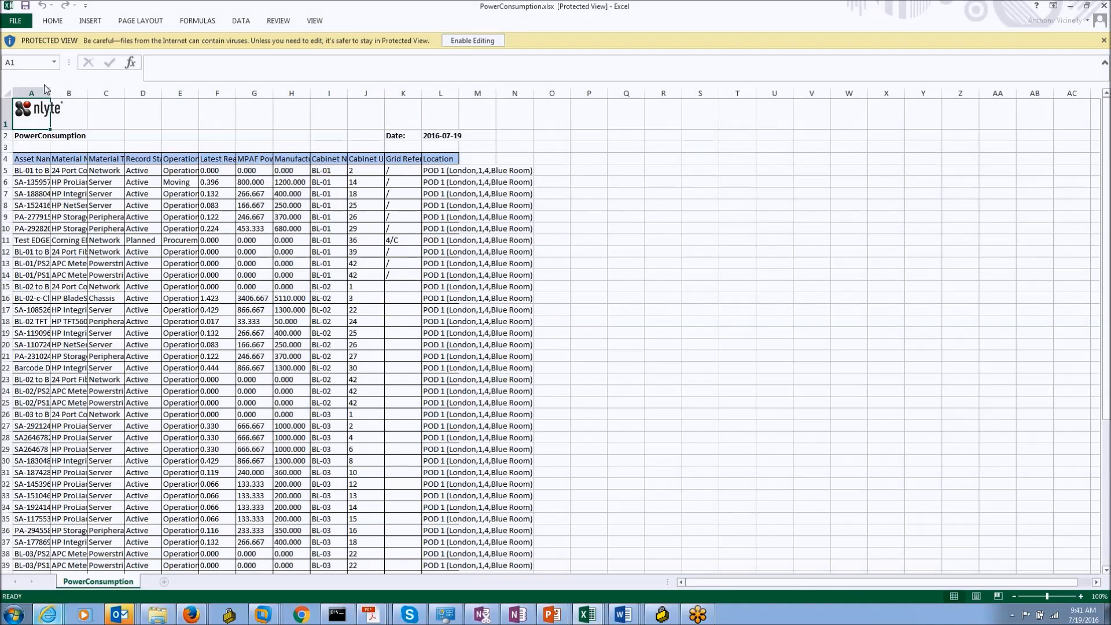
pyautogui.click(7, 92)
pyautogui.moveTo(83, 90); pyautogui.dragTo(108, 91)
pyautogui.click(999, 356)
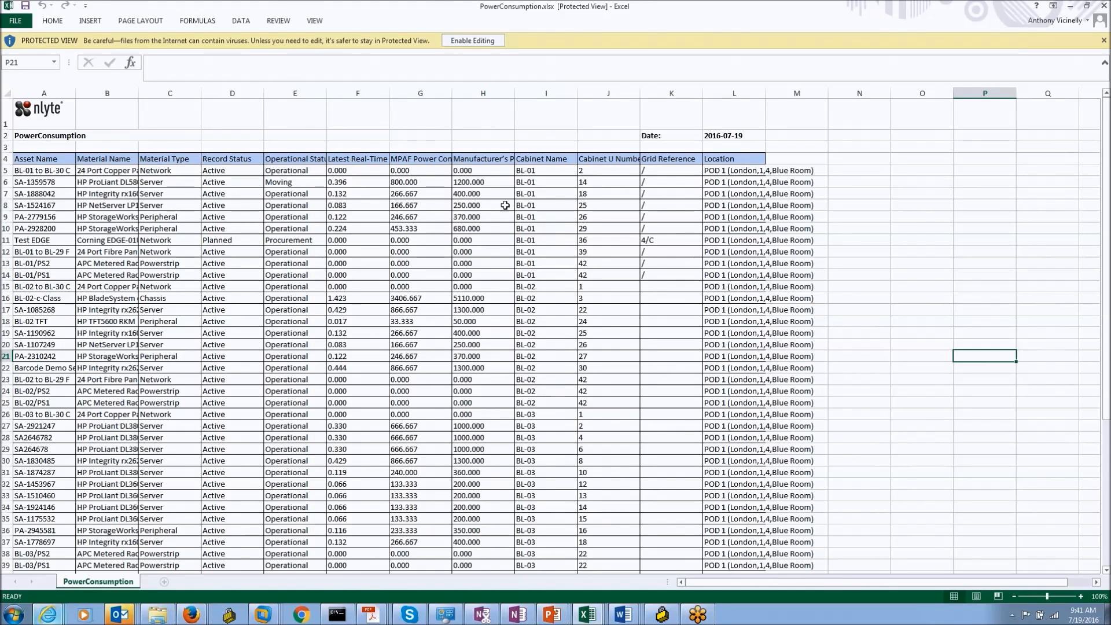
pyautogui.click(205, 611)
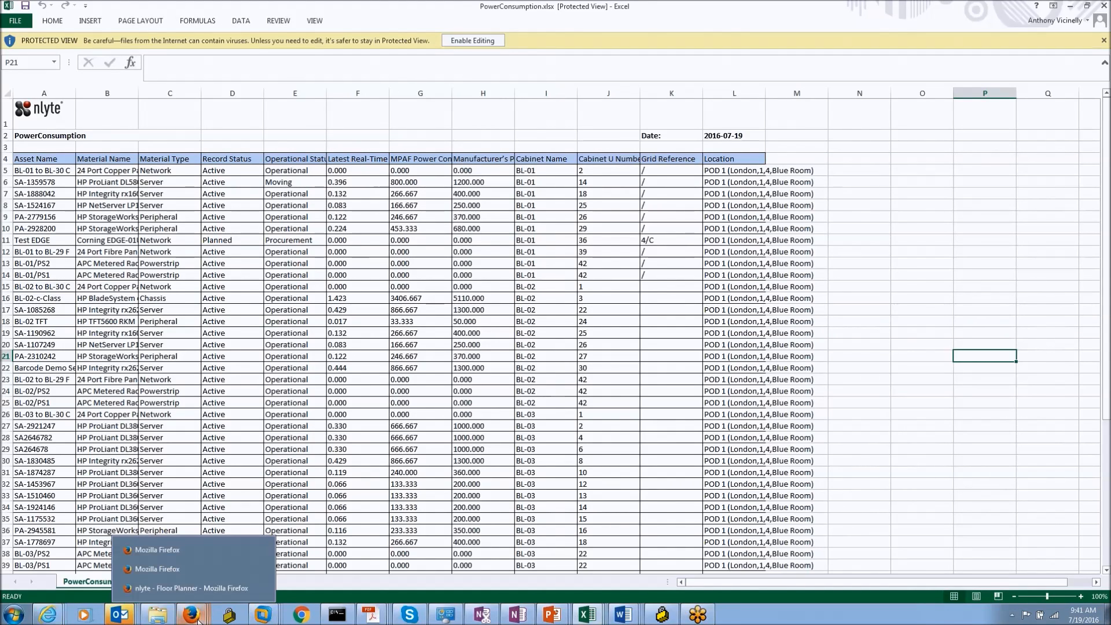
pyautogui.click(194, 592)
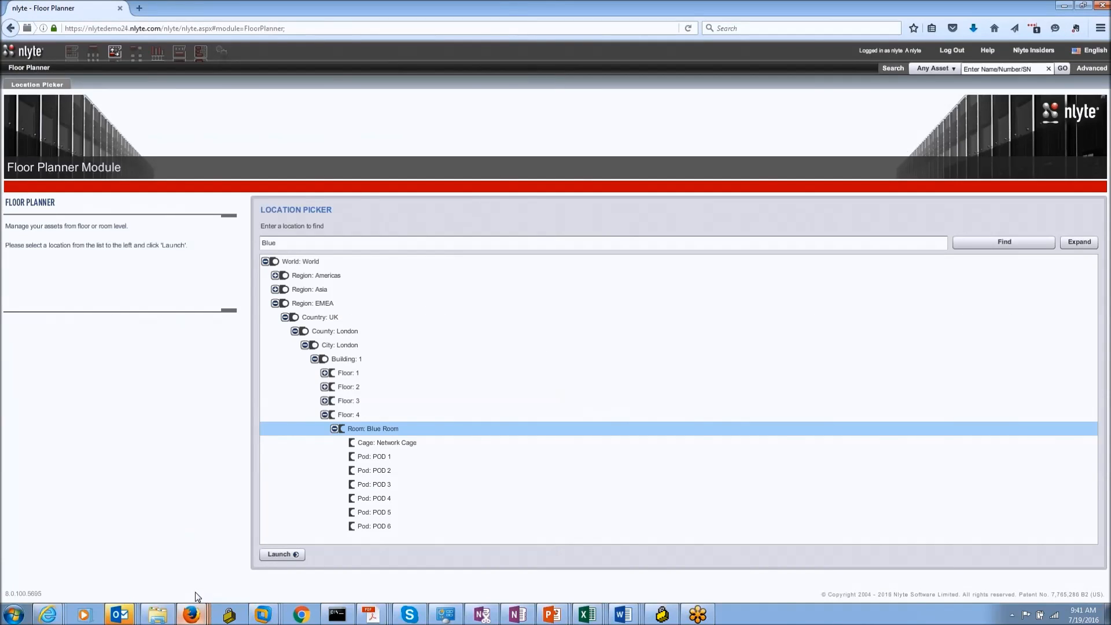
# Step: Cycle through the Firefox and Internet Explorer windows to bring the nlyte DataCenter window forward
pyautogui.click(192, 613)
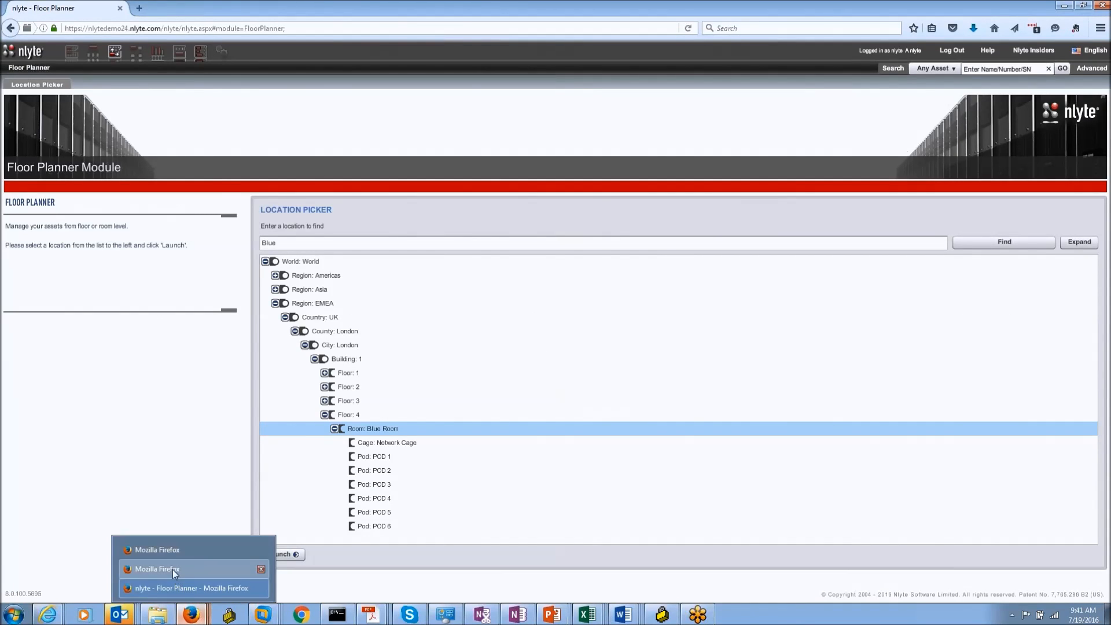
pyautogui.click(172, 569)
pyautogui.click(191, 613)
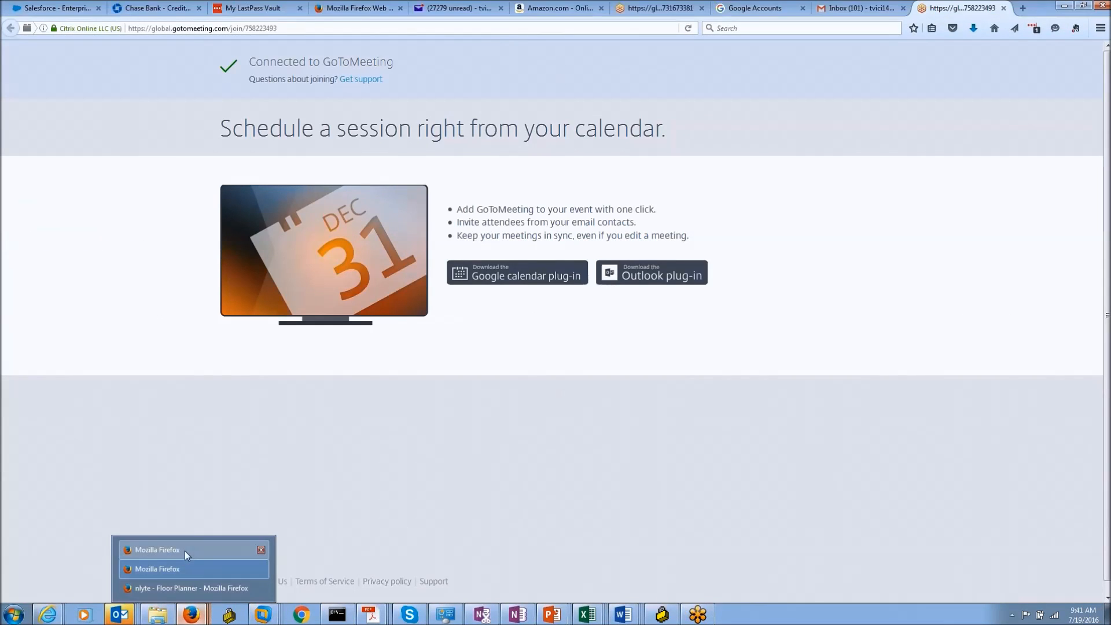
pyautogui.click(185, 551)
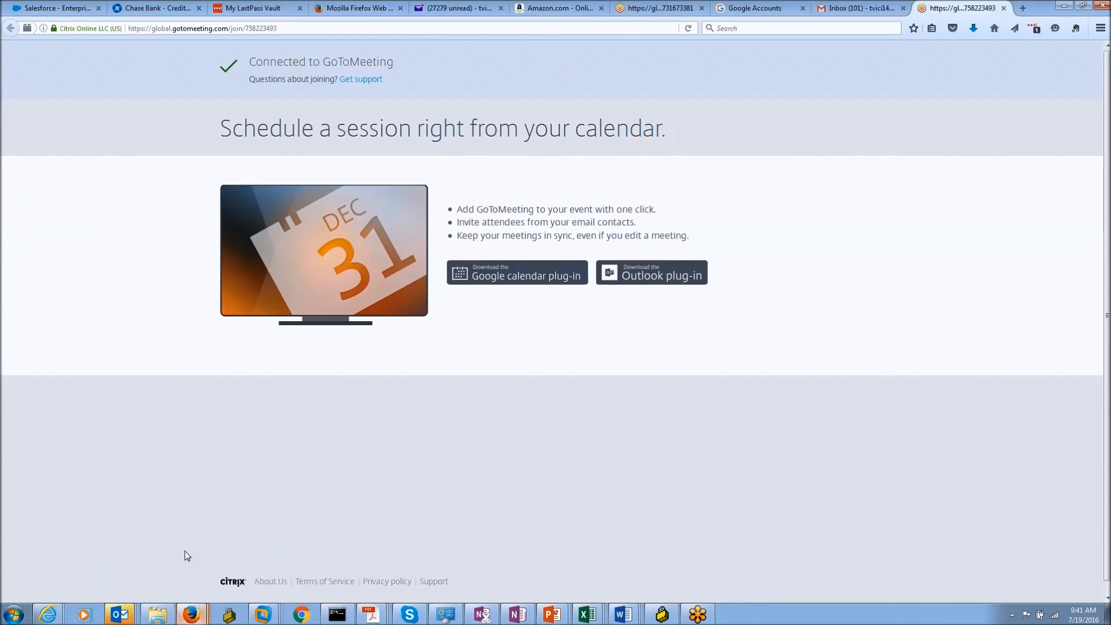
pyautogui.click(48, 613)
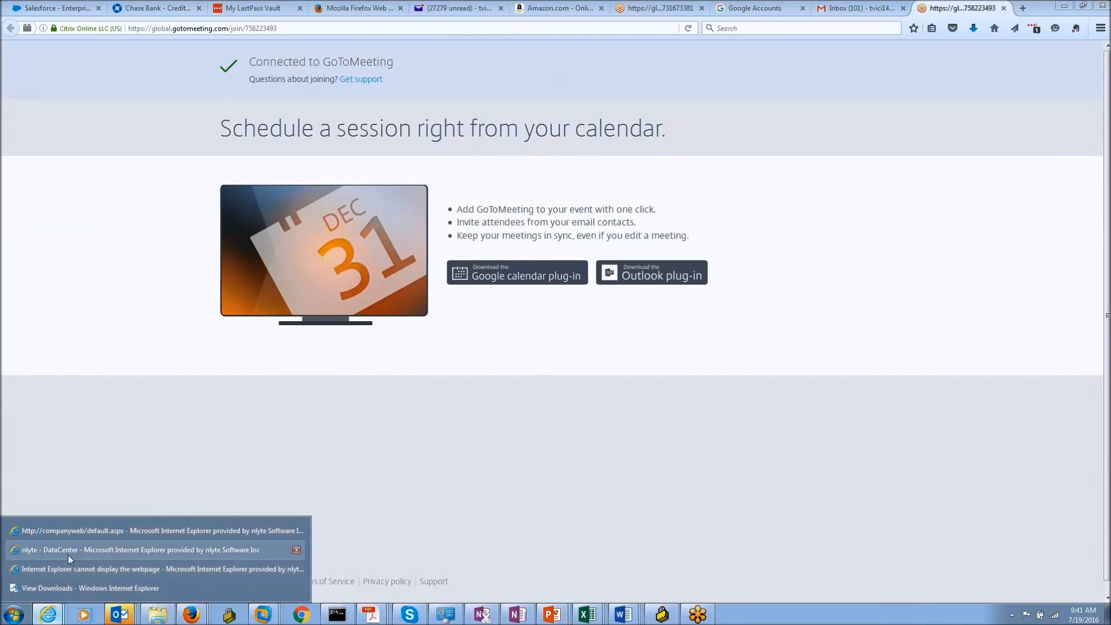
pyautogui.click(68, 553)
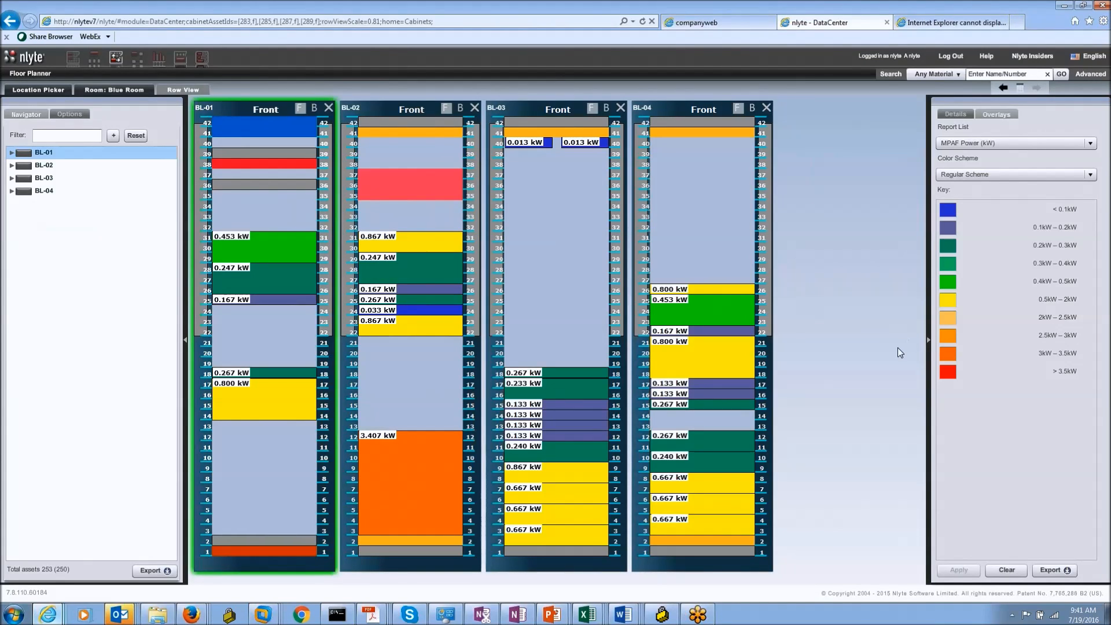
# Step: Deselect cabinet BL-01 and apply the Business Group overlay report to the four cabinets
pyautogui.click(955, 114)
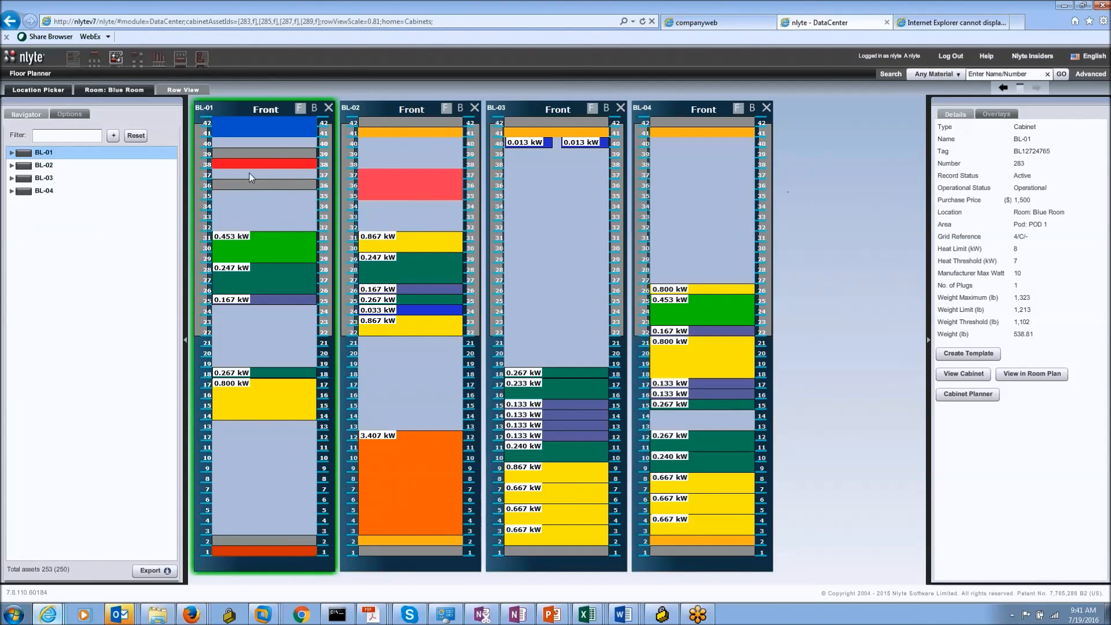
pyautogui.click(255, 111)
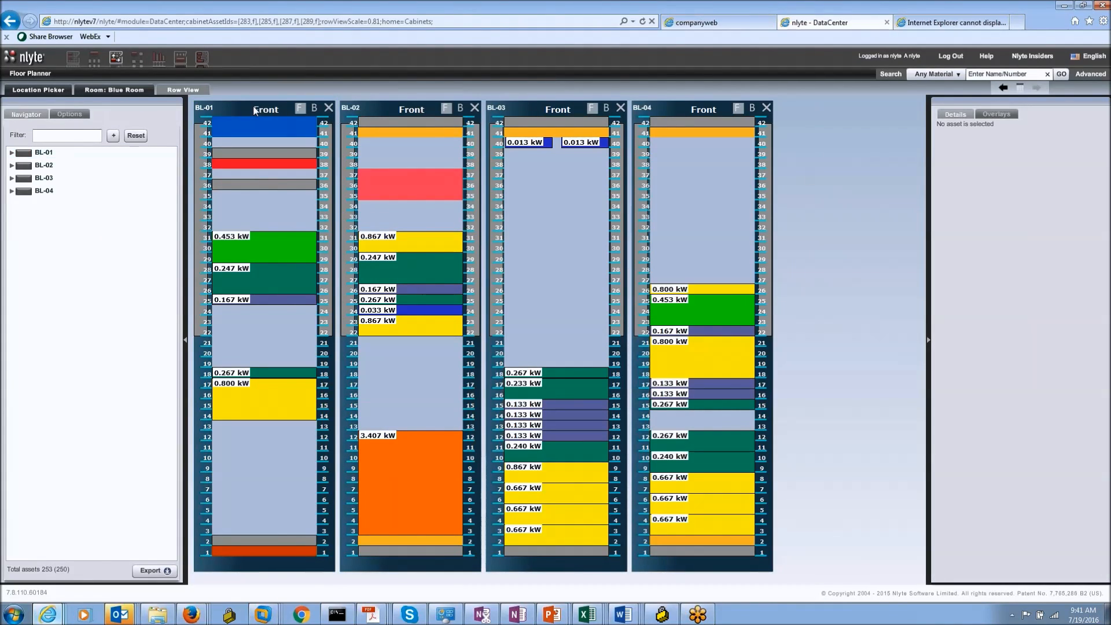
pyautogui.click(1006, 115)
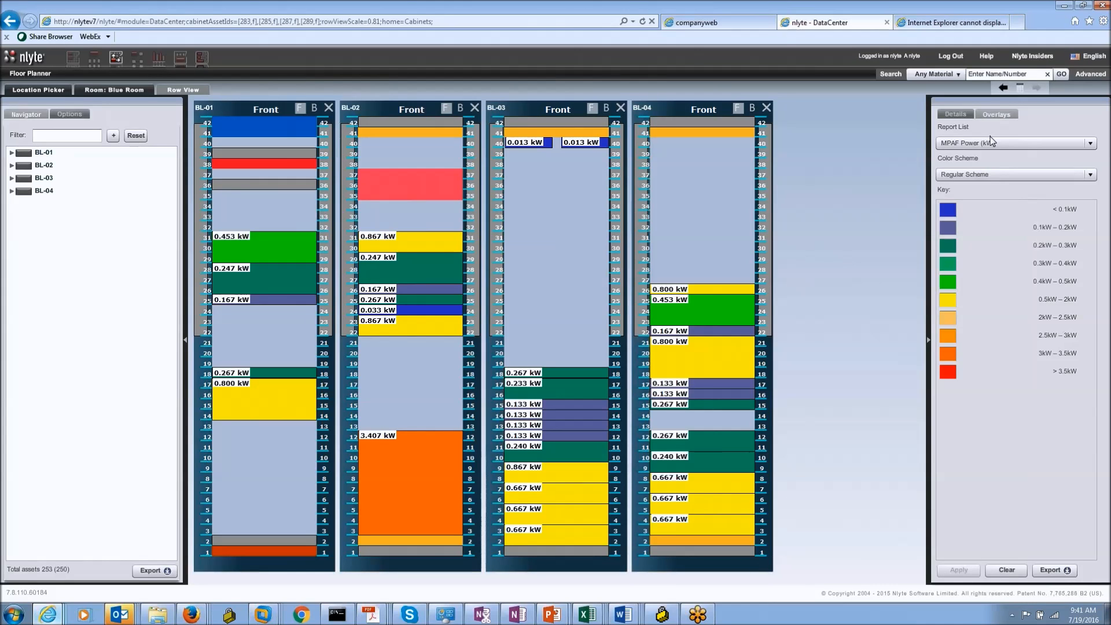
pyautogui.click(990, 139)
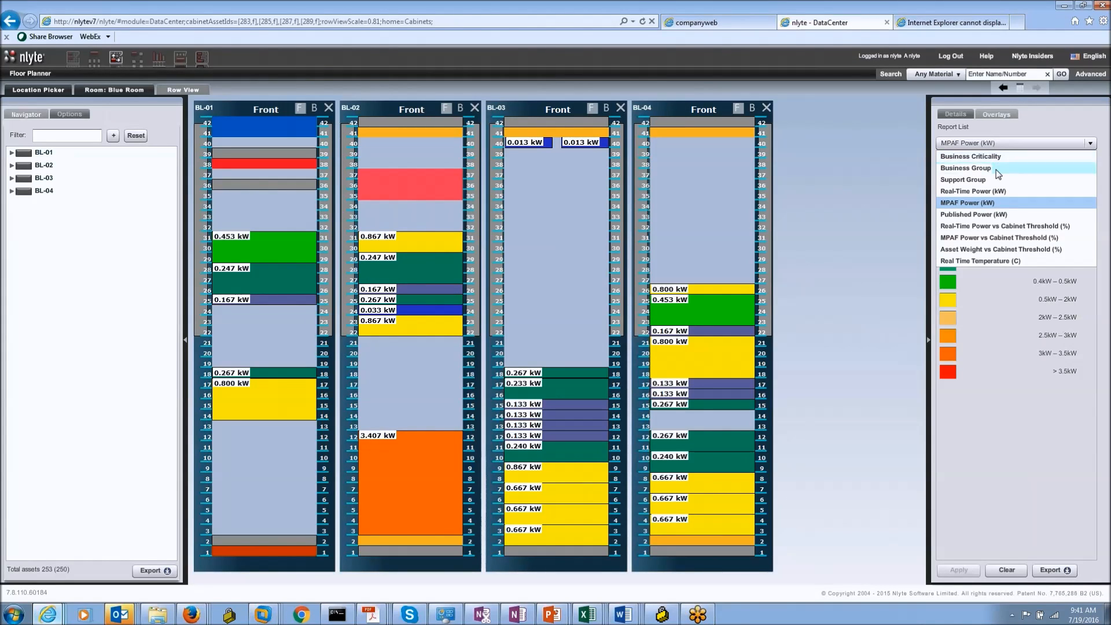
pyautogui.click(995, 169)
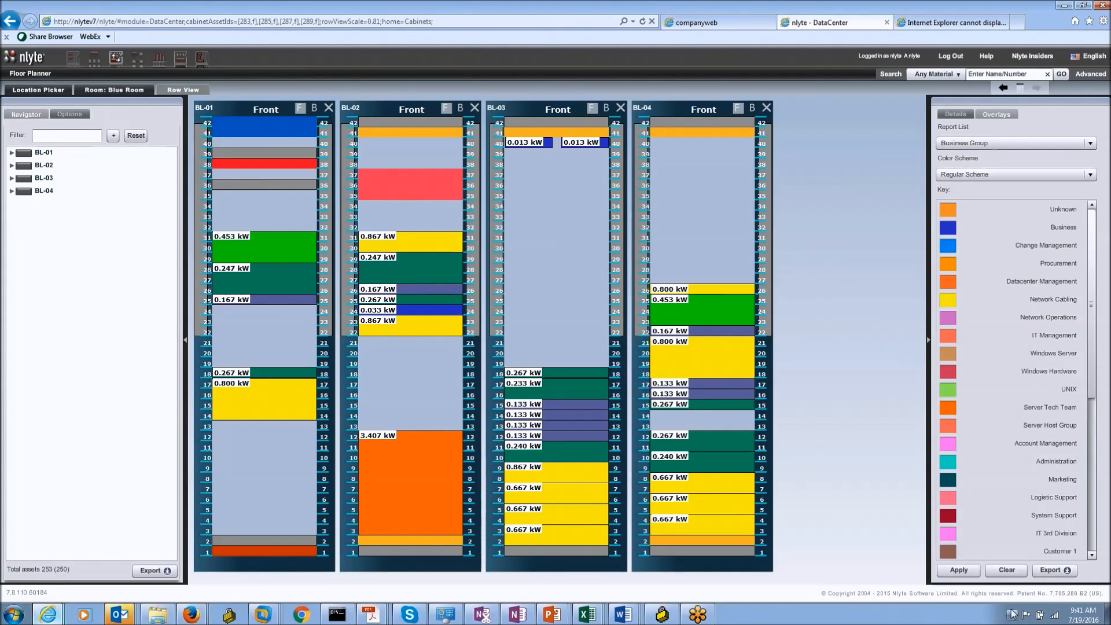
pyautogui.click(958, 570)
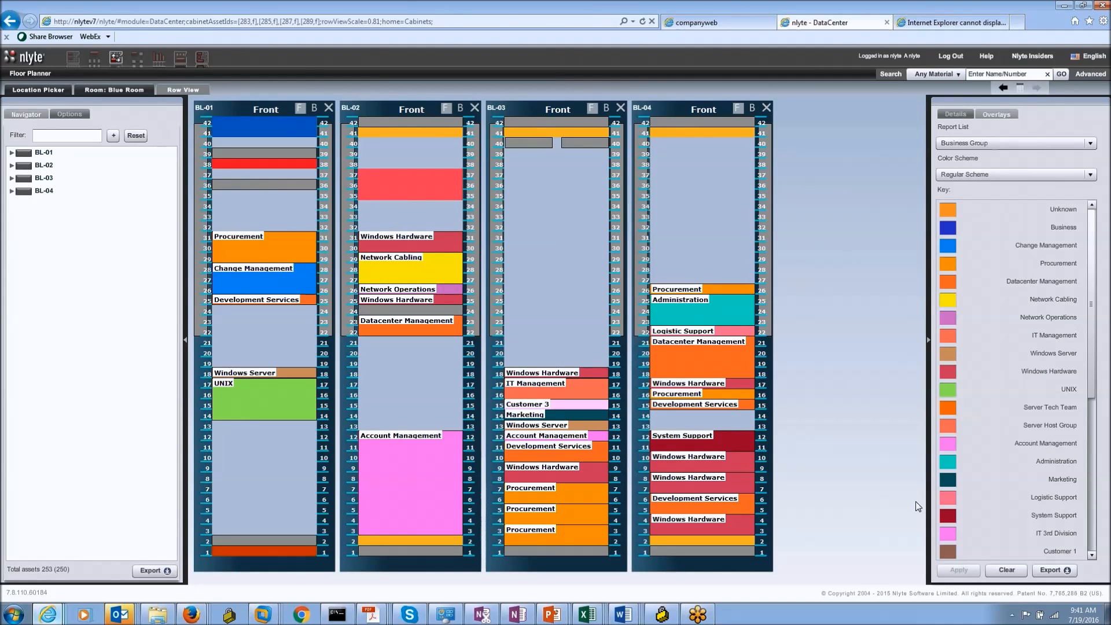
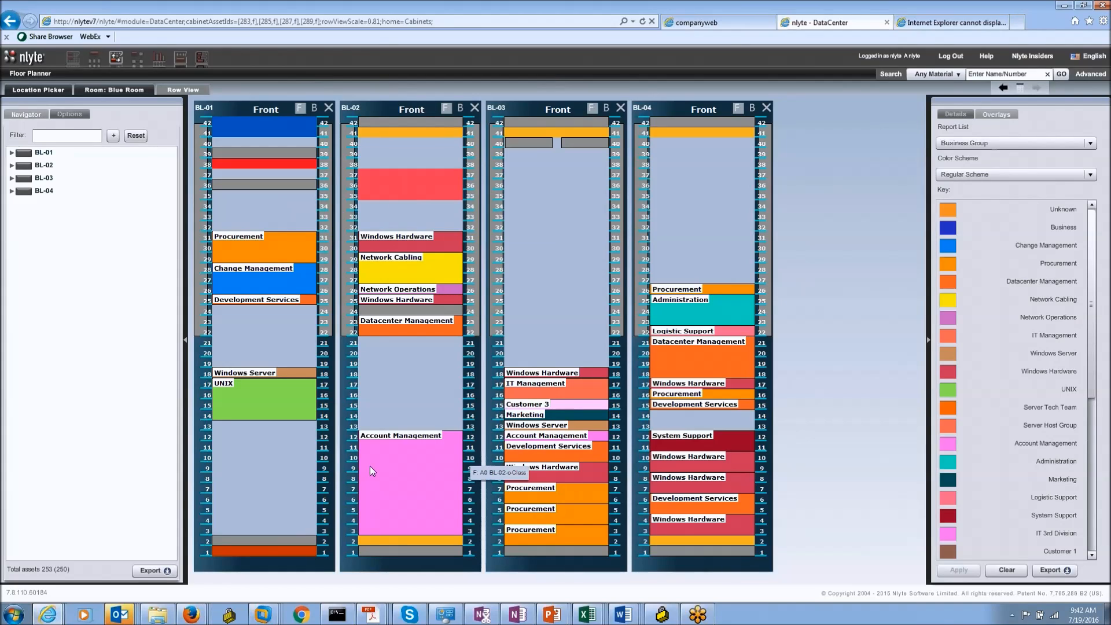
# Step: Select cabinet BL-02 and clear the Business Group overlay so rack device images show
pyautogui.click(403, 112)
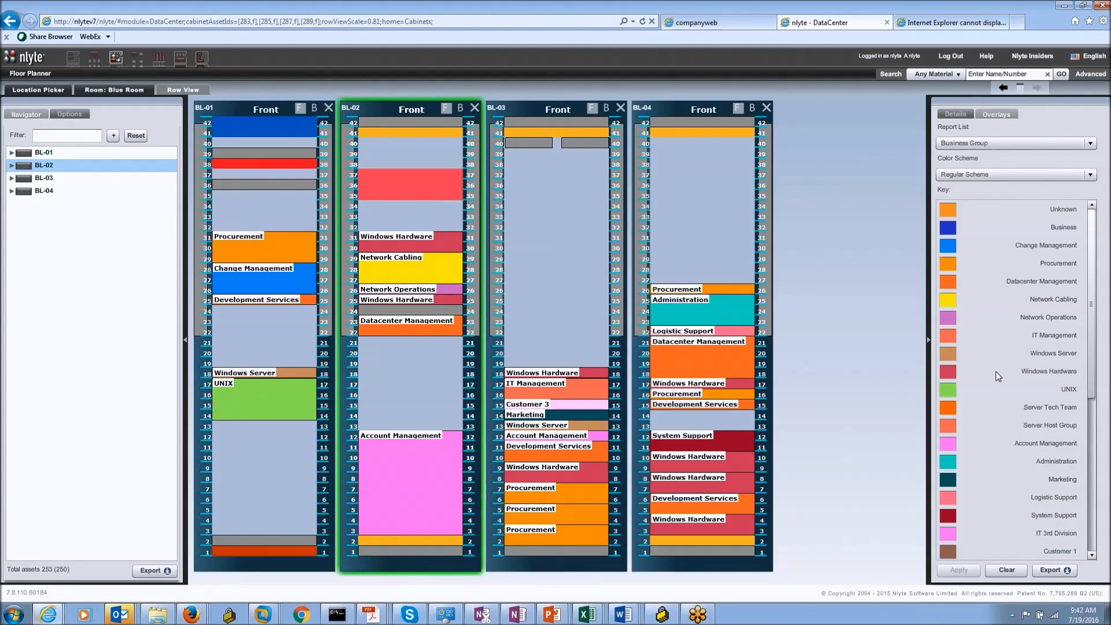
pyautogui.click(1018, 570)
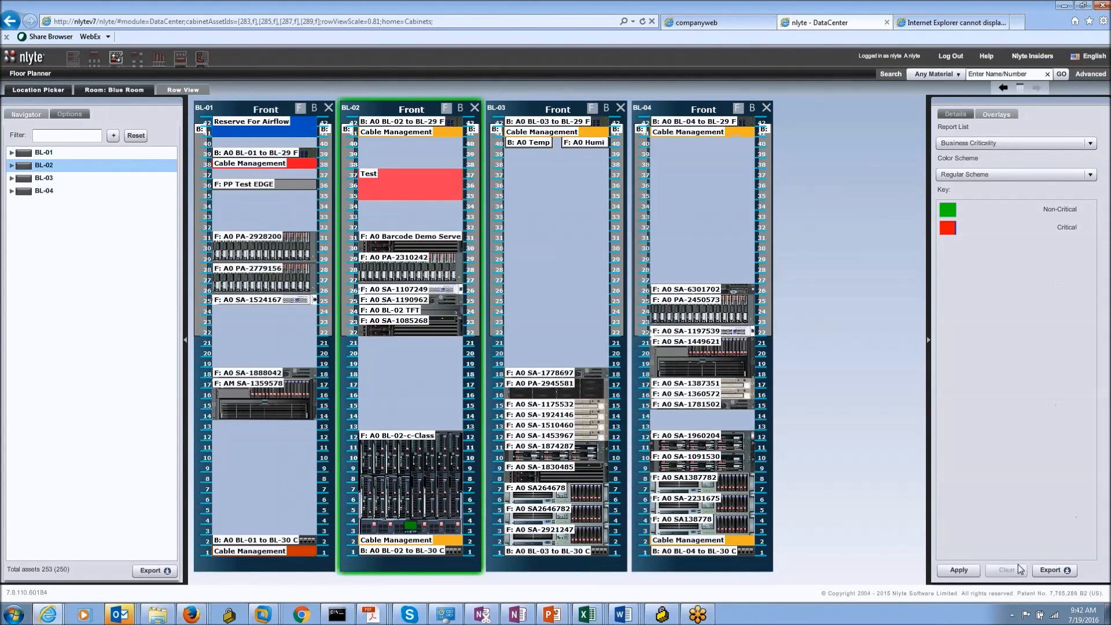
# Step: Show cabinet BL-02's details, then return to the Blue Room floor plan
pyautogui.click(399, 474)
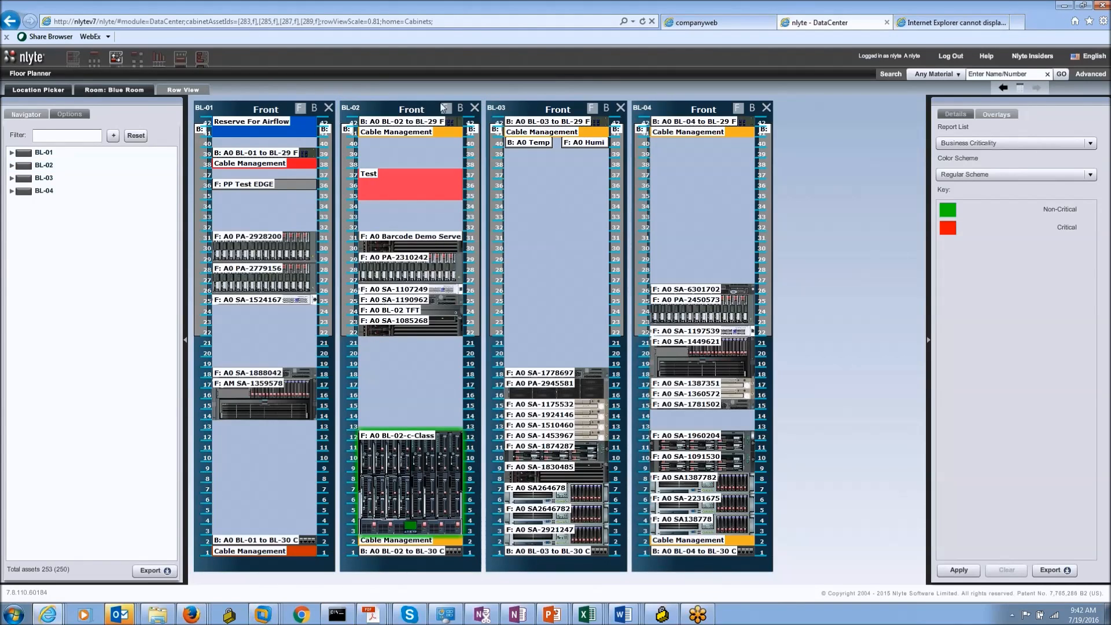
pyautogui.click(405, 112)
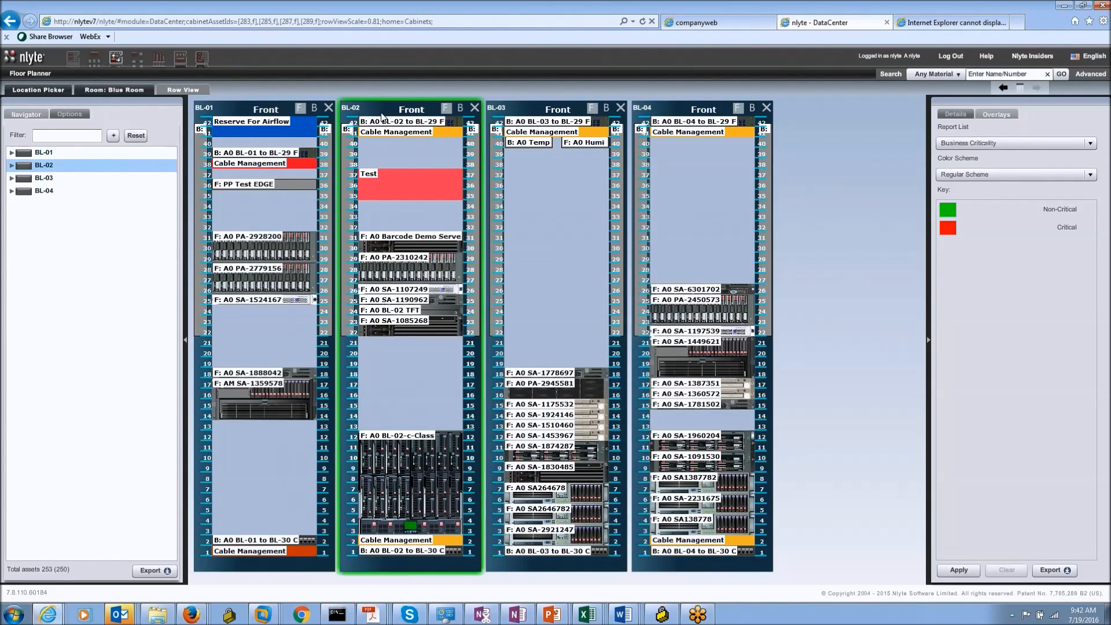
pyautogui.click(382, 117)
pyautogui.click(948, 115)
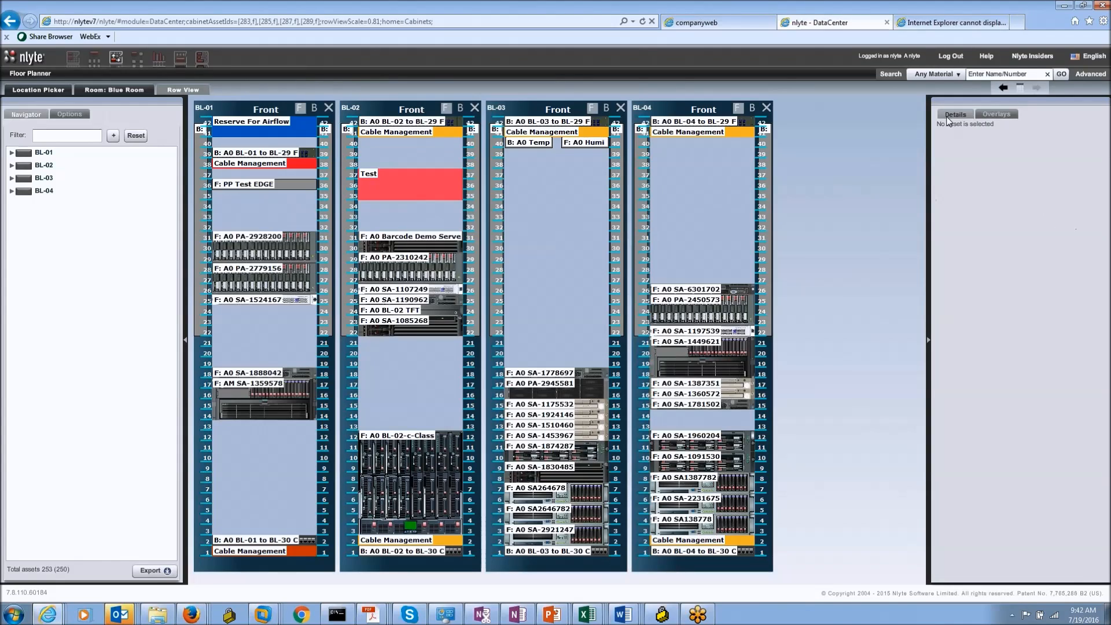
pyautogui.click(426, 116)
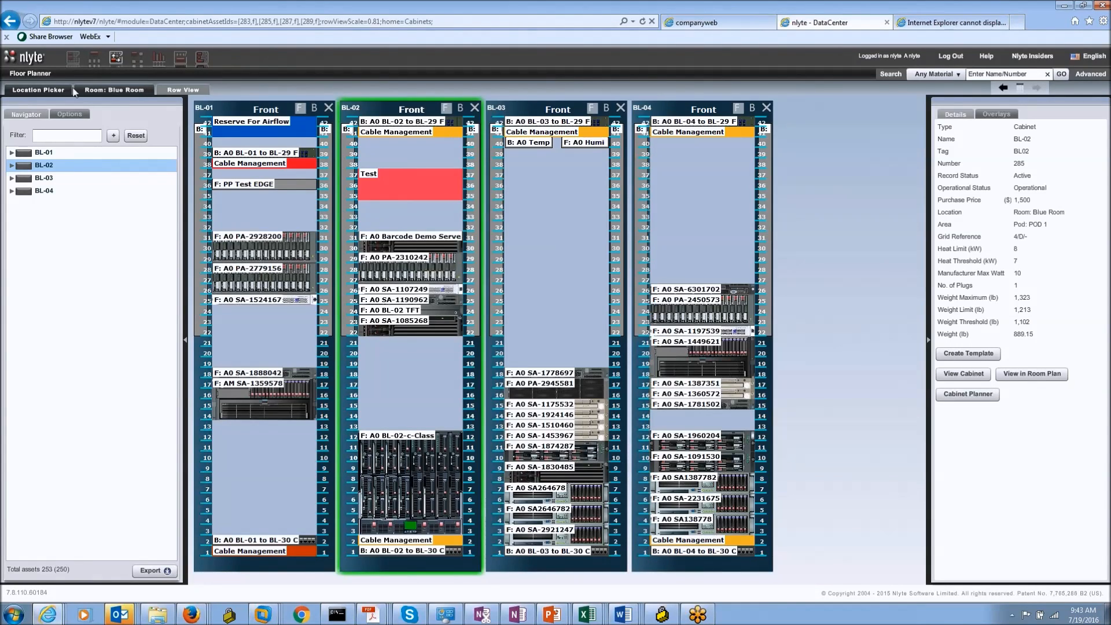
pyautogui.click(121, 91)
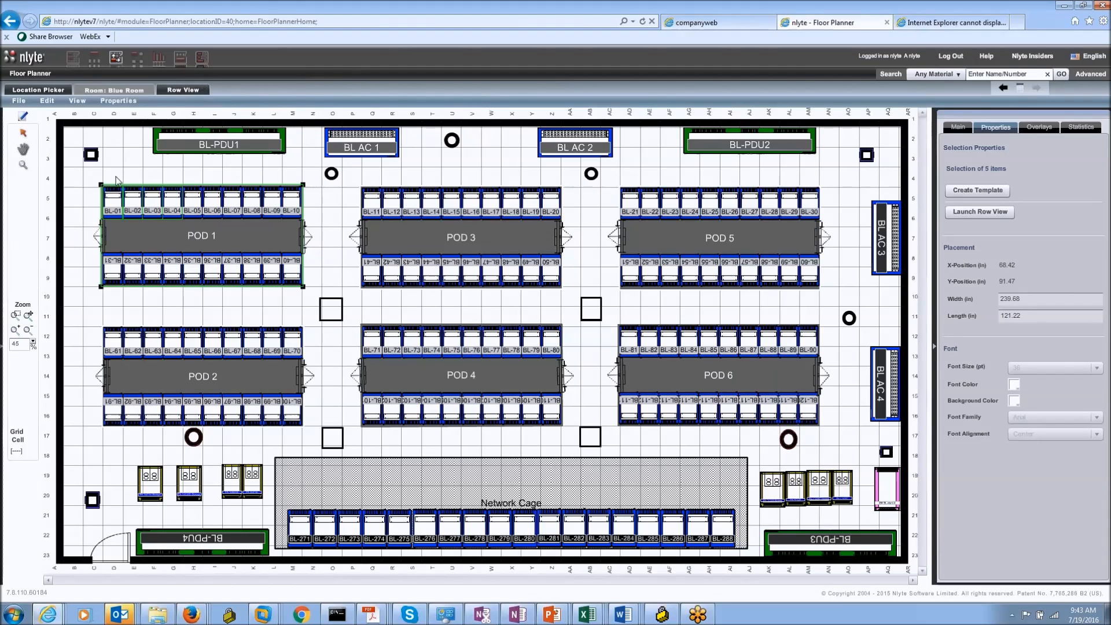
# Step: Select cabinet BL-01 in POD 1 and view it in the Cabinet Planner
pyautogui.click(117, 199)
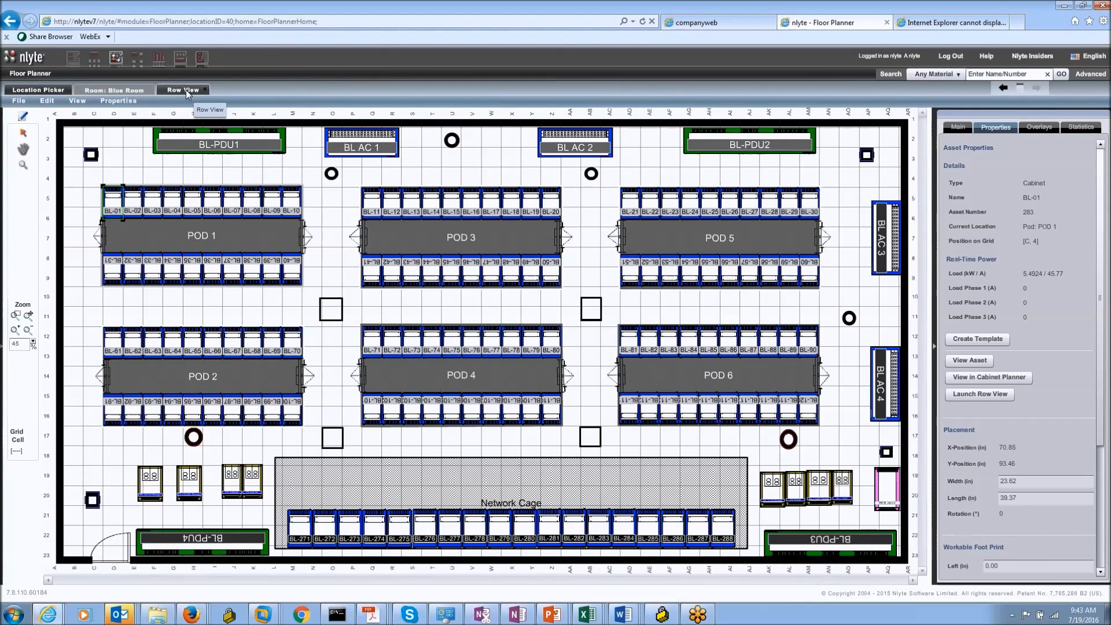
pyautogui.click(979, 378)
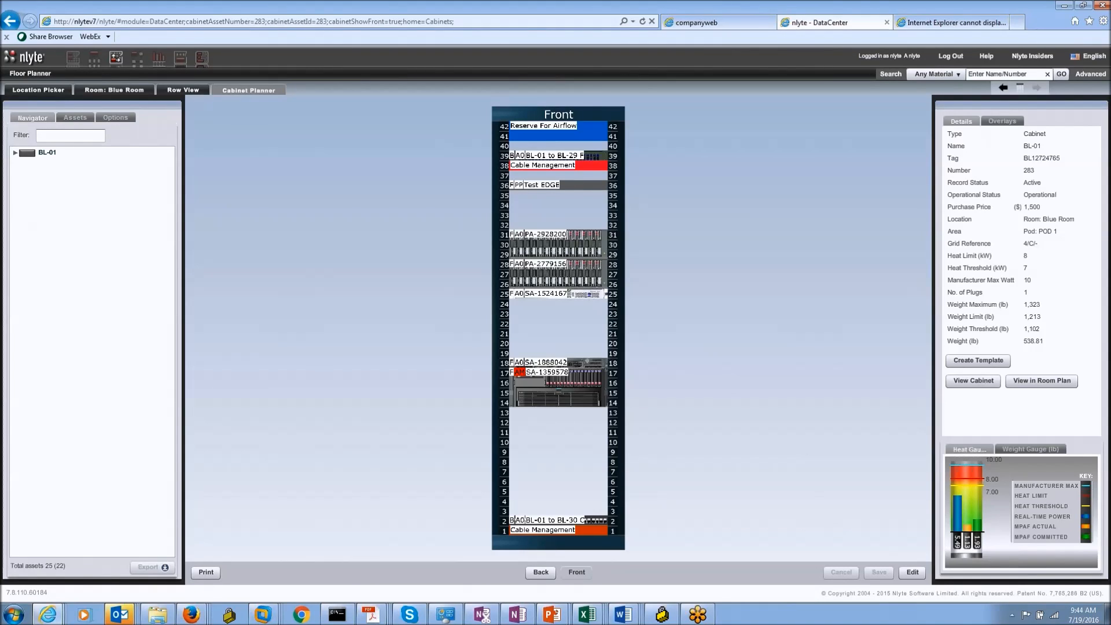
# Step: Show BL-01's back elevation in 3-D, pan and zoom the rack, and bring up Options
pyautogui.click(517, 120)
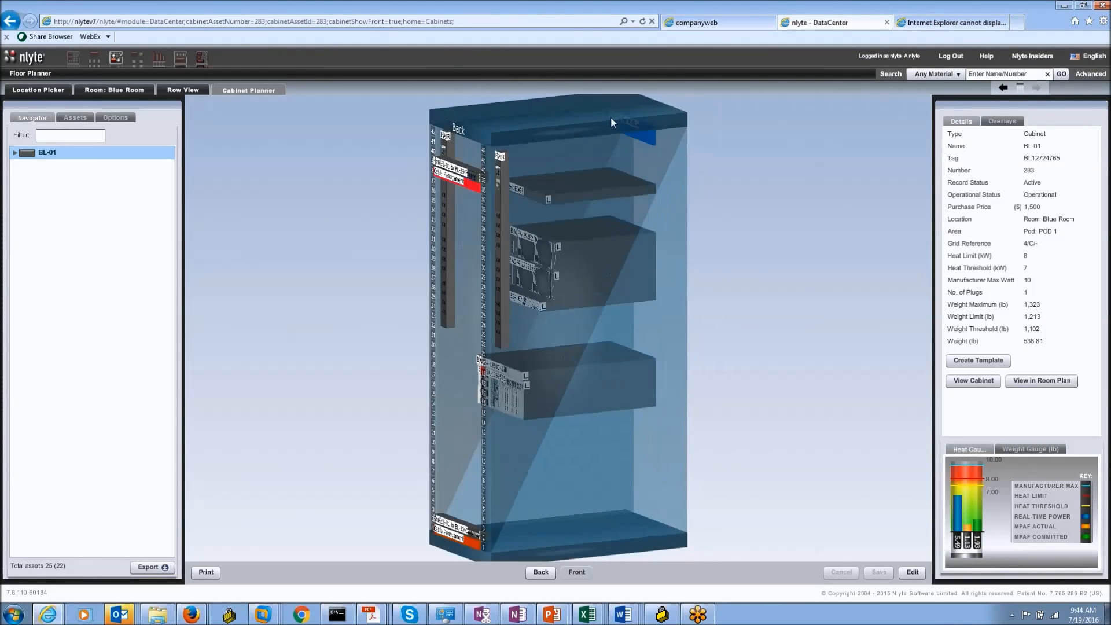
pyautogui.moveTo(813, 221); pyautogui.dragTo(825, 577)
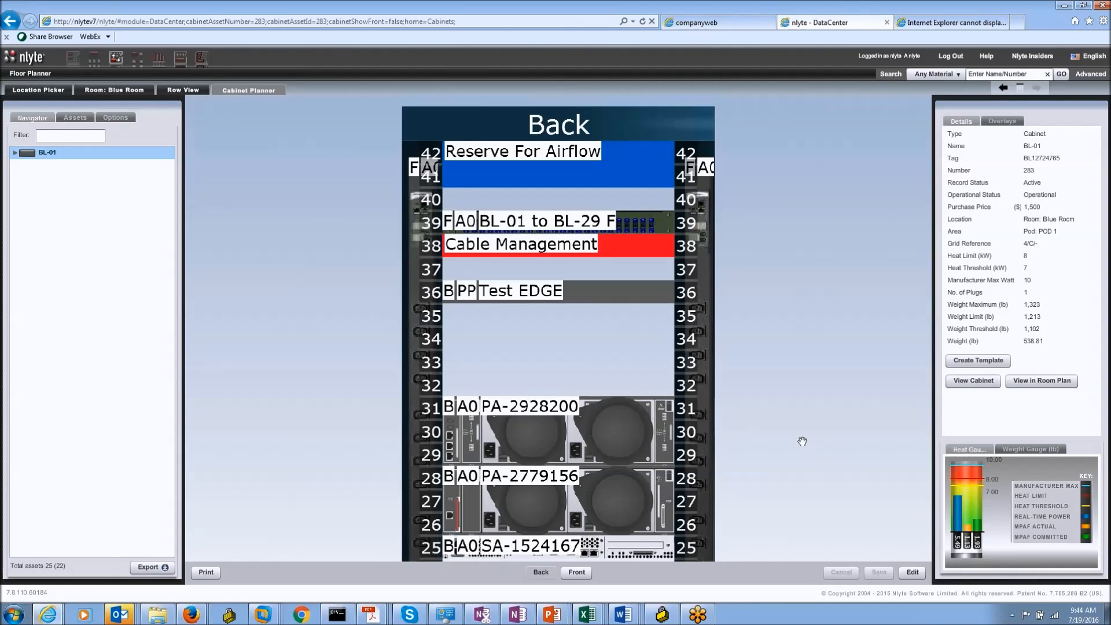
pyautogui.scroll(-1, 761, 393)
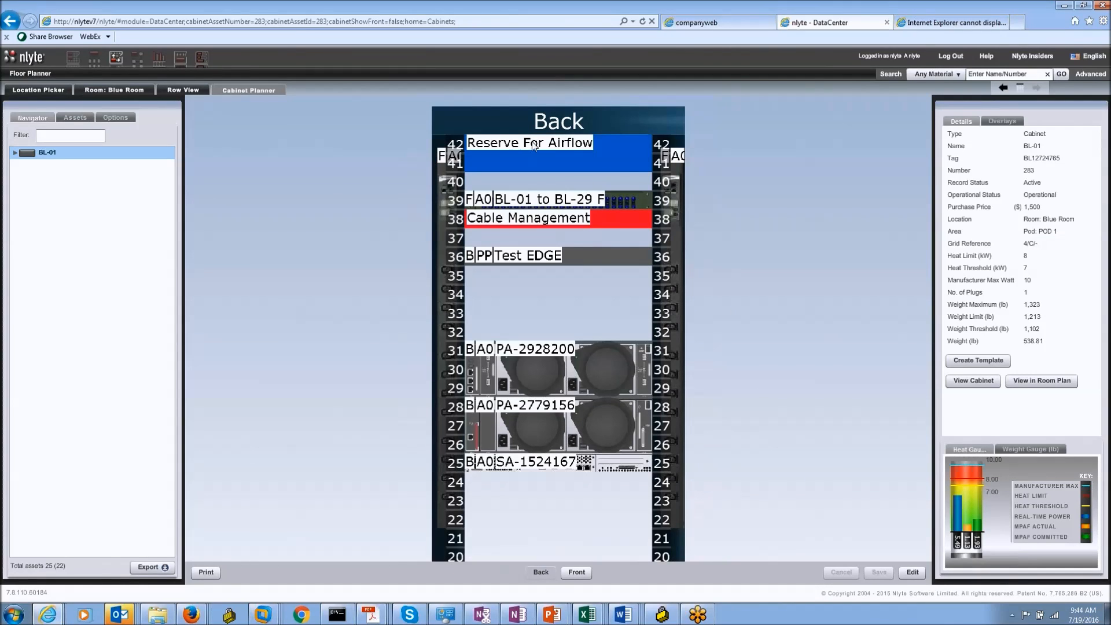
pyautogui.click(110, 120)
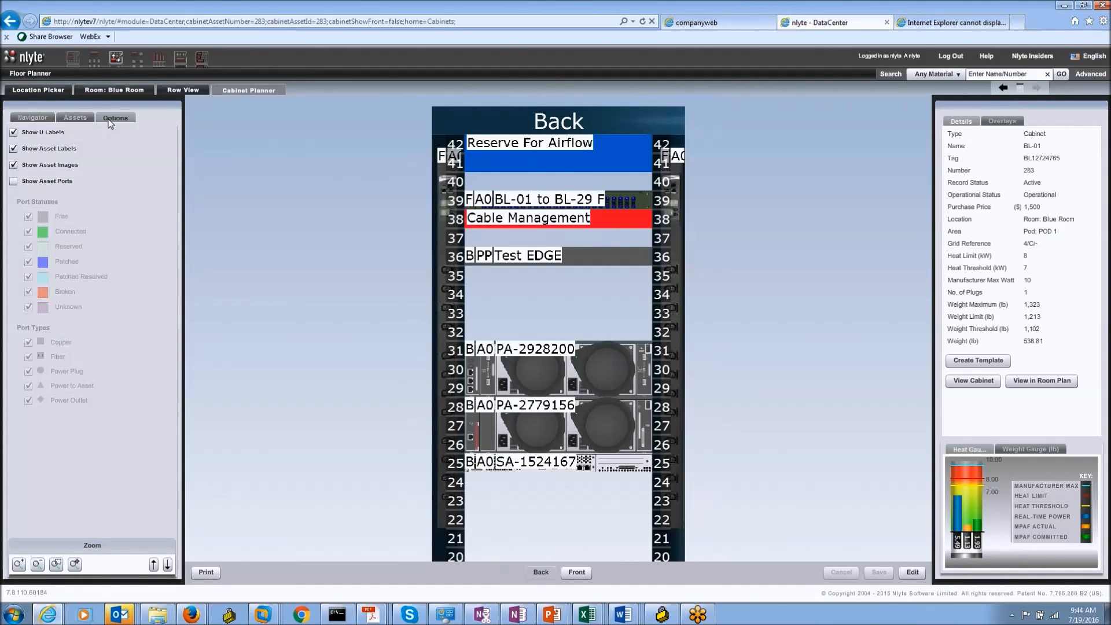
# Step: Show asset ports instead of asset labels and images in BL-01's rack
pyautogui.click(13, 181)
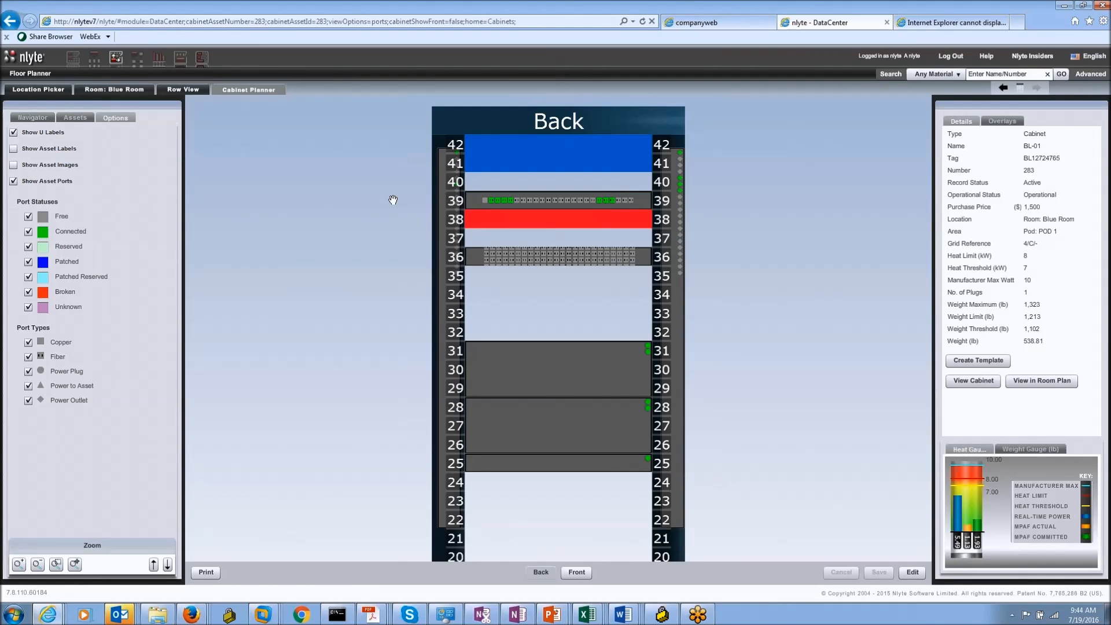
pyautogui.scroll(-1, 677, 227)
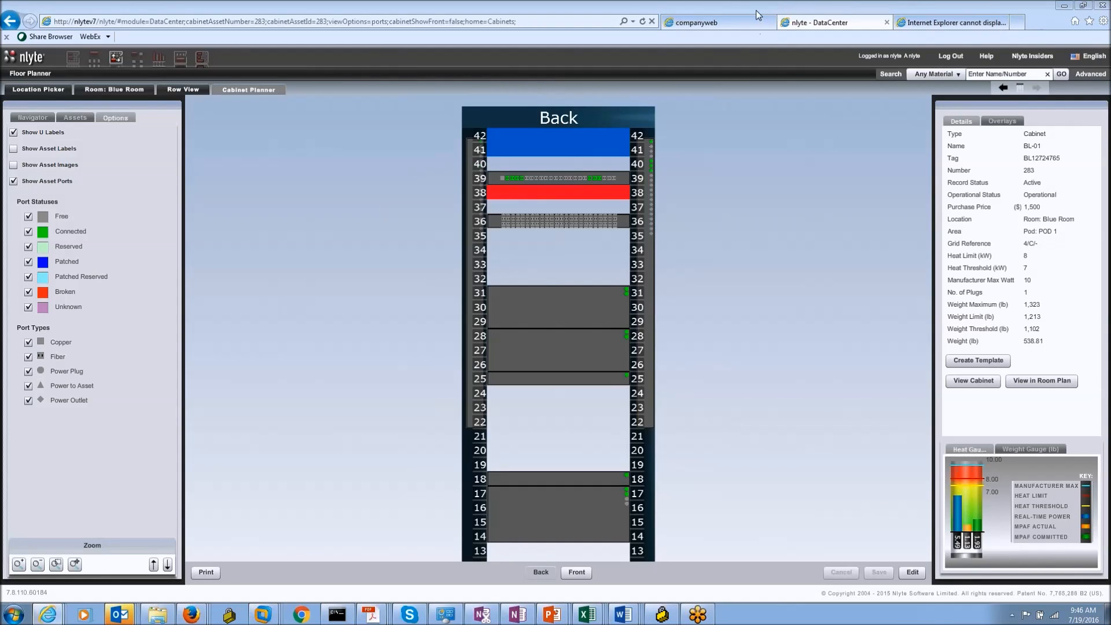
# Step: Search Materials > Cabinet with an empty search box, listing all 41 cabinet models
pyautogui.click(960, 75)
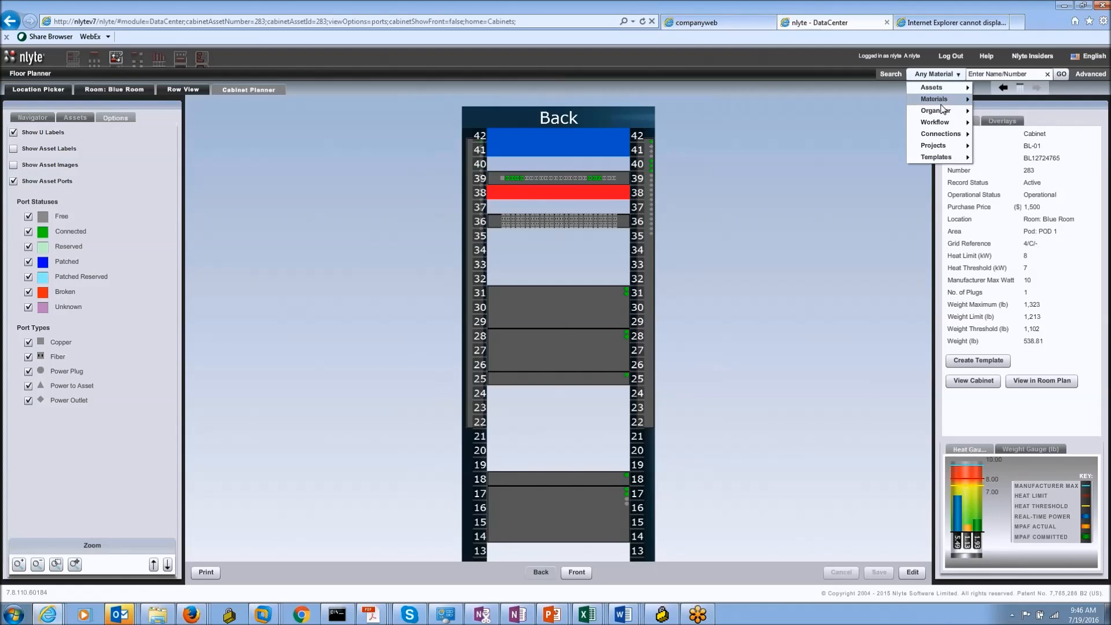
pyautogui.moveTo(947, 88)
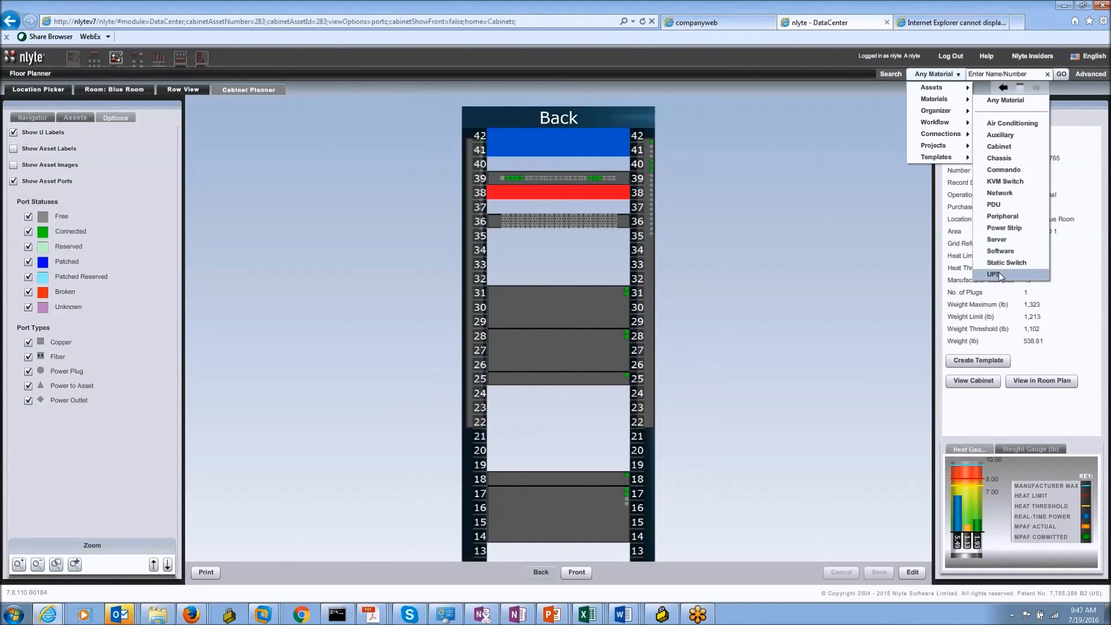
pyautogui.click(999, 146)
pyautogui.click(1060, 74)
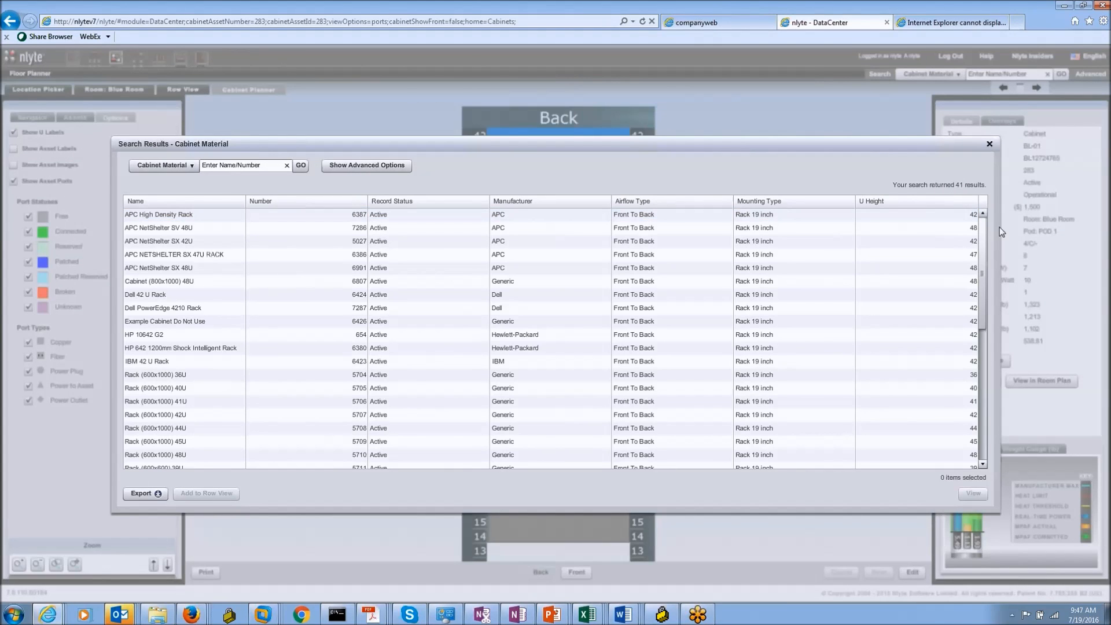
# Step: Scroll the cabinet material results and open the APC NetShelter SV 48U record
pyautogui.moveTo(982, 226); pyautogui.dragTo(981, 373)
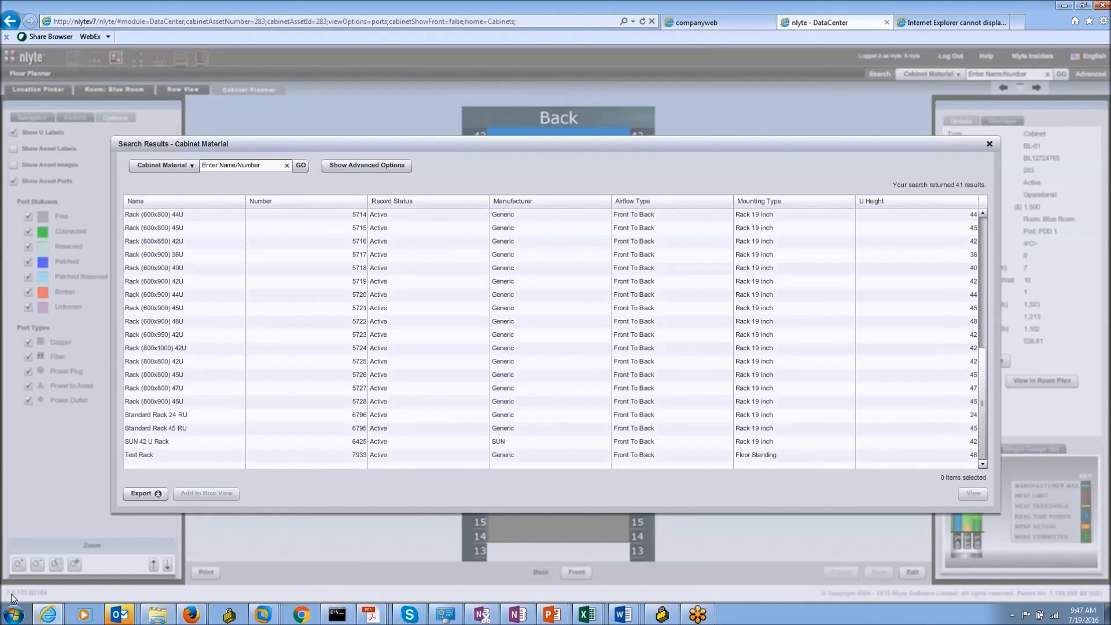
pyautogui.click(48, 614)
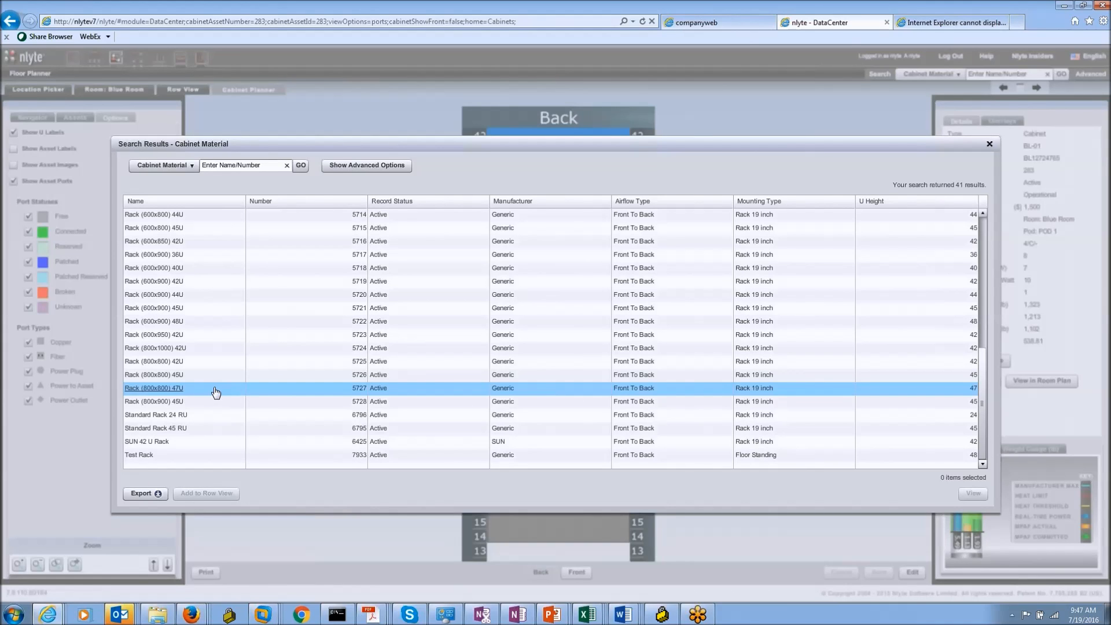
pyautogui.scroll(4, 223, 347)
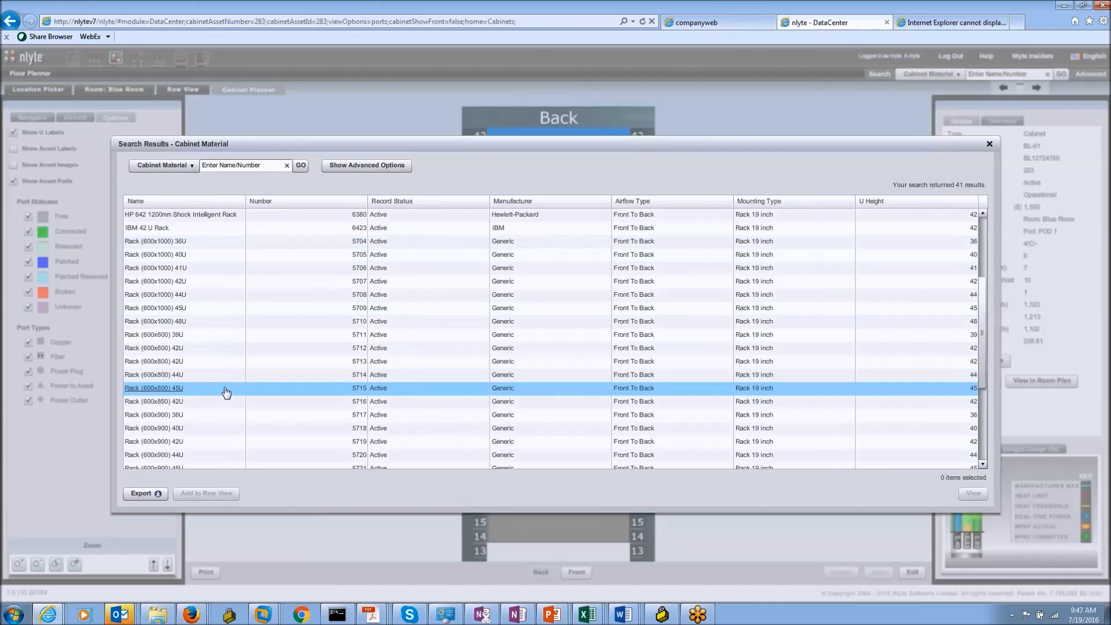
pyautogui.scroll(3, 249, 376)
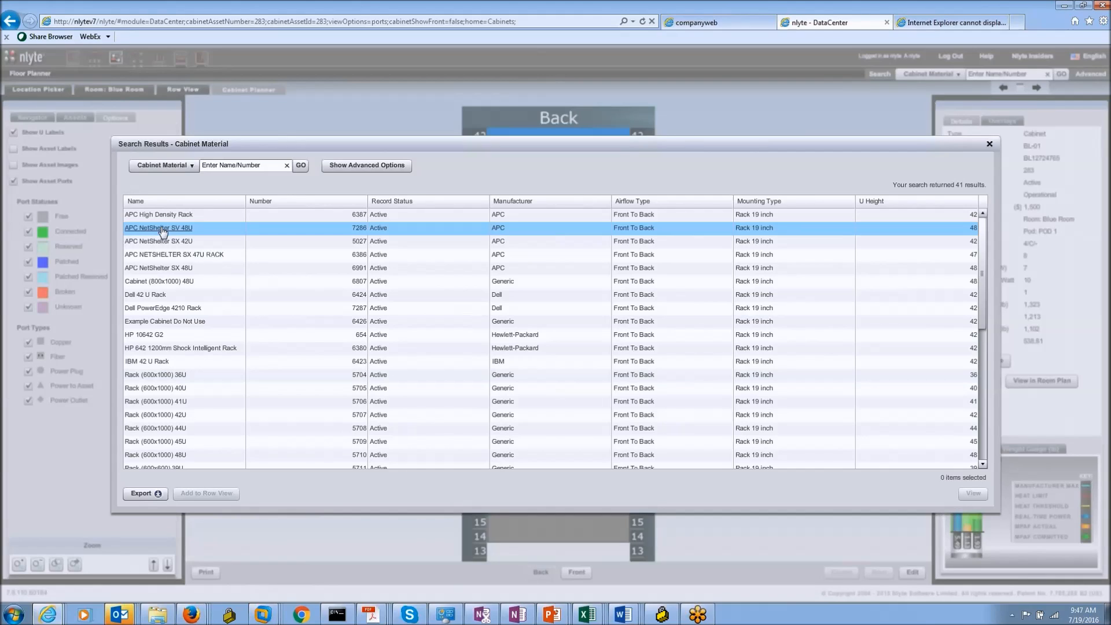
pyautogui.click(162, 229)
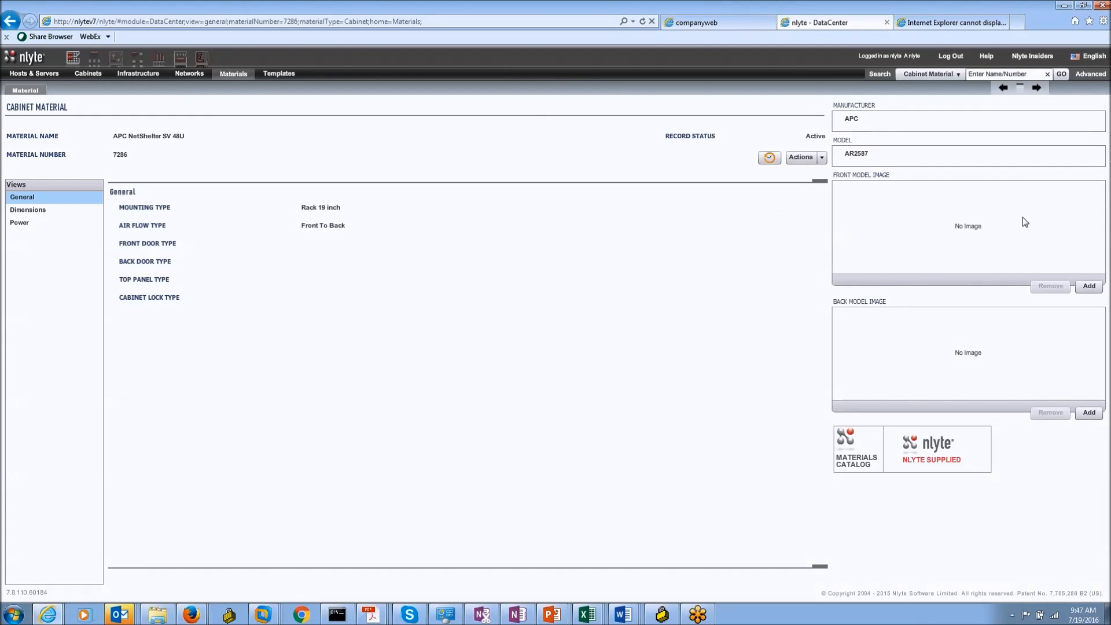
# Step: Review the APC NetShelter SV 48U's dimensions and power details, then go to the Floor Planner
pyautogui.click(46, 211)
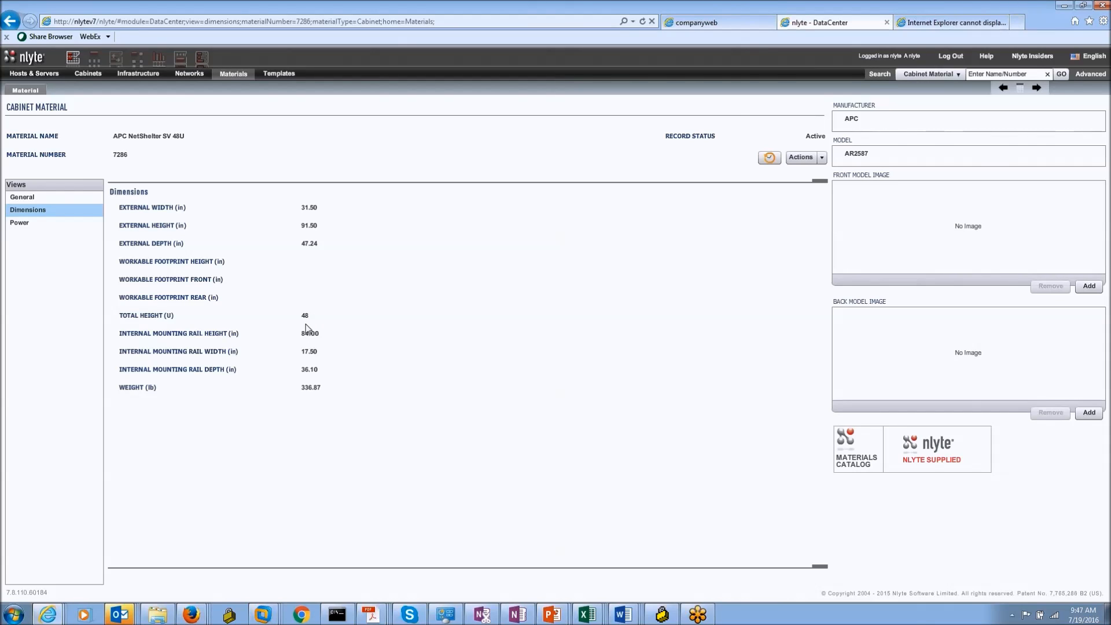
pyautogui.click(68, 225)
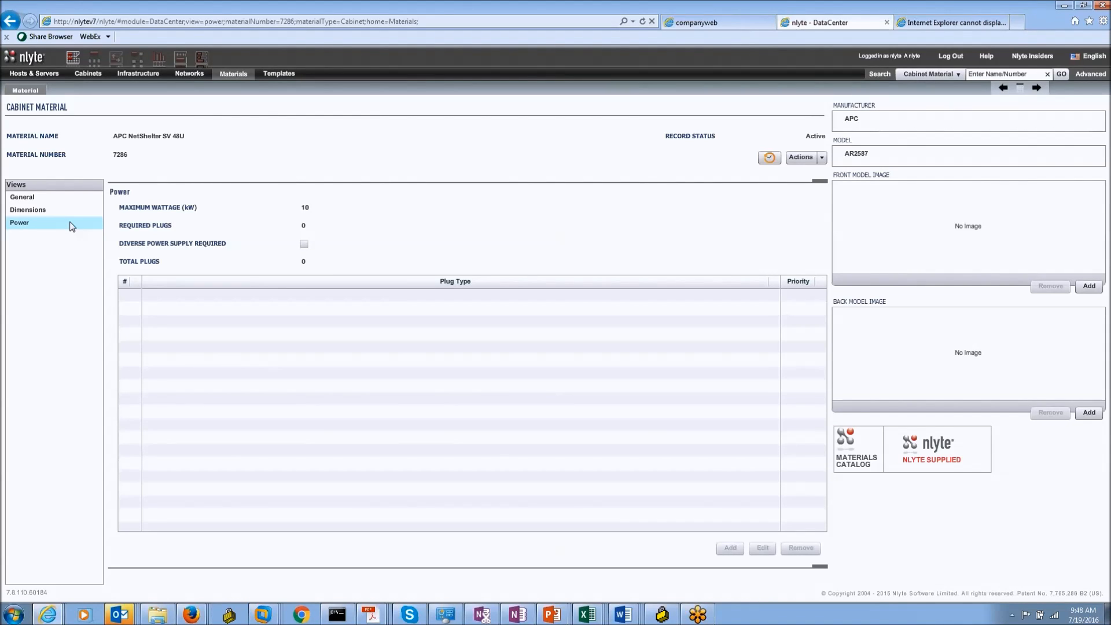
pyautogui.click(58, 215)
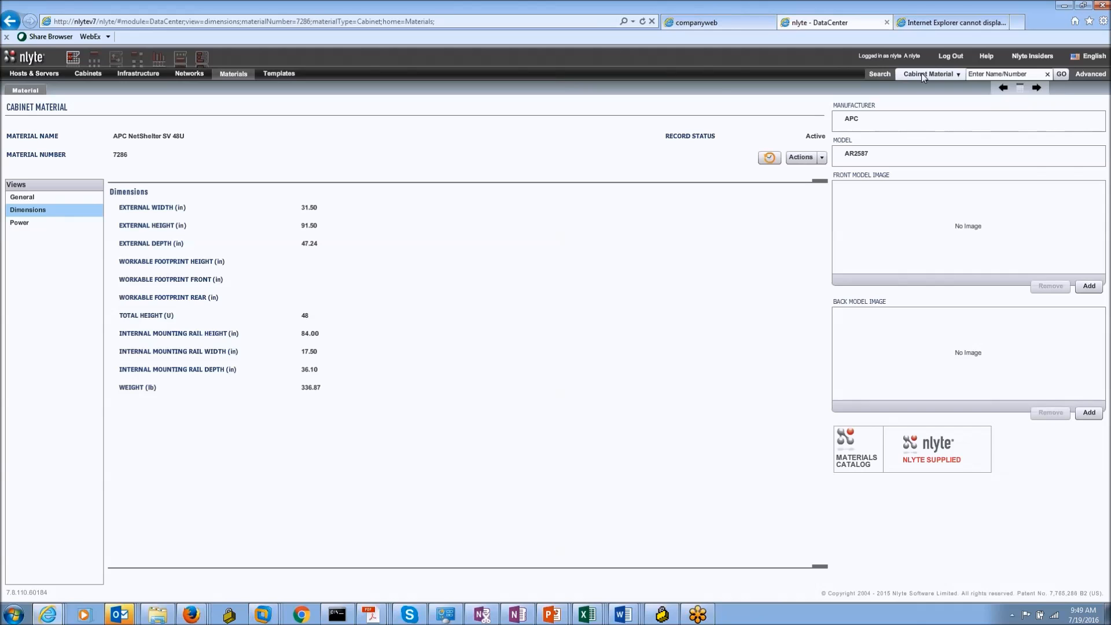
pyautogui.click(116, 68)
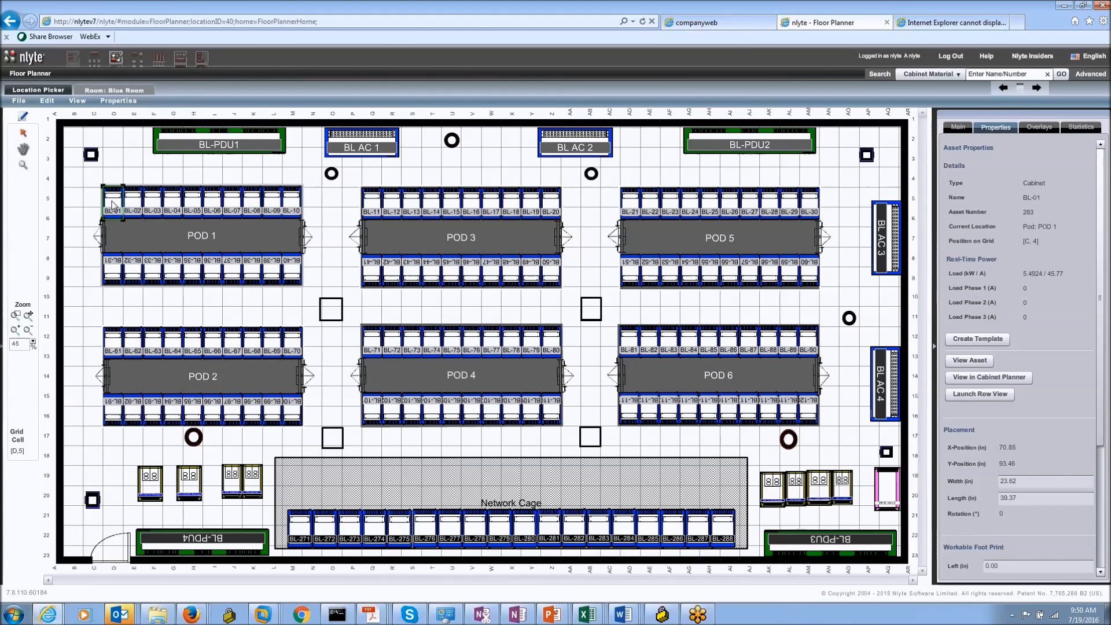
# Step: Open the selected cabinet BL-01 in the Cabinet Planner from its Properties panel
pyautogui.click(995, 377)
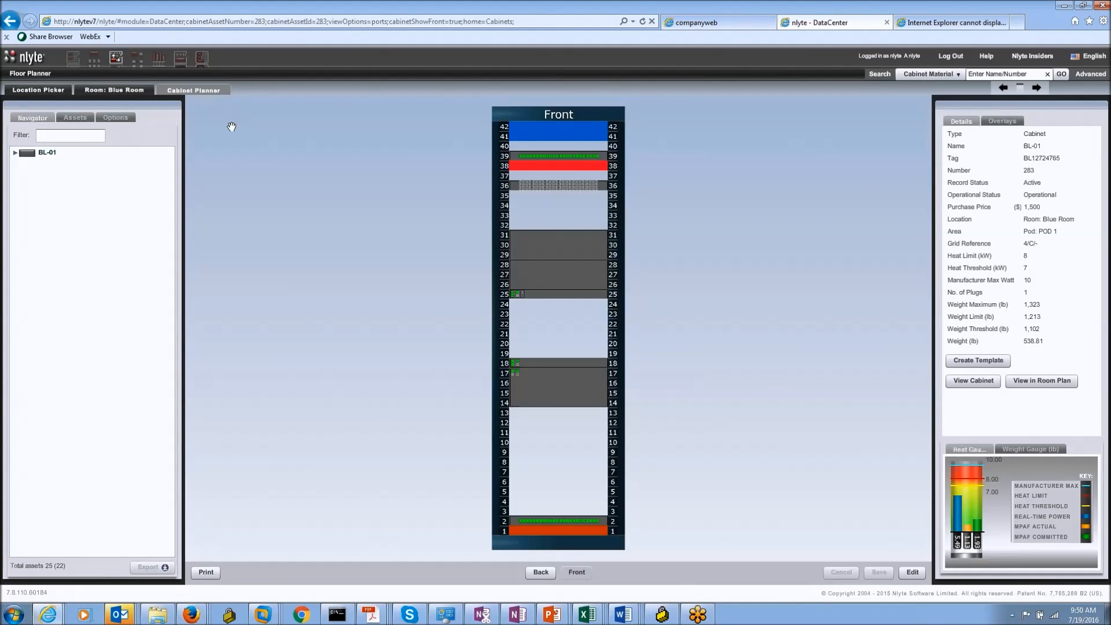
# Step: Turn on asset labels and images in BL-01's rack and view server SA-1359578's details
pyautogui.click(115, 117)
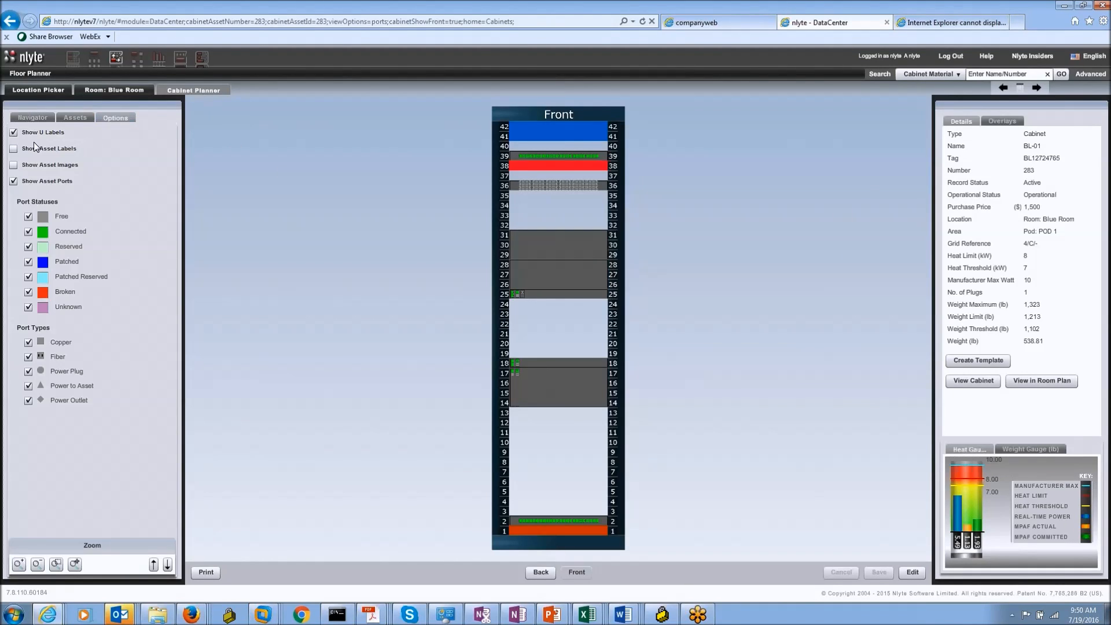
pyautogui.click(14, 149)
pyautogui.click(14, 165)
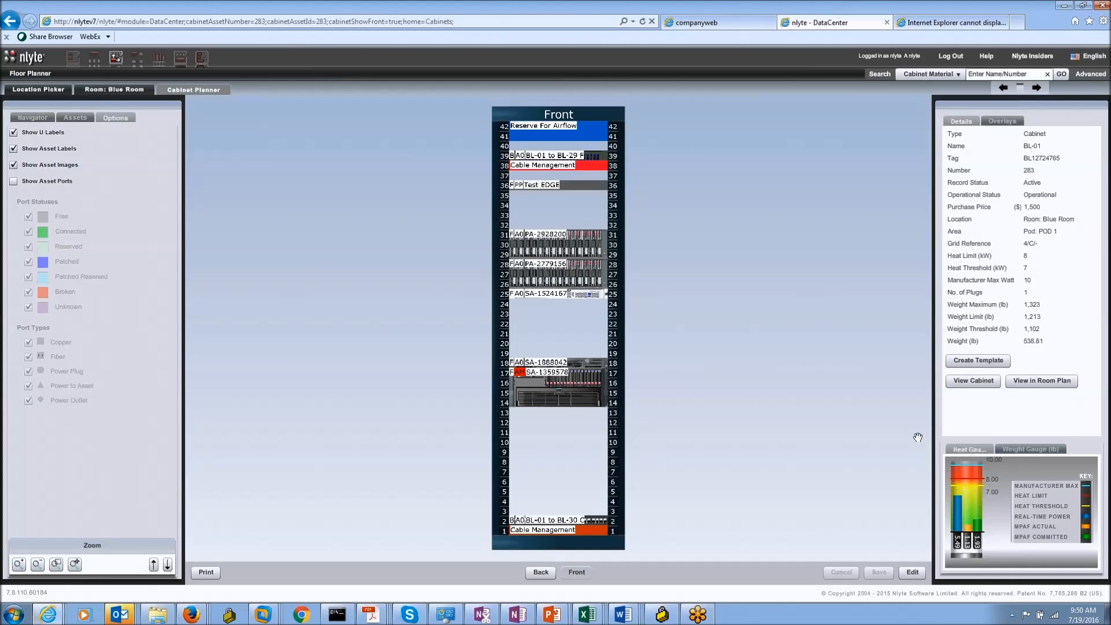
pyautogui.click(550, 375)
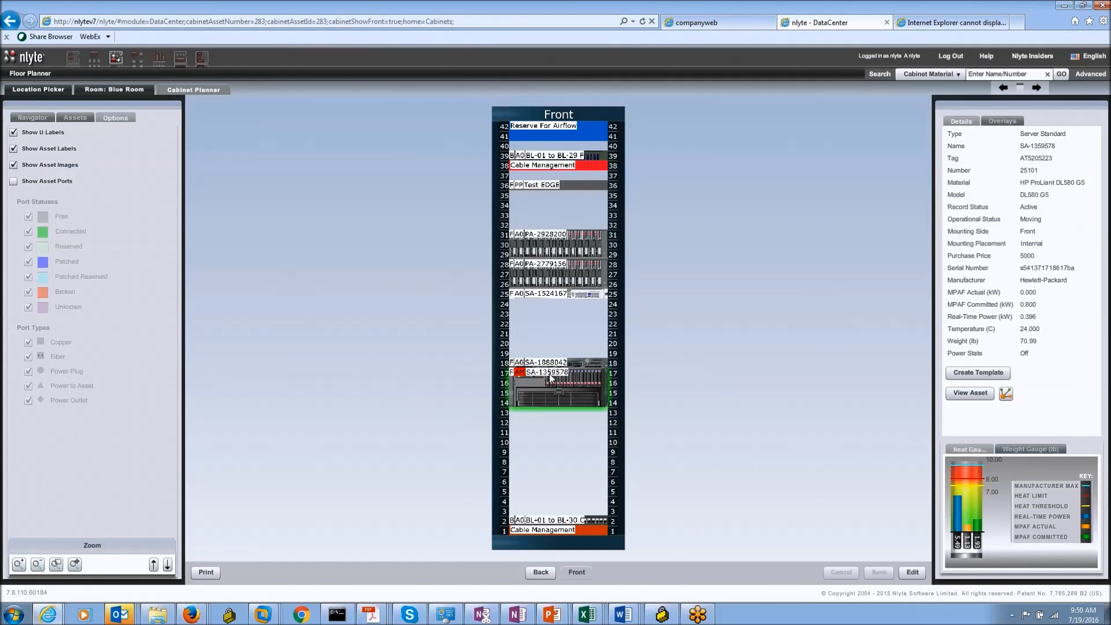
pyautogui.click(76, 118)
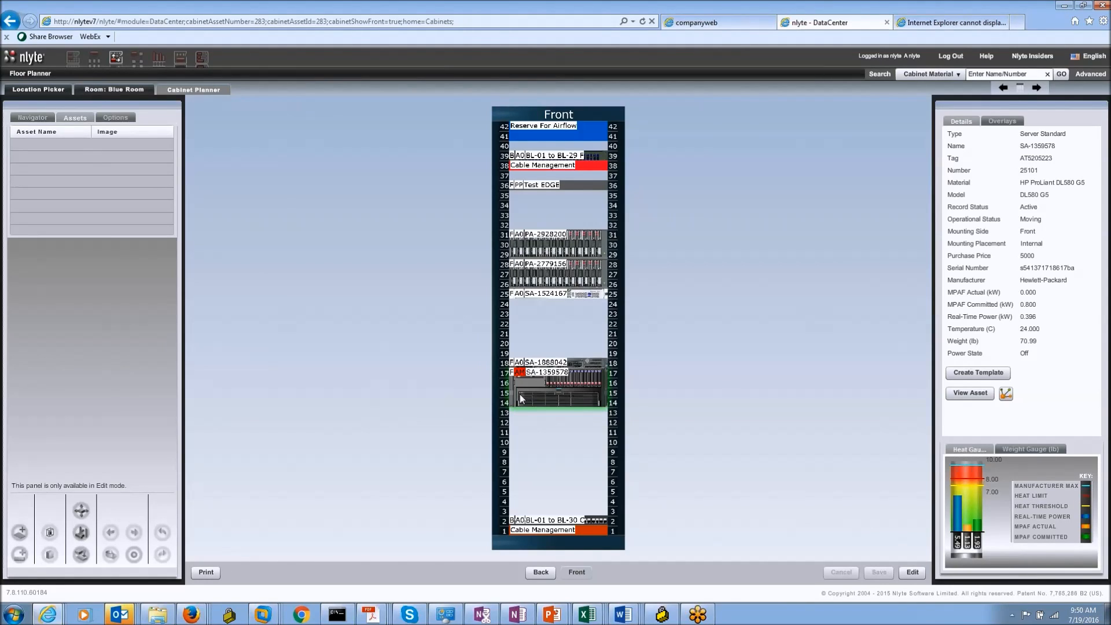
# Step: Unmount server SA-1359578, flip it to its rear side, and remount it in BL-01 units 10–13
pyautogui.click(909, 572)
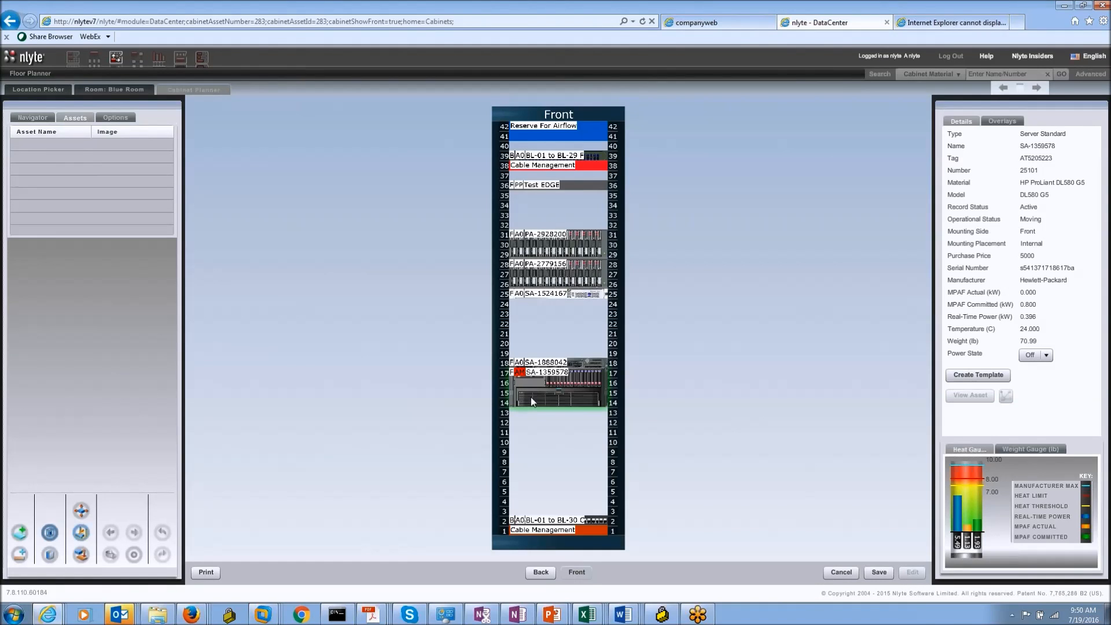
pyautogui.moveTo(532, 398); pyautogui.dragTo(531, 440)
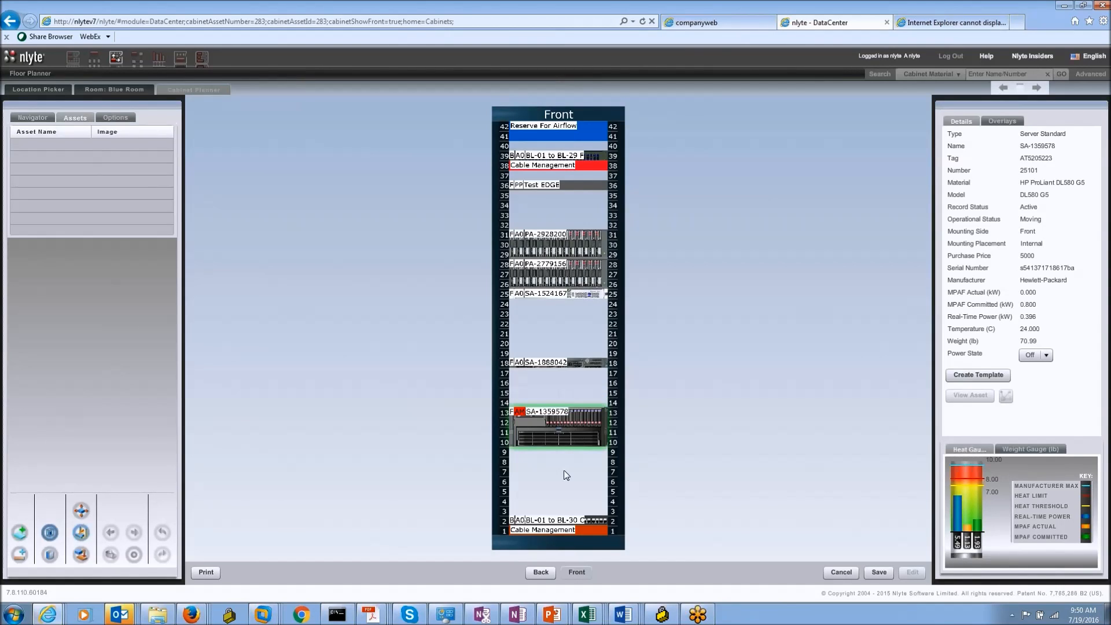
pyautogui.moveTo(560, 435); pyautogui.dragTo(81, 334)
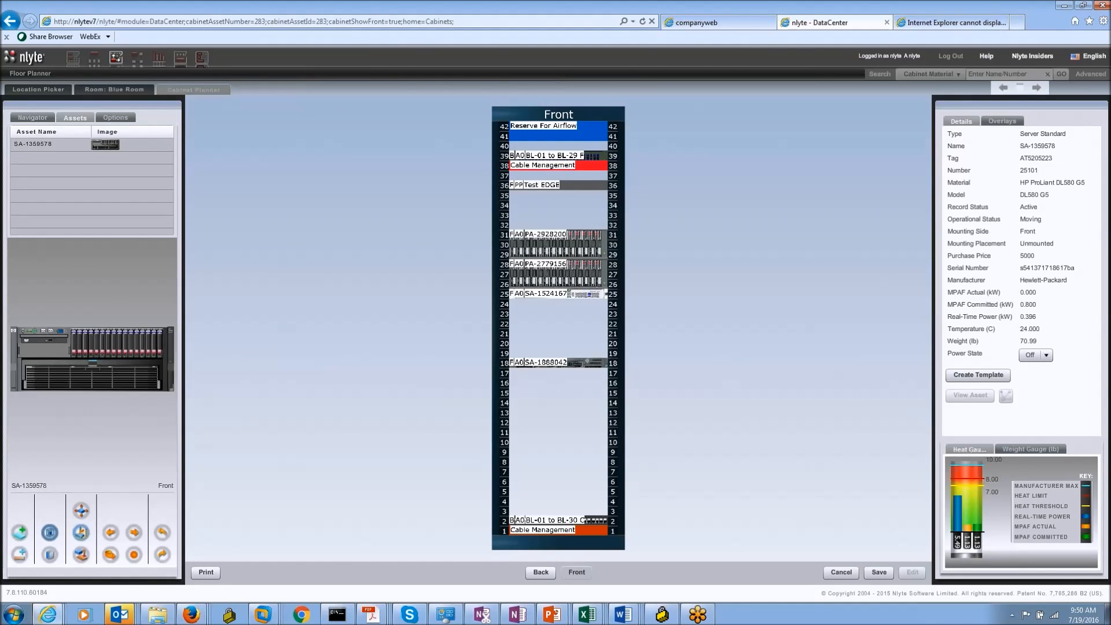
pyautogui.click(133, 555)
pyautogui.moveTo(101, 392); pyautogui.dragTo(560, 431)
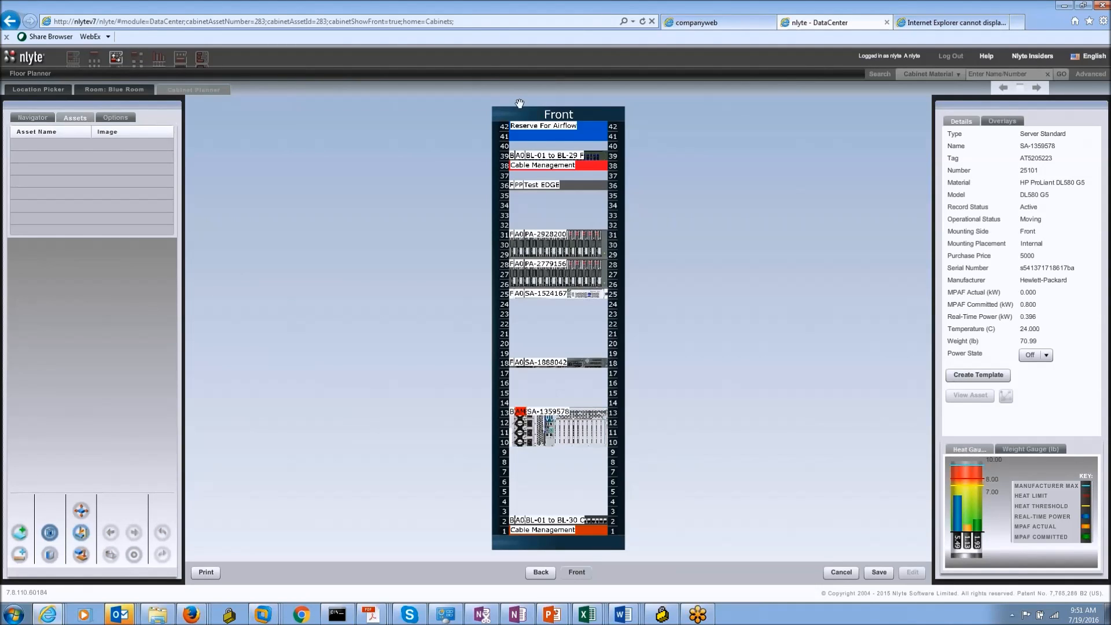
pyautogui.click(553, 115)
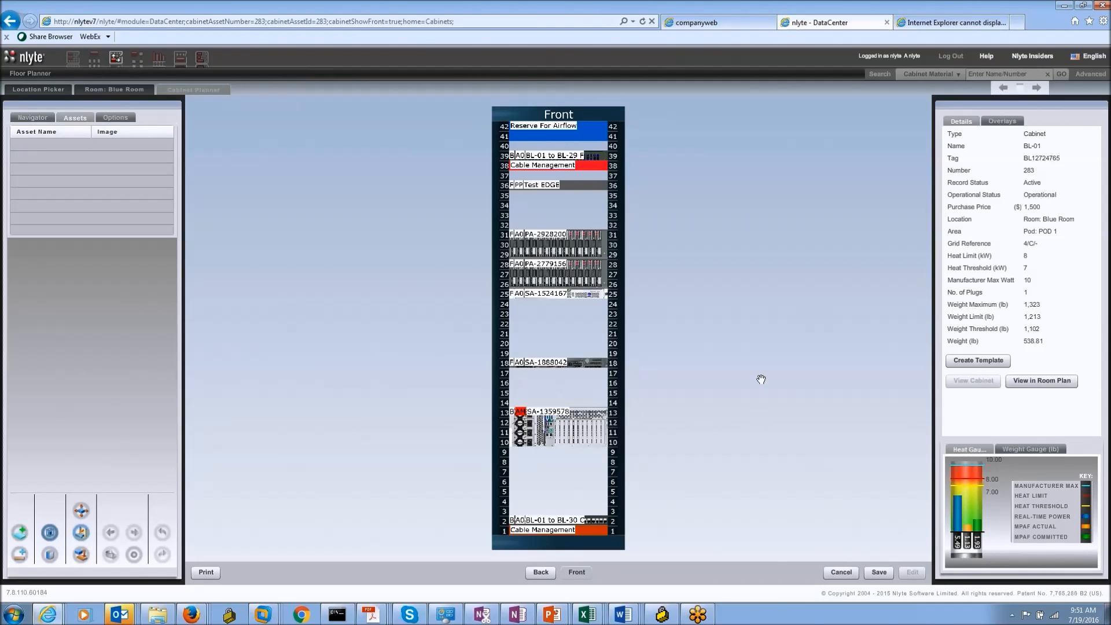
# Step: Cancel the BL-01 rack changes and open cabinet BL-02 from the Blue Room floor plan in Cabinet Planner
pyautogui.click(851, 573)
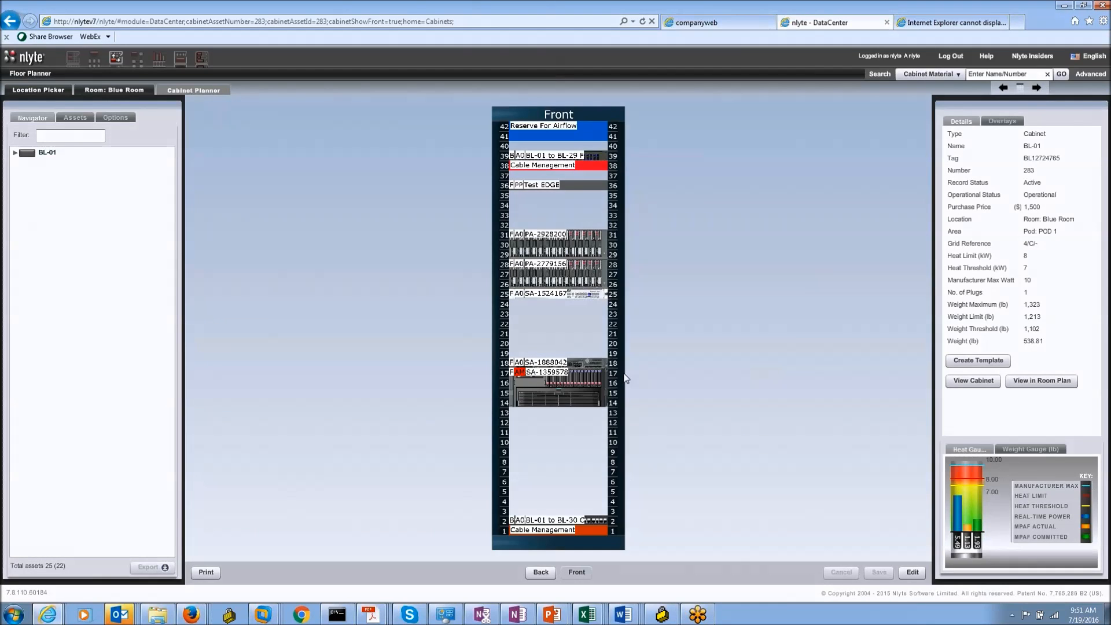
pyautogui.click(588, 383)
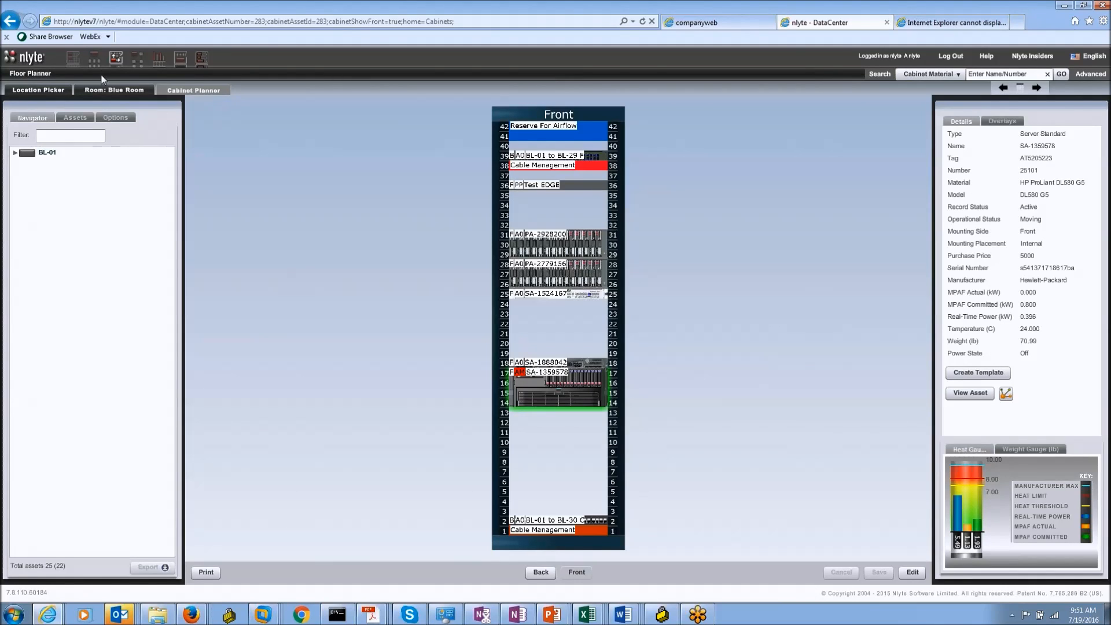
pyautogui.click(107, 89)
pyautogui.click(133, 205)
pyautogui.click(989, 377)
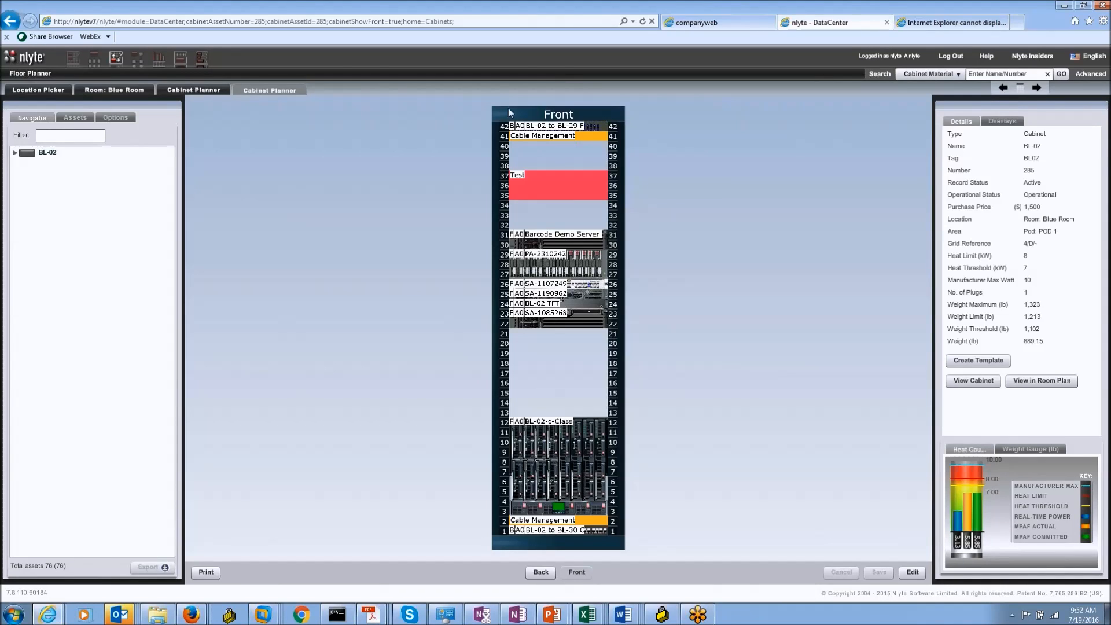
# Step: Select the BL-02-c-Class chassis in the rack and open its View Asset record
pyautogui.click(546, 431)
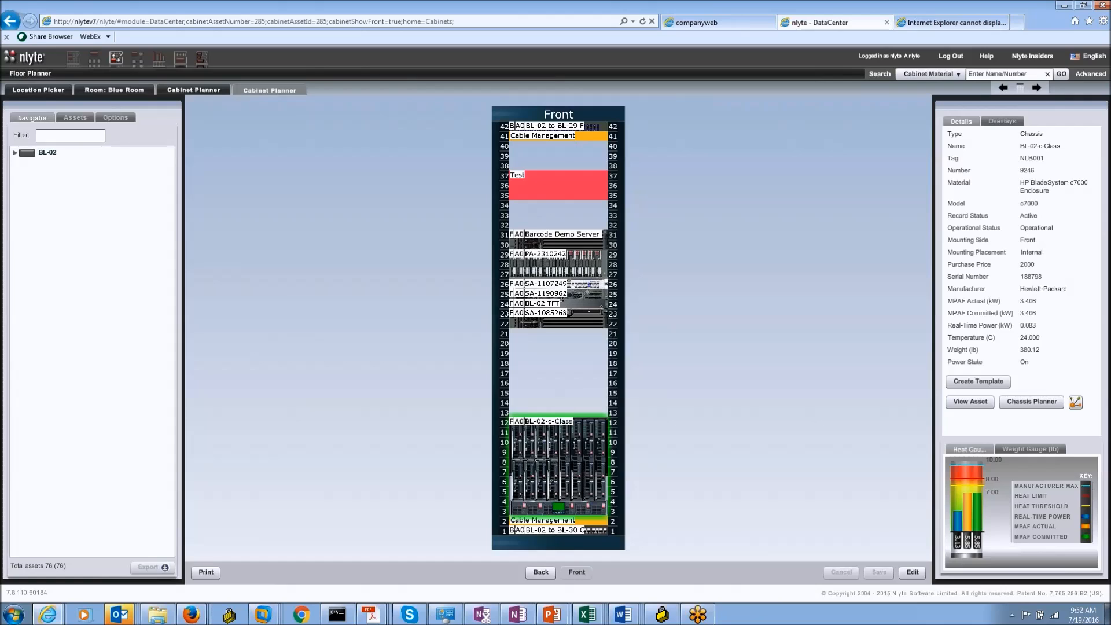
pyautogui.click(978, 403)
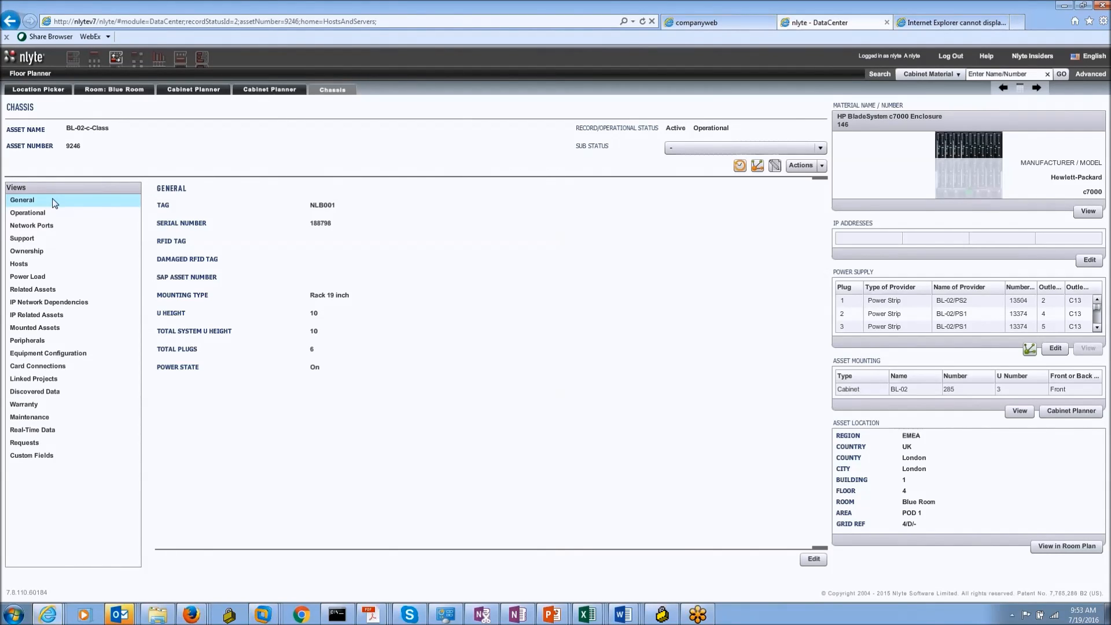
pyautogui.click(46, 214)
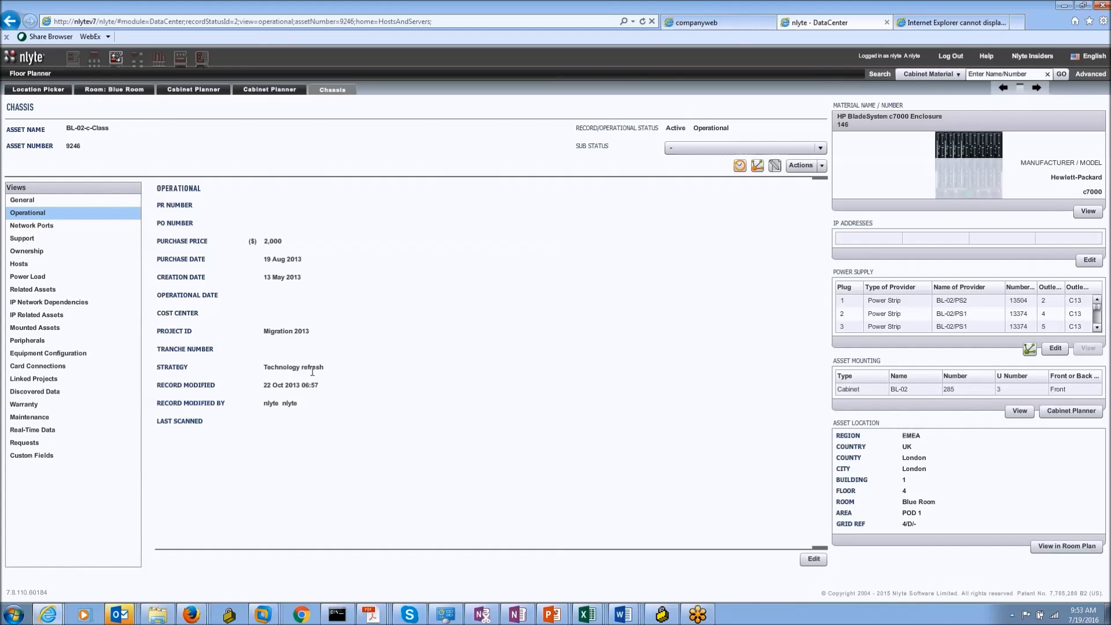
pyautogui.click(34, 403)
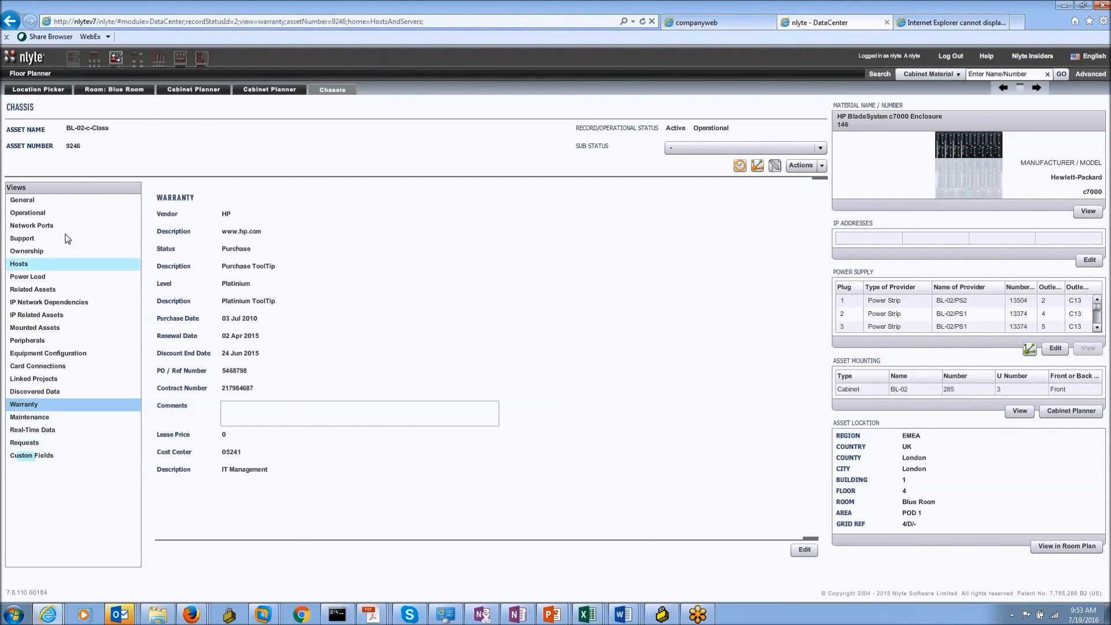
pyautogui.click(40, 252)
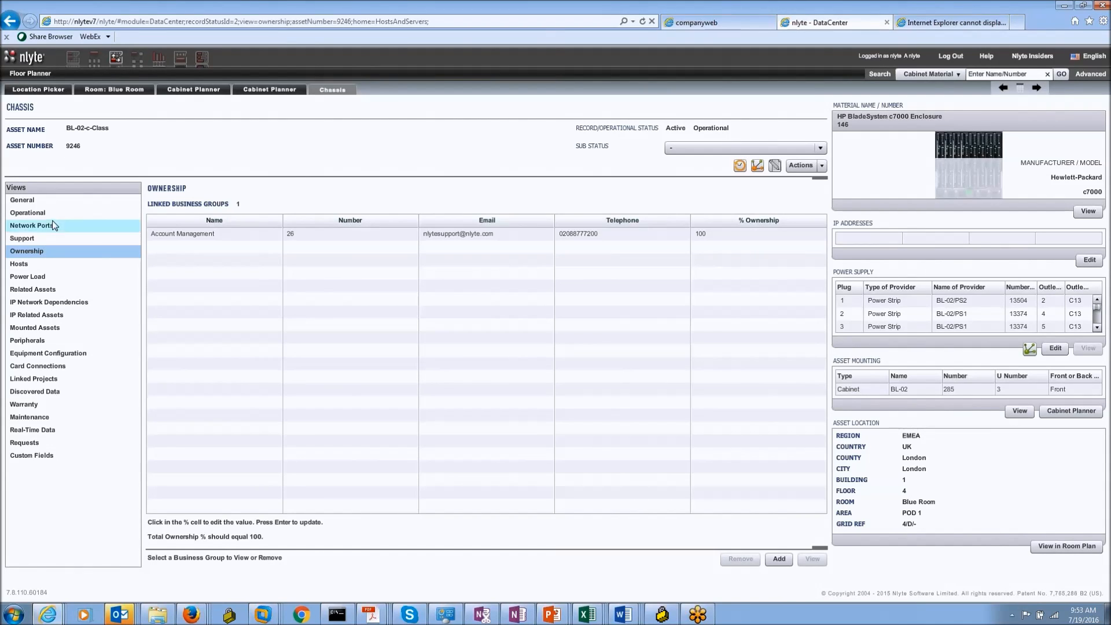
pyautogui.click(35, 200)
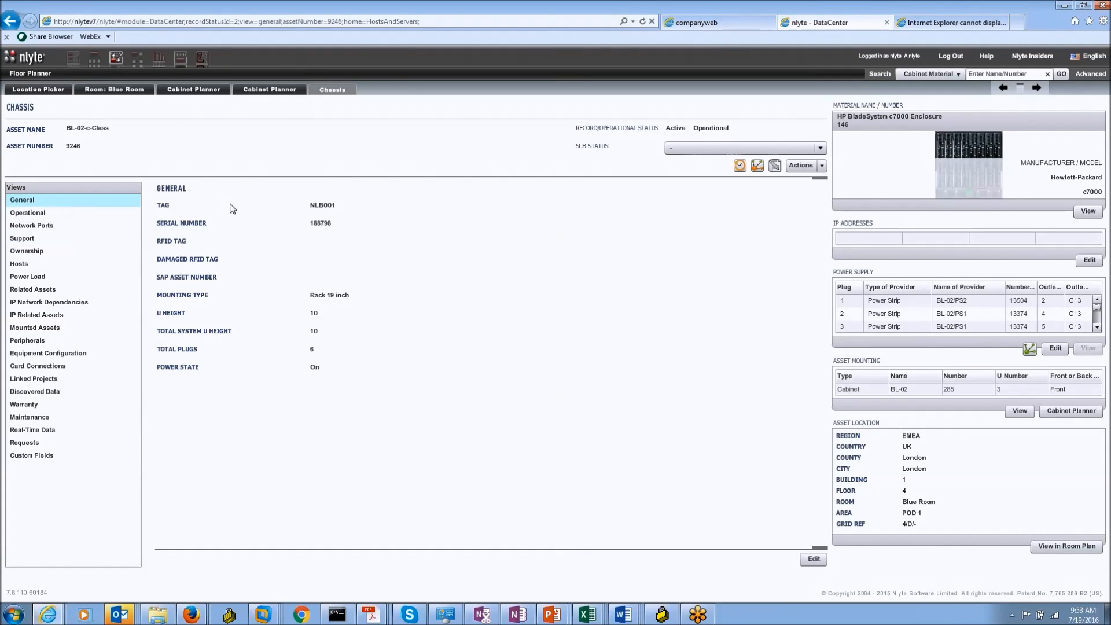
# Step: Review the chassis power supply entries such as BL-02/PS1, then open the power-chain Connection Visualizer
pyautogui.click(811, 564)
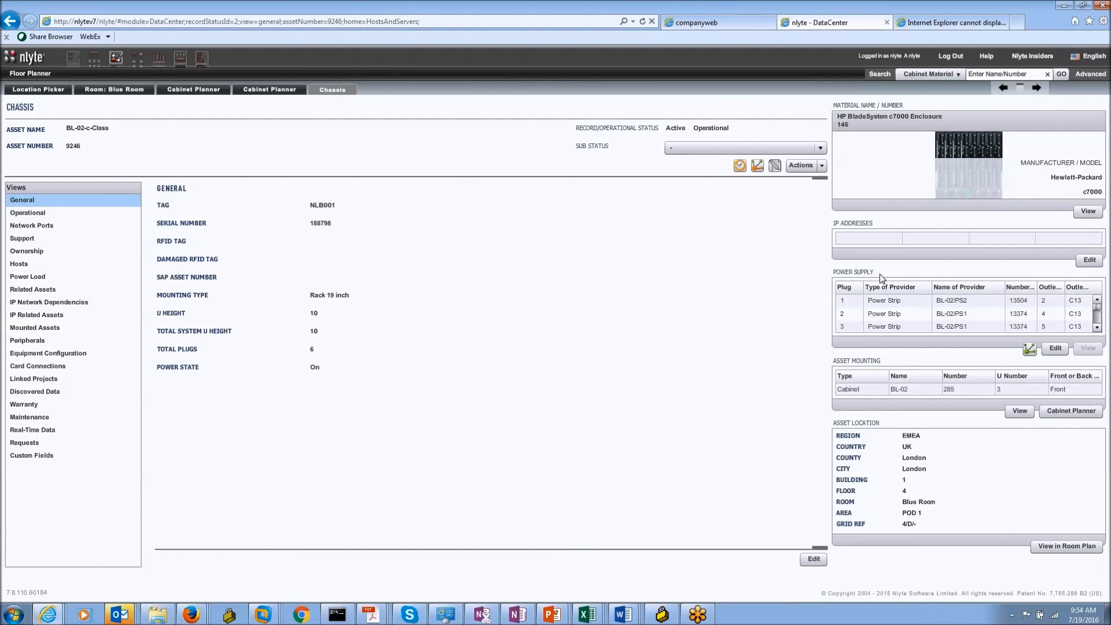
pyautogui.click(853, 326)
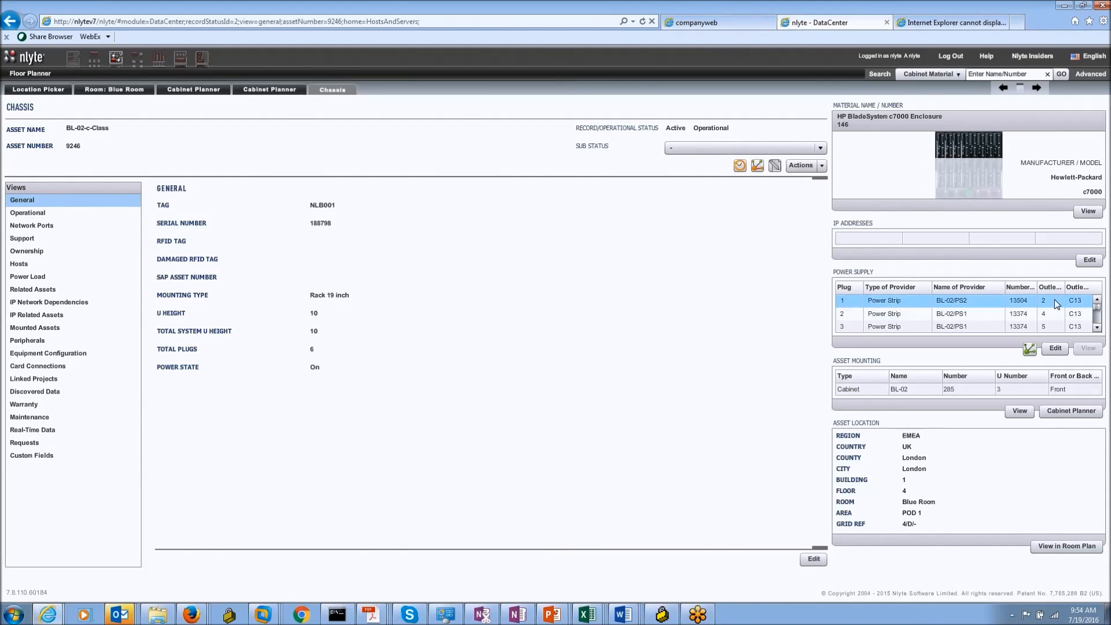
pyautogui.click(925, 313)
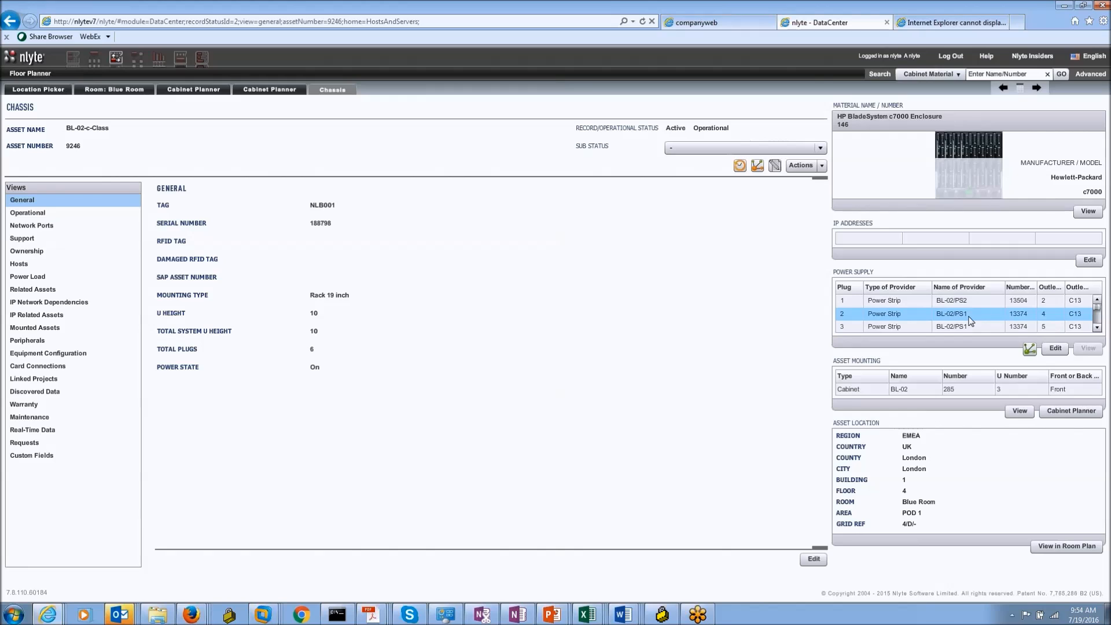
pyautogui.moveTo(1099, 310); pyautogui.dragTo(1089, 299)
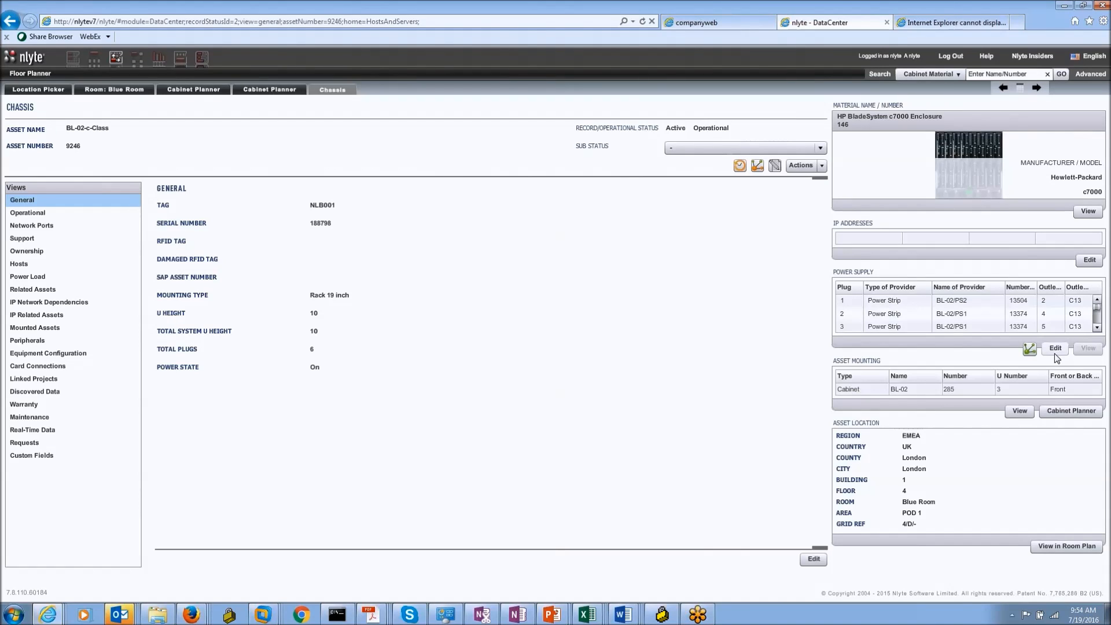
pyautogui.click(1029, 350)
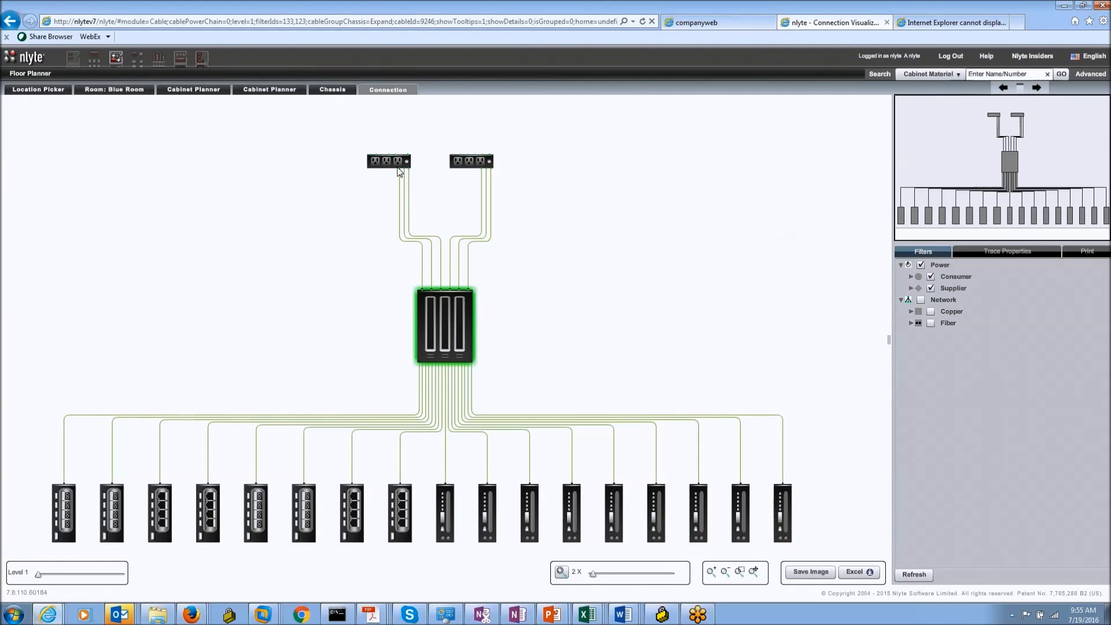
# Step: Check the PS1 and PS2 cable Connection Properties, then set the diagram Level slider to 2
pyautogui.moveTo(411, 171)
pyautogui.click(409, 190)
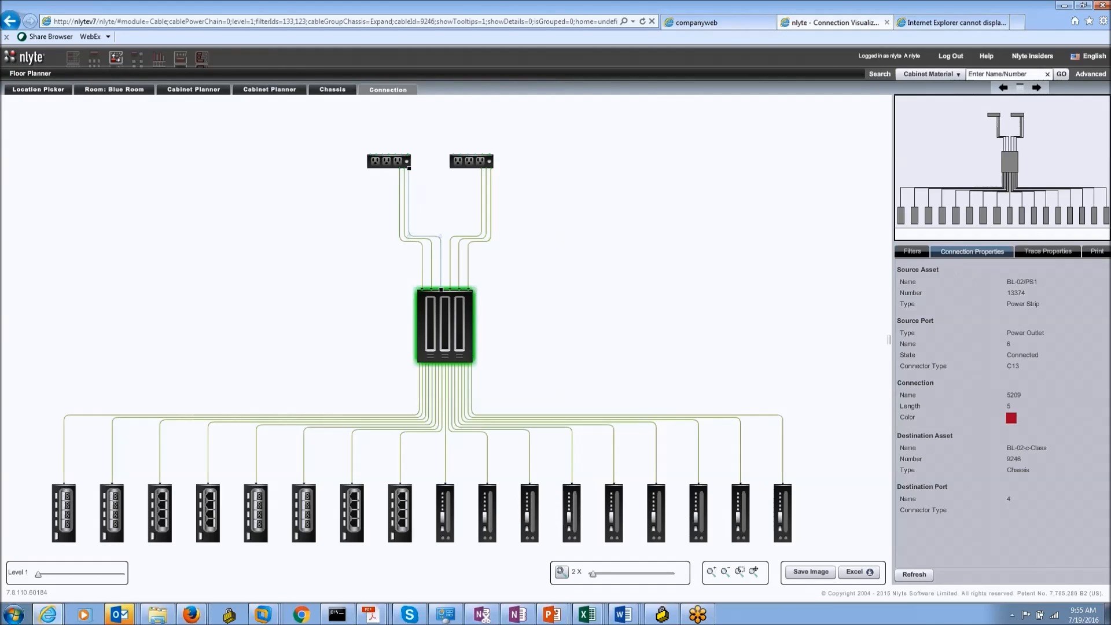
pyautogui.click(484, 237)
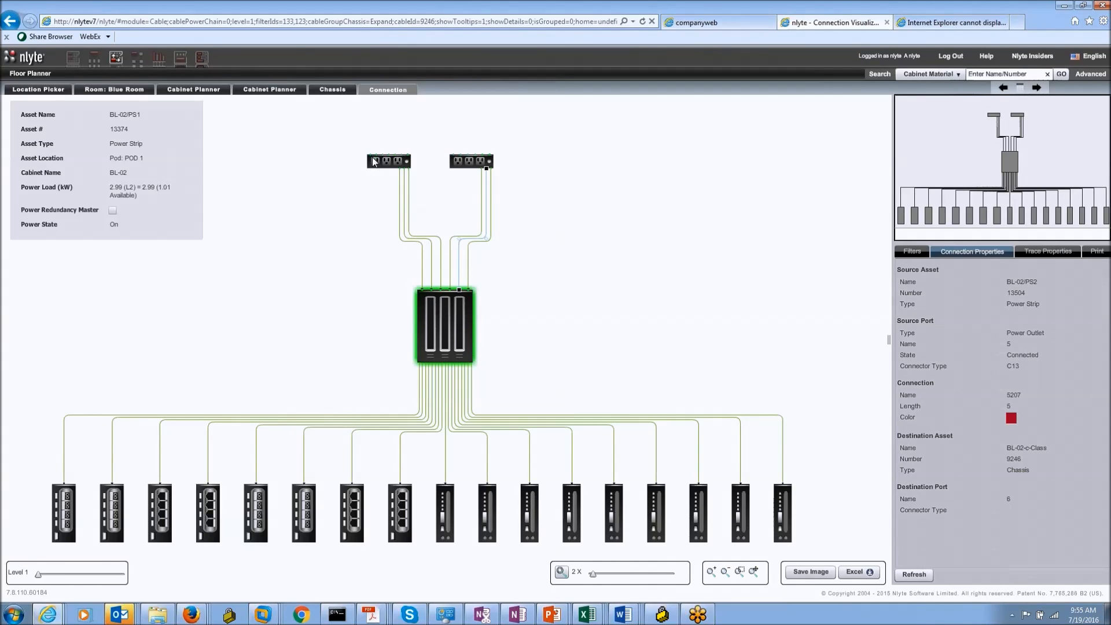
pyautogui.moveTo(382, 160)
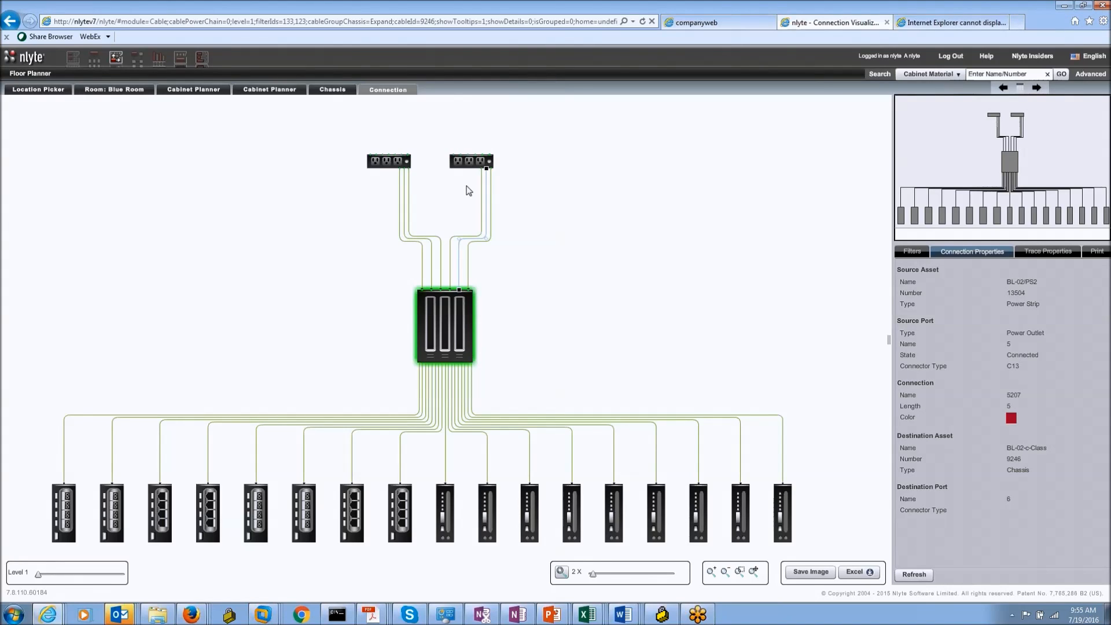
pyautogui.moveTo(41, 576)
pyautogui.moveTo(42, 575); pyautogui.dragTo(47, 576)
# Step: Refresh the diagram at level 2, review both power strips' Asset Properties, and set Level to 3
pyautogui.click(914, 574)
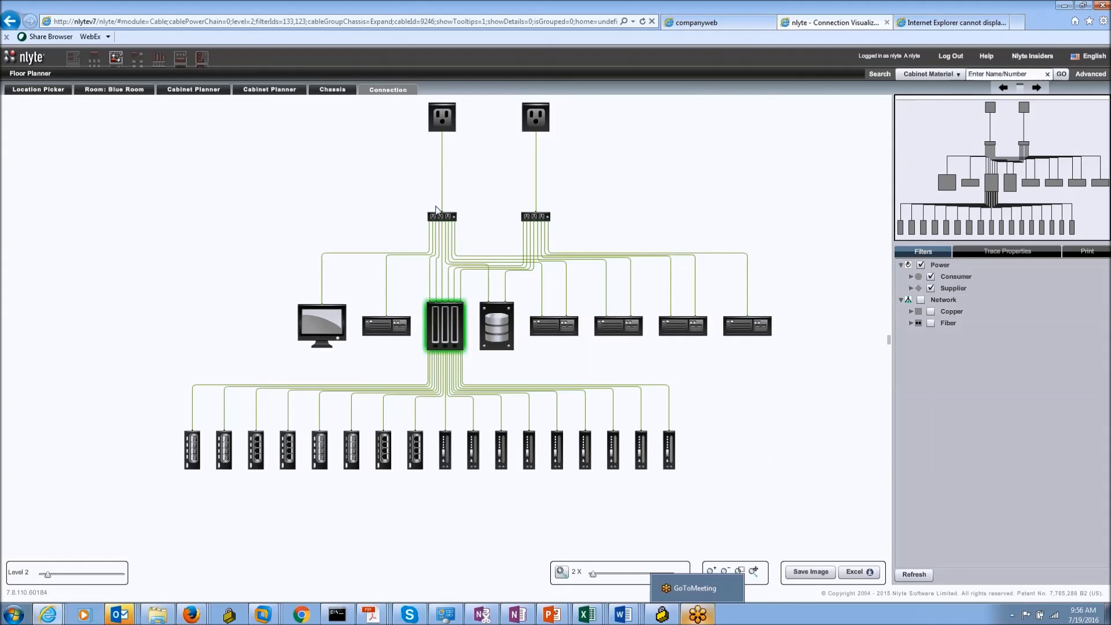
pyautogui.moveTo(444, 219)
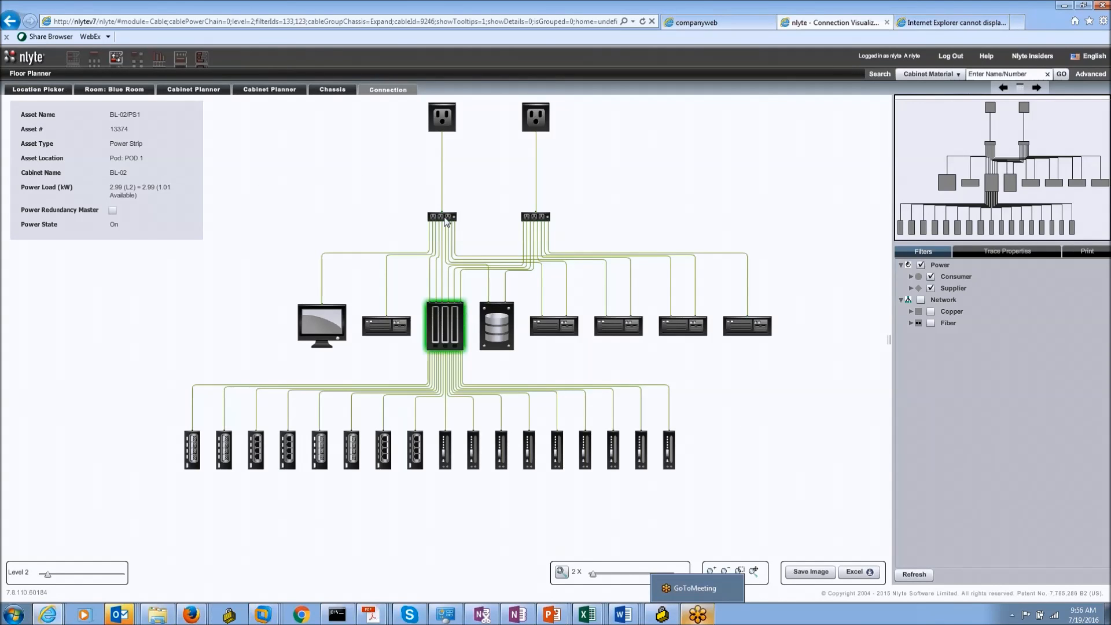
pyautogui.click(445, 219)
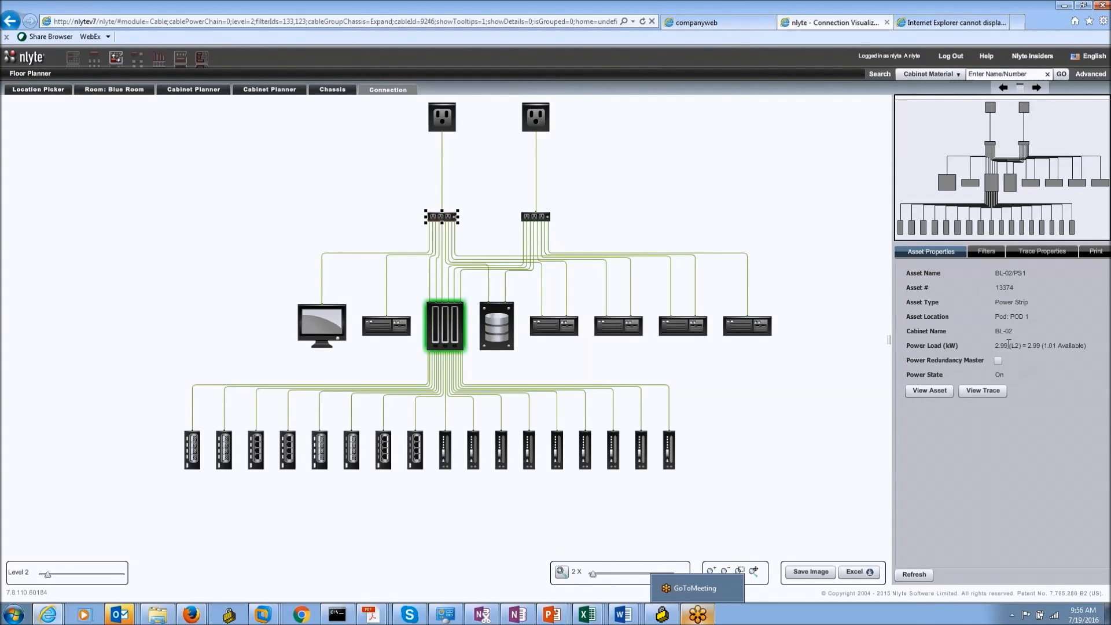
pyautogui.click(538, 223)
pyautogui.moveTo(48, 574); pyautogui.dragTo(57, 574)
# Step: Refresh the diagram at level 3 and inspect the cable to destination BL-PDU1/1/1/L2
pyautogui.click(915, 575)
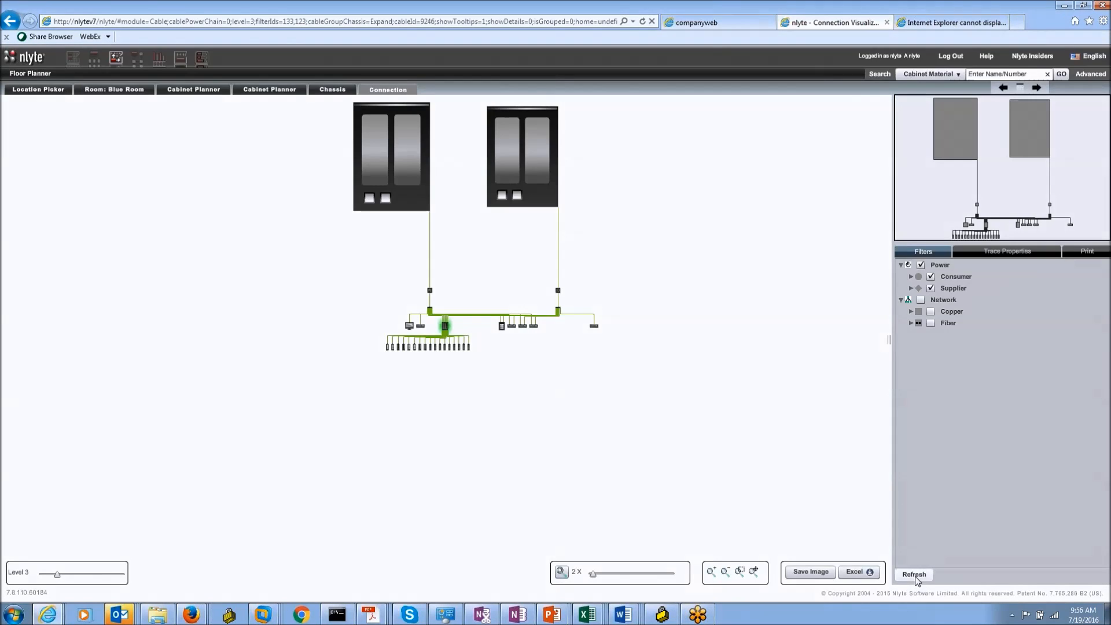
pyautogui.scroll(8, 507, 321)
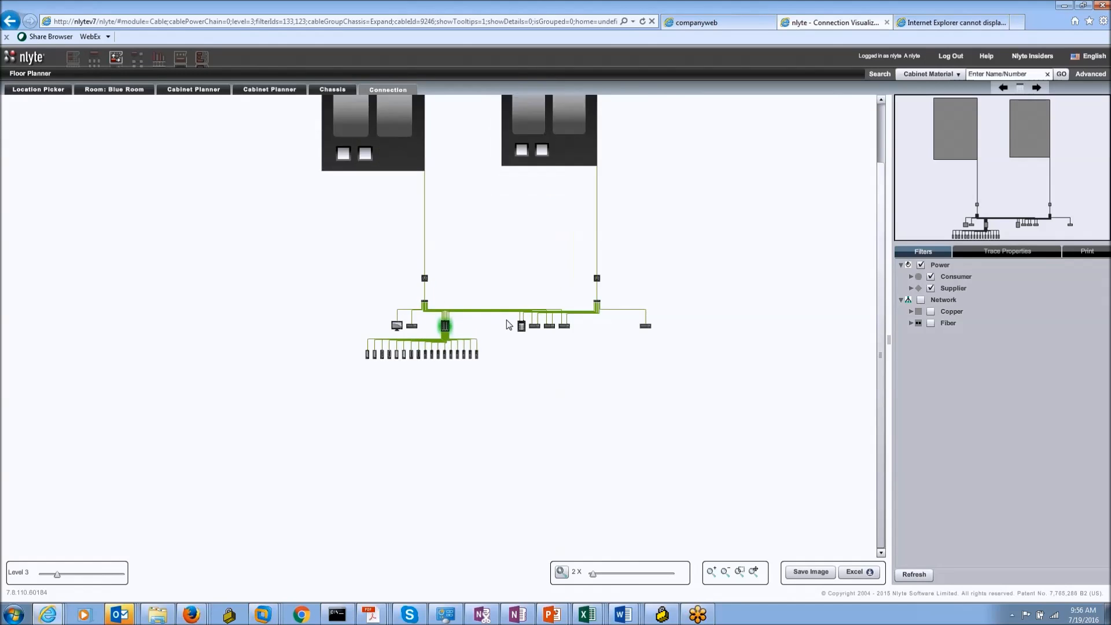
pyautogui.moveTo(437, 130); pyautogui.dragTo(528, 350)
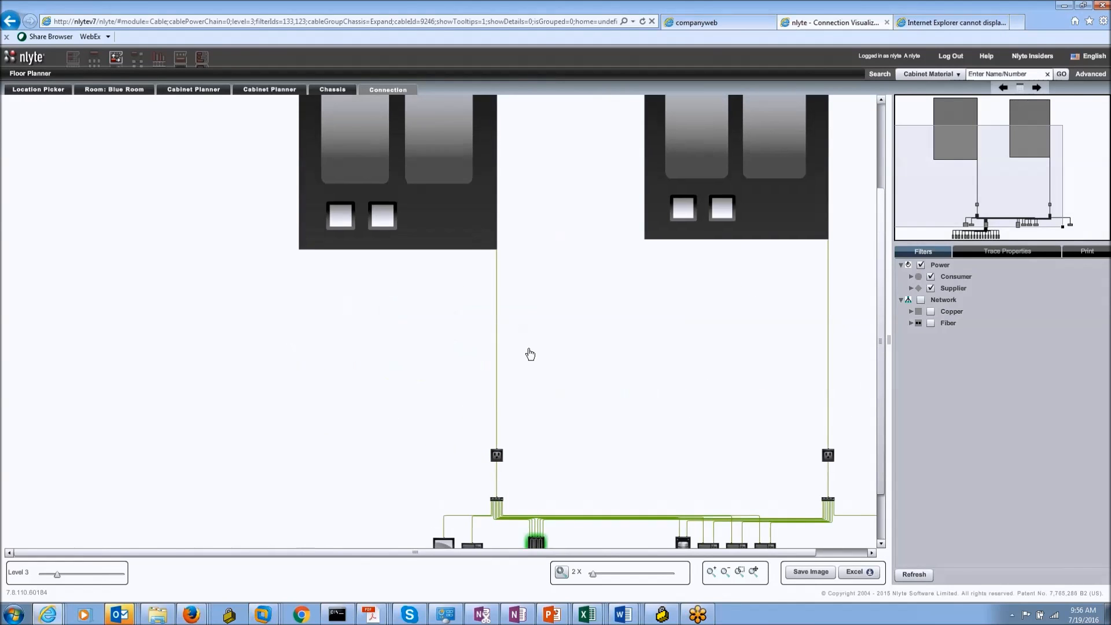
pyautogui.click(496, 265)
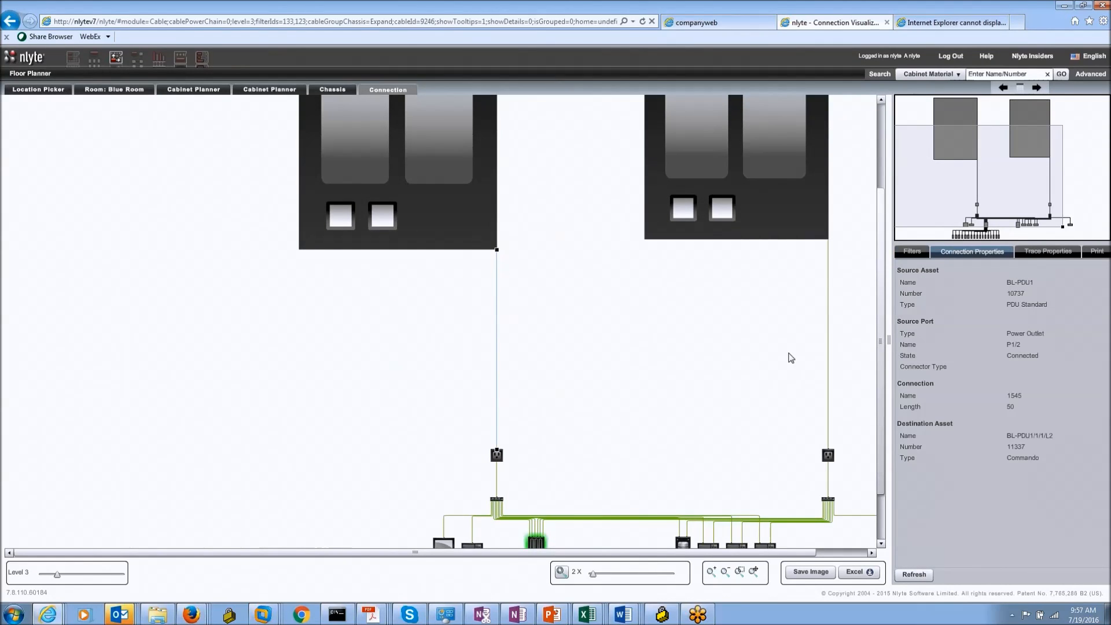
pyautogui.moveTo(1054, 434); pyautogui.dragTo(1004, 436)
# Step: Export the BL-02-c-Class chassis audit log and open AuditLog.xlsx
pyautogui.click(332, 90)
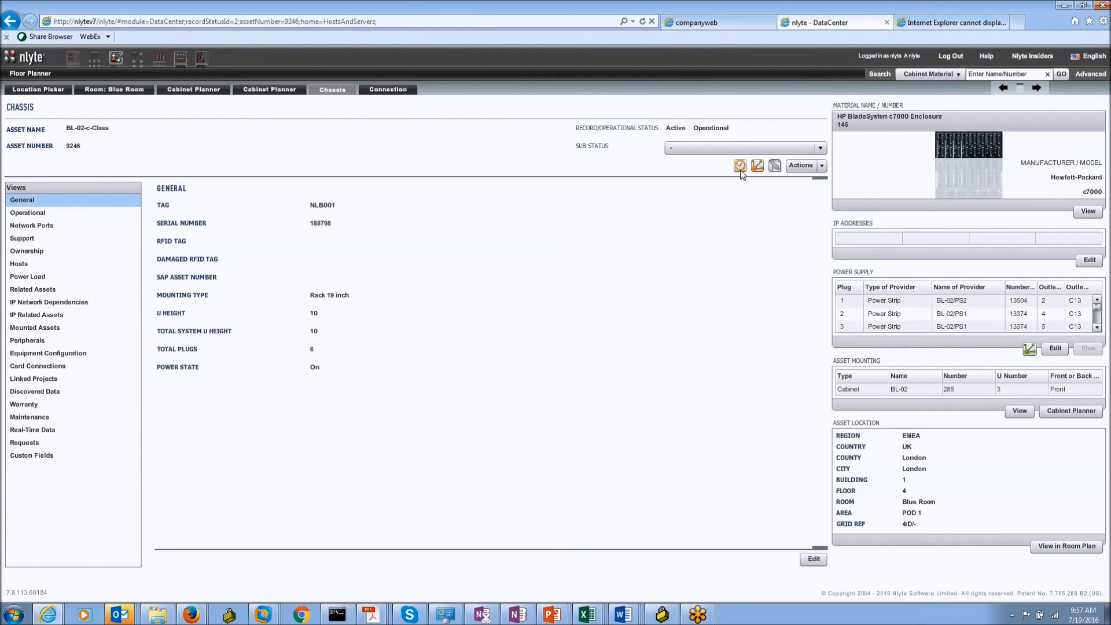
pyautogui.click(739, 167)
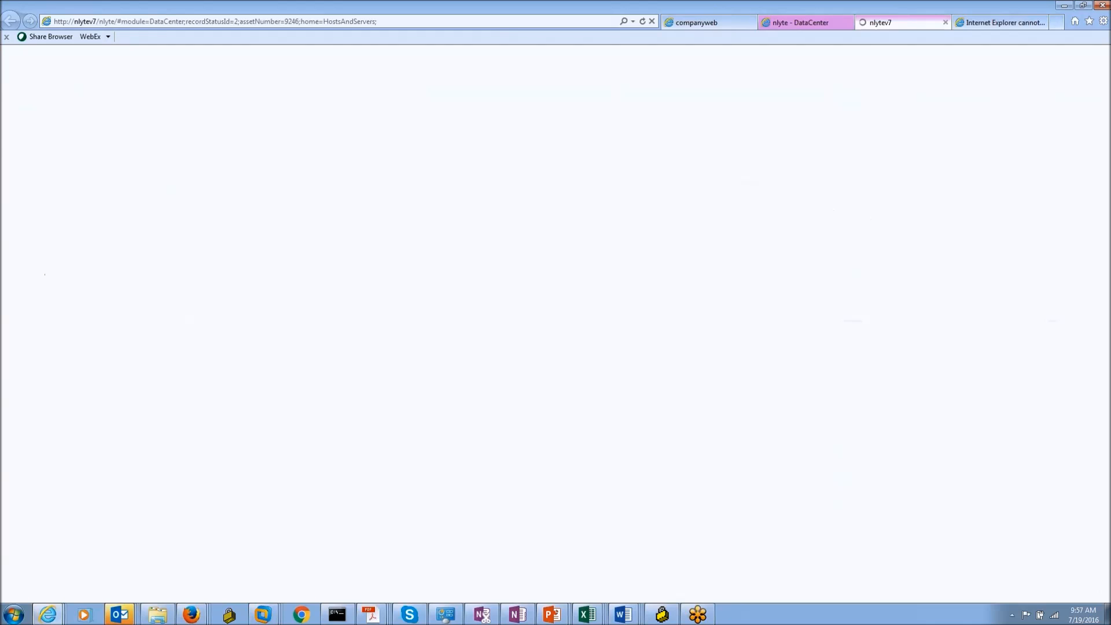
pyautogui.click(600, 219)
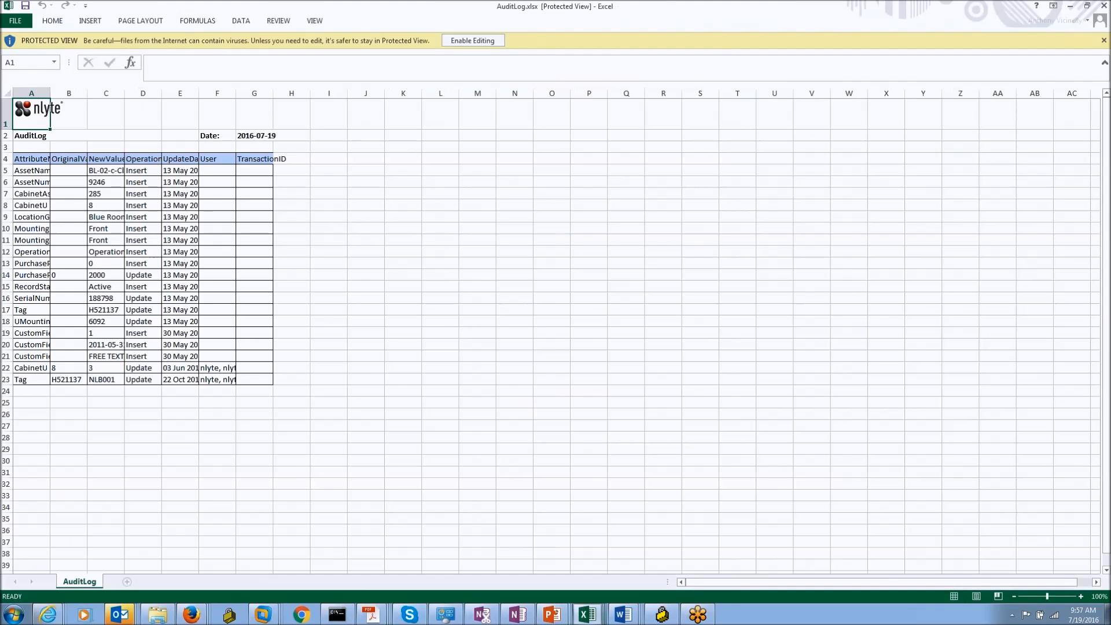
# Step: Widen all AuditLog sheet columns and inspect row 22's values in B22, C22, E22 and F22
pyautogui.click(7, 93)
pyautogui.moveTo(50, 91); pyautogui.dragTo(83, 91)
pyautogui.click(339, 414)
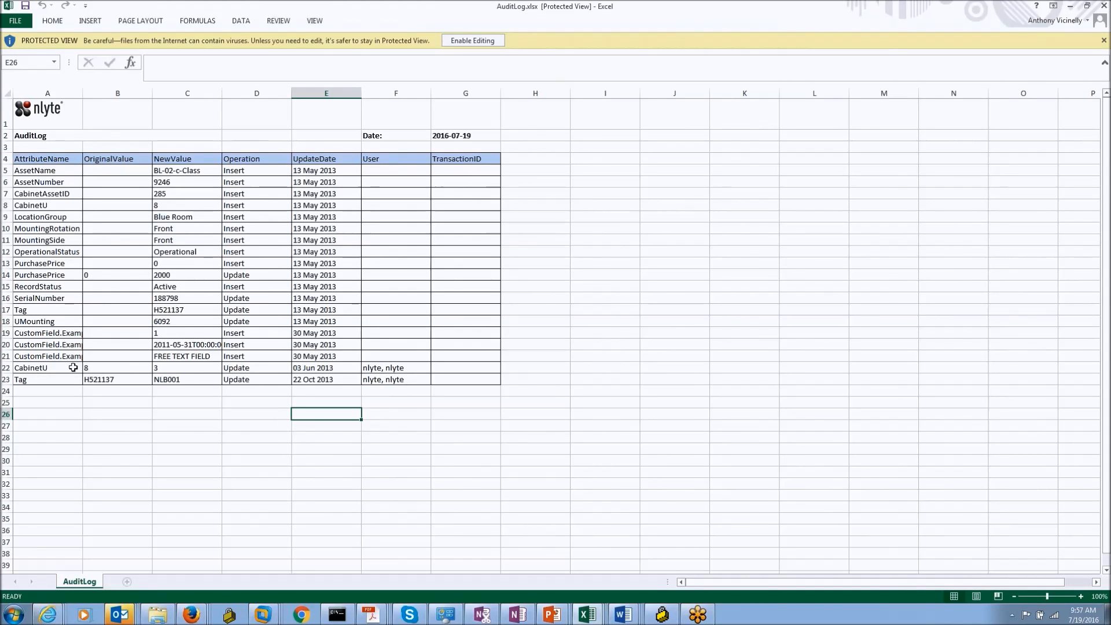
pyautogui.click(90, 369)
pyautogui.click(168, 373)
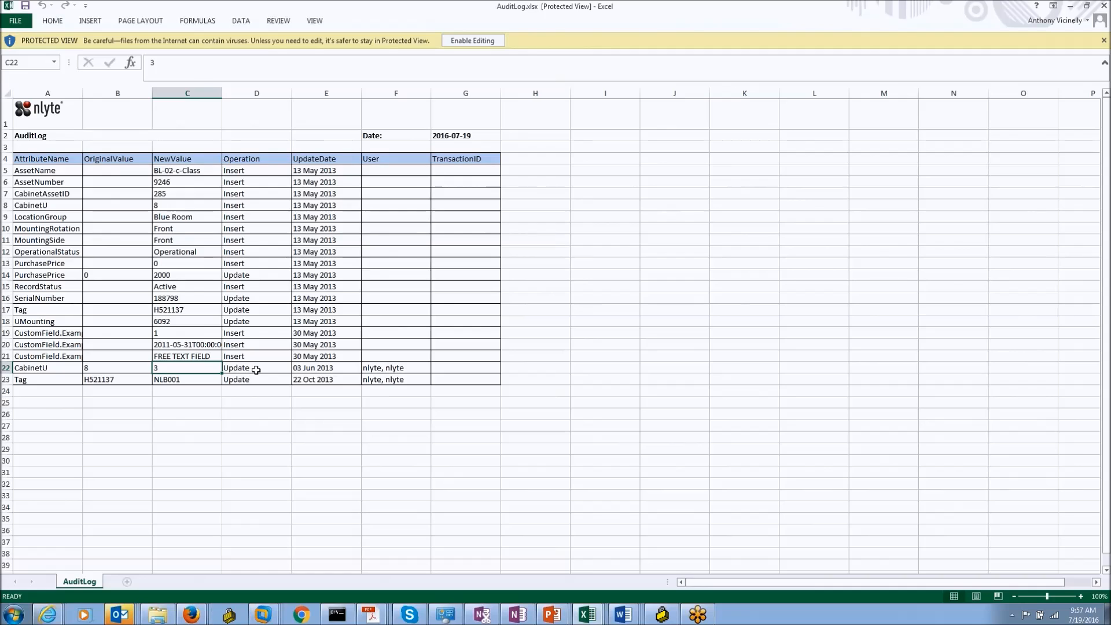
pyautogui.click(305, 372)
pyautogui.click(375, 368)
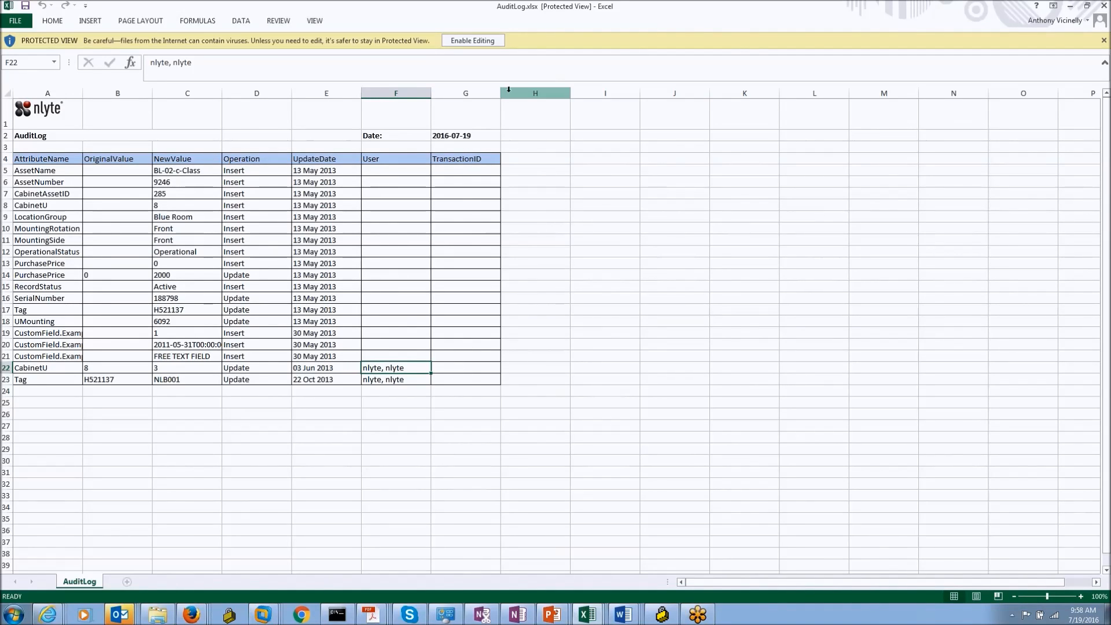
# Step: Widen the TransactionID column G, then return to the nlyte Floor Planner in Firefox
pyautogui.moveTo(500, 93); pyautogui.dragTo(562, 93)
pyautogui.click(478, 366)
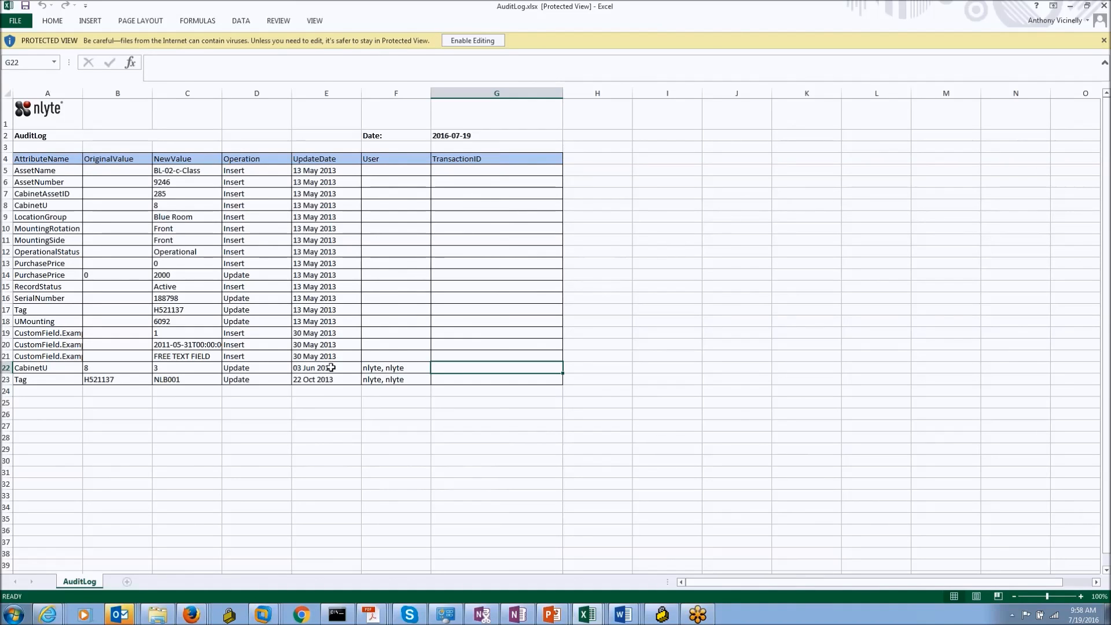
pyautogui.click(191, 613)
pyautogui.click(171, 587)
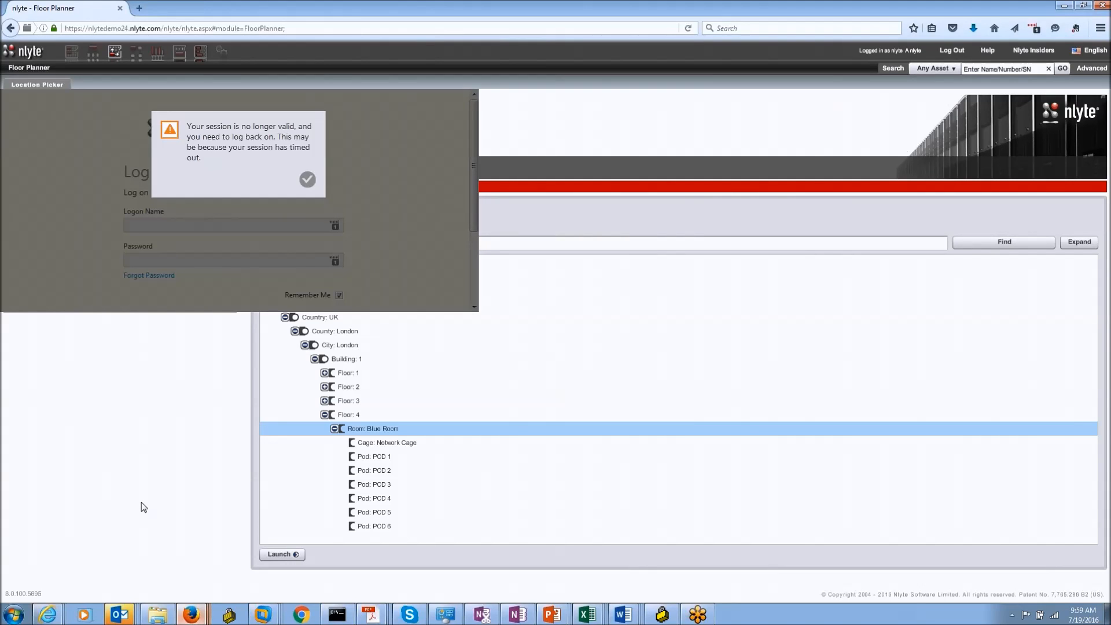
# Step: Bring back the nlyte DataCenter window showing the BL-02-c-Class chassis General details
pyautogui.click(200, 616)
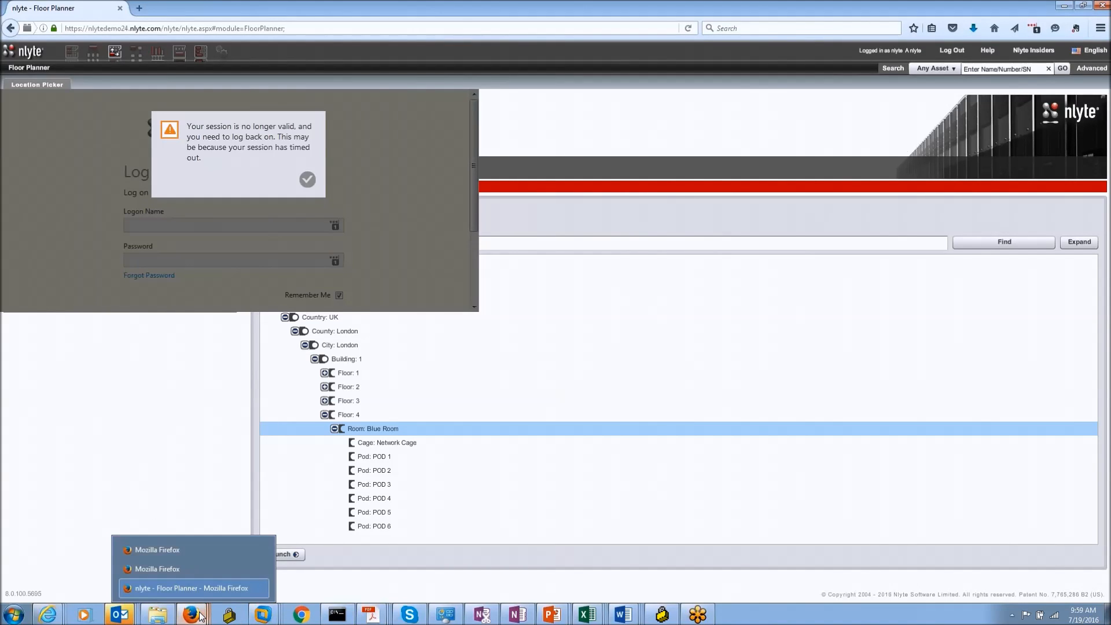
pyautogui.moveTo(48, 614)
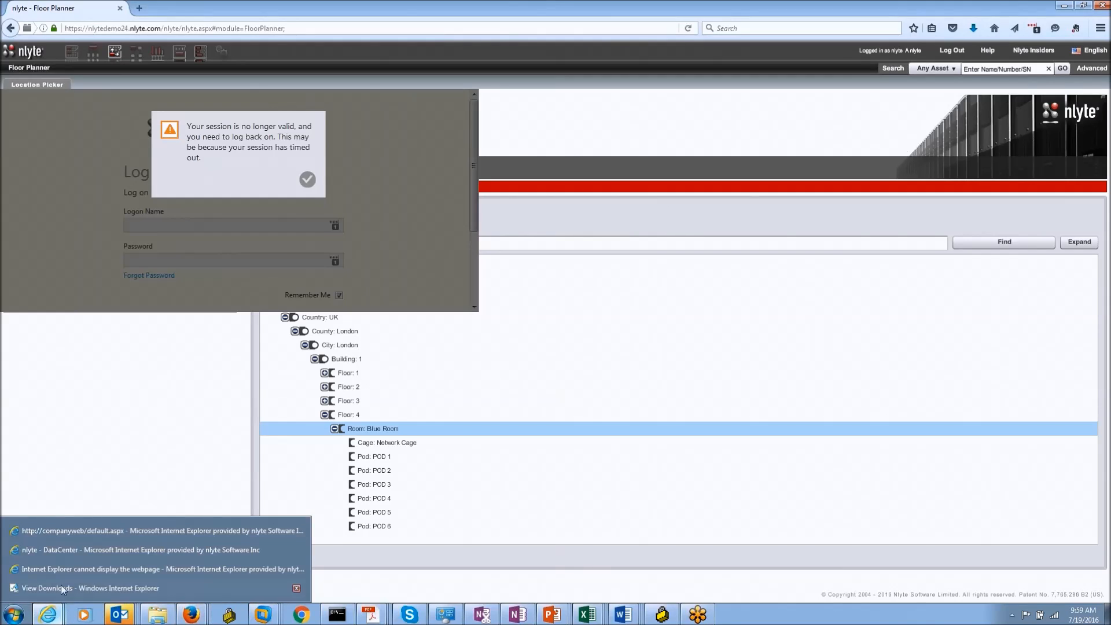
pyautogui.click(62, 548)
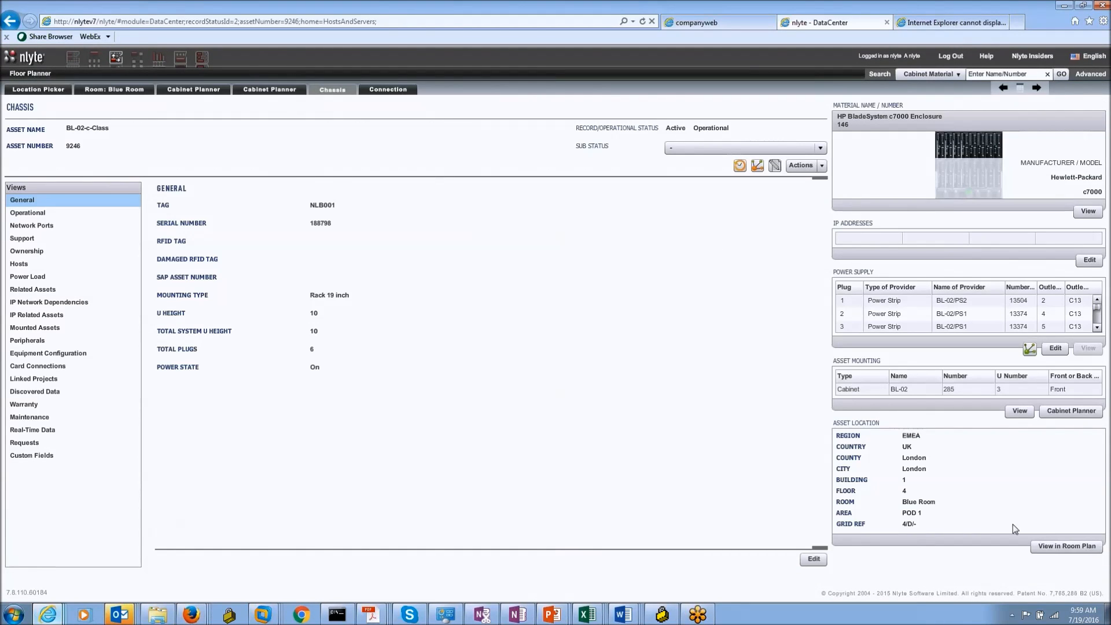
pyautogui.moveTo(1080, 619)
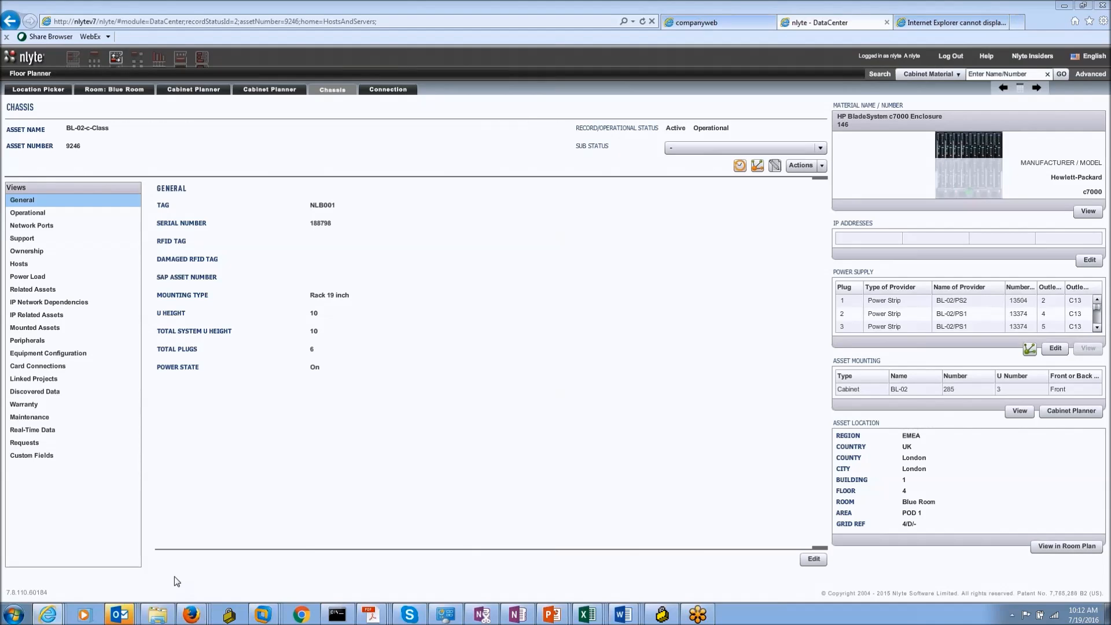
pyautogui.moveTo(118, 615)
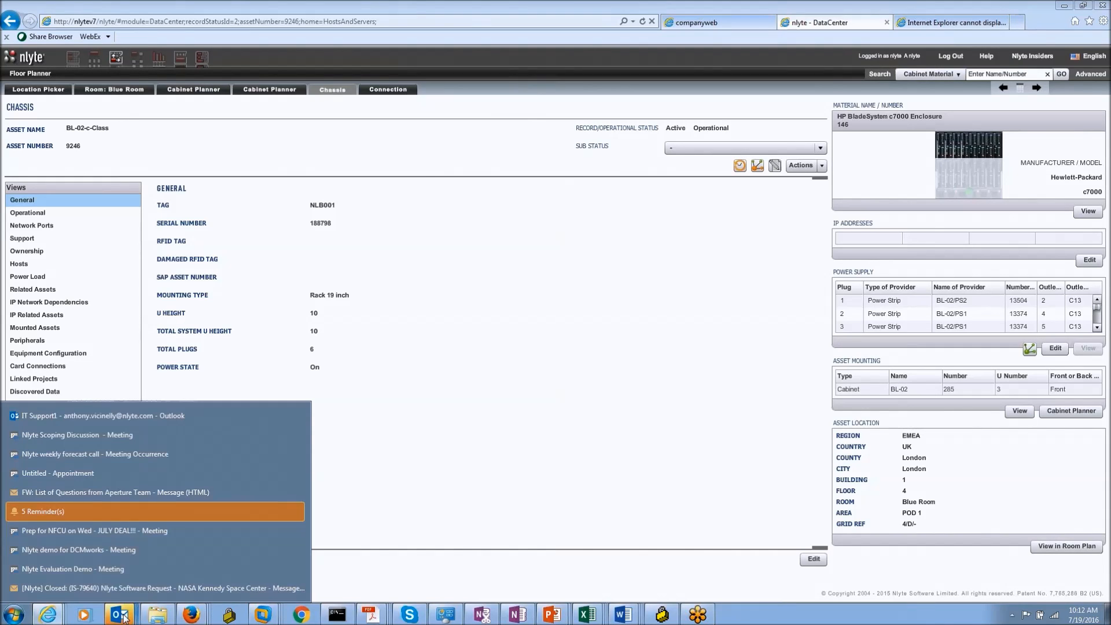
# Step: Open the IT Support request-closed e-mail and follow its nlytedemo24.nlyte.com link
pyautogui.click(91, 591)
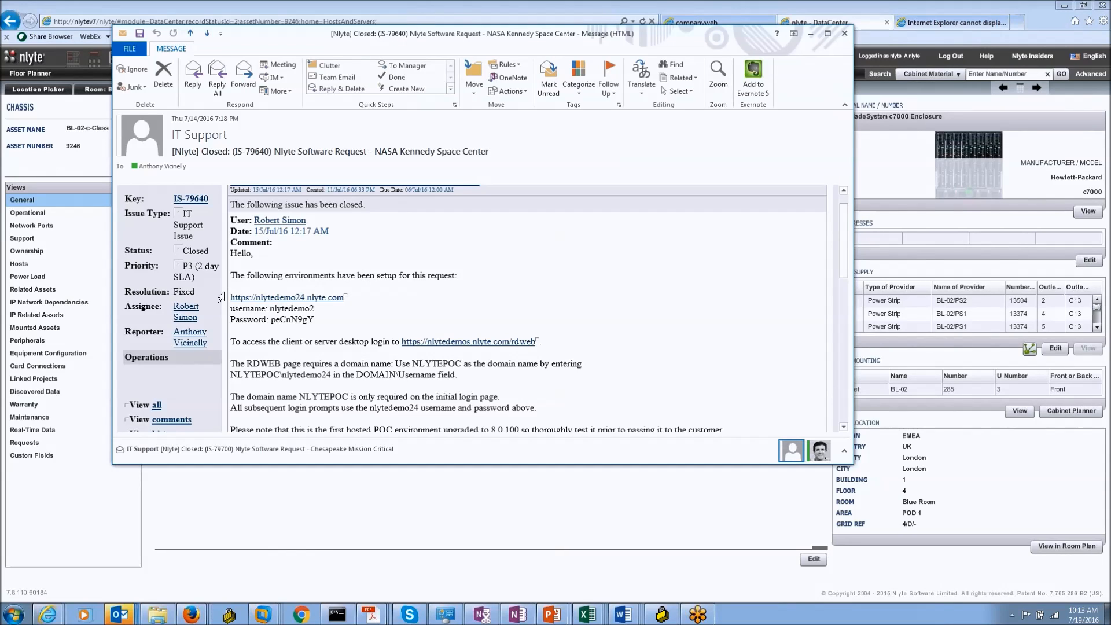
pyautogui.scroll(1, 334, 357)
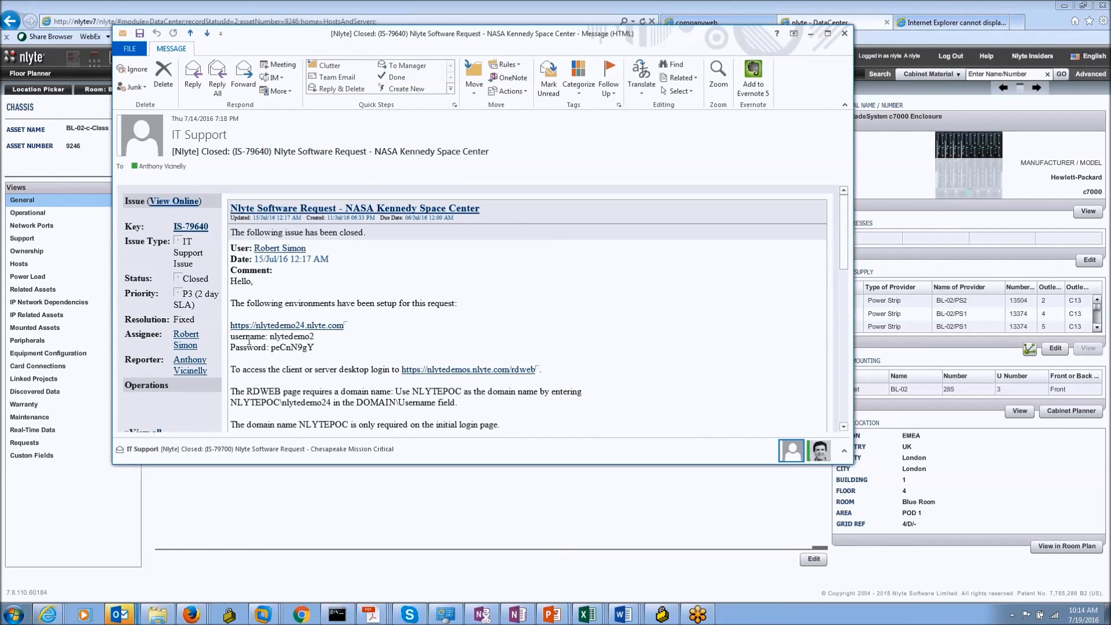
pyautogui.click(284, 331)
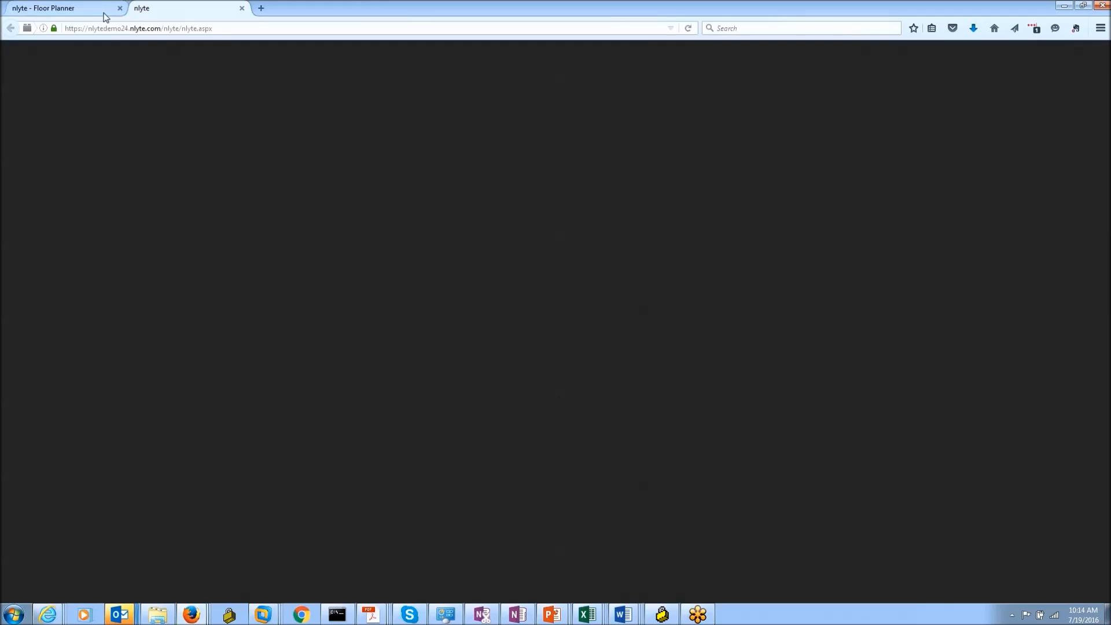
# Step: Close the old Floor Planner page and sign in with the demo user name and password
pyautogui.click(120, 8)
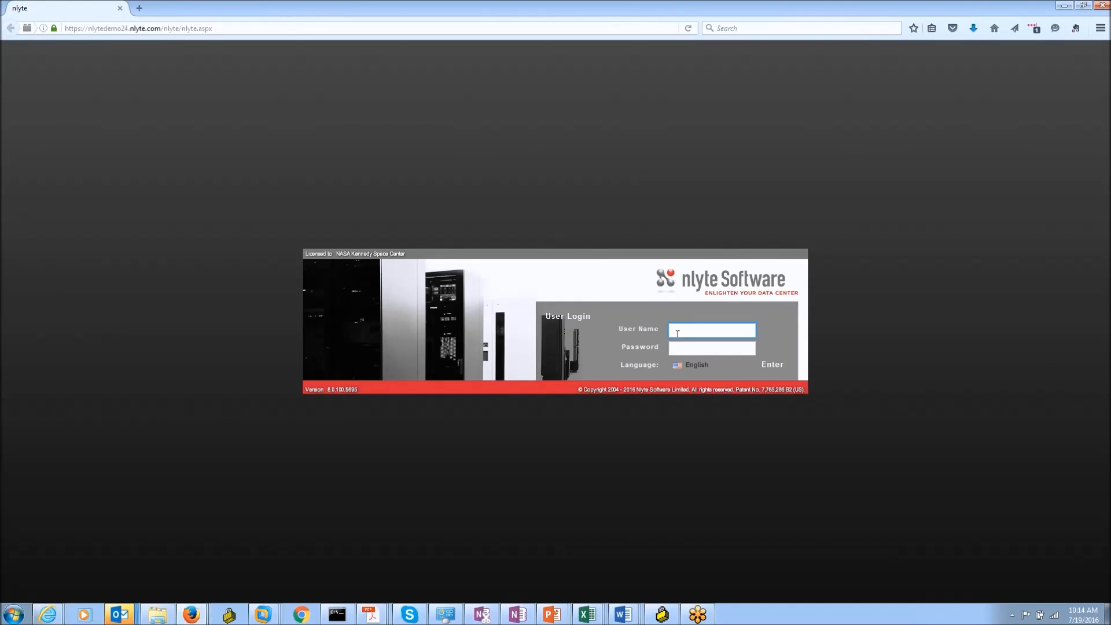
pyautogui.write('nlytedemo24')
pyautogui.click(703, 346)
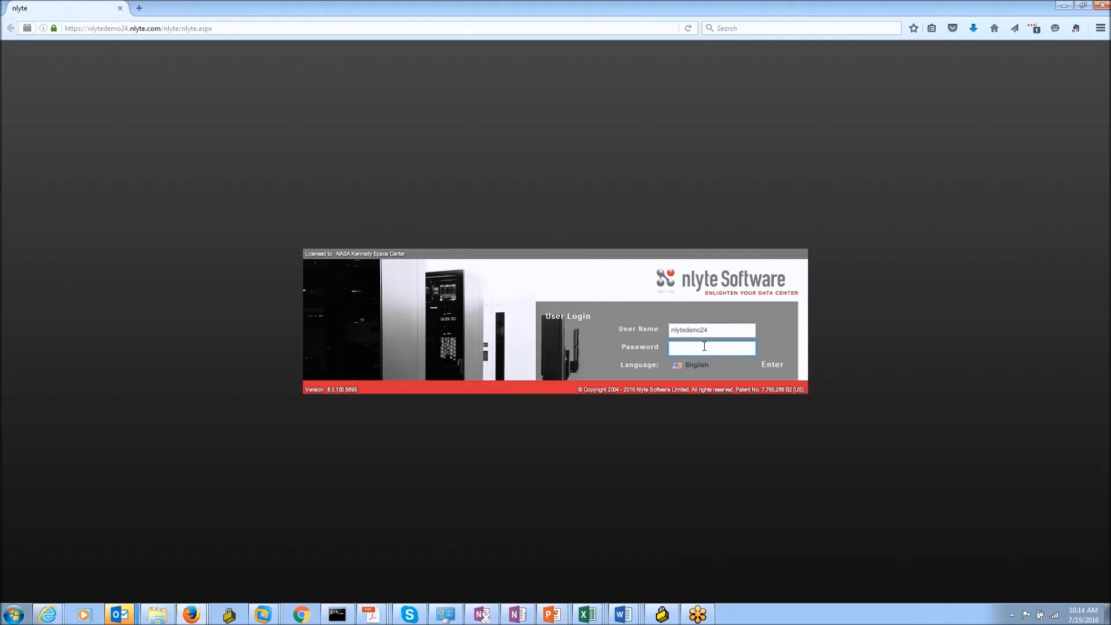
pyautogui.write('nlyte')
pyautogui.press('Return')
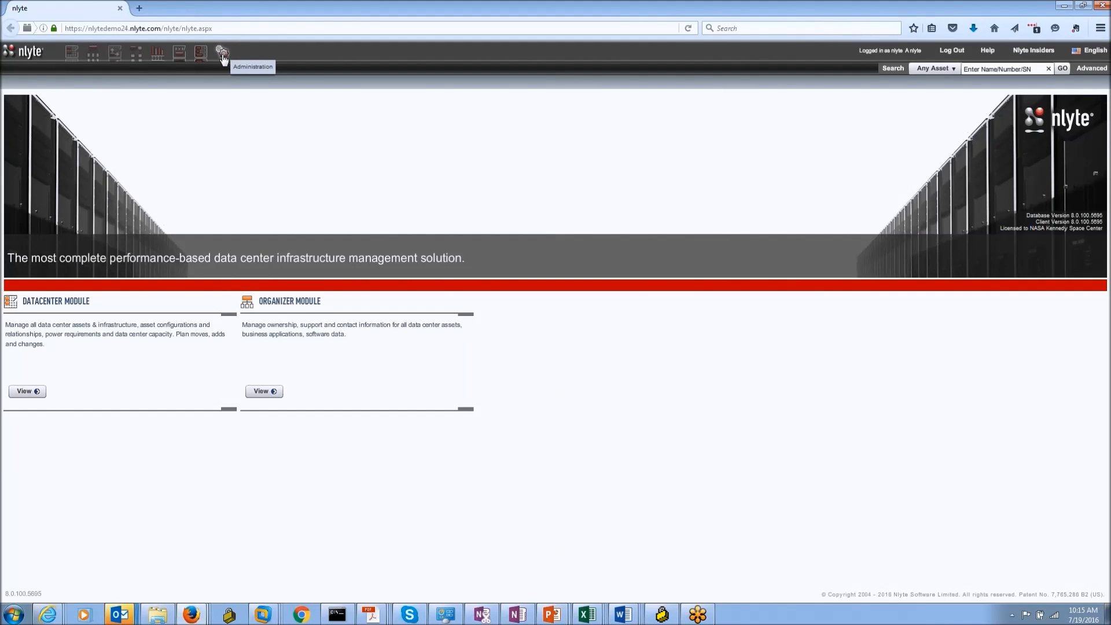
# Step: Browse Administration Permissions user-account assignments and the employees list, pick the Alarms entry, then log out
pyautogui.click(222, 54)
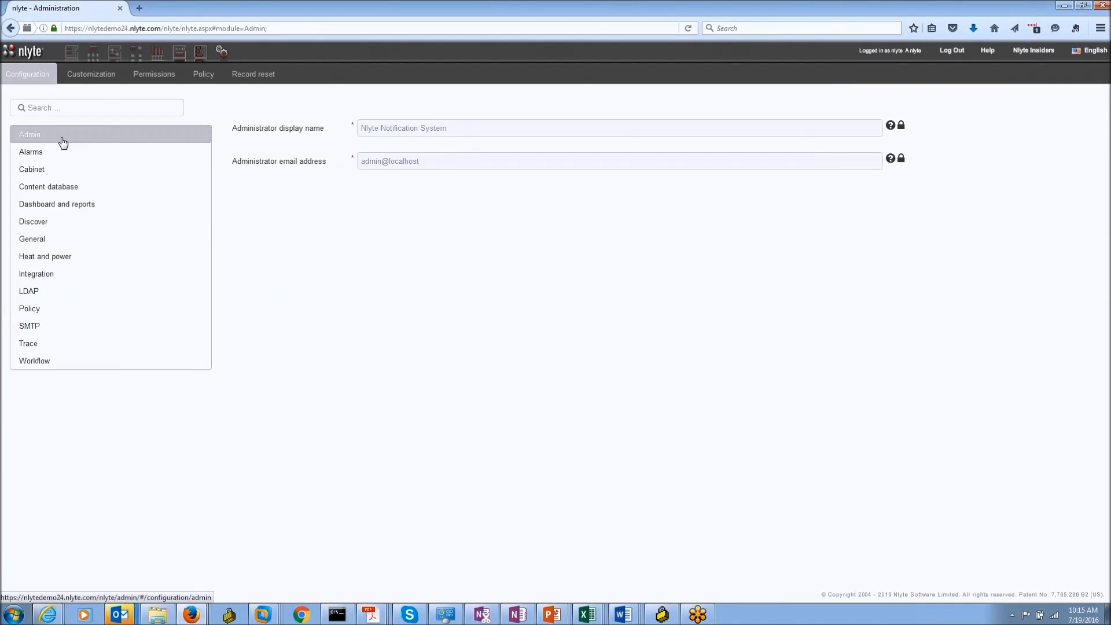
pyautogui.click(145, 80)
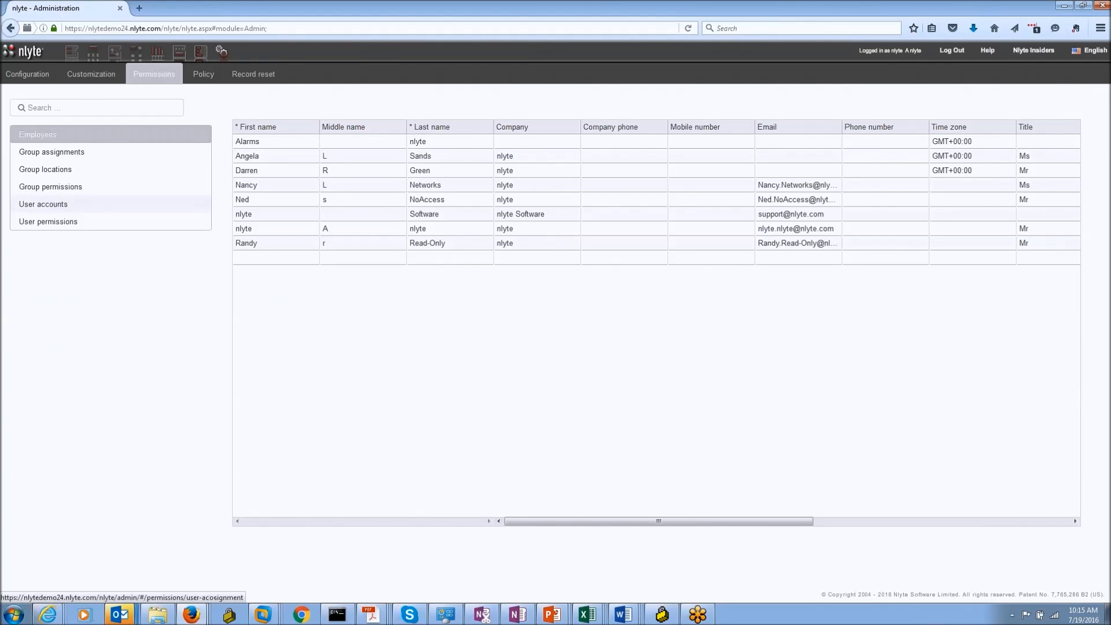
pyautogui.click(111, 206)
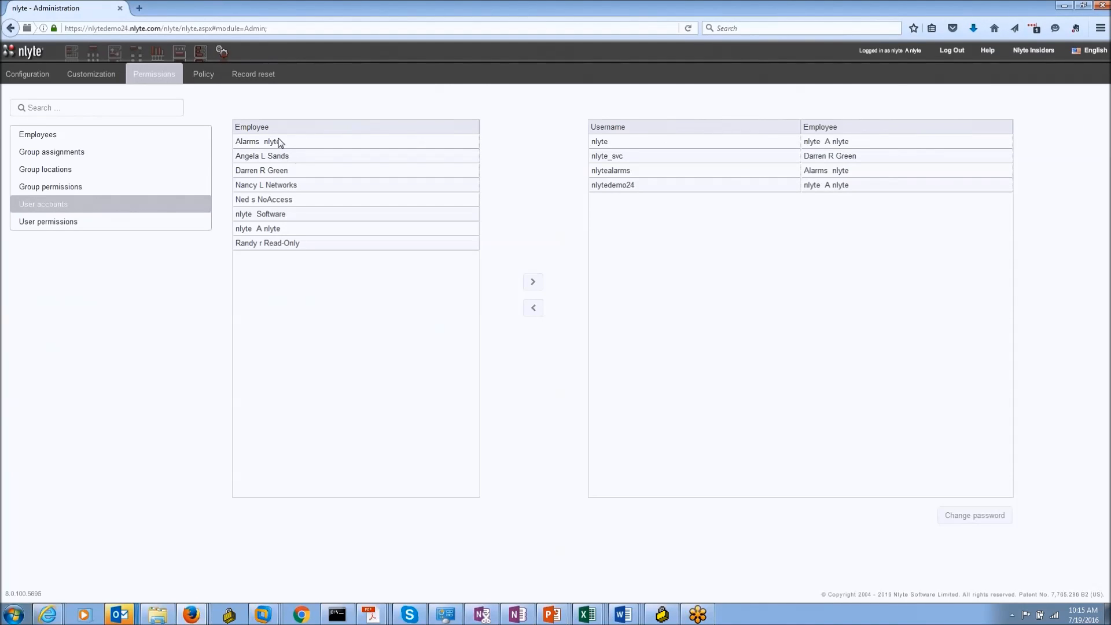
pyautogui.click(54, 137)
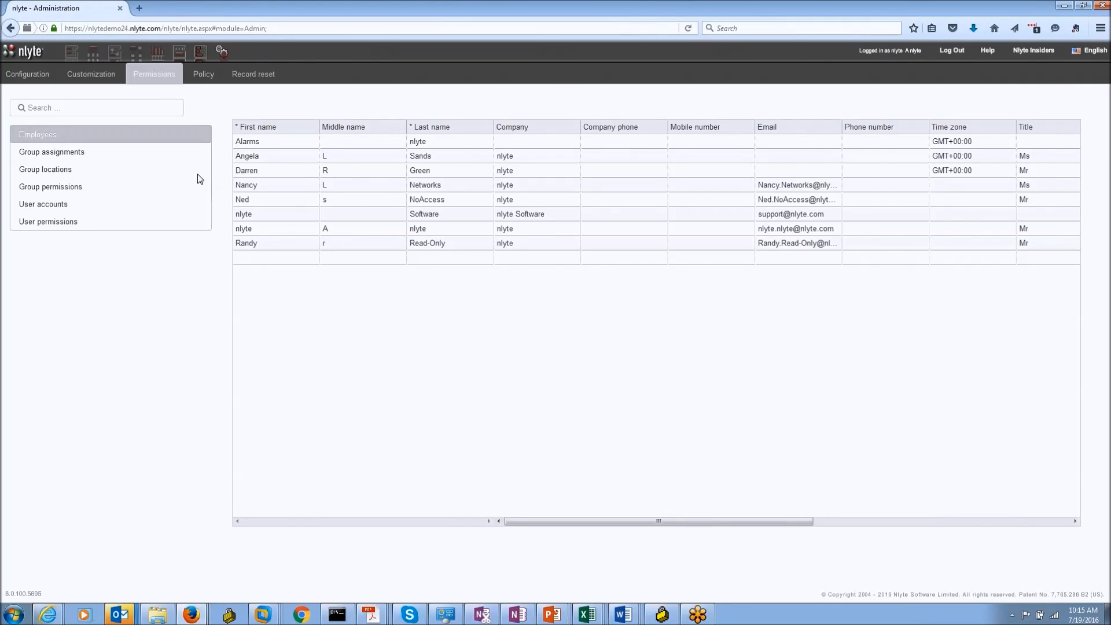
pyautogui.click(80, 208)
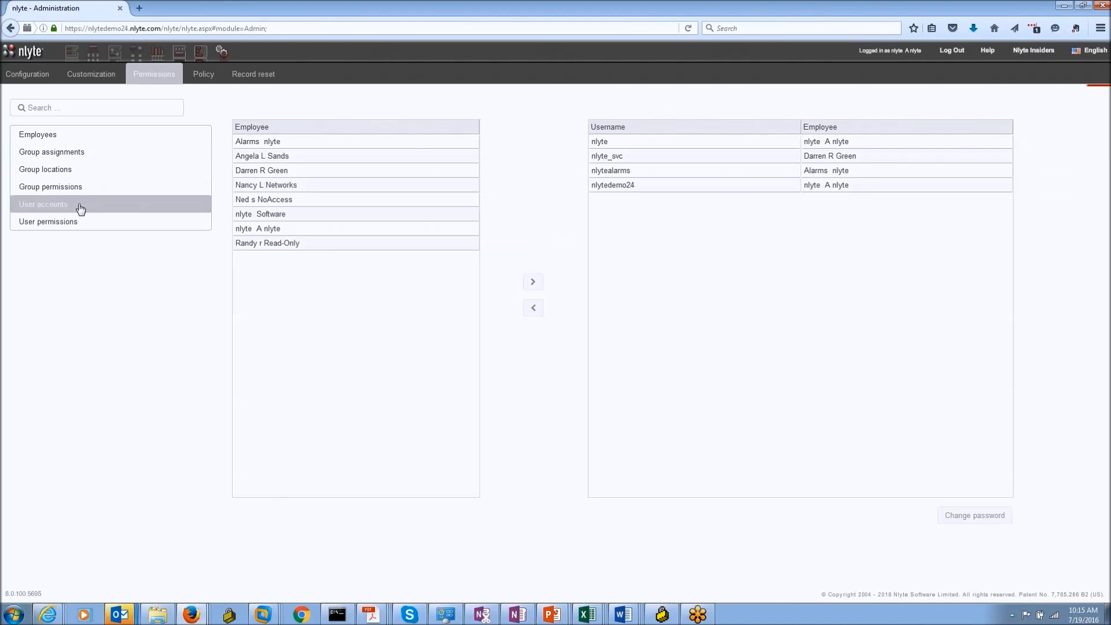
pyautogui.click(285, 155)
pyautogui.click(289, 146)
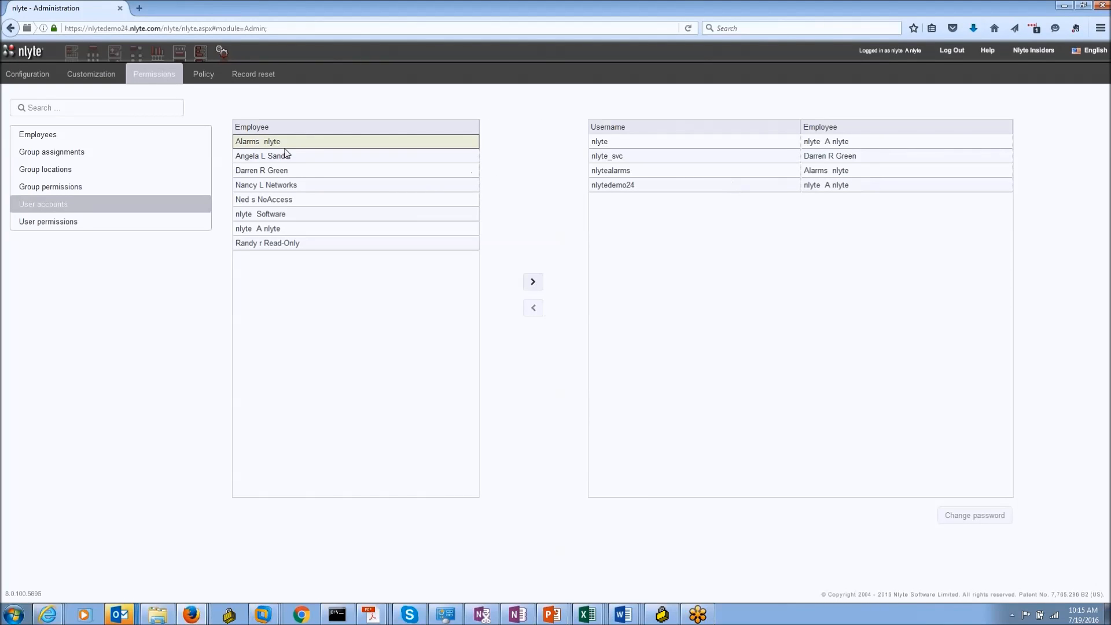
pyautogui.click(950, 50)
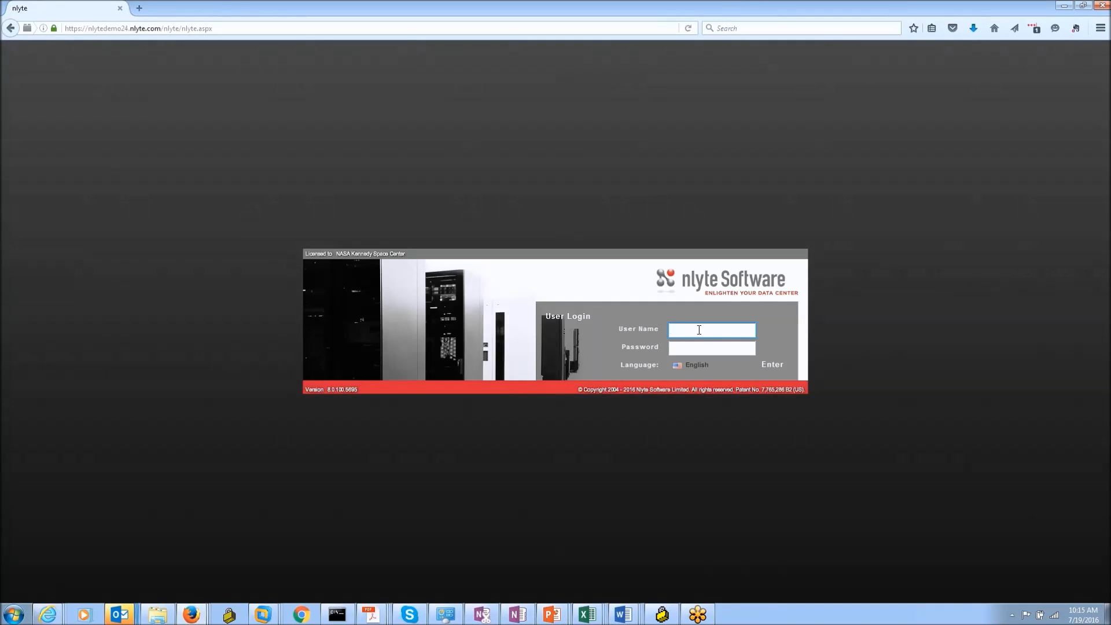
# Step: Re-enter the demo user name and password to sign back in
pyautogui.write('nlytede')
pyautogui.press('Return')
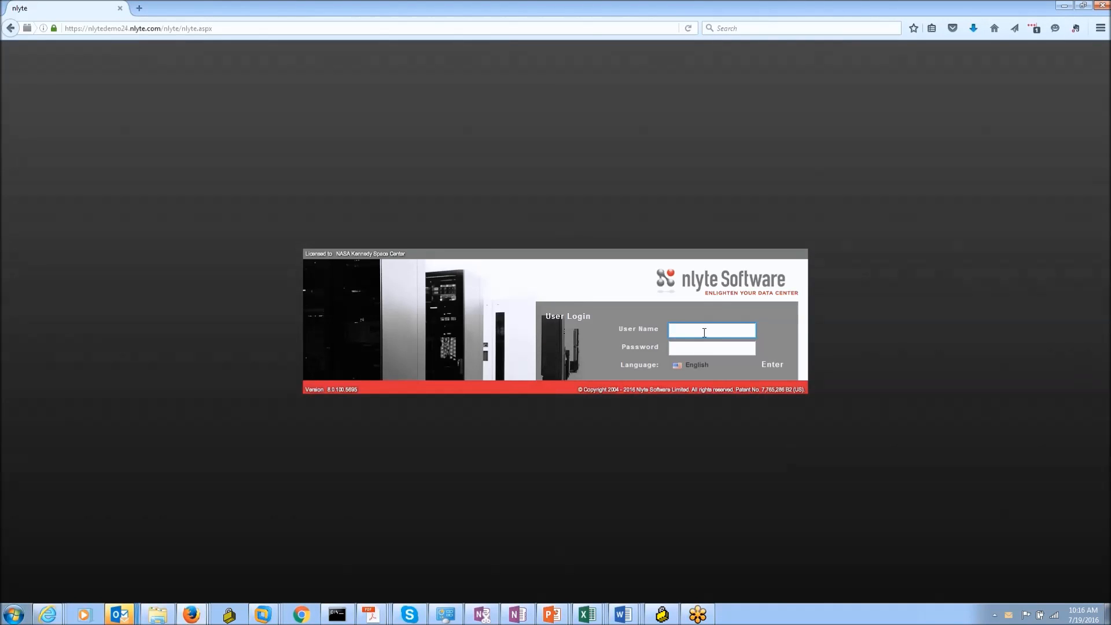
pyautogui.write('tedemo24')
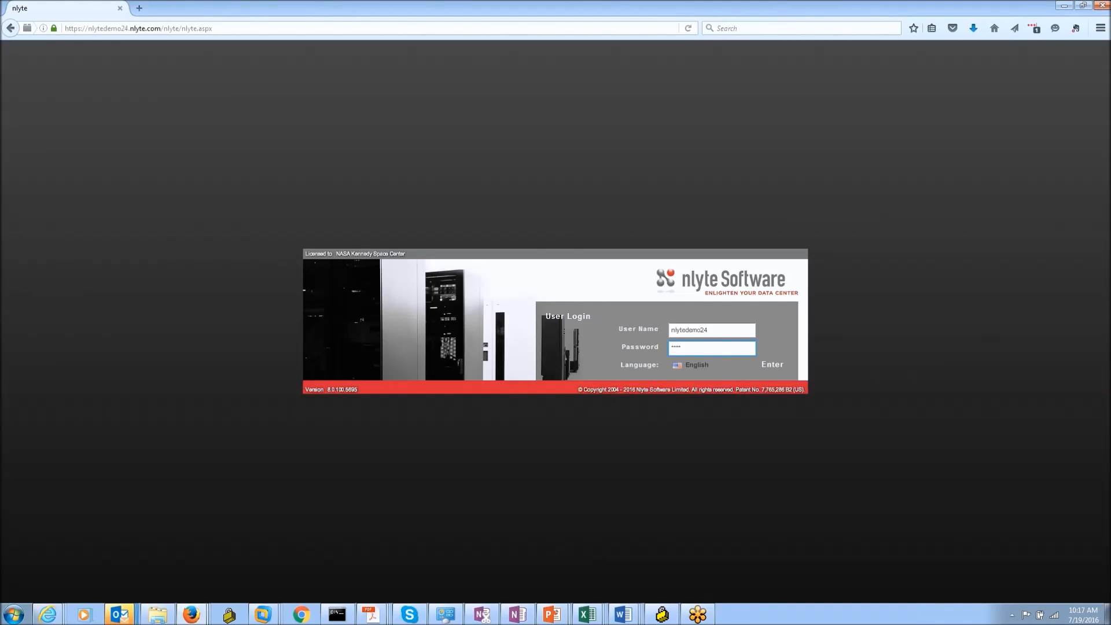
pyautogui.write('*')
pyautogui.press('Return')
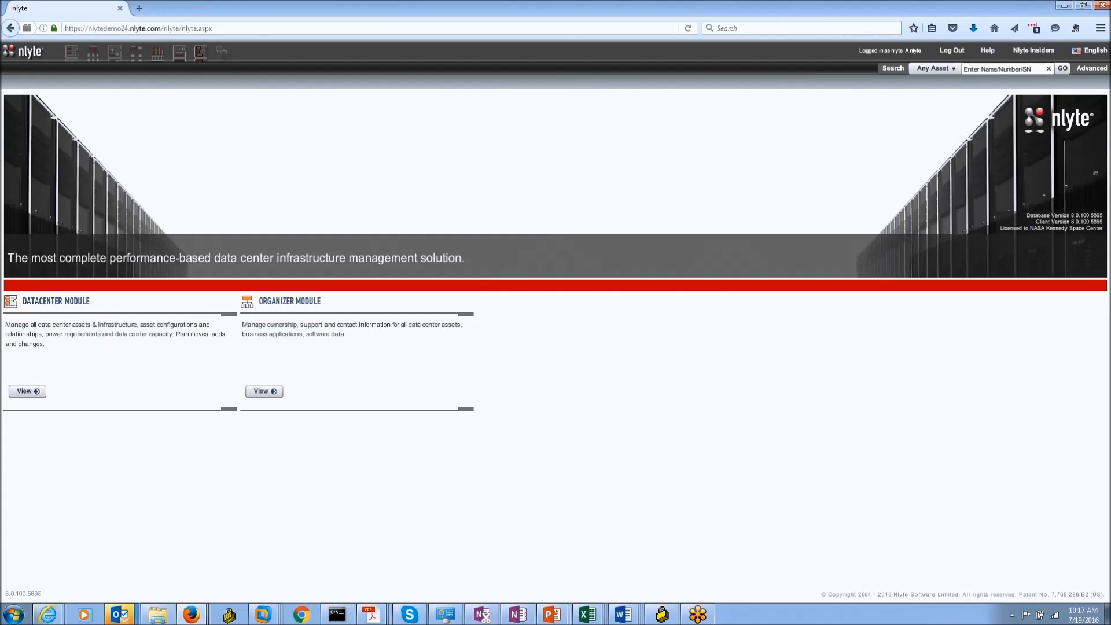
# Step: In Administration User permissions, choose the user account and move all 914 permissions to Current
pyautogui.click(222, 52)
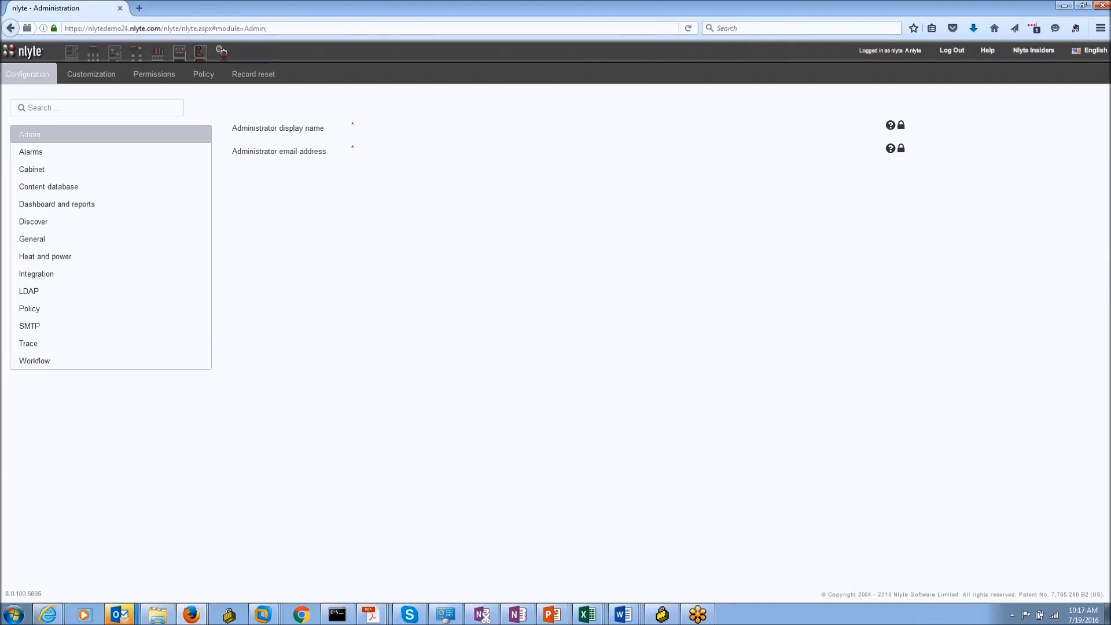
pyautogui.click(172, 81)
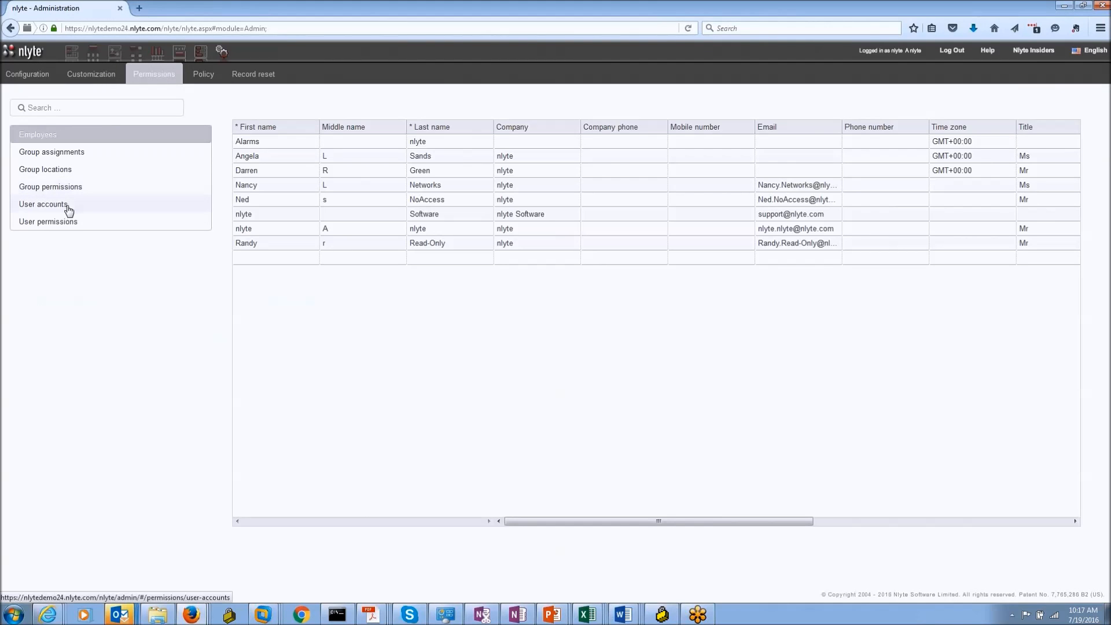
pyautogui.click(68, 225)
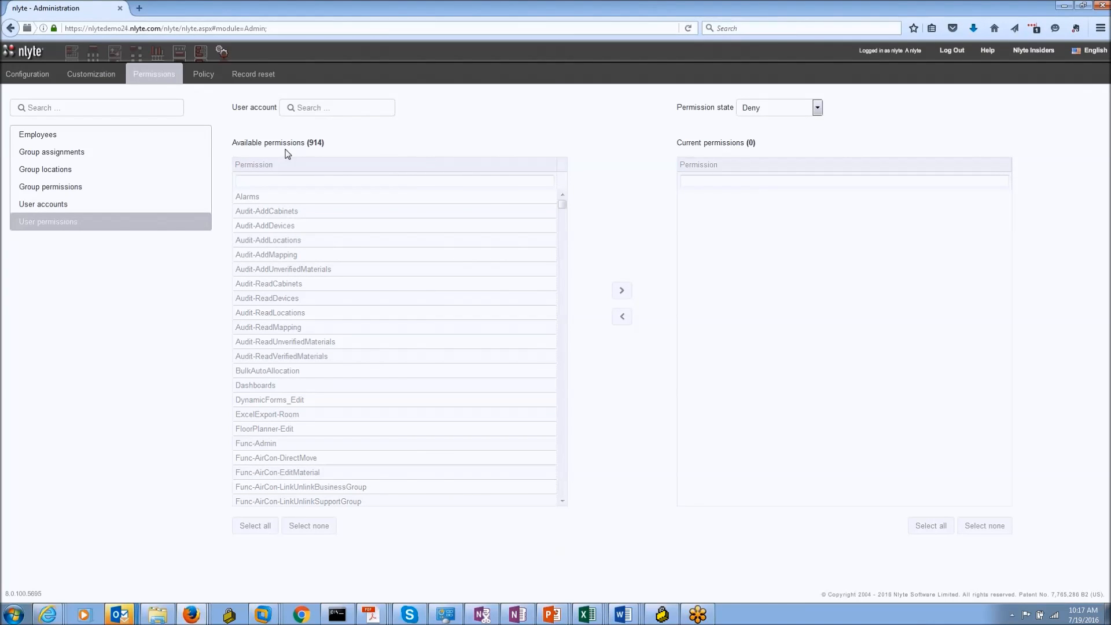
pyautogui.click(325, 102)
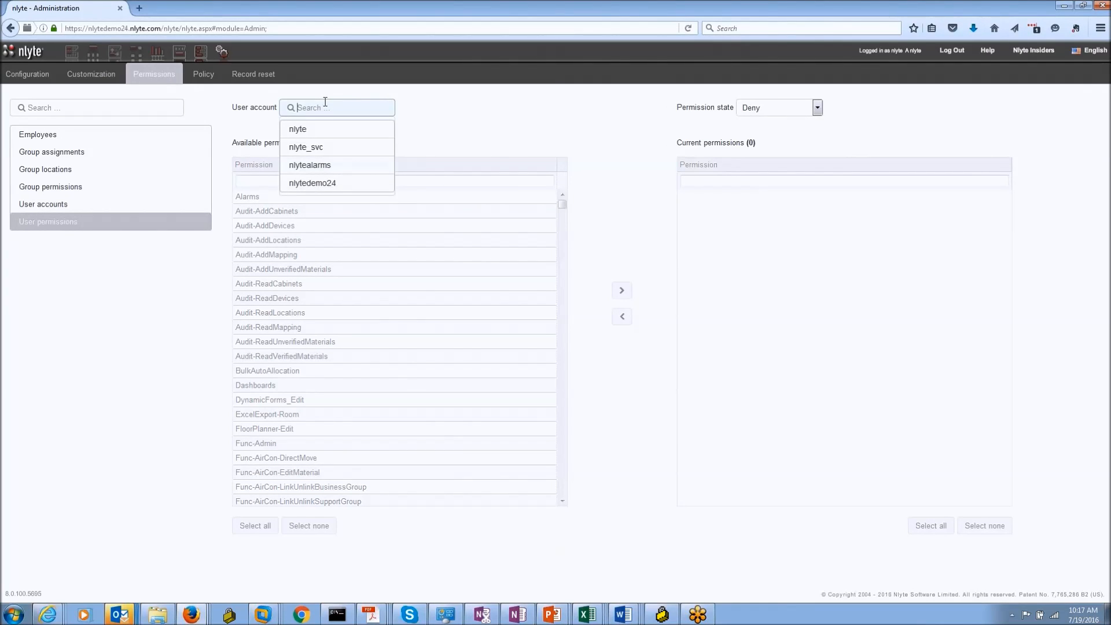
pyautogui.click(306, 128)
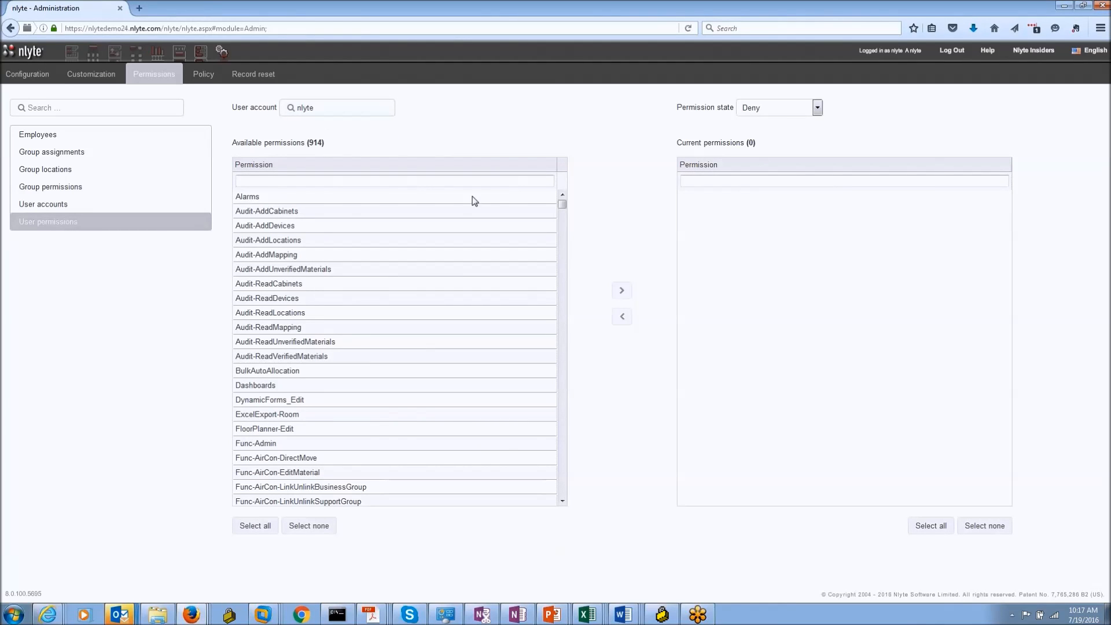
pyautogui.click(250, 528)
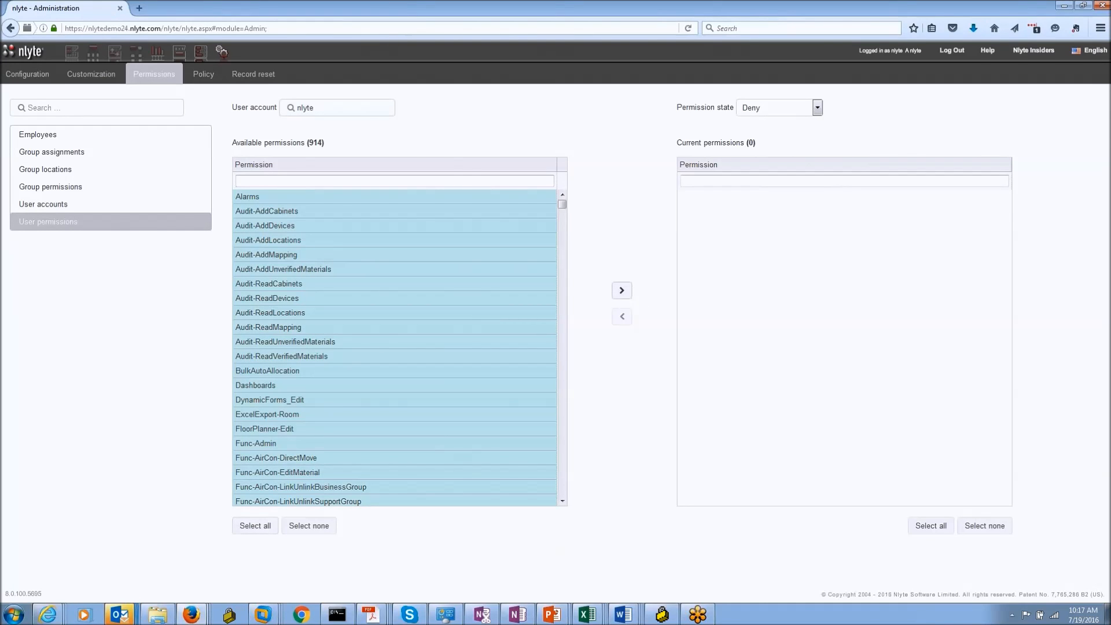
pyautogui.click(622, 290)
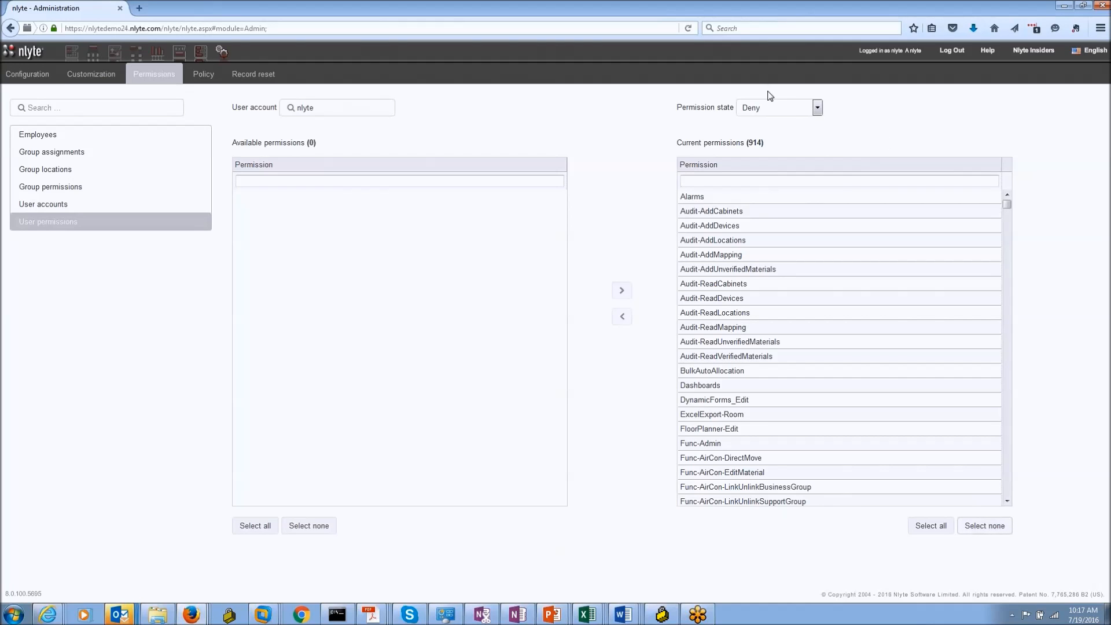
# Step: Set Permission state to View, edit & link and grant all 914 permissions again
pyautogui.click(816, 108)
pyautogui.click(775, 150)
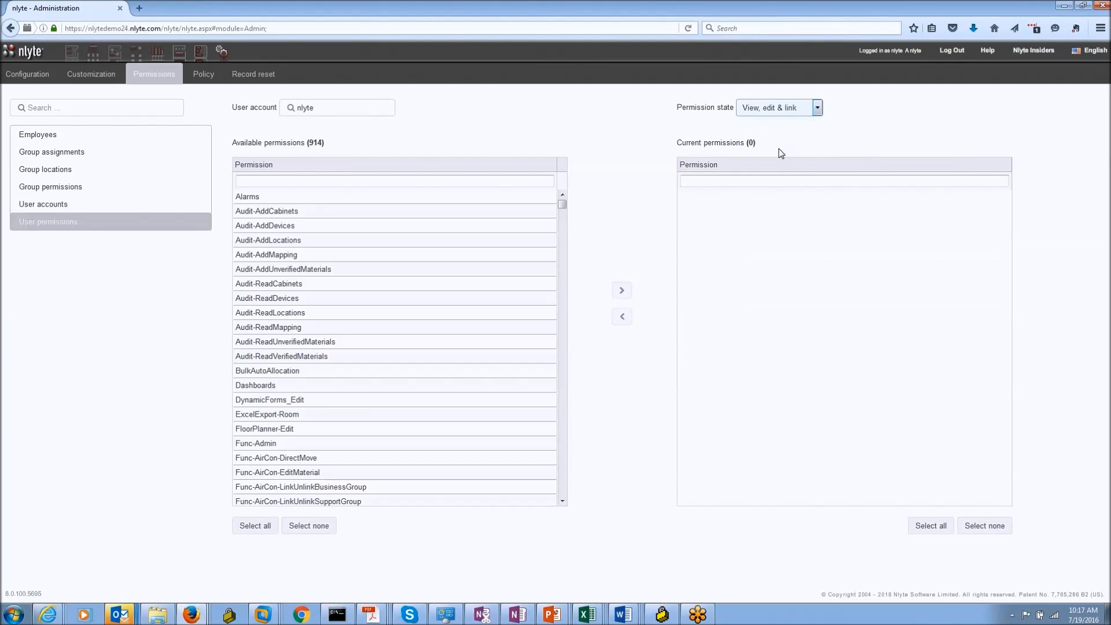
pyautogui.click(254, 525)
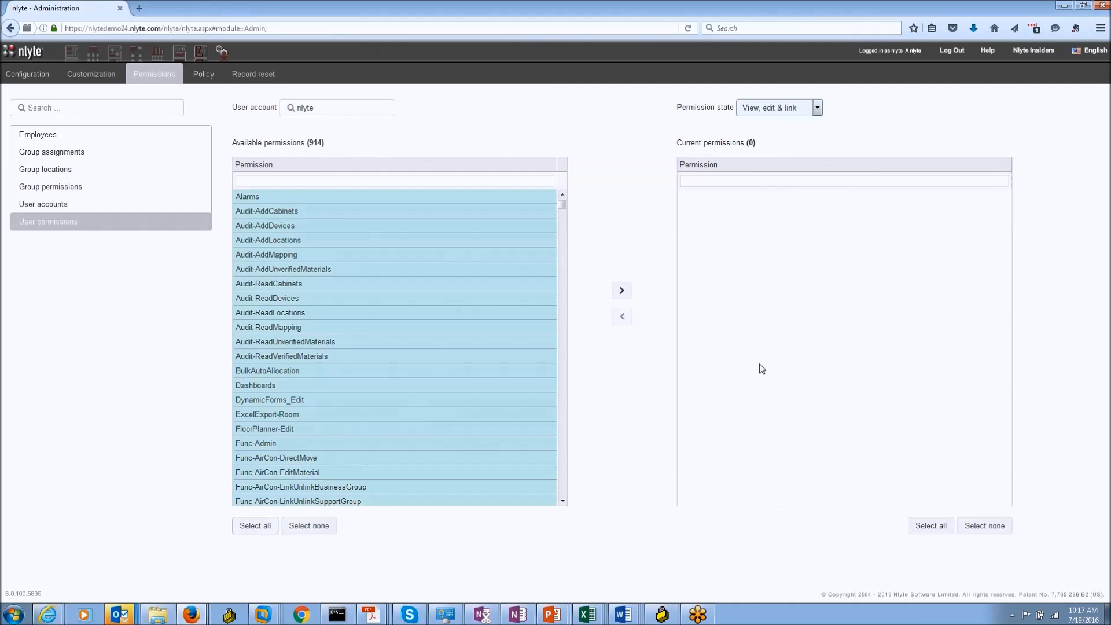
pyautogui.click(623, 295)
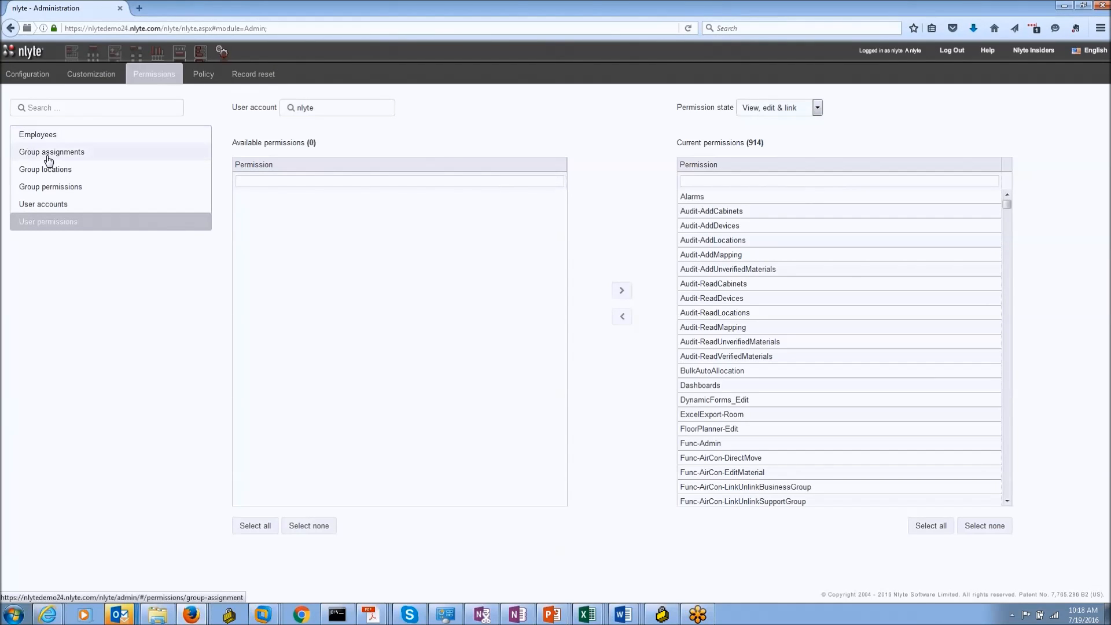
# Step: Check the user account assignments and employees list, then return to per-user permissions
pyautogui.click(51, 205)
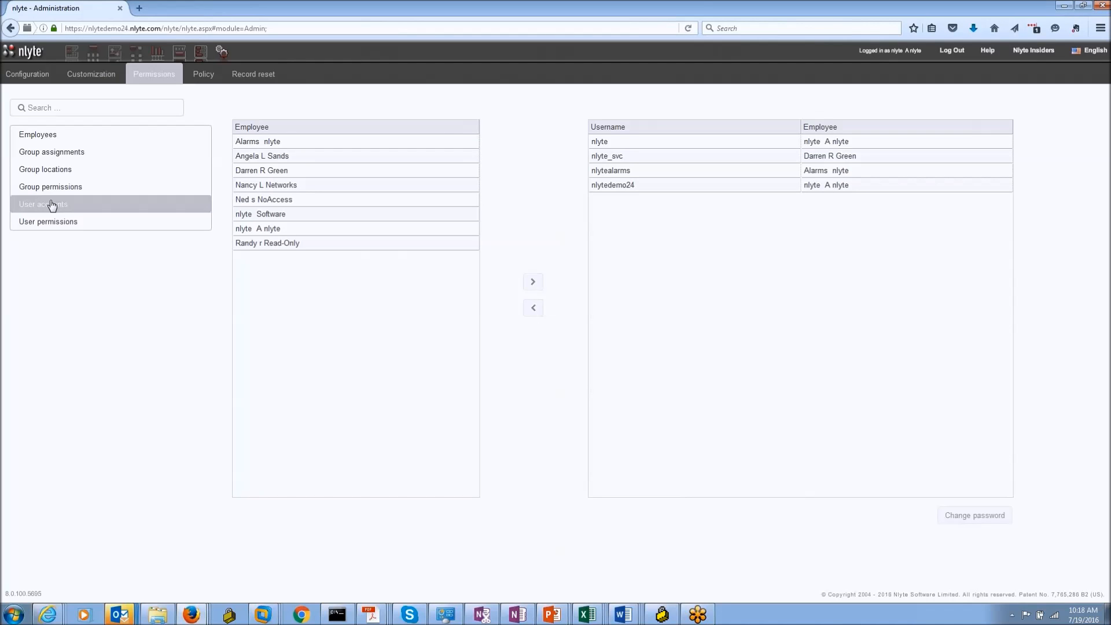
pyautogui.click(35, 139)
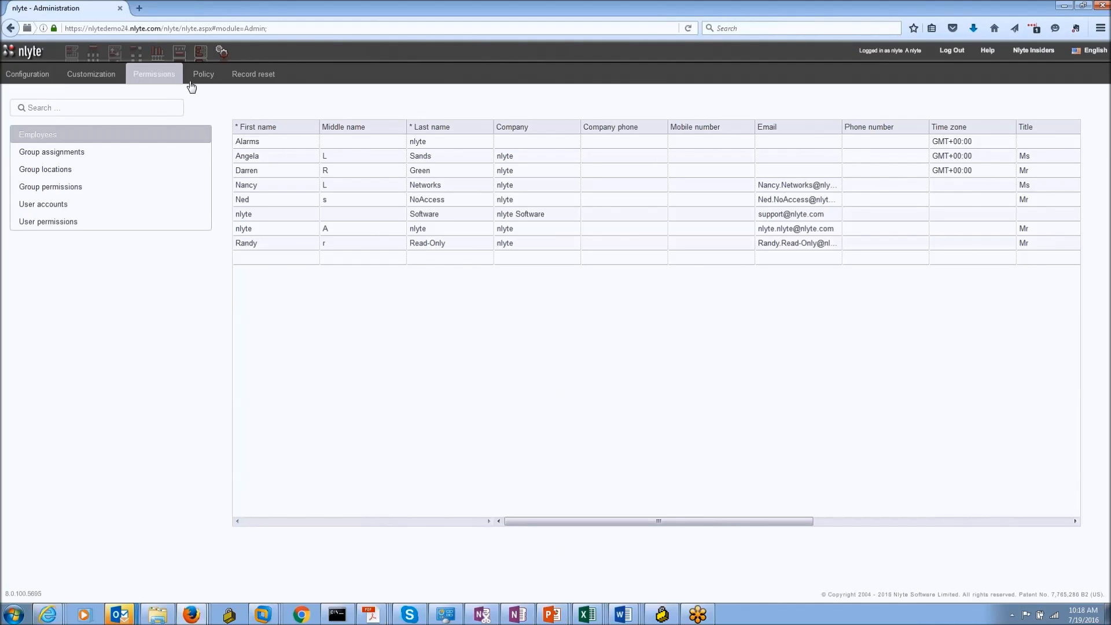
pyautogui.click(264, 260)
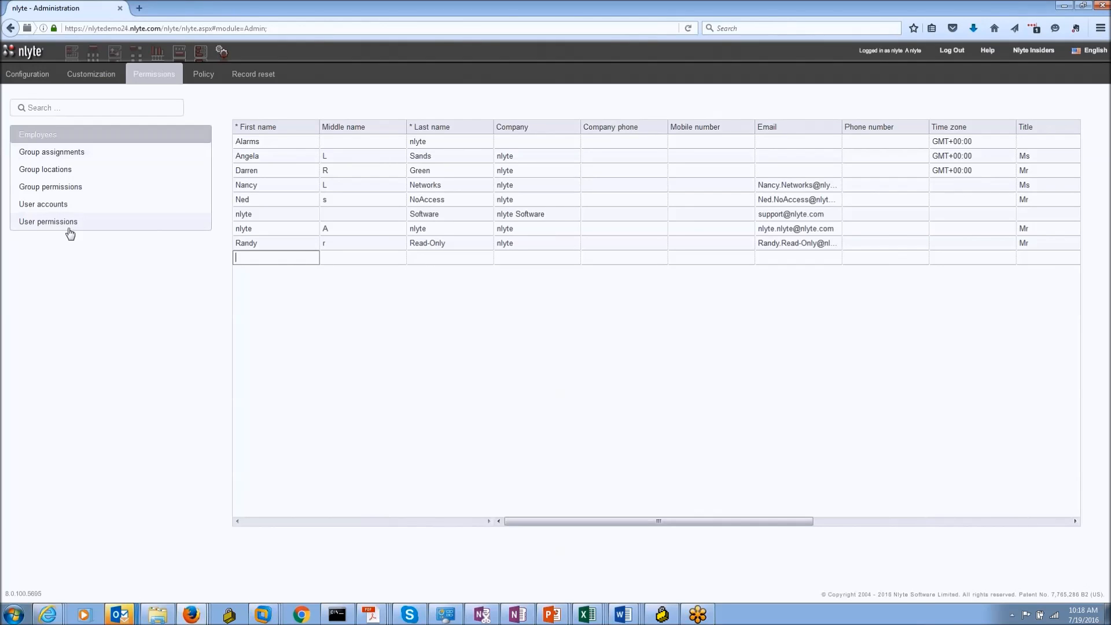
pyautogui.click(64, 207)
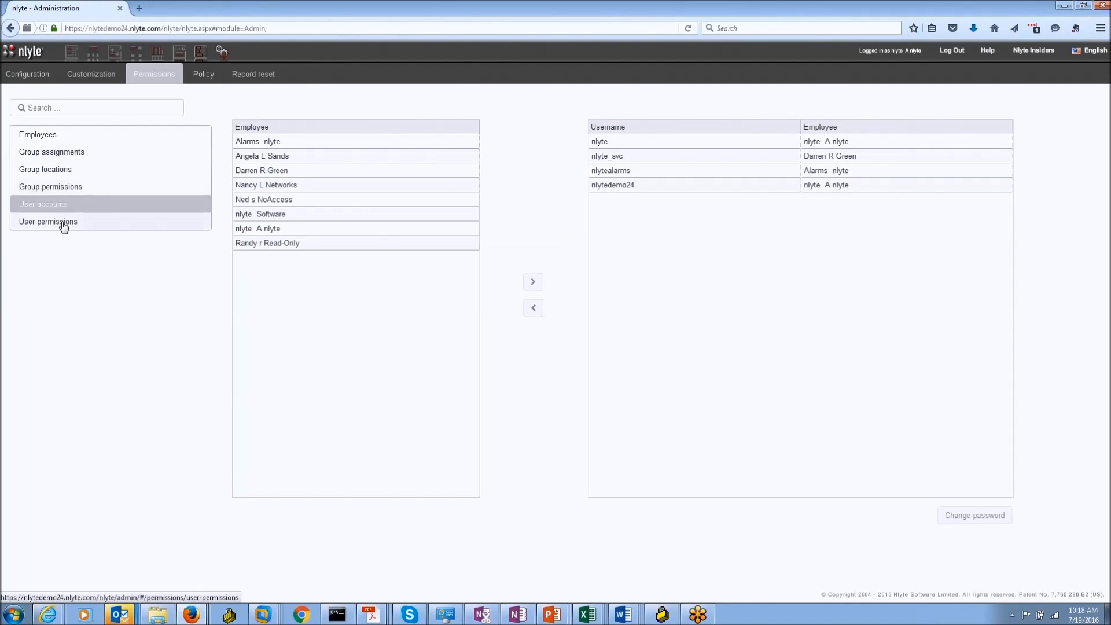
pyautogui.click(64, 222)
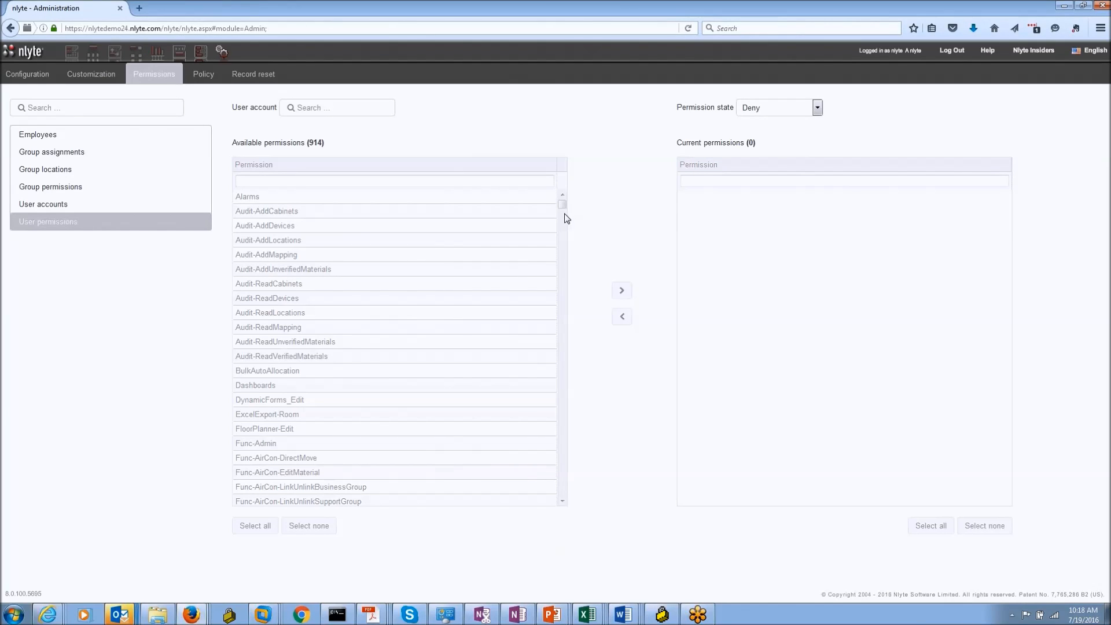
# Step: Reselect View, edit & link for the user account, then go to Group locations
pyautogui.click(744, 150)
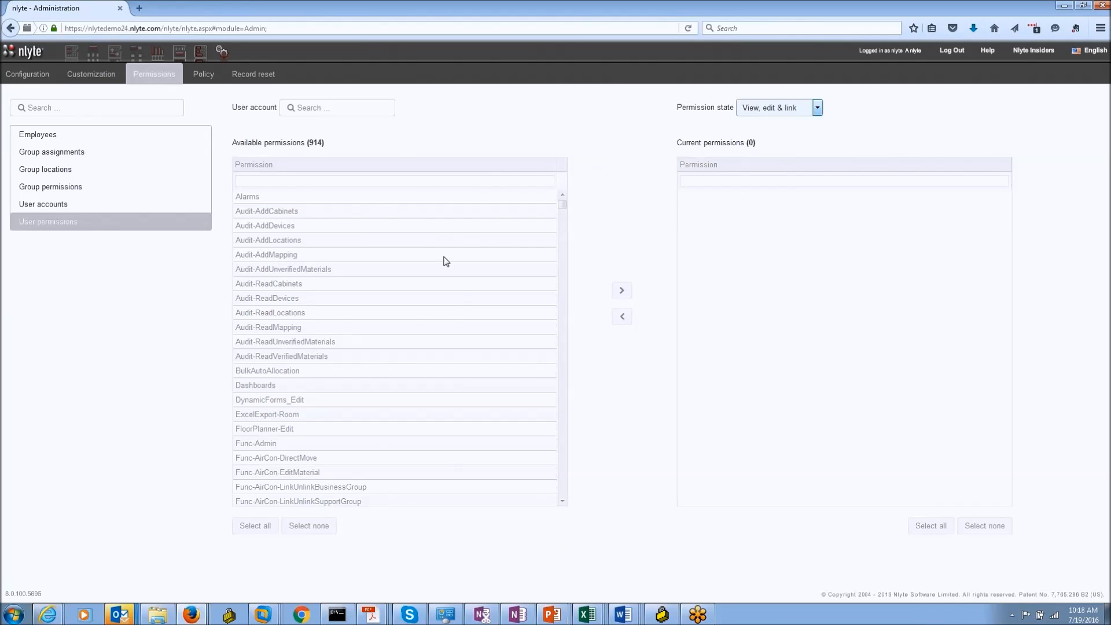
pyautogui.click(342, 108)
pyautogui.click(311, 134)
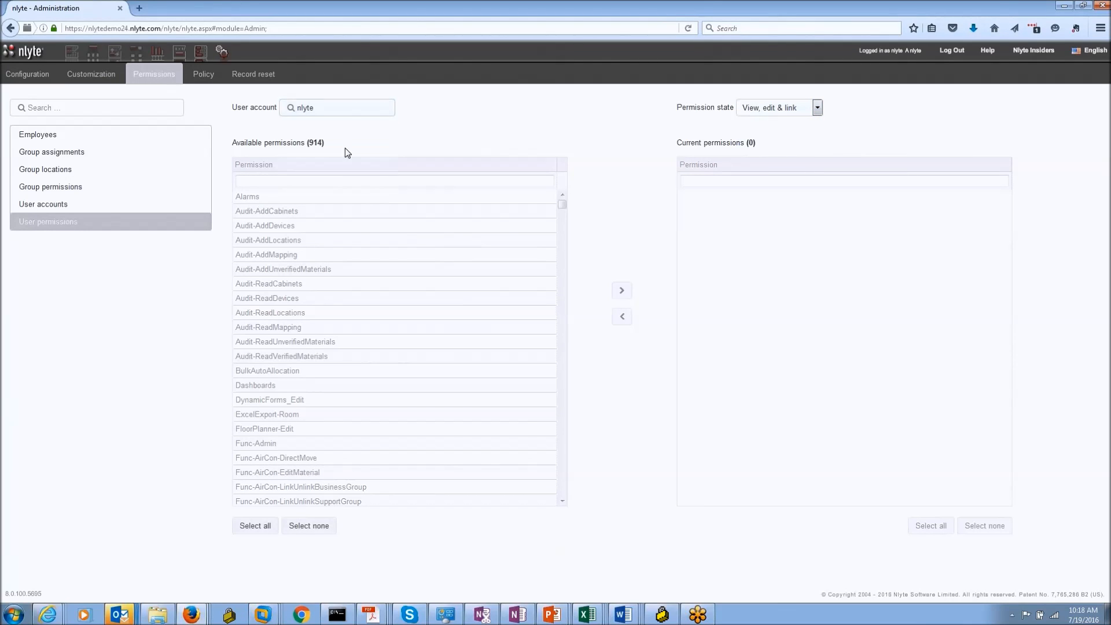
pyautogui.moveTo(1005, 205); pyautogui.dragTo(1007, 230)
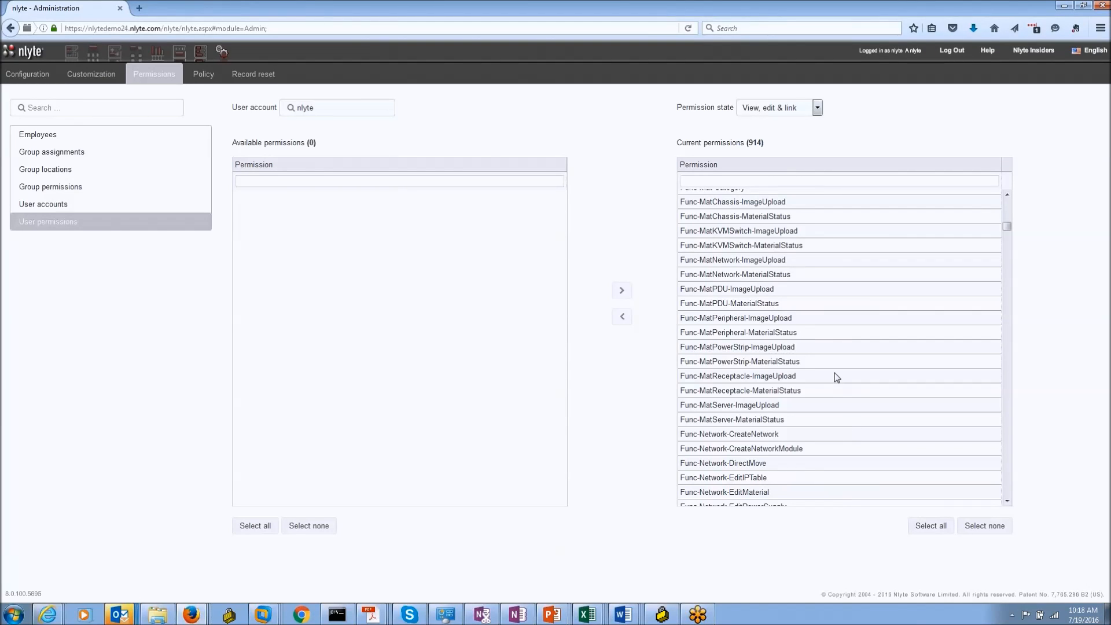
pyautogui.scroll(14, 835, 362)
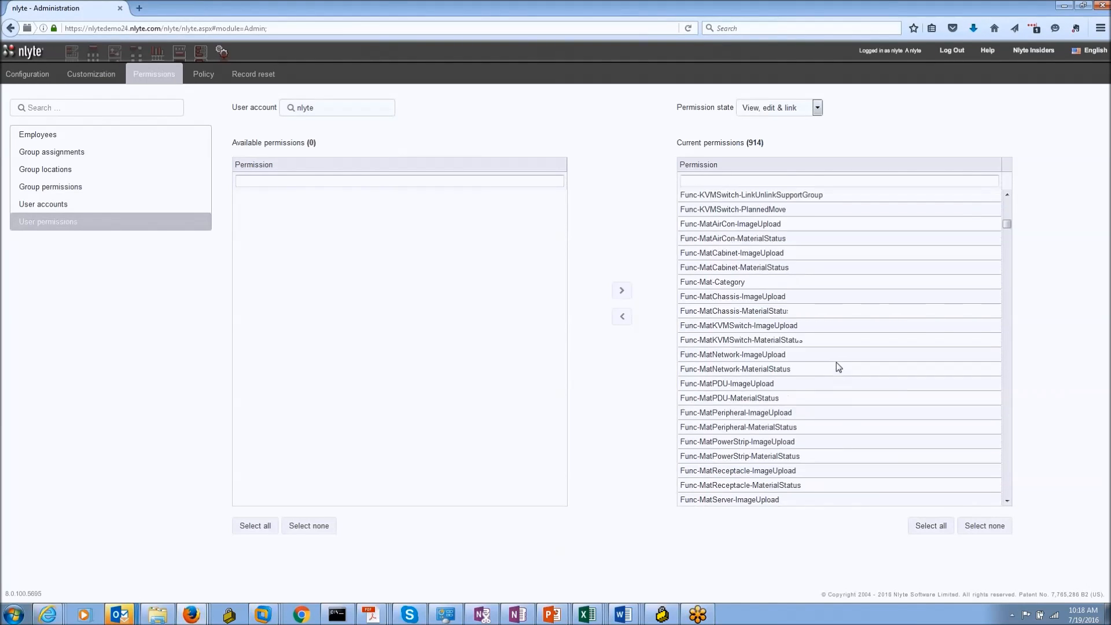
pyautogui.scroll(8, 812, 342)
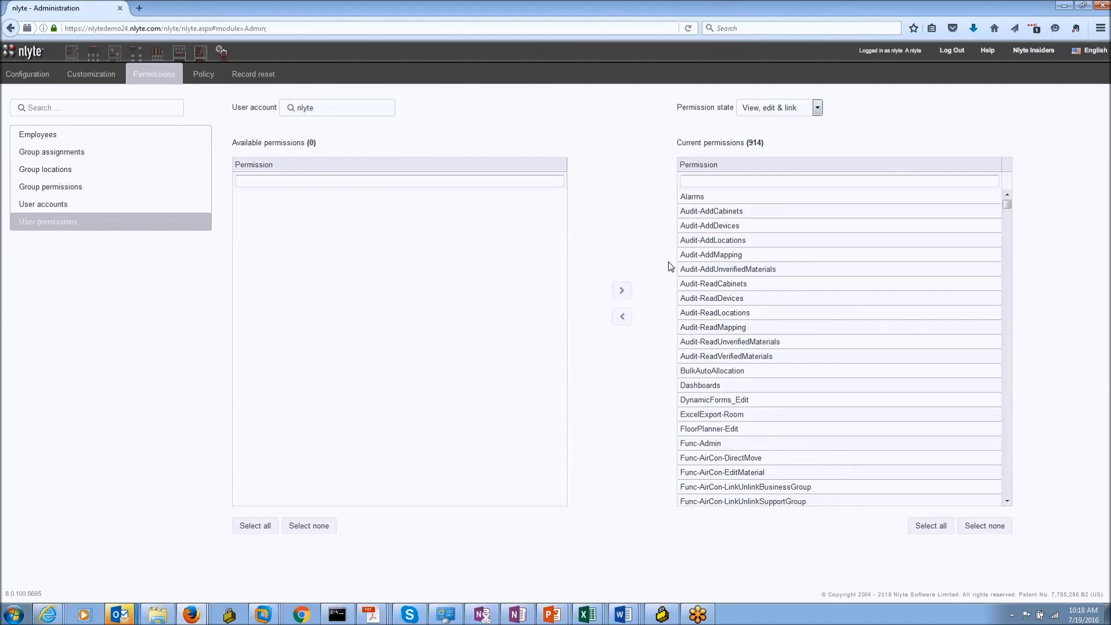
pyautogui.click(96, 172)
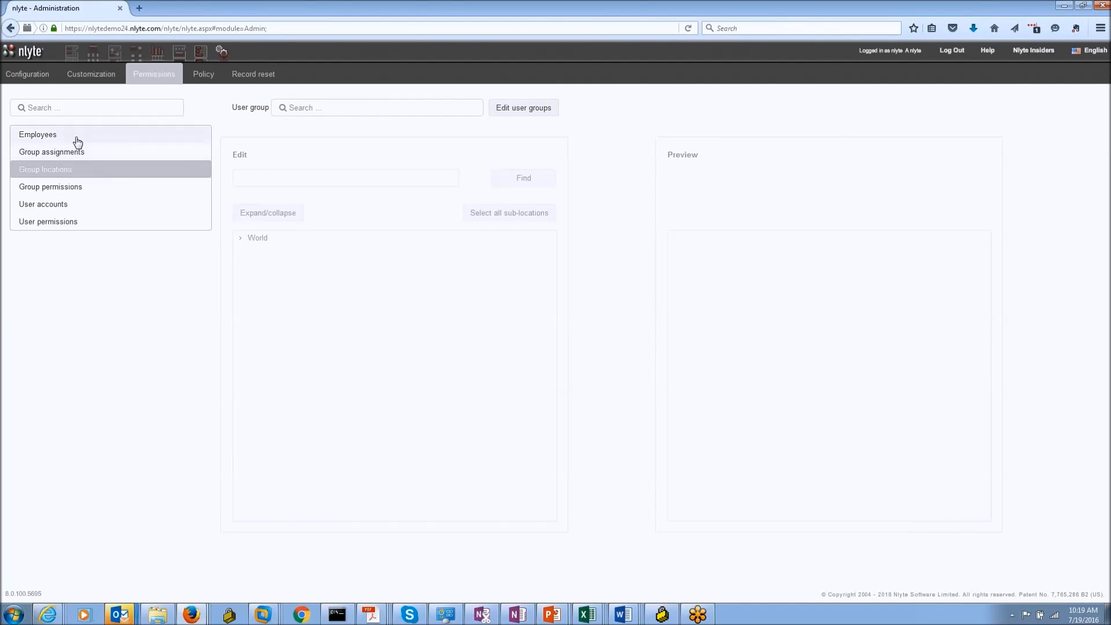
# Step: Return to Employees, toggle Configuration and Customization, and open Location groups under Customization
pyautogui.click(76, 136)
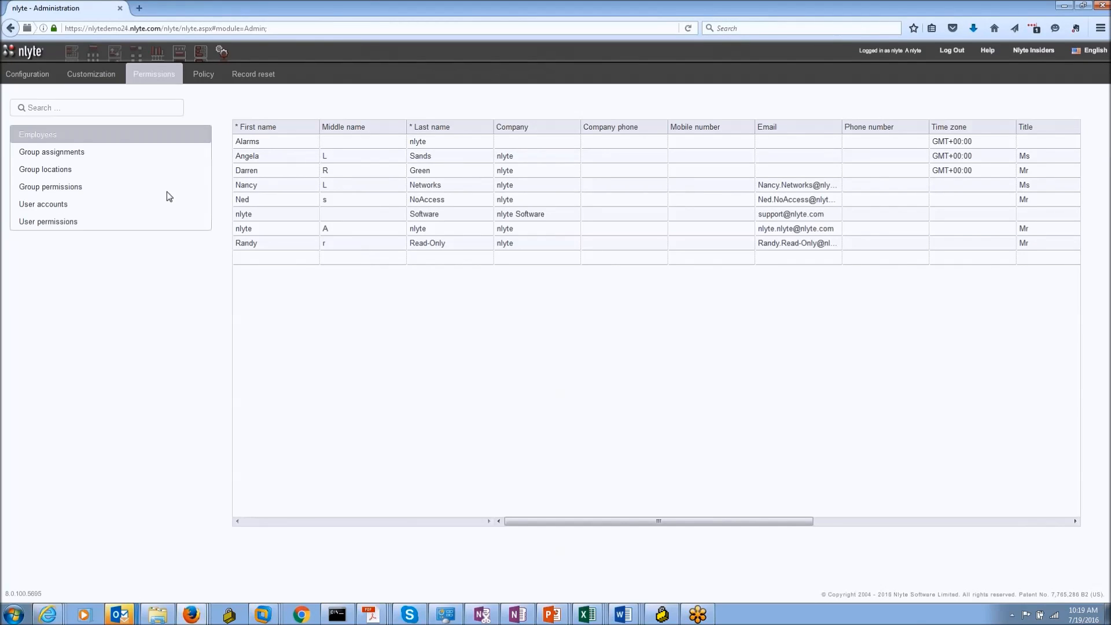
pyautogui.click(27, 82)
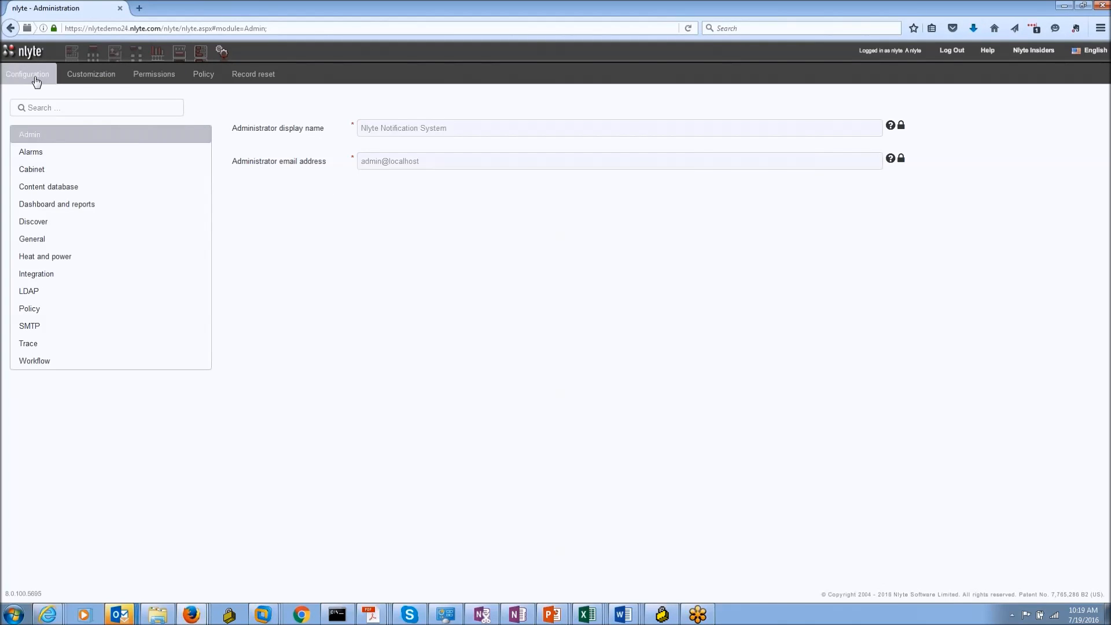
pyautogui.click(86, 80)
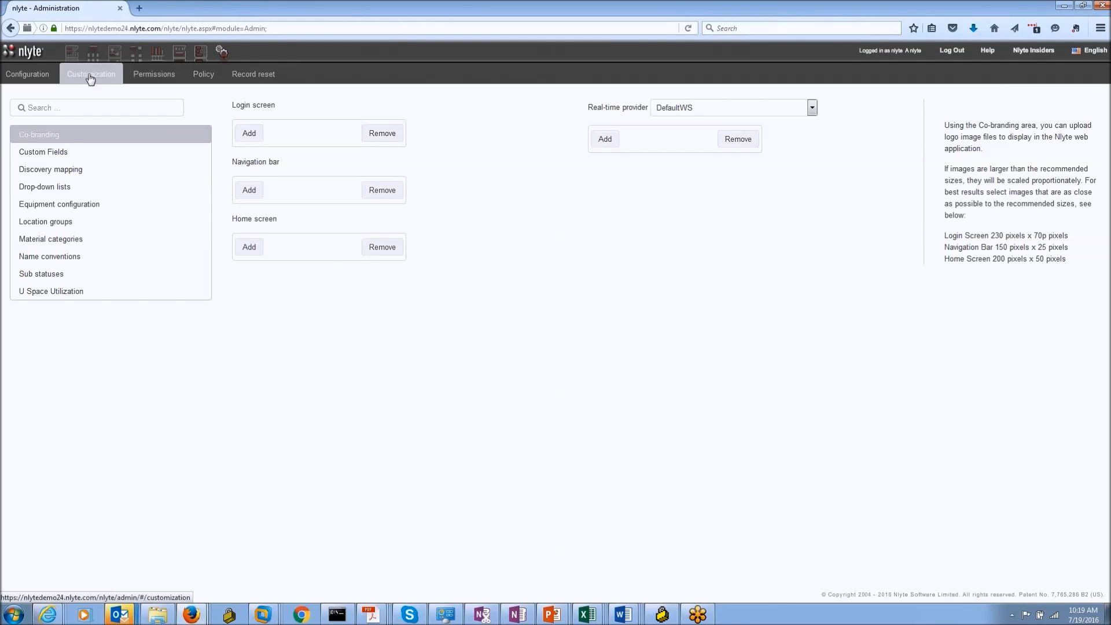
pyautogui.click(37, 84)
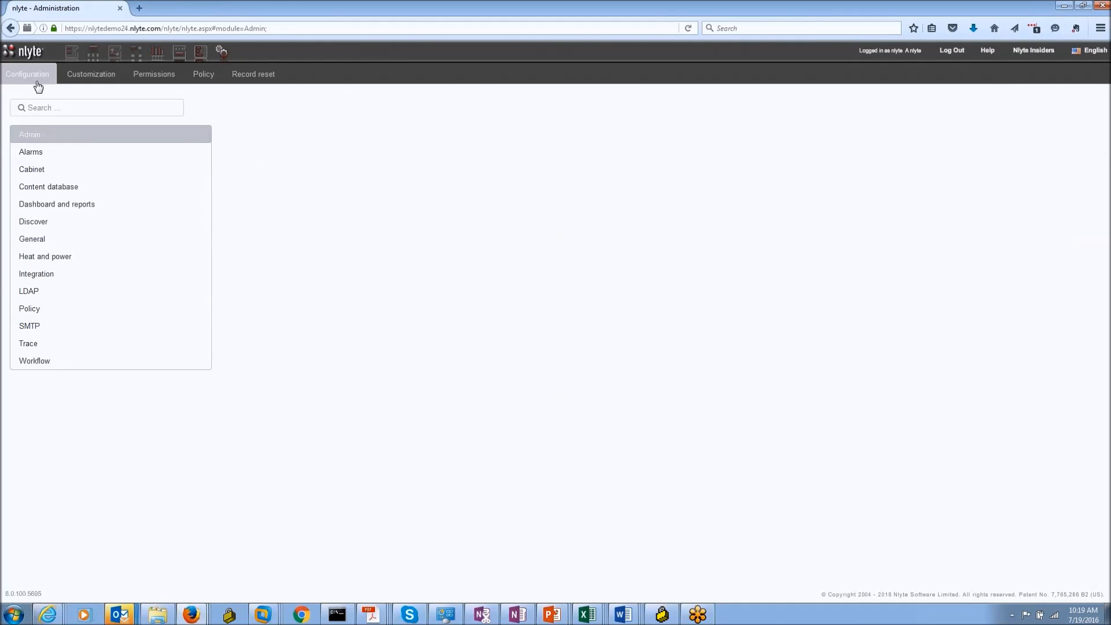
pyautogui.click(75, 85)
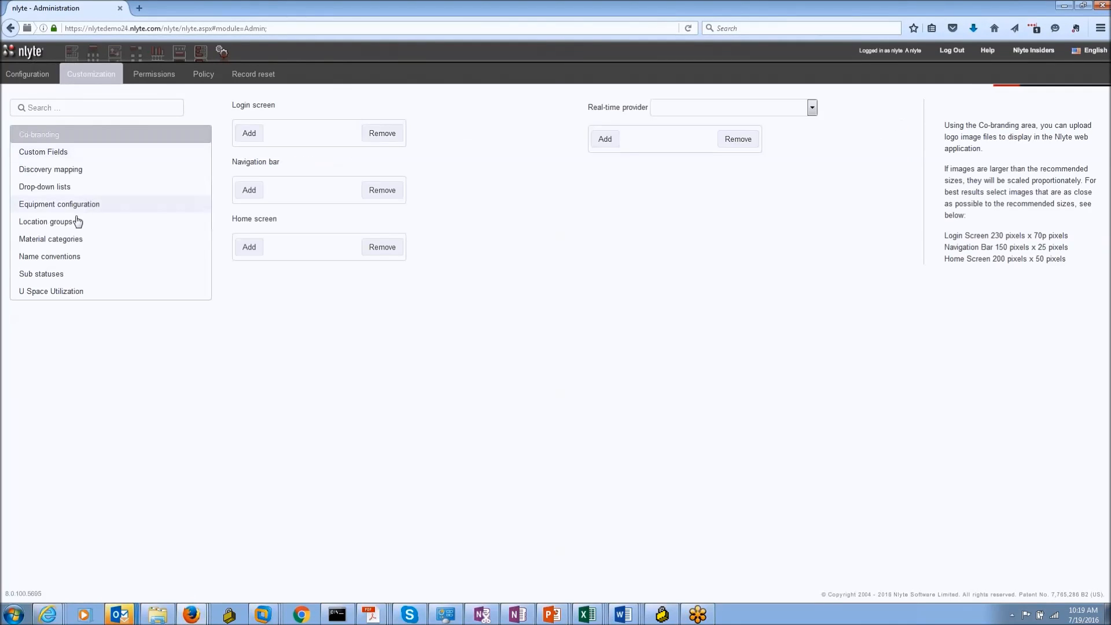
pyautogui.click(76, 226)
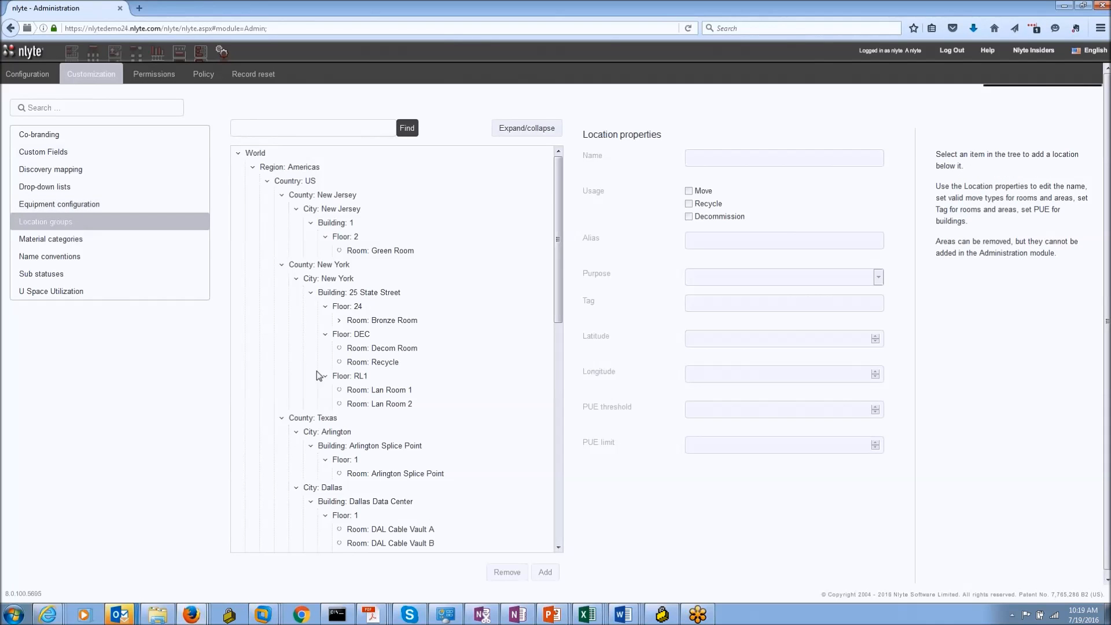
# Step: Scroll the Location groups tree from World down to London and back toward the top
pyautogui.scroll(-6, 564, 285)
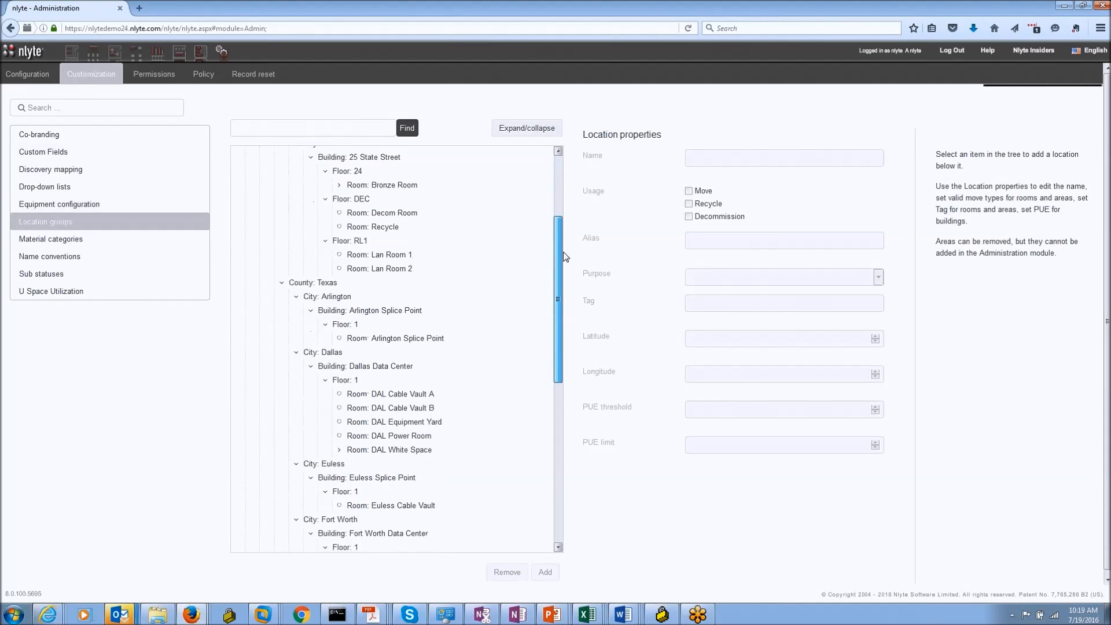
pyautogui.scroll(-9, 564, 285)
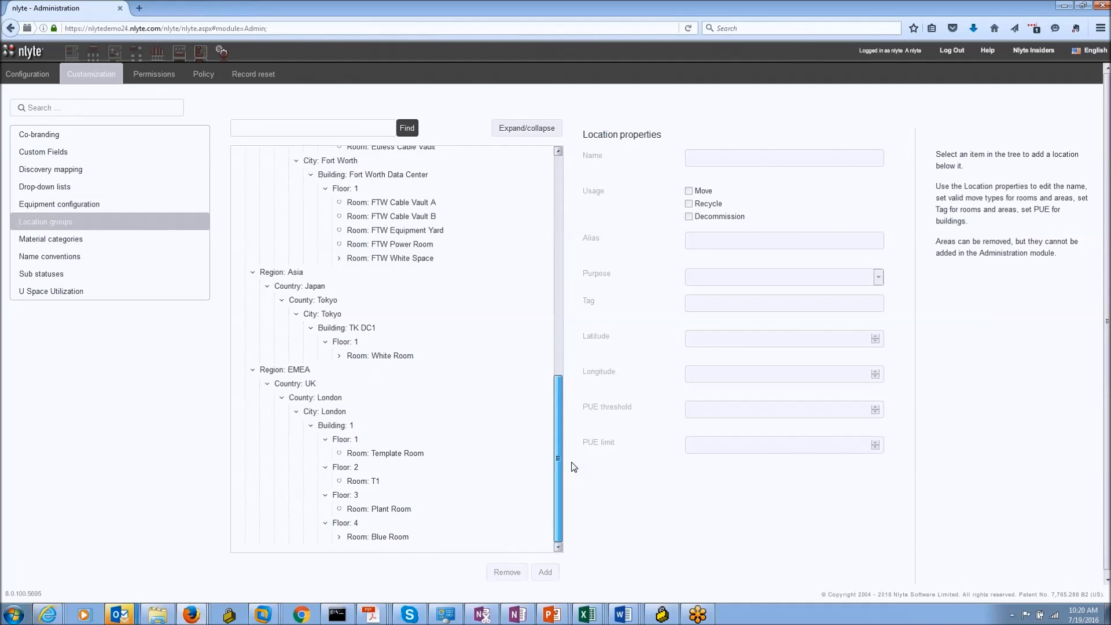
pyautogui.moveTo(557, 462); pyautogui.dragTo(557, 172)
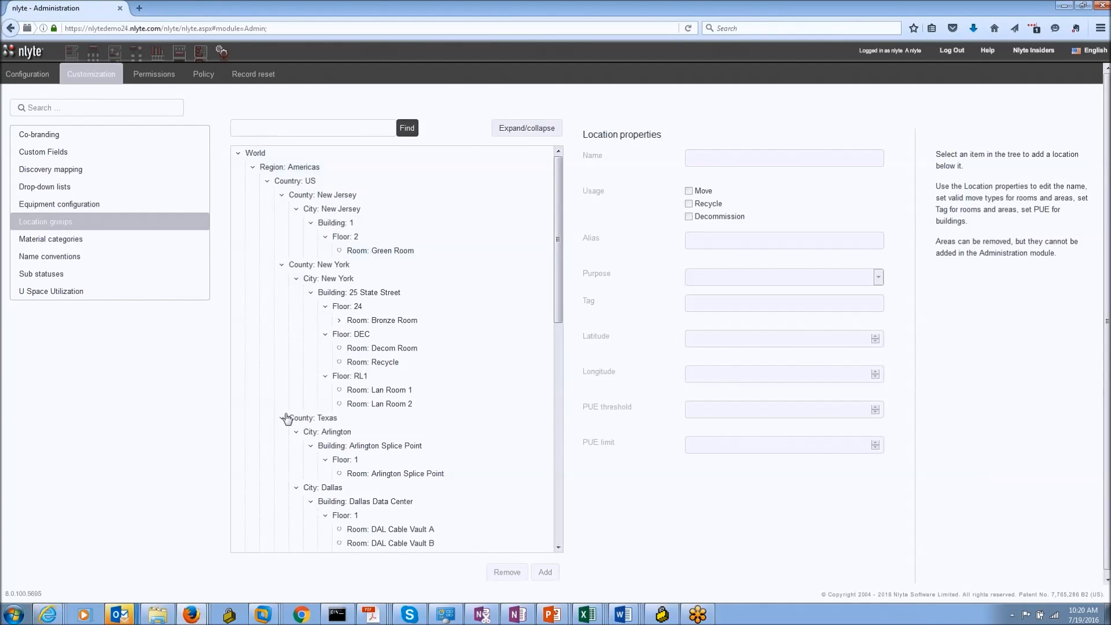
pyautogui.moveTo(557, 302); pyautogui.dragTo(529, 269)
# Step: Collapse the County: New Jersey, County: New York and Country: US branches
pyautogui.click(282, 195)
pyautogui.click(282, 209)
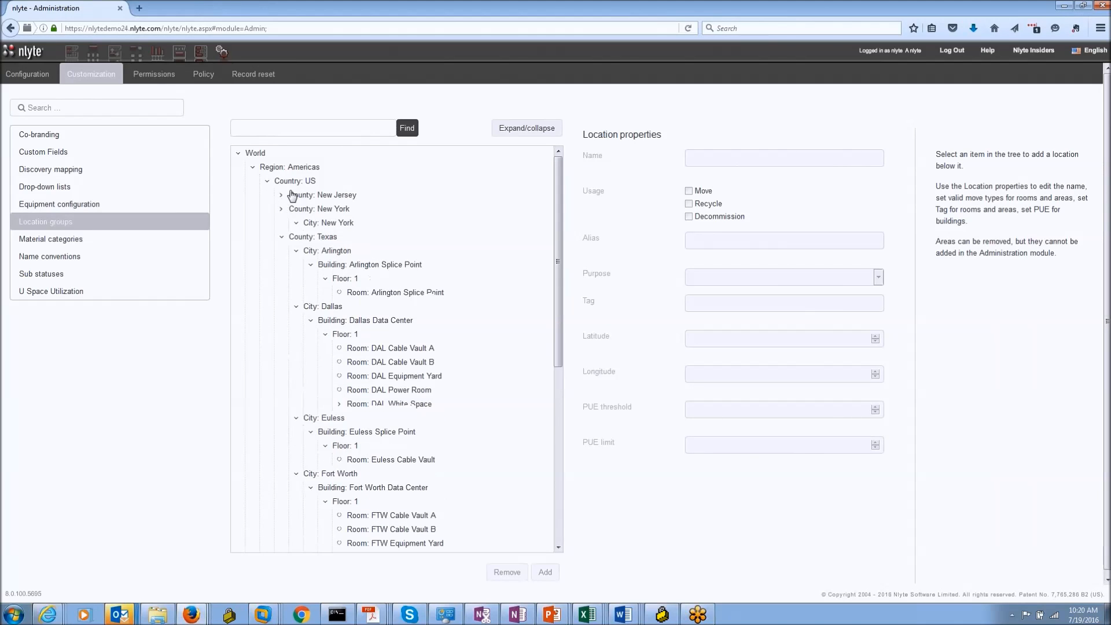
pyautogui.click(298, 182)
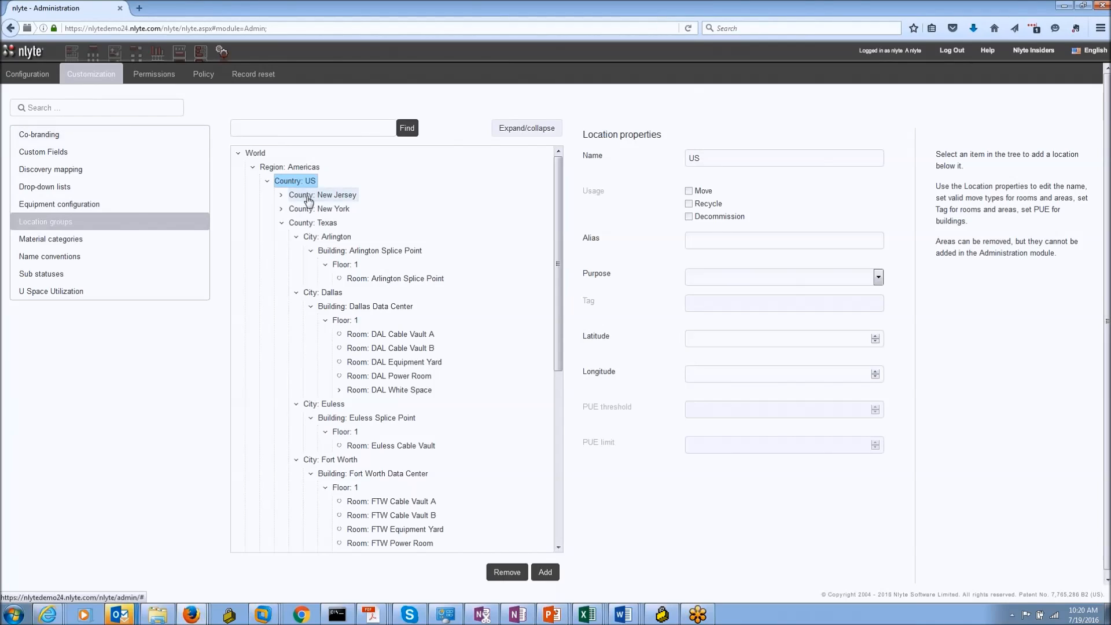
pyautogui.click(267, 181)
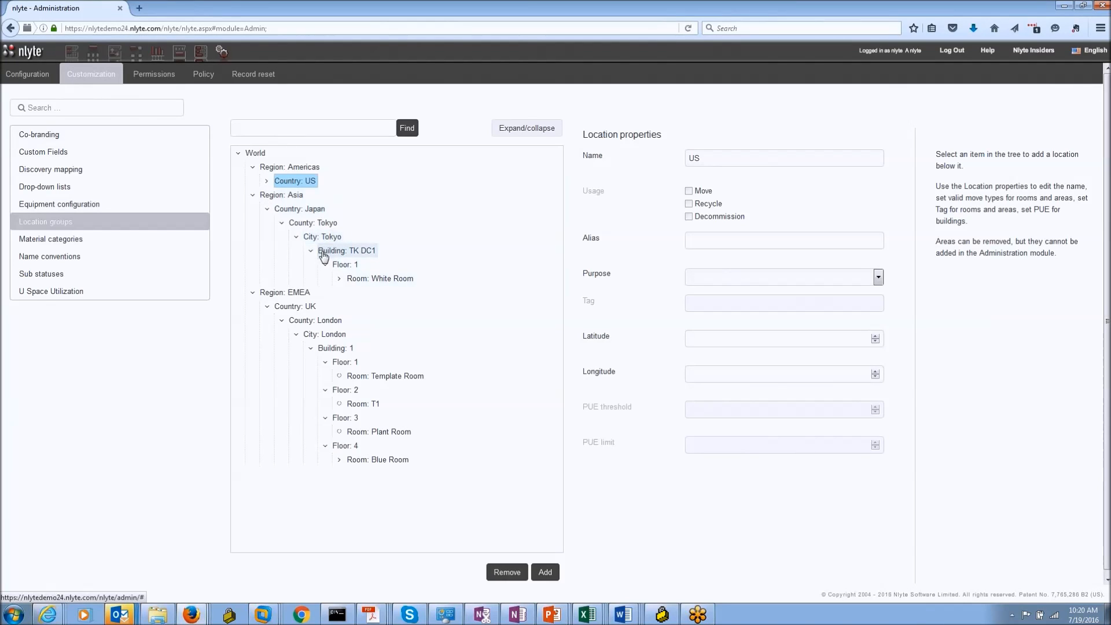
# Step: Select City: Tokyo as parent and start a new location with Add
pyautogui.click(340, 253)
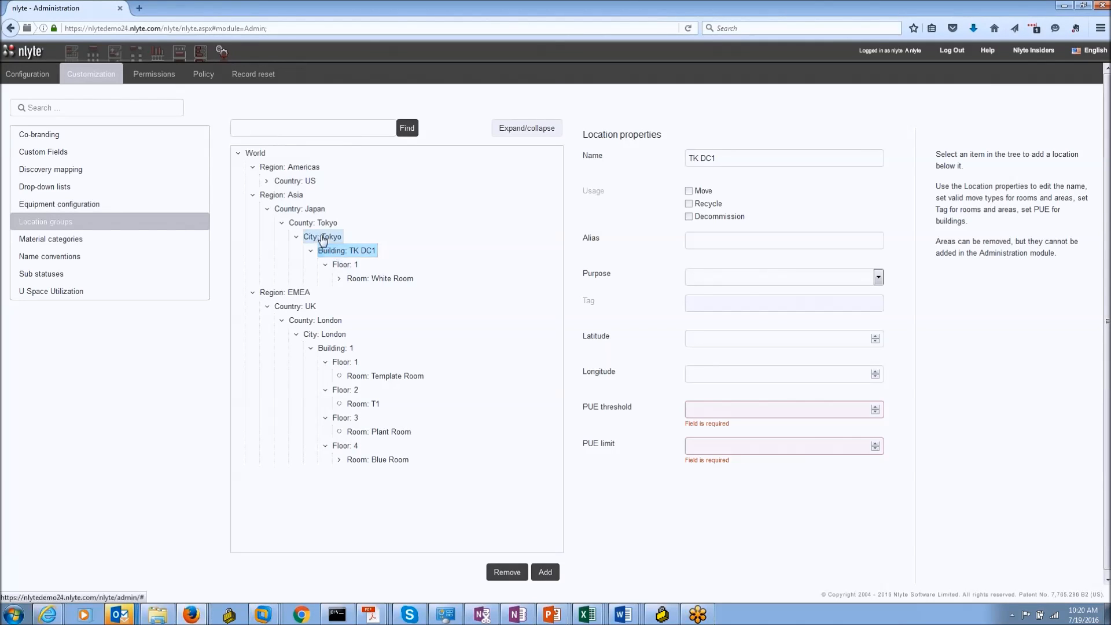
pyautogui.click(323, 240)
pyautogui.click(543, 571)
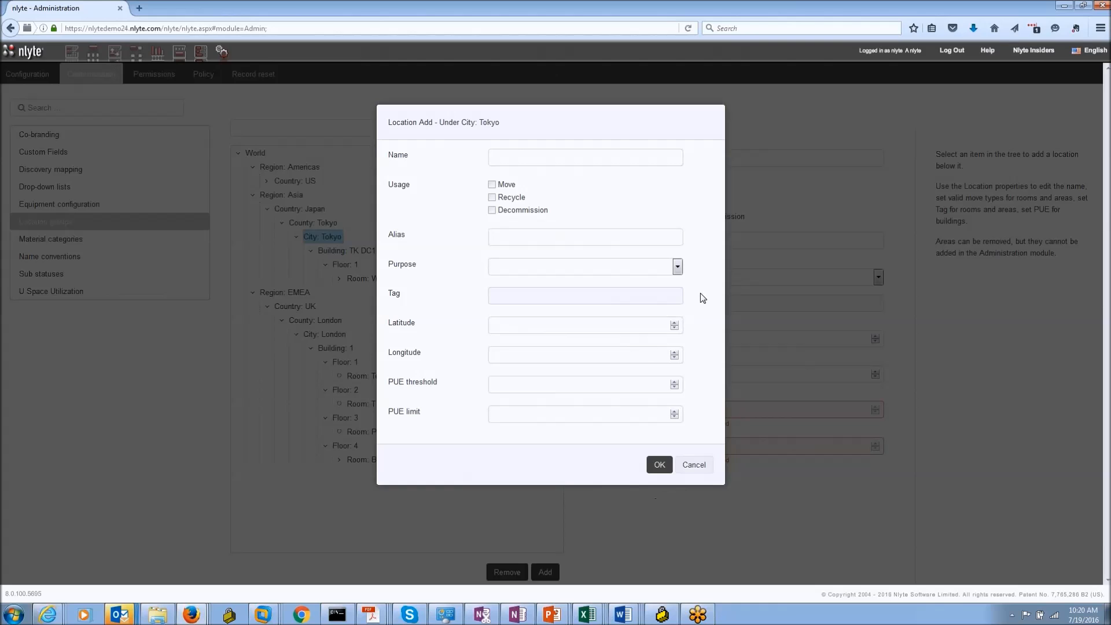
# Step: Check the Purpose choices without picking one, then cancel the new Tokyo location
pyautogui.click(677, 266)
pyautogui.click(677, 266)
pyautogui.click(696, 463)
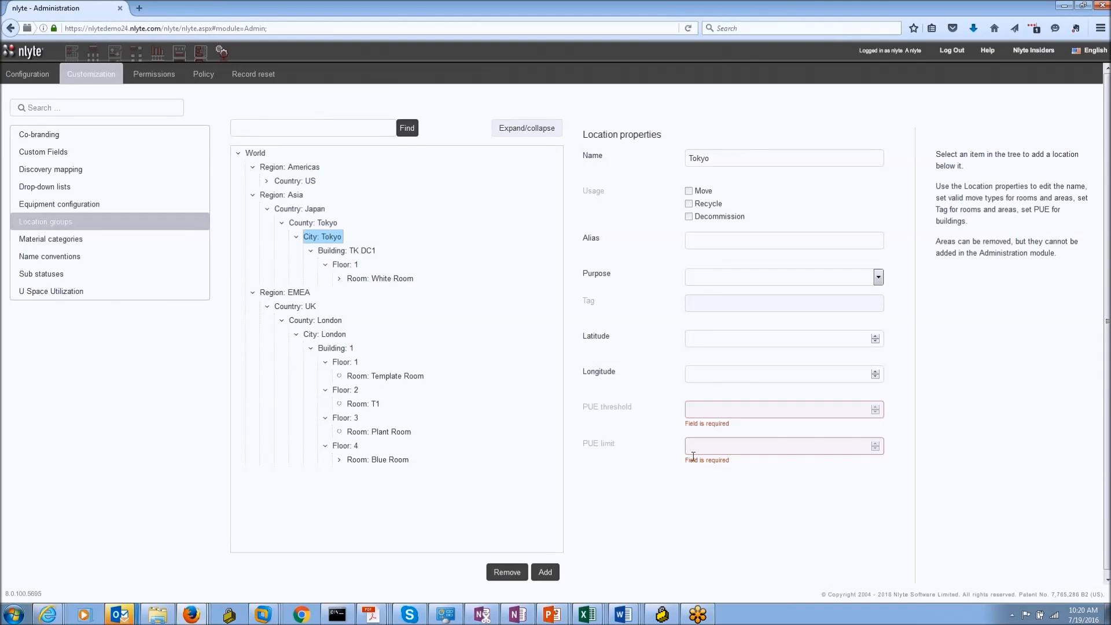
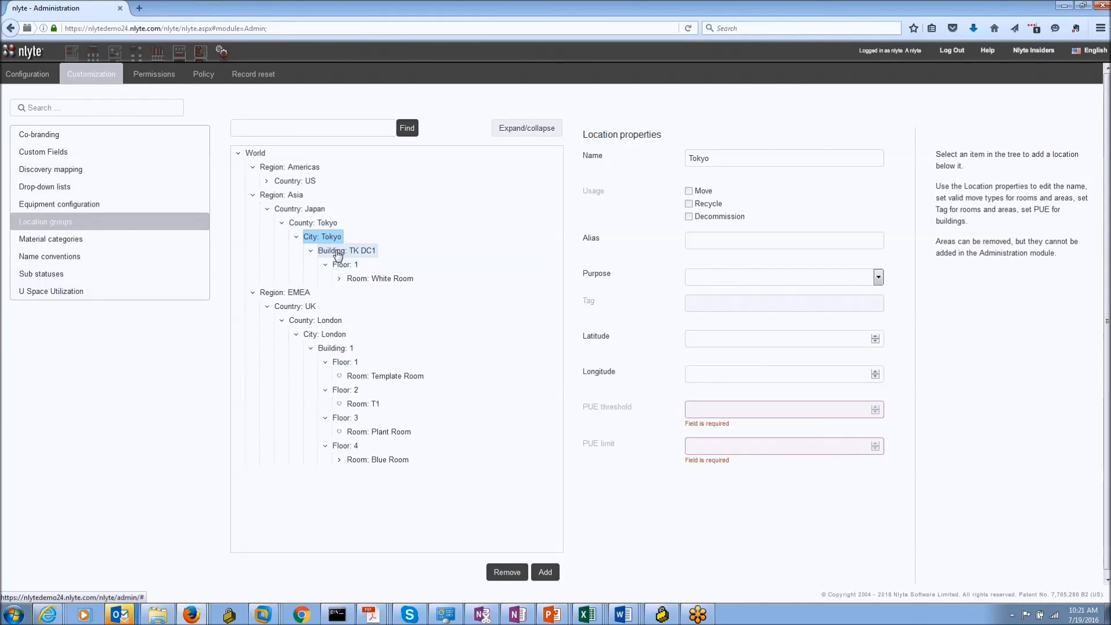
# Step: Under Building: TK DC1, add a new location named 'Test Floor' alongside Floor 1
pyautogui.click(338, 253)
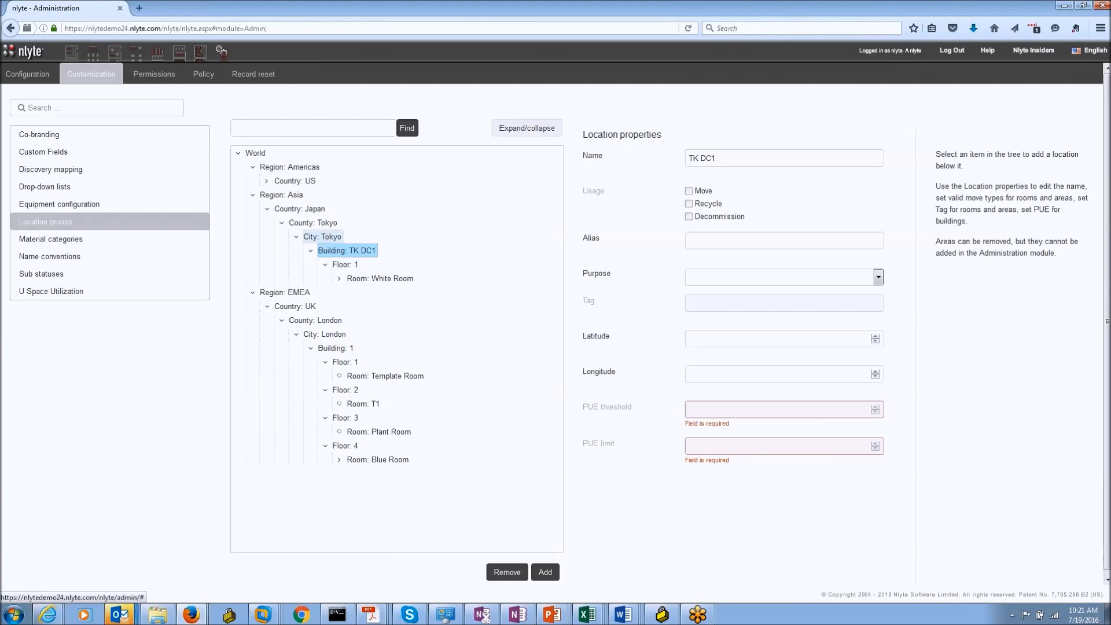
pyautogui.moveTo(697, 614)
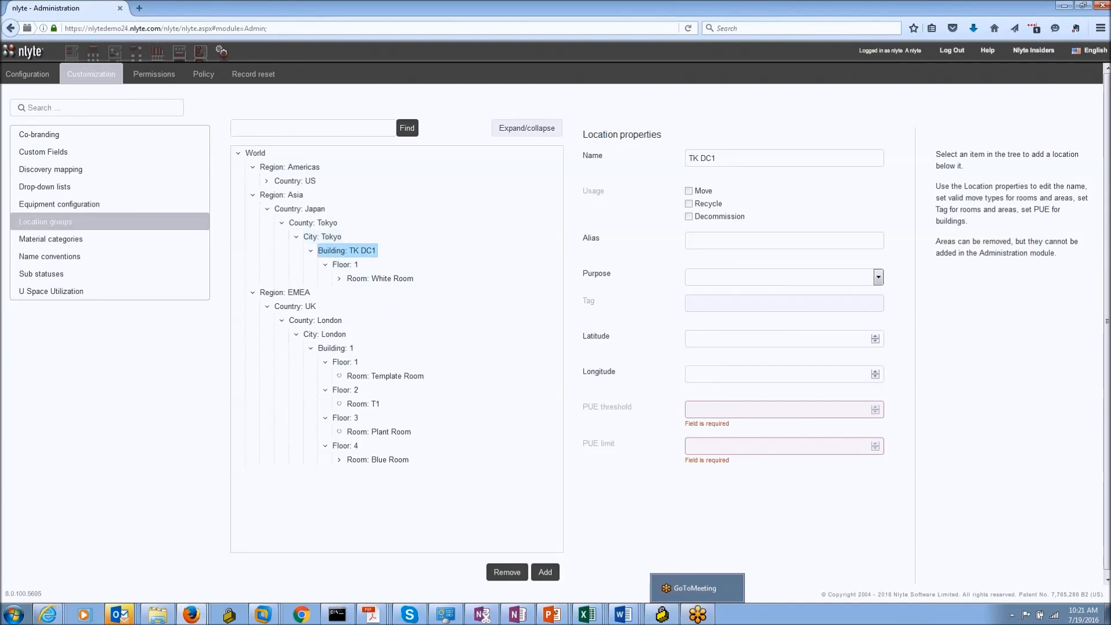
pyautogui.click(545, 572)
pyautogui.click(539, 157)
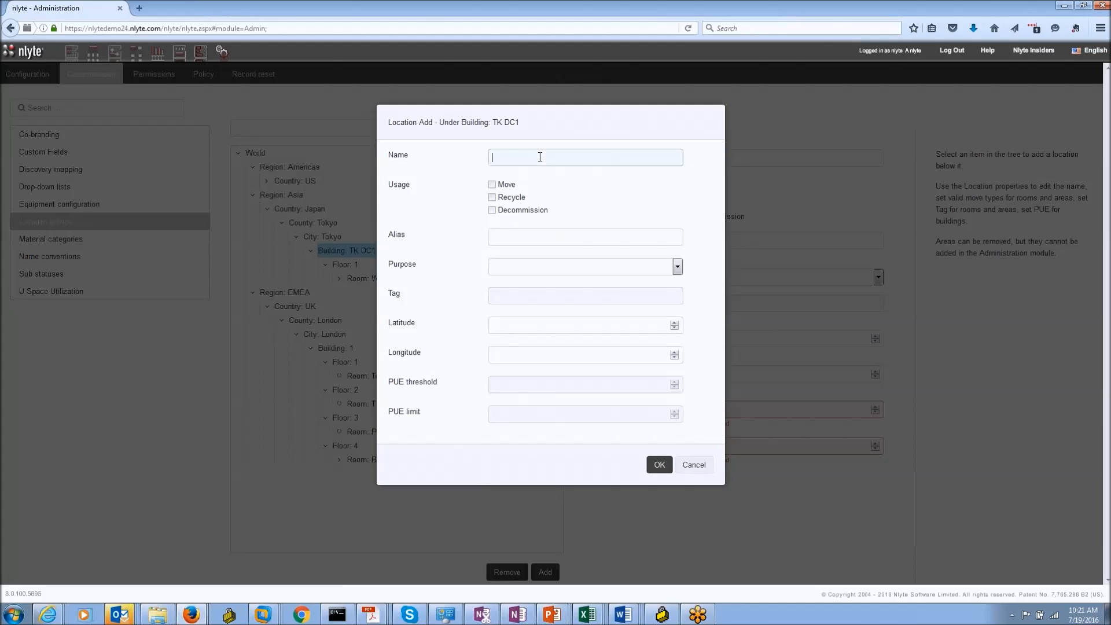
pyautogui.write('Test Floor')
pyautogui.click(493, 197)
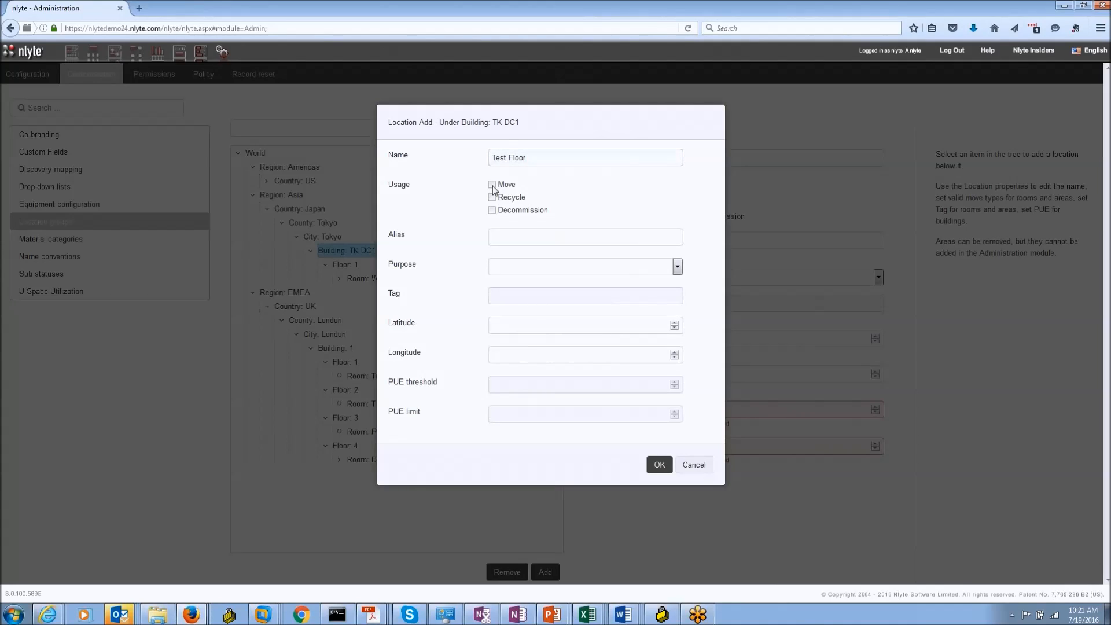
pyautogui.click(659, 465)
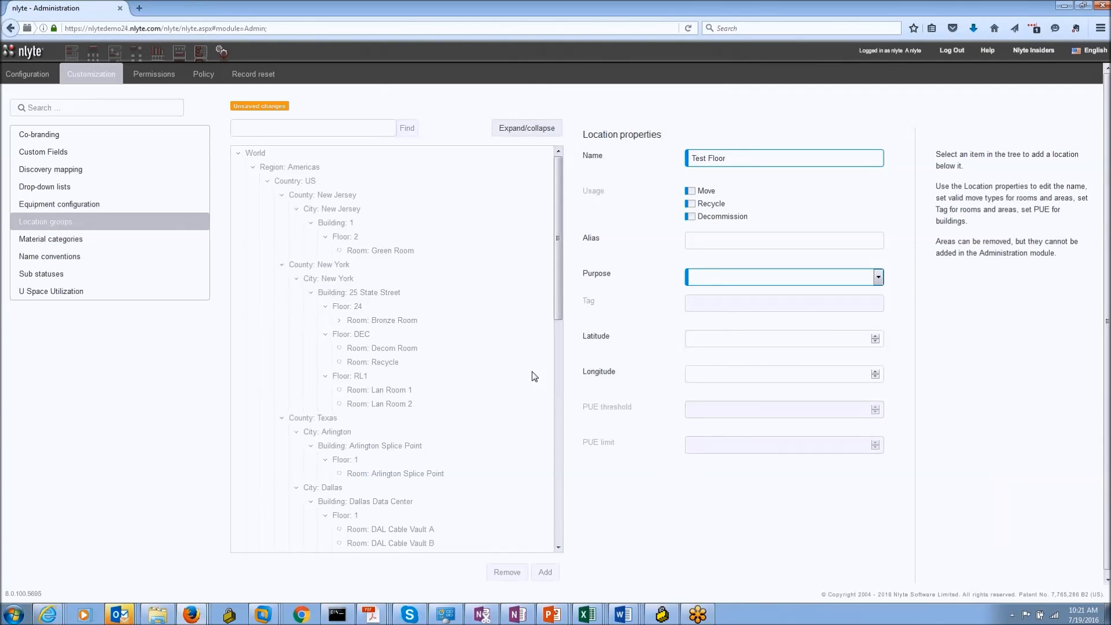
pyautogui.moveTo(560, 228); pyautogui.dragTo(558, 448)
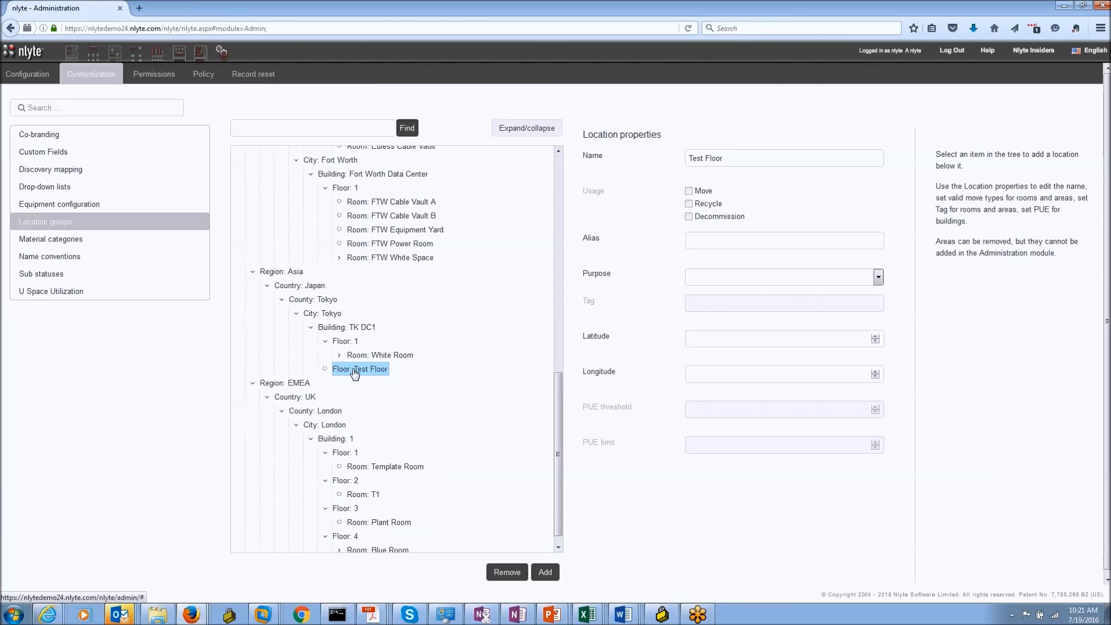
# Step: Under Floor: Test Floor, add a location named 'Test Floor' allowing Move, Recycle and Decommission, with no purpose
pyautogui.click(548, 572)
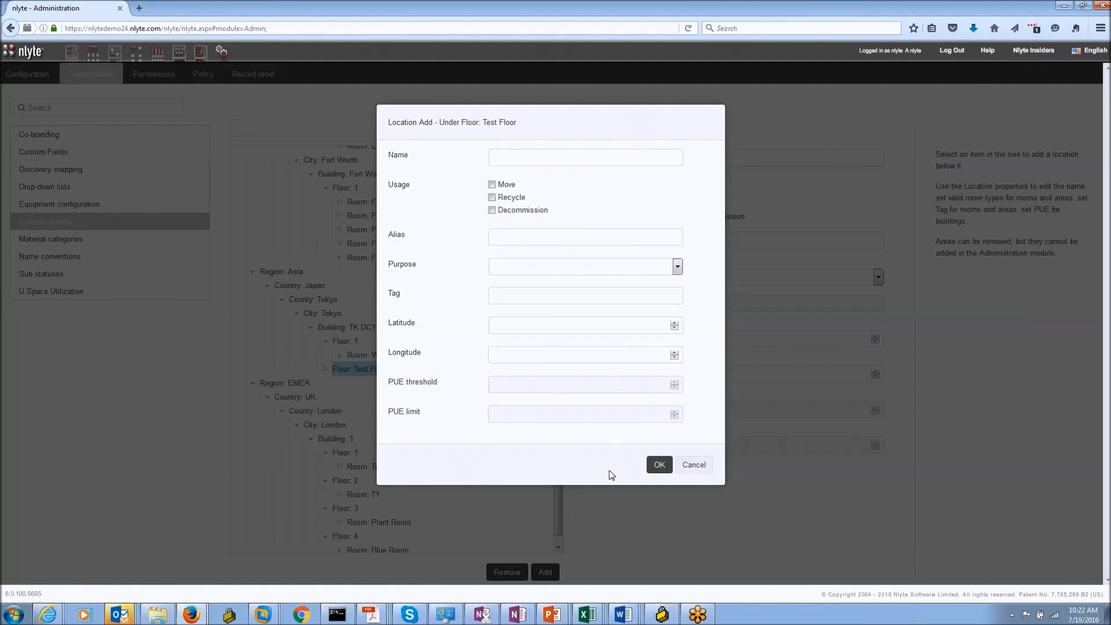
pyautogui.click(492, 184)
pyautogui.click(492, 197)
pyautogui.click(491, 210)
pyautogui.click(513, 158)
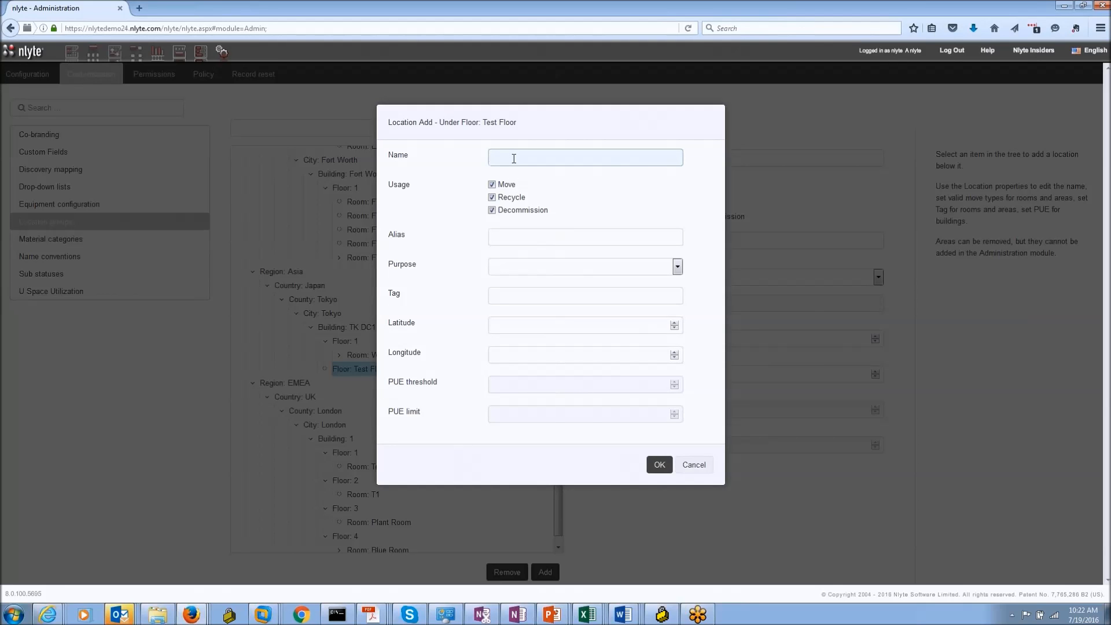
pyautogui.write('Test Floor')
pyautogui.click(644, 270)
pyautogui.click(691, 266)
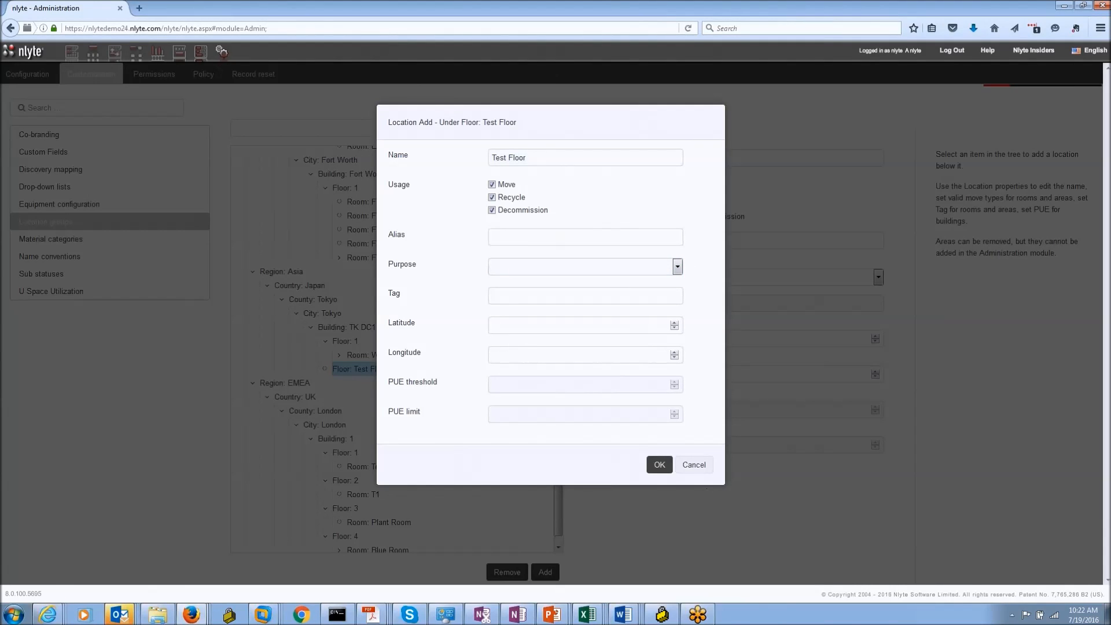
pyautogui.click(659, 464)
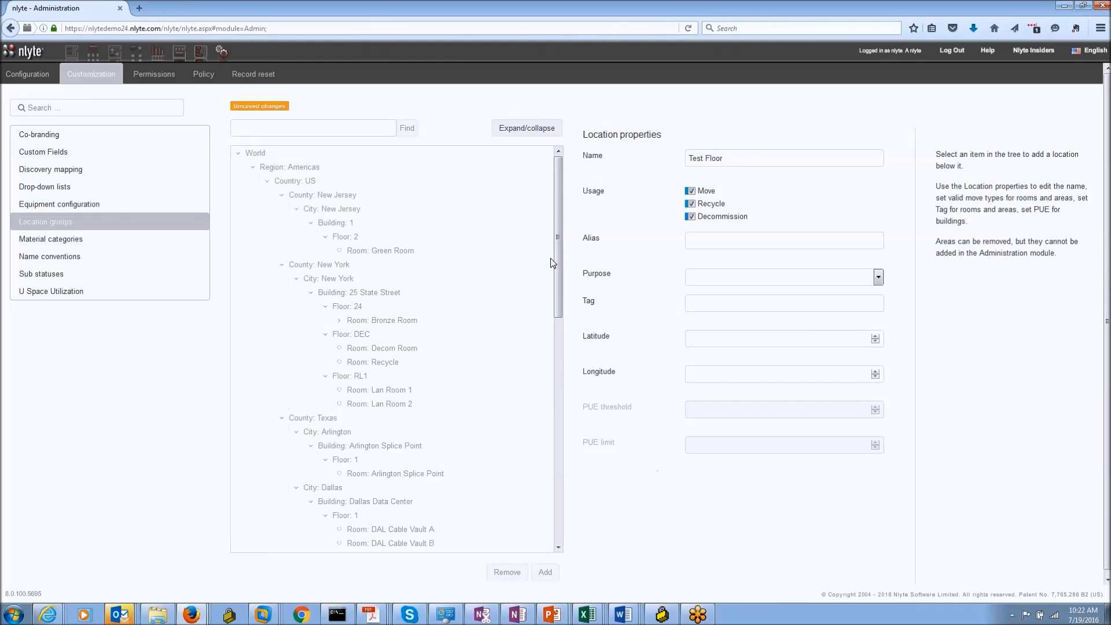
pyautogui.moveTo(559, 274); pyautogui.dragTo(558, 463)
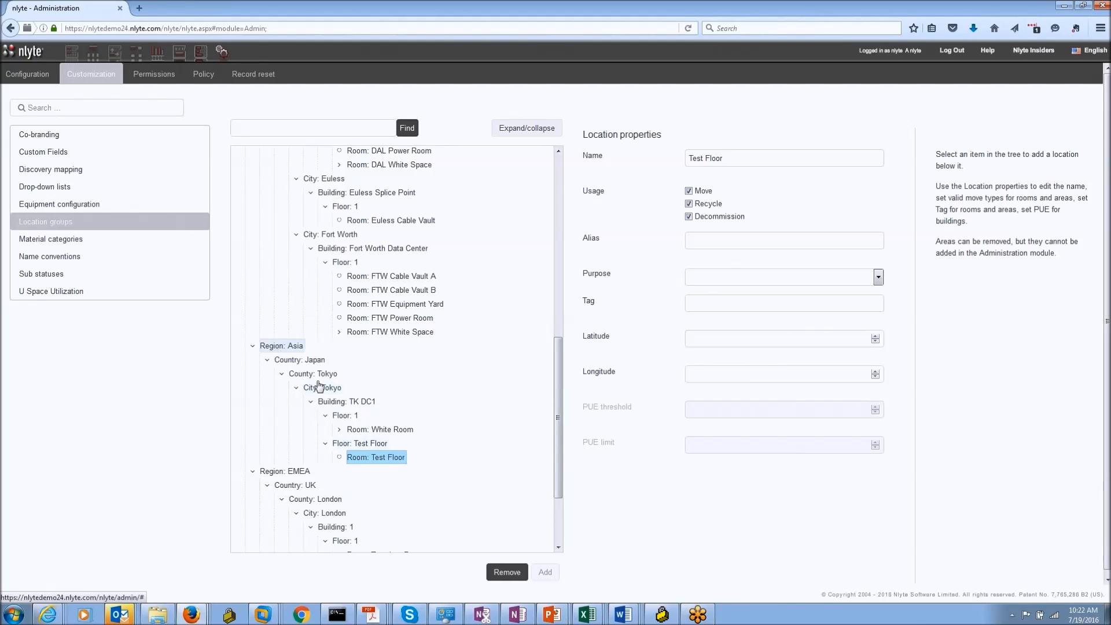
# Step: Change the room under Floor: Test Floor from 'Test Floor' to 'Test Room' and save it
pyautogui.click(365, 444)
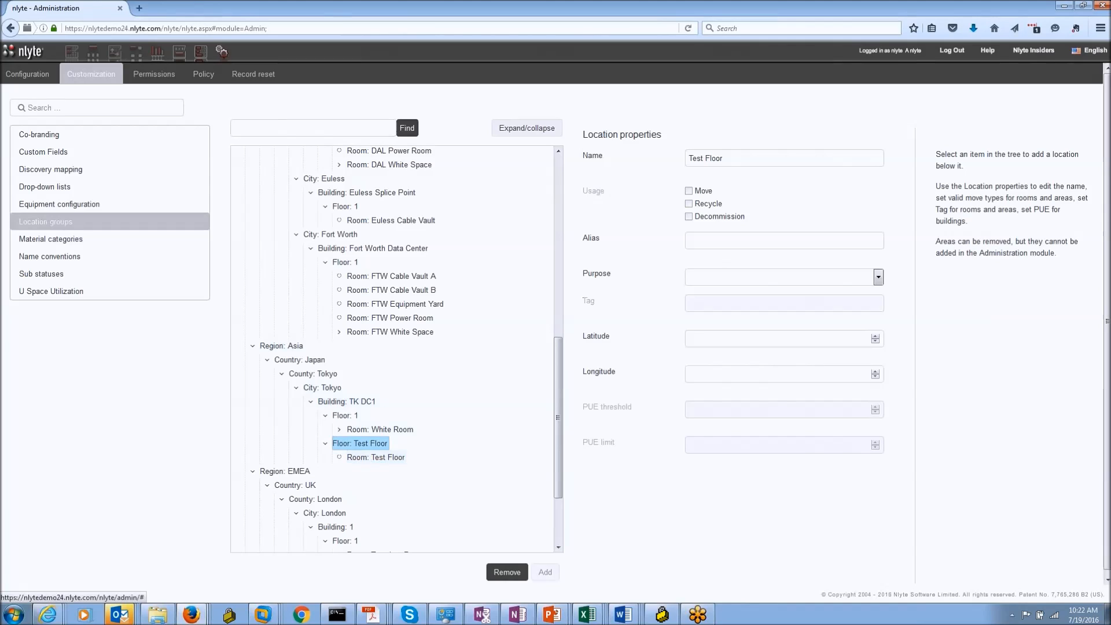
pyautogui.click(370, 462)
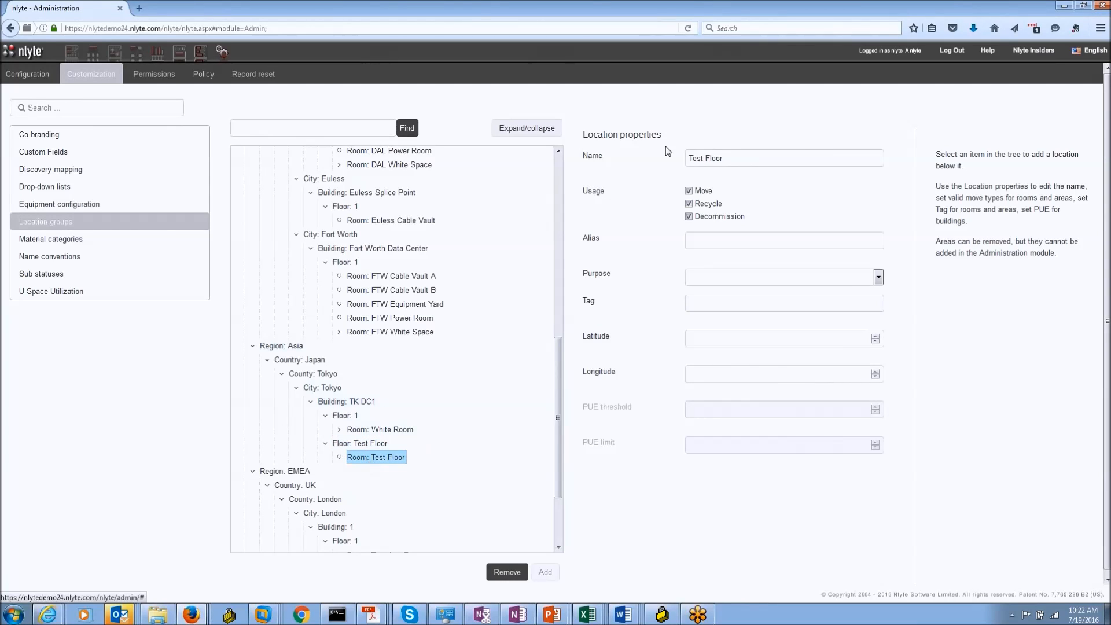
pyautogui.click(727, 163)
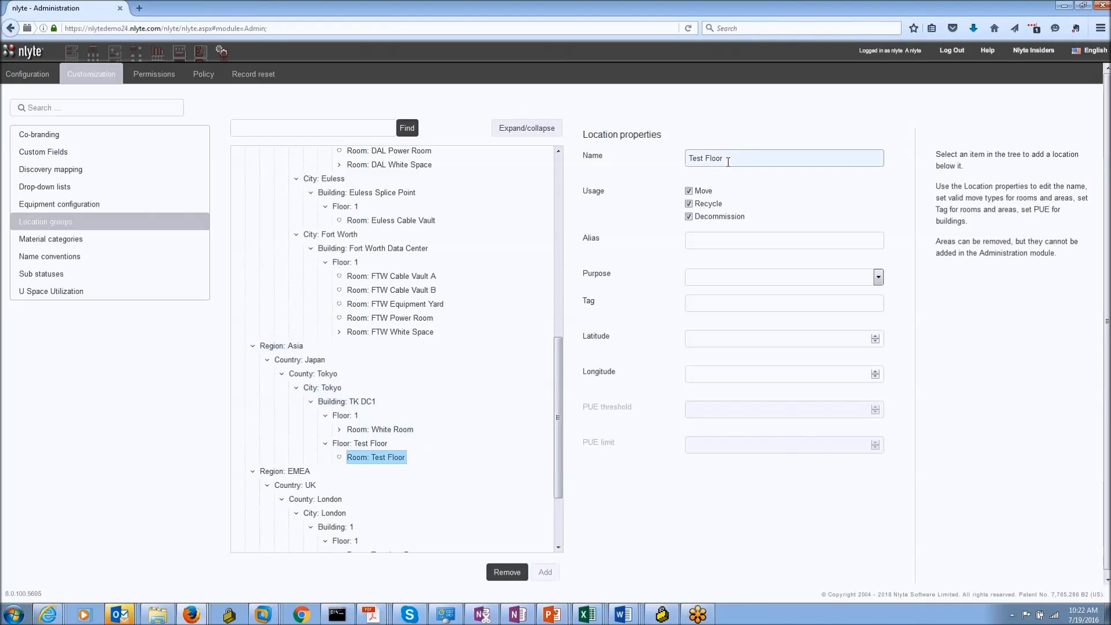
pyautogui.press('BackSpace')
pyautogui.press('BackSpace')
pyautogui.press('BackSpace')
pyautogui.press('BackSpace')
pyautogui.write('Room')
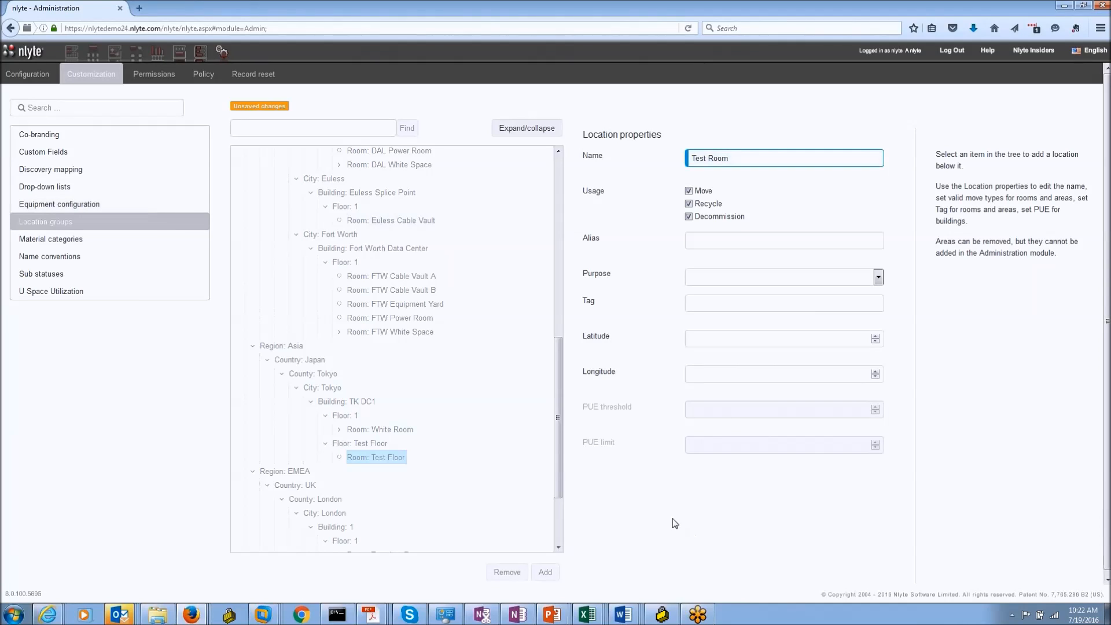
pyautogui.press('Return')
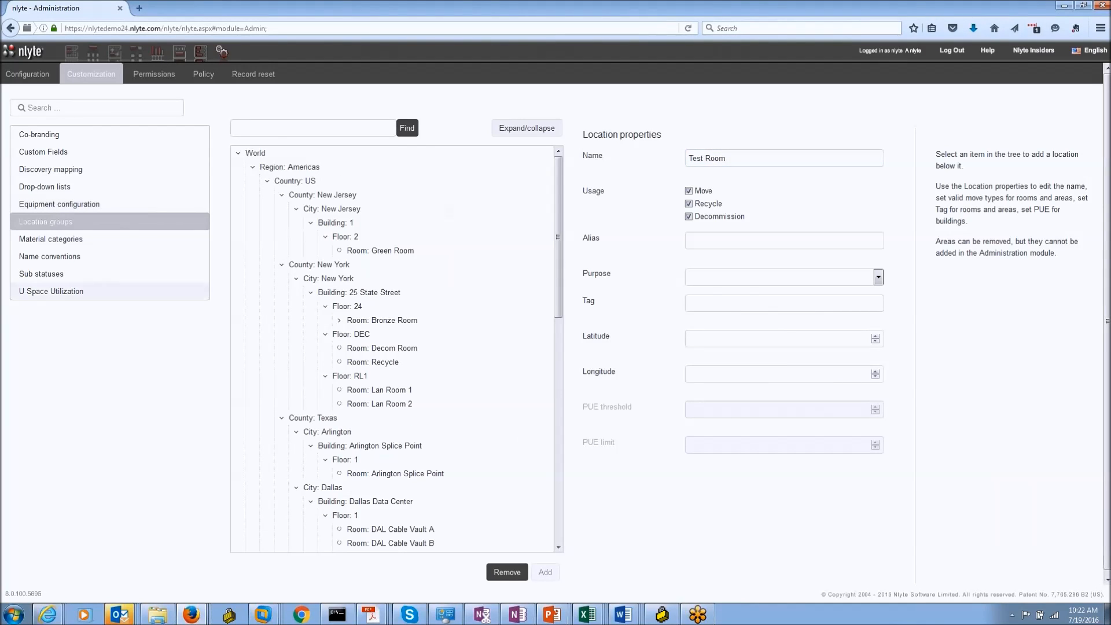
pyautogui.click(115, 52)
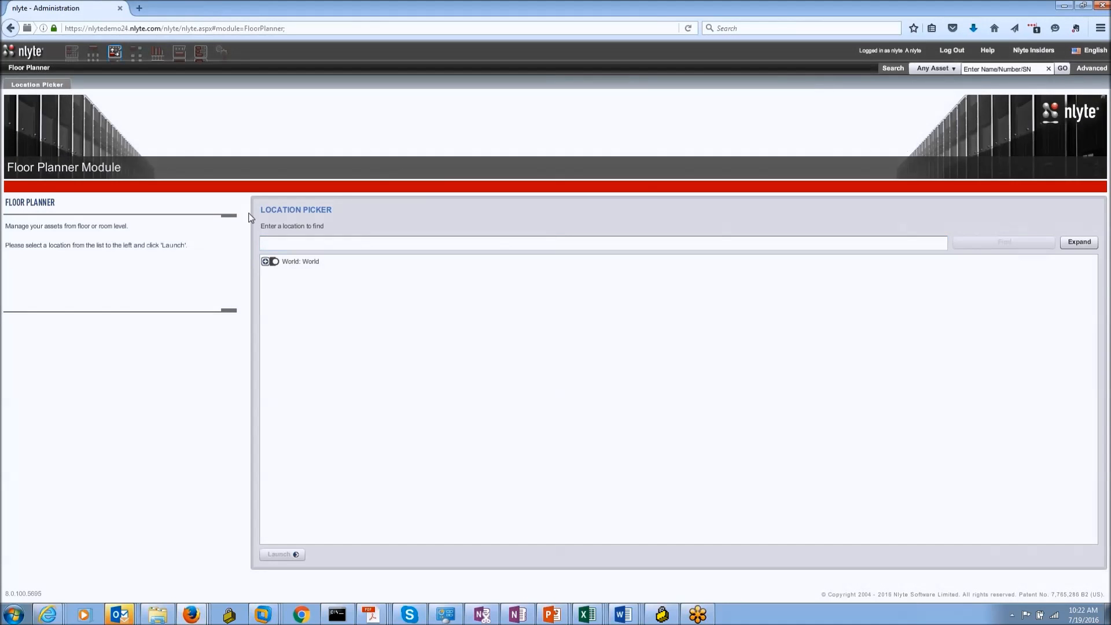
# Step: Search the Floor Planner location picker for 'Test', reload the page and re-enter the search
pyautogui.click(277, 239)
pyautogui.write('Test')
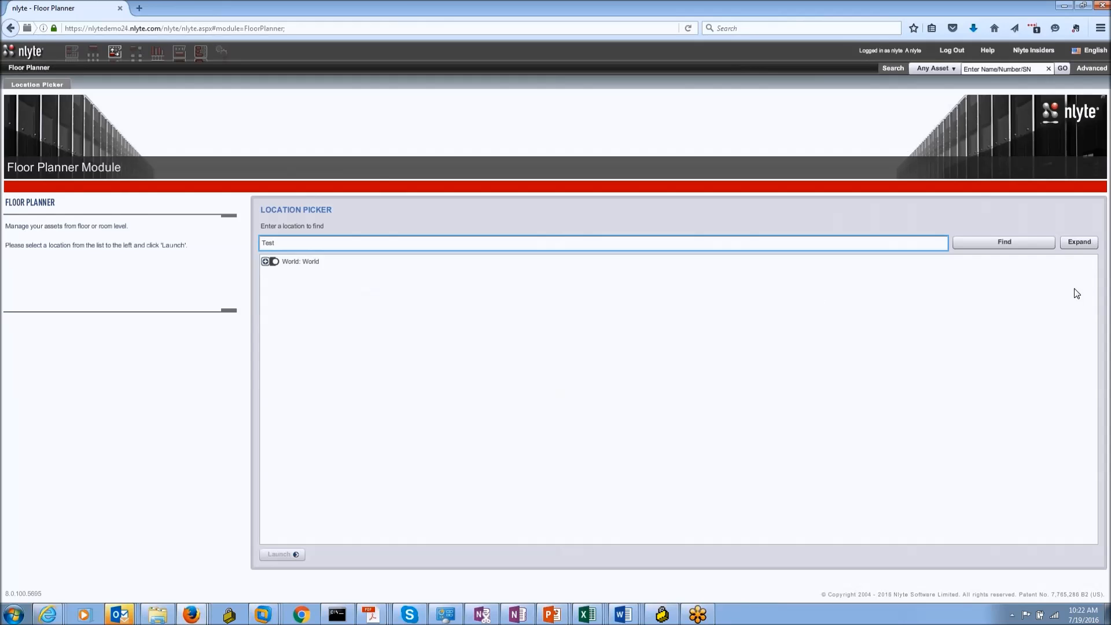
pyautogui.click(1022, 242)
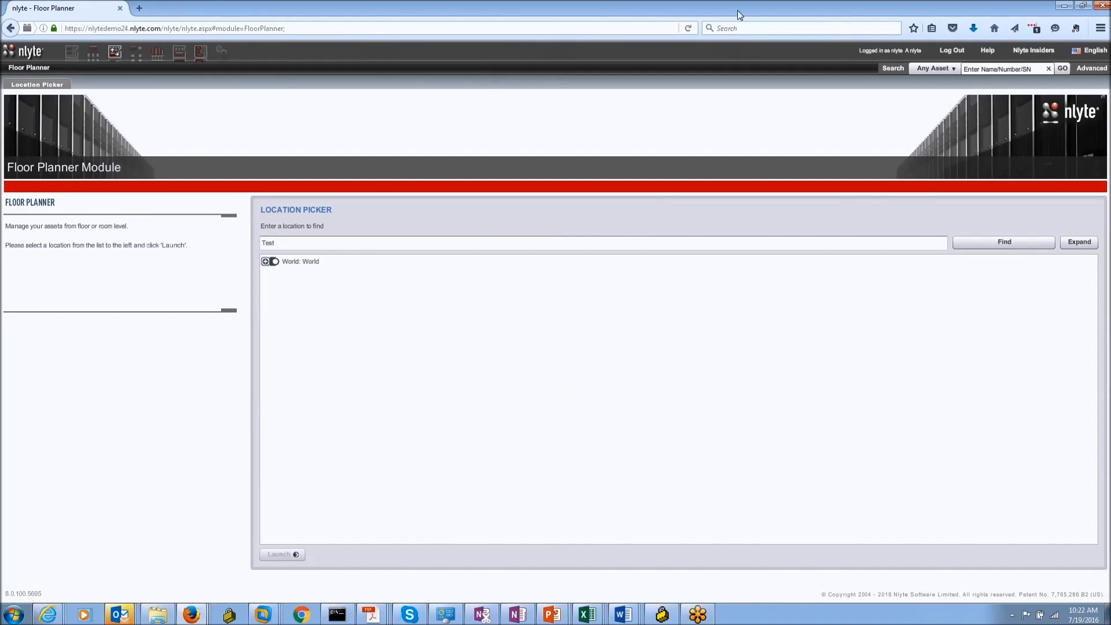
pyautogui.click(691, 29)
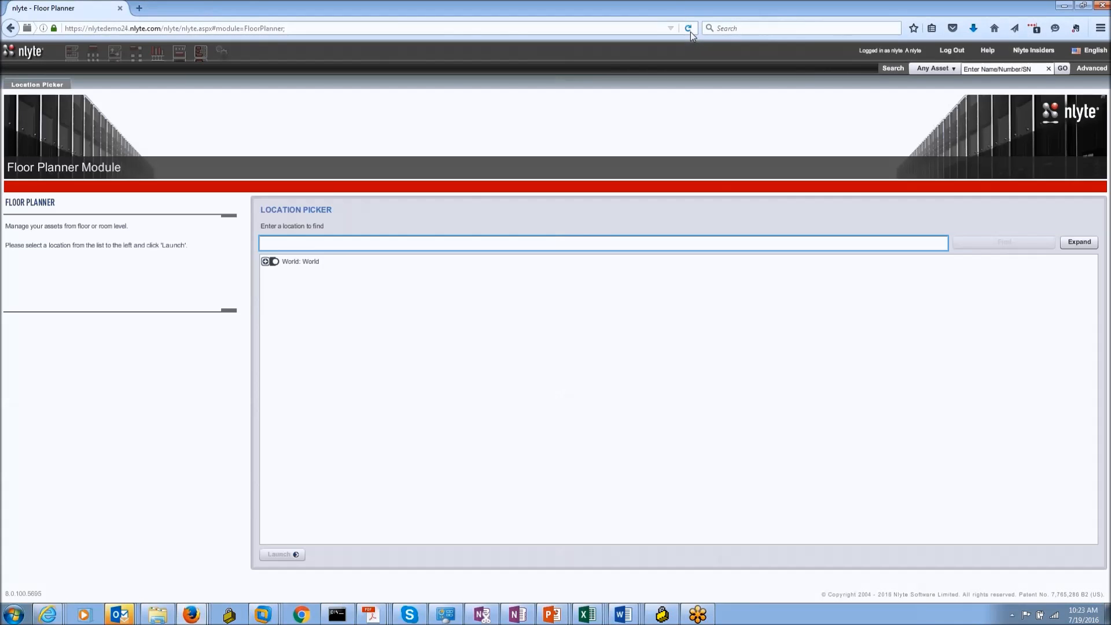
pyautogui.write('Test')
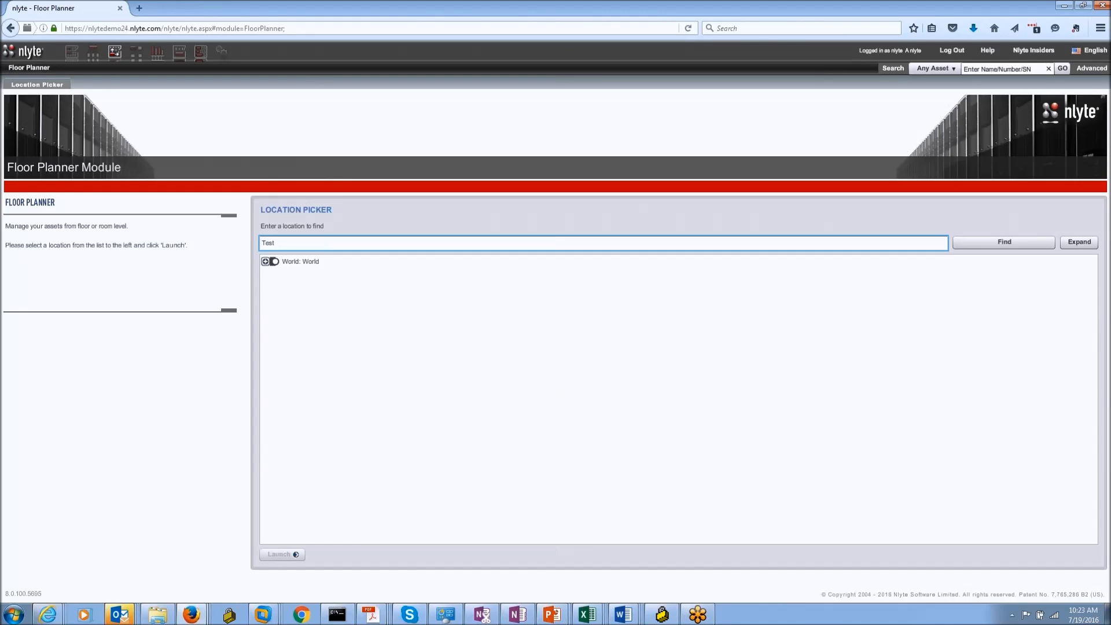
# Step: Expand the location tree World > Asia > Japan > Tokyo > TK DC1 > Floor 1, then return to Administration
pyautogui.click(265, 261)
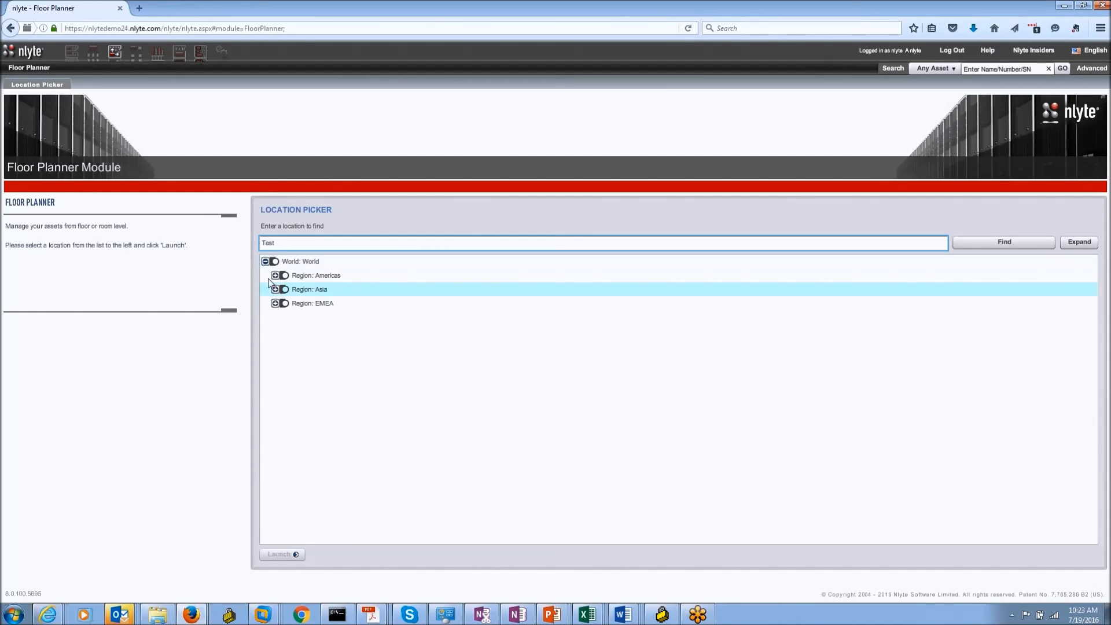
pyautogui.click(275, 289)
pyautogui.click(285, 304)
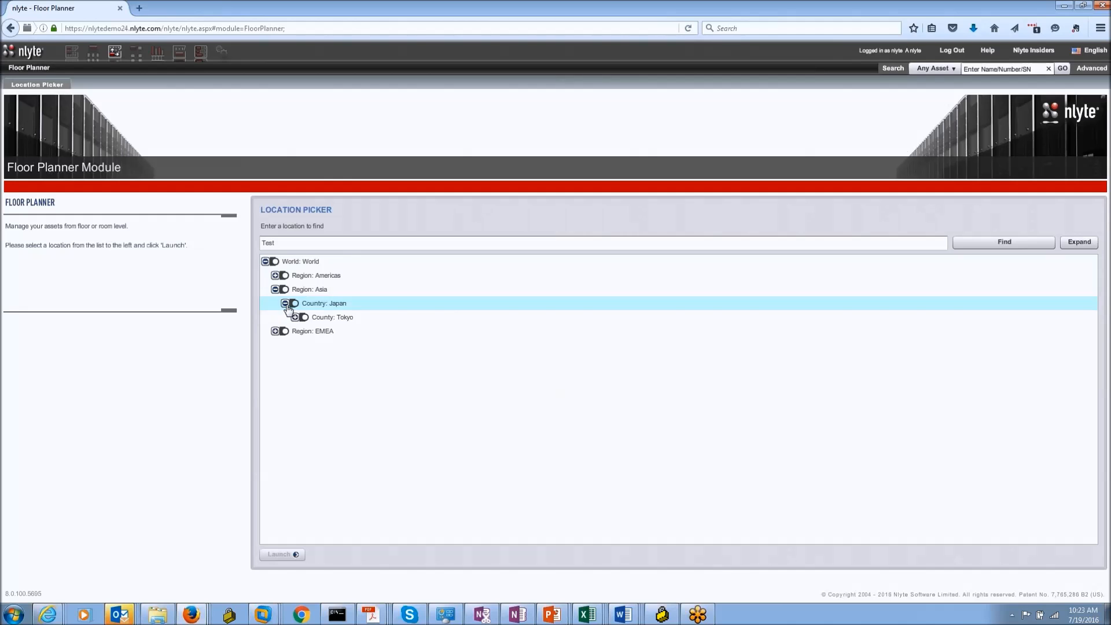
pyautogui.click(295, 317)
pyautogui.click(305, 331)
pyautogui.click(314, 345)
pyautogui.click(325, 359)
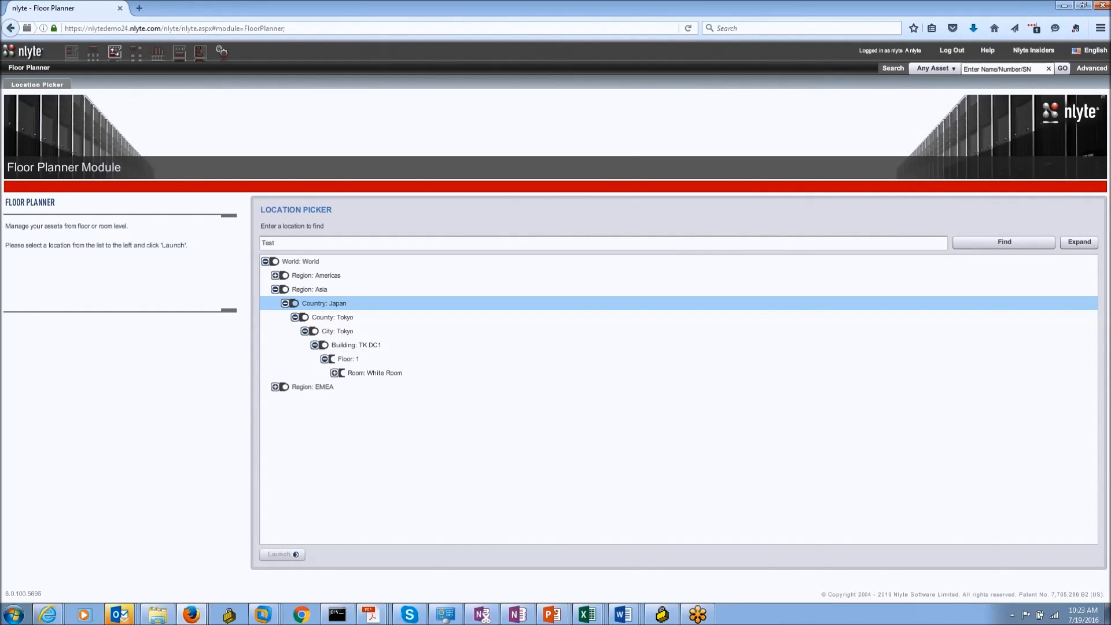
pyautogui.click(221, 52)
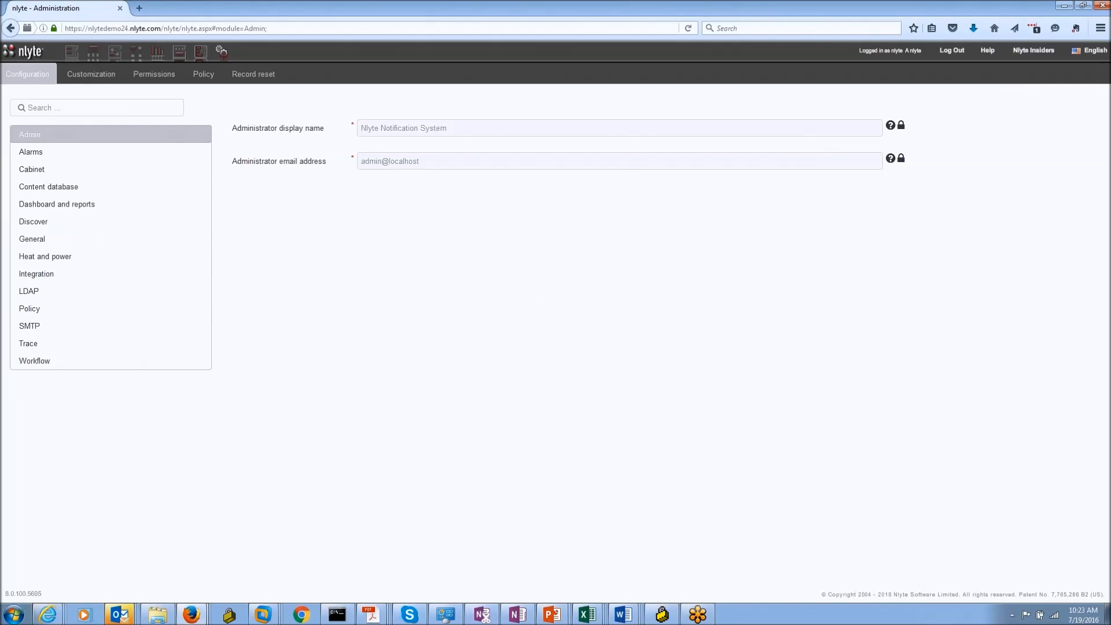
# Step: In Customization > Location groups, select Room: Test Room and Room: White Room
pyautogui.click(70, 81)
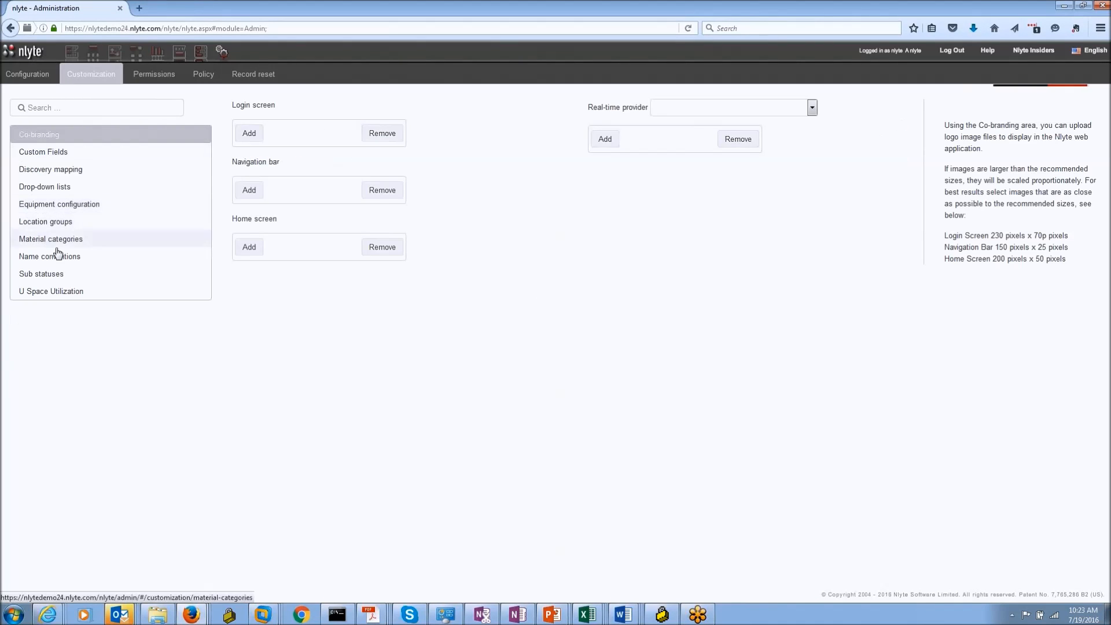
pyautogui.click(54, 224)
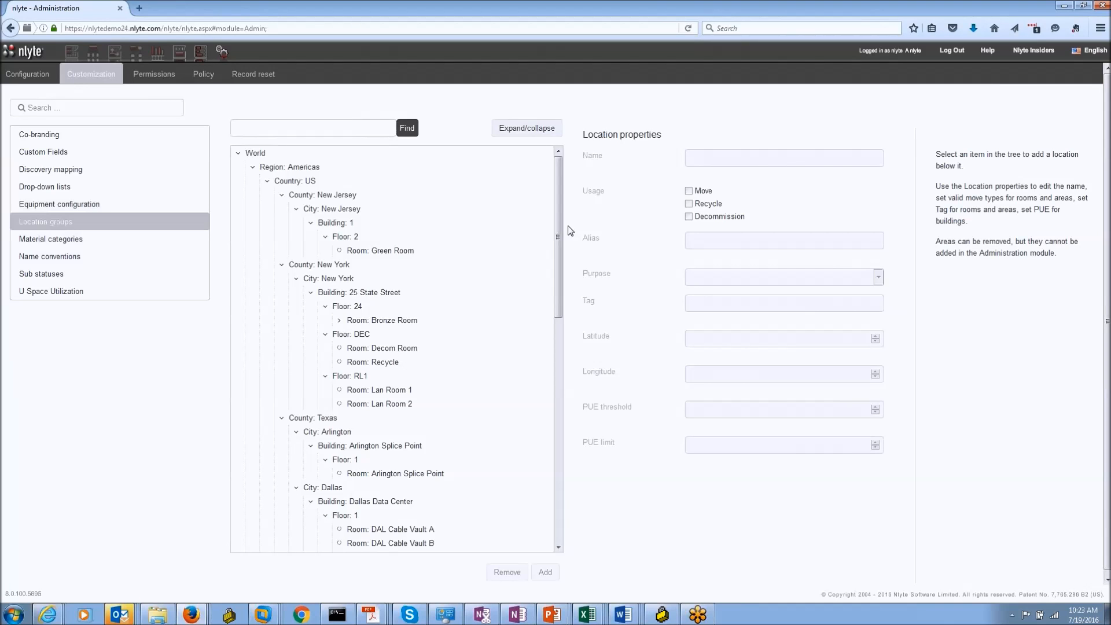
pyautogui.moveTo(557, 236); pyautogui.dragTo(559, 424)
pyautogui.click(392, 443)
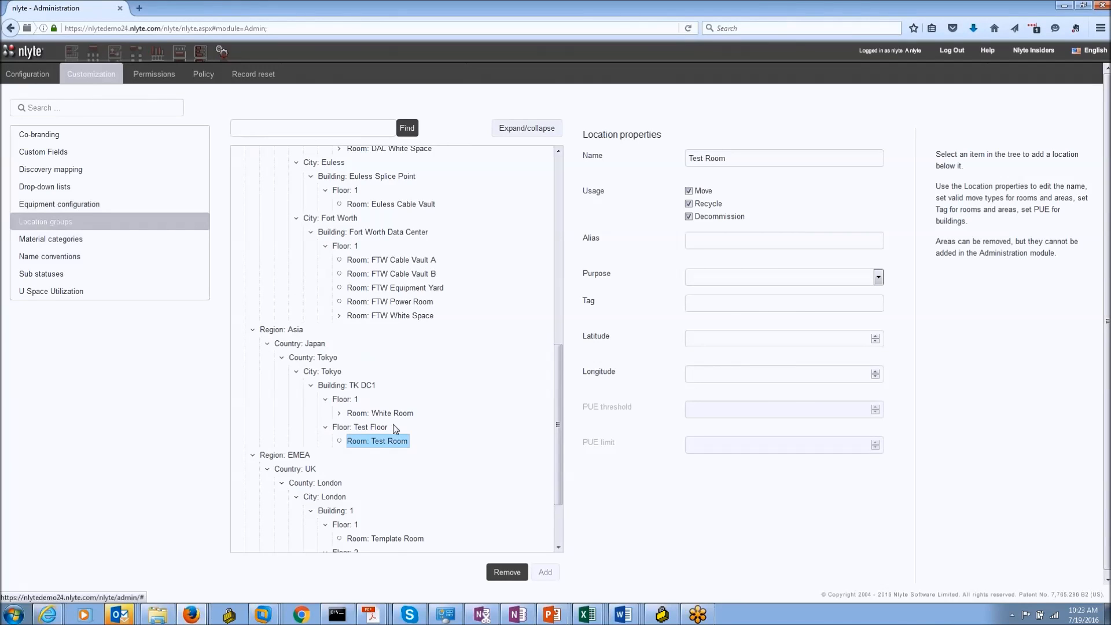
pyautogui.click(381, 413)
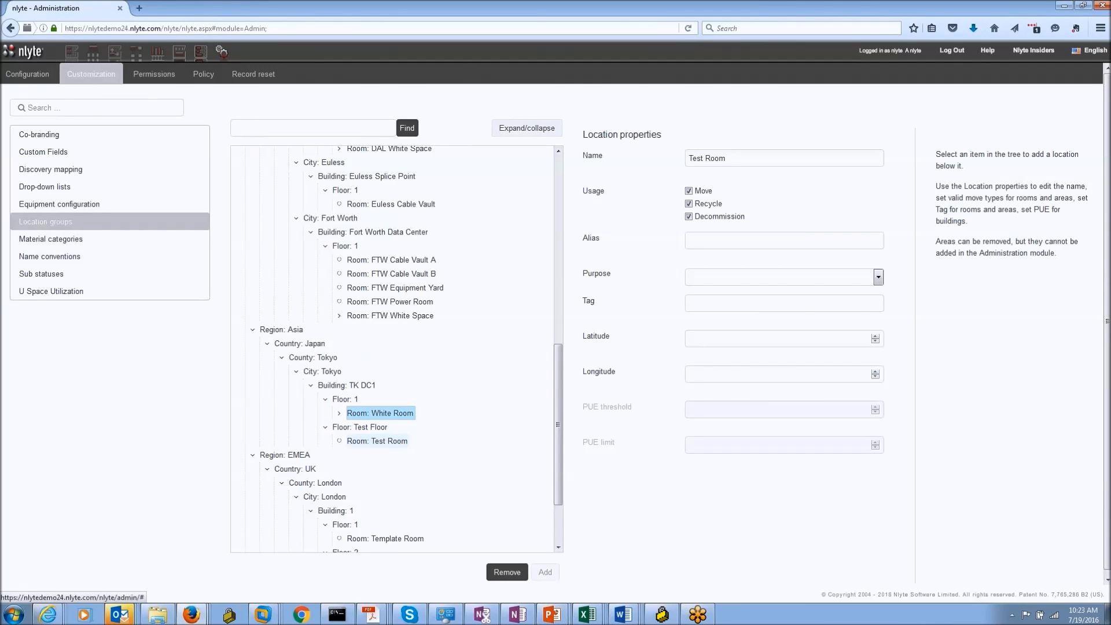
# Step: Check Floor: Test Floor's purpose choices without picking one, then show the Configuration Admin settings
pyautogui.click(382, 428)
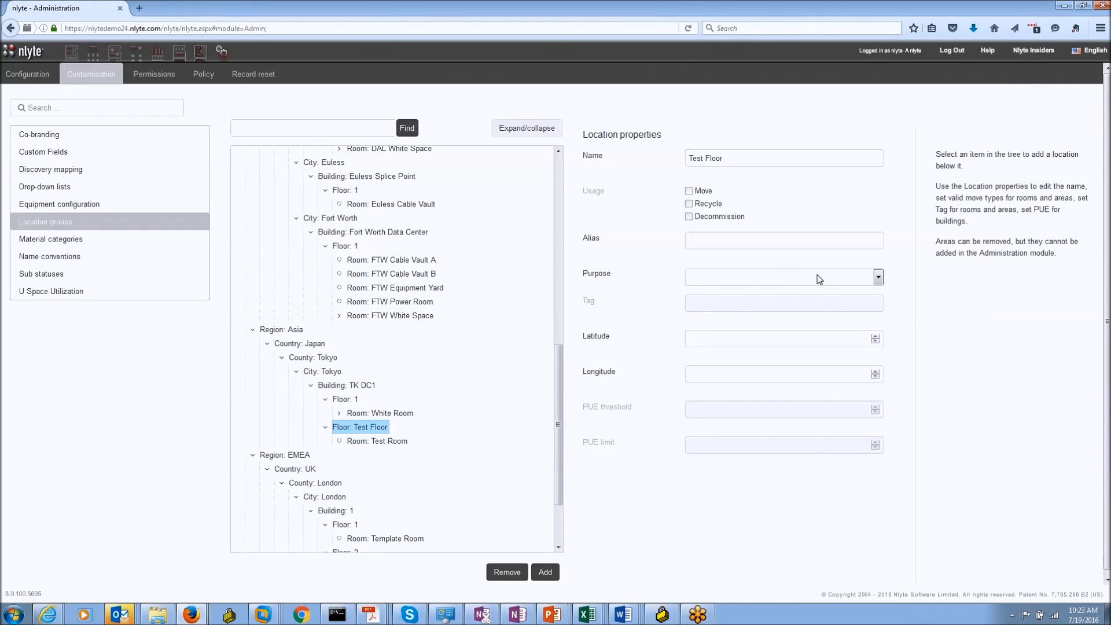
pyautogui.click(878, 279)
pyautogui.click(913, 355)
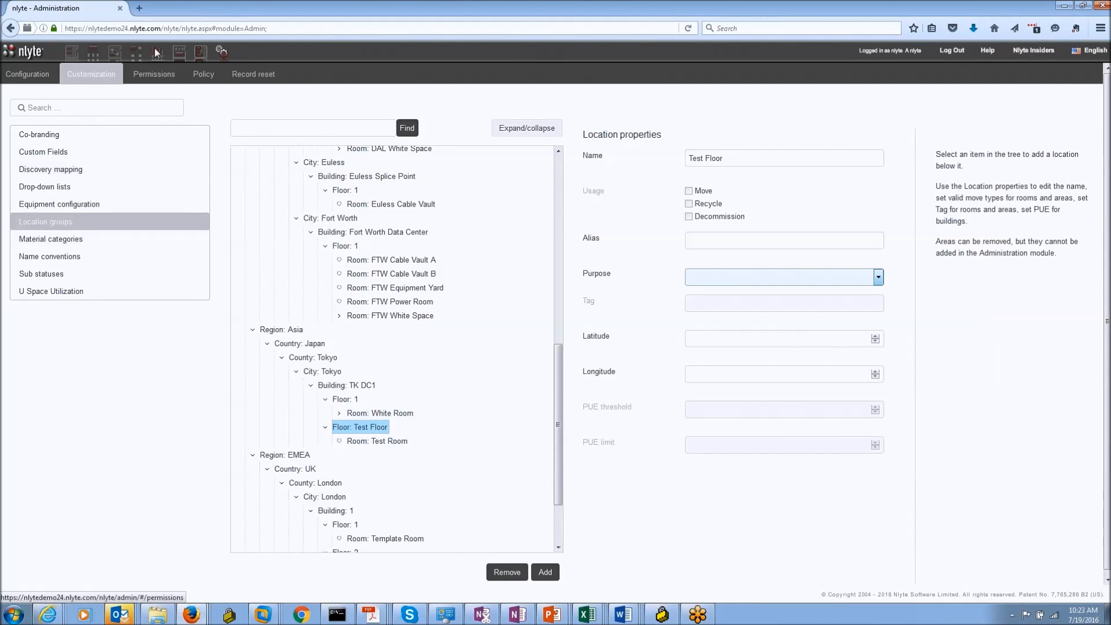
pyautogui.click(36, 73)
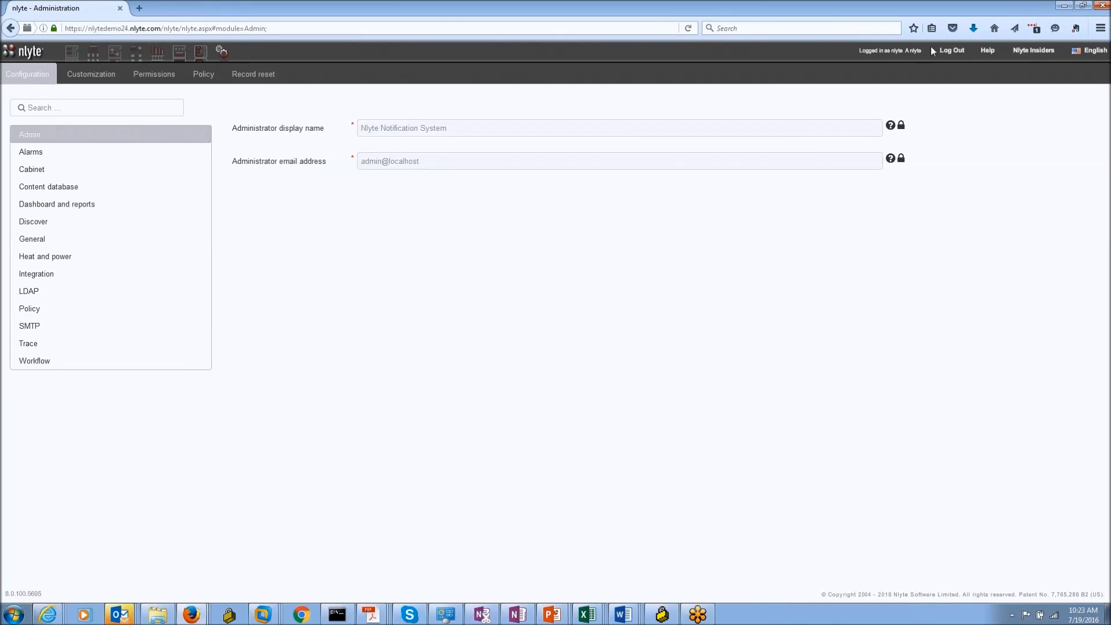
# Step: Log out, sign back in with the demo credentials, and bring up the Floor Planner location picker
pyautogui.click(948, 50)
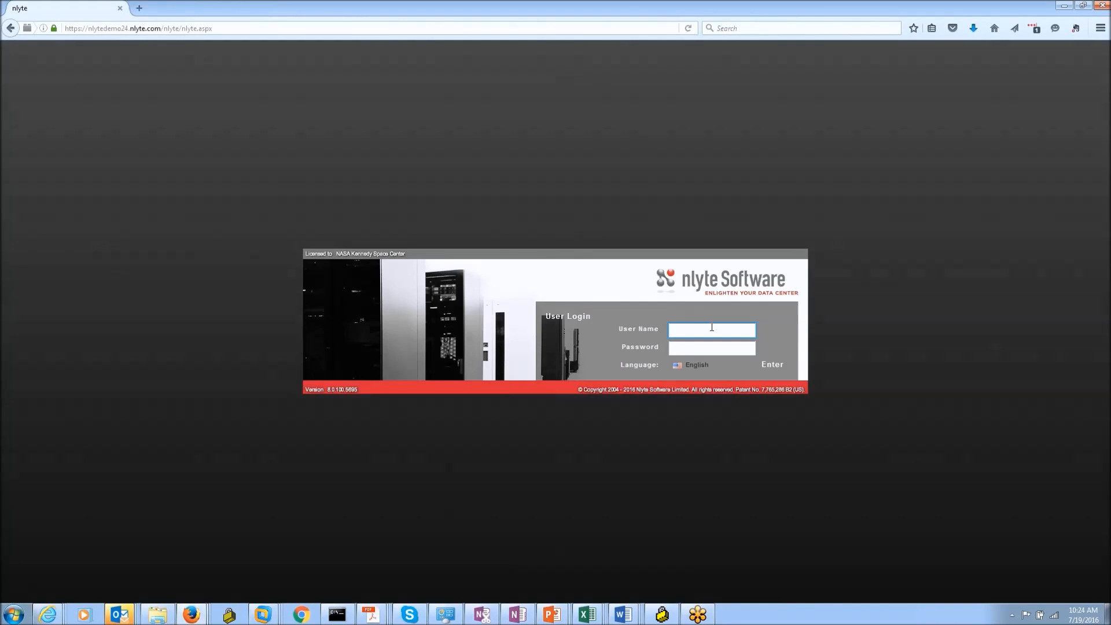
pyautogui.write('nlytedemo24nt')
pyautogui.click(775, 365)
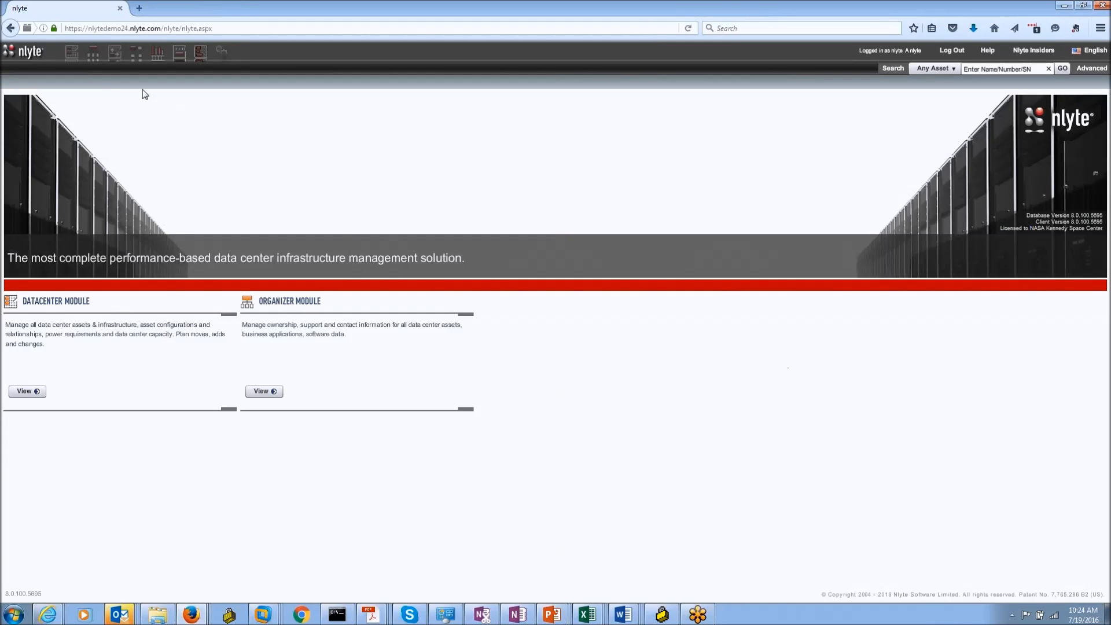
pyautogui.click(116, 52)
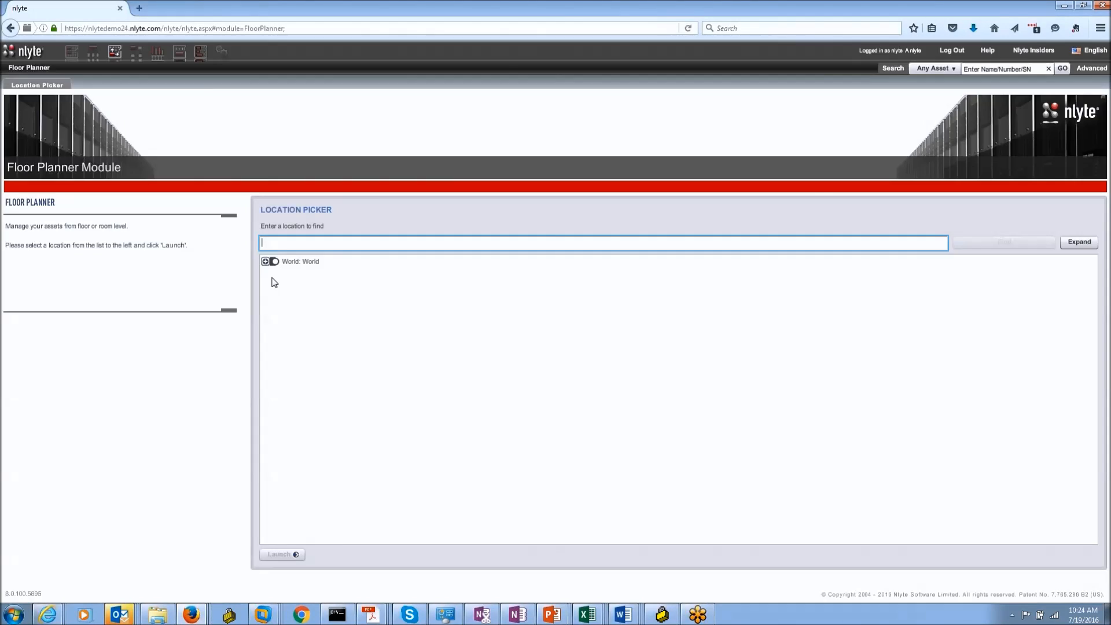
# Step: Expand World > Asia > Japan > Tokyo > TK DC1 > Floor 1 to show White Room, collapse Asia, then go to Workflow
pyautogui.click(266, 262)
pyautogui.click(275, 289)
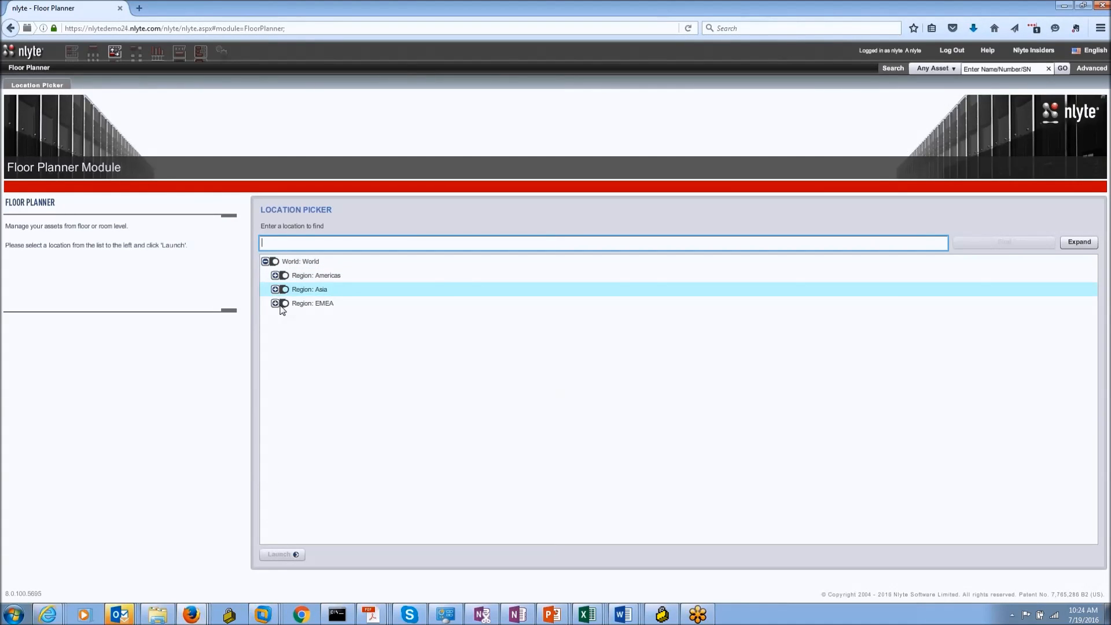
pyautogui.click(286, 303)
pyautogui.click(294, 316)
pyautogui.click(305, 331)
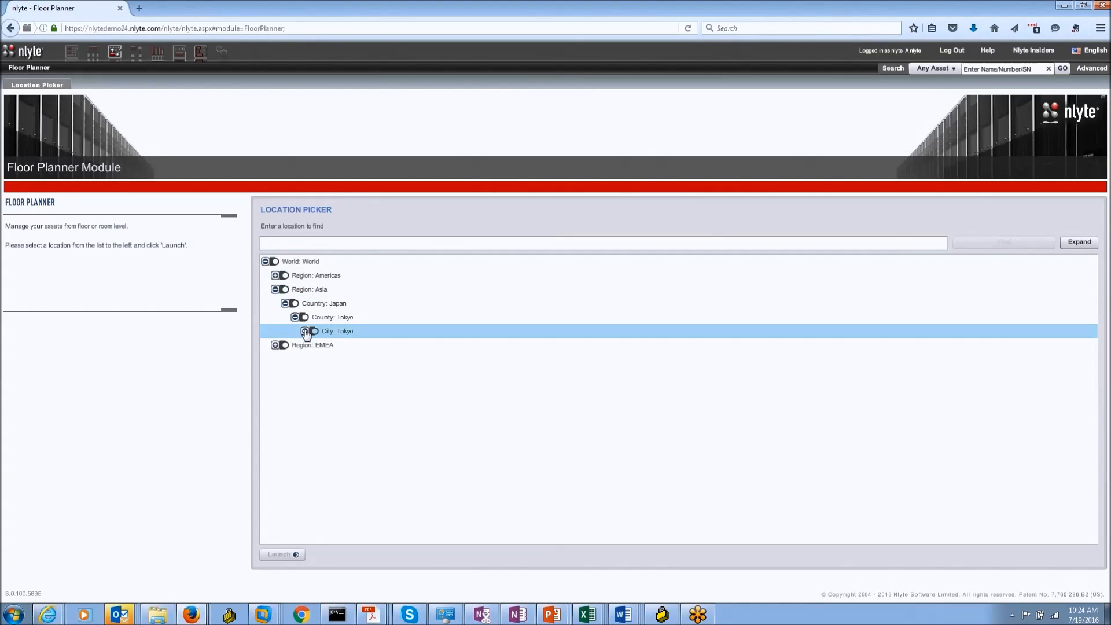
pyautogui.click(347, 344)
pyautogui.click(350, 359)
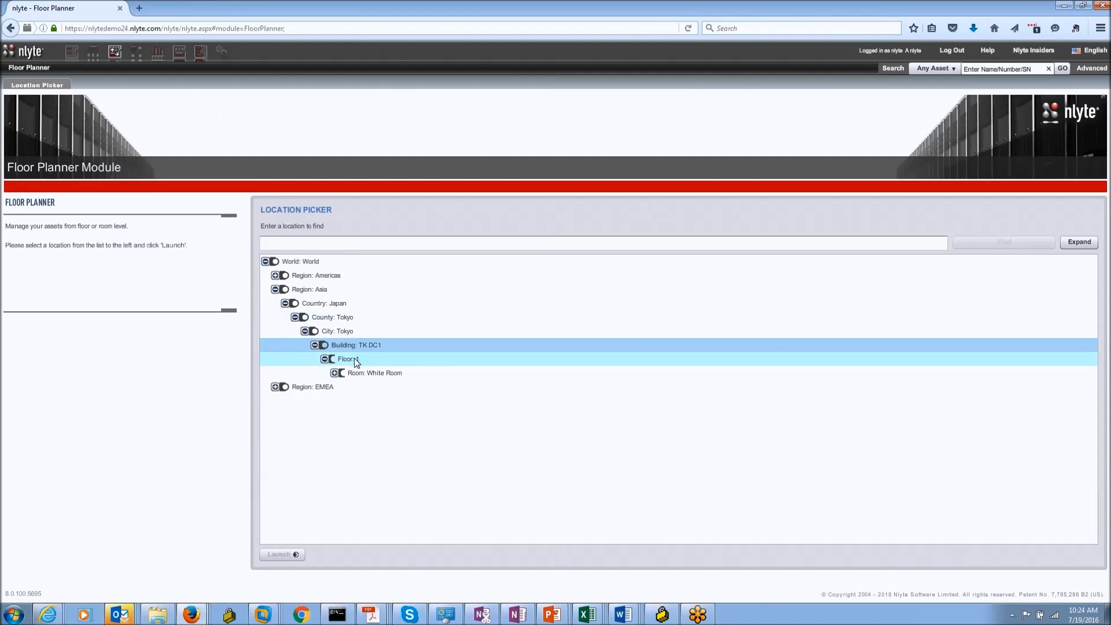
pyautogui.click(277, 293)
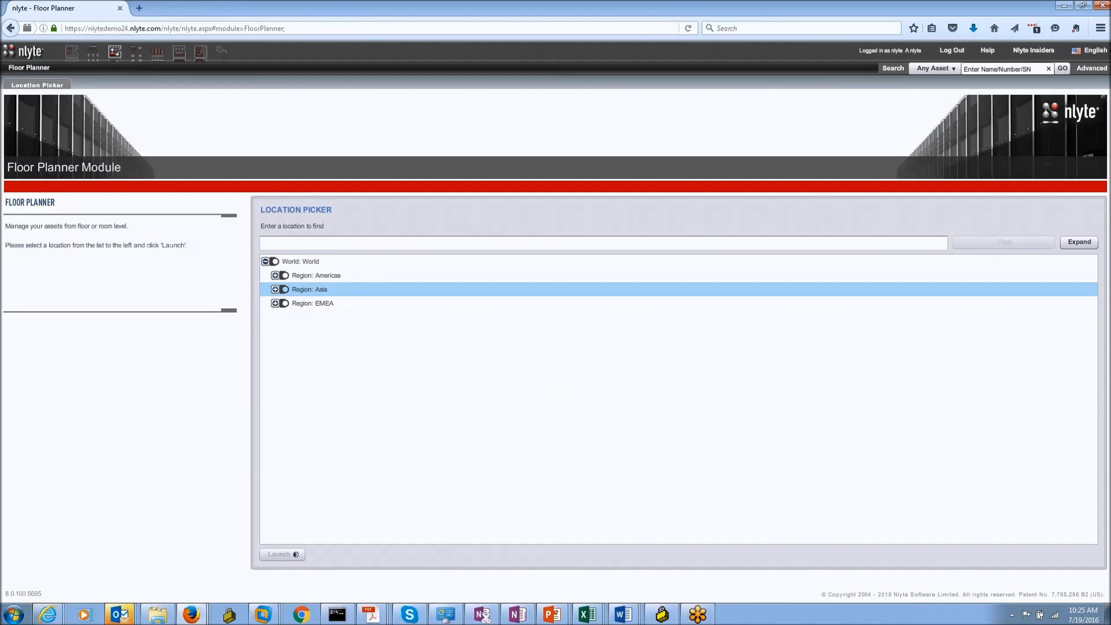
pyautogui.click(136, 53)
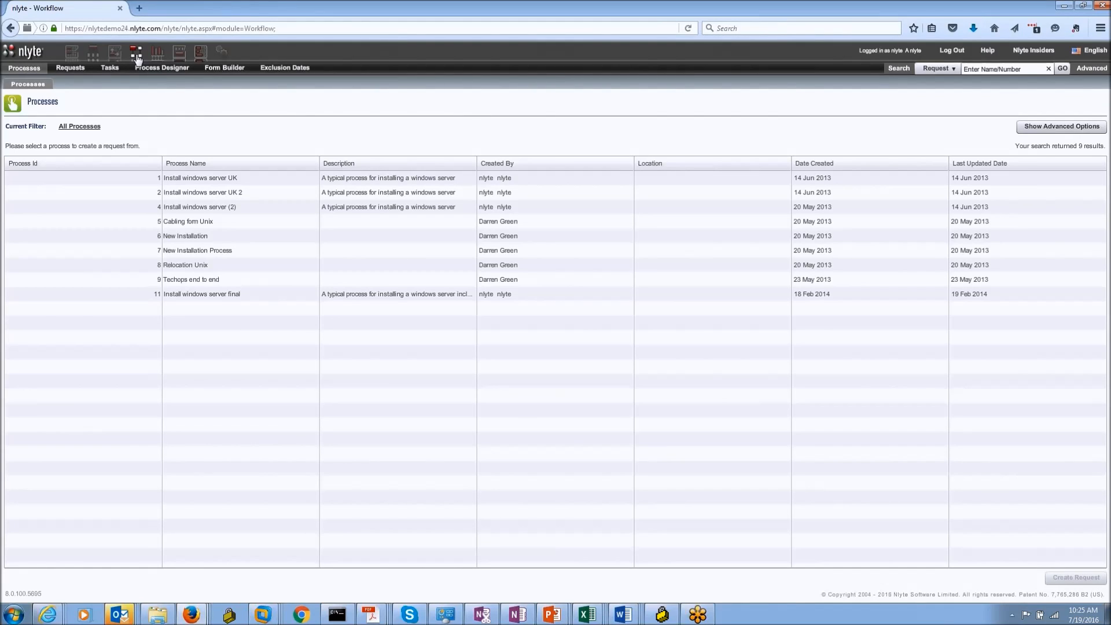
# Step: Search the Floor Planner locations for 'Blue' and launch the Blue Room floor plan
pyautogui.click(116, 56)
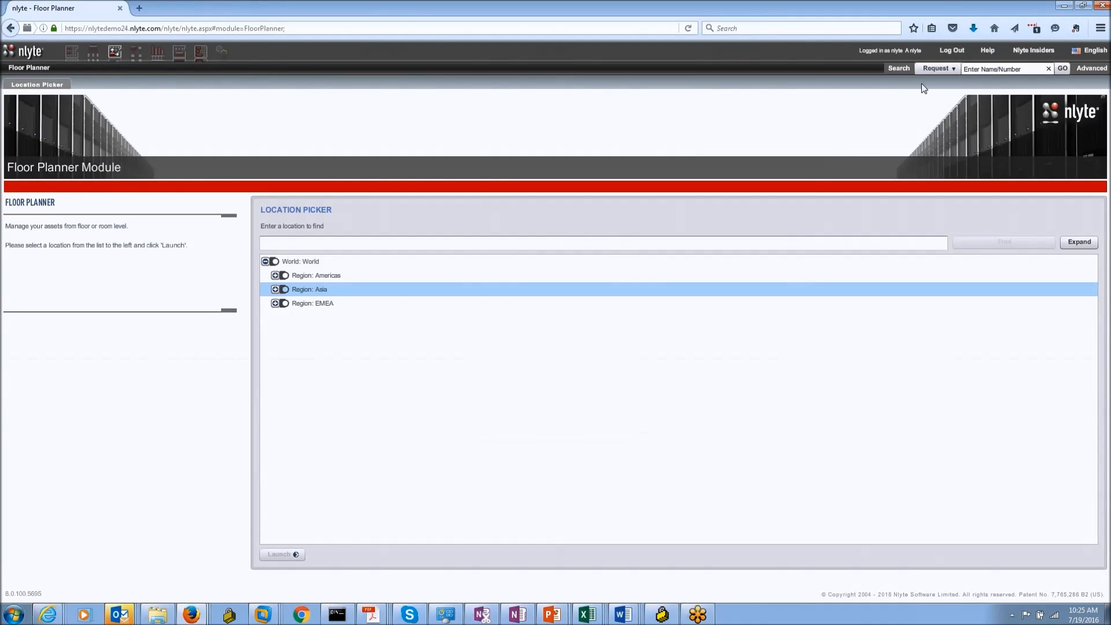
pyautogui.click(399, 245)
pyautogui.write('Blue')
pyautogui.press('Return')
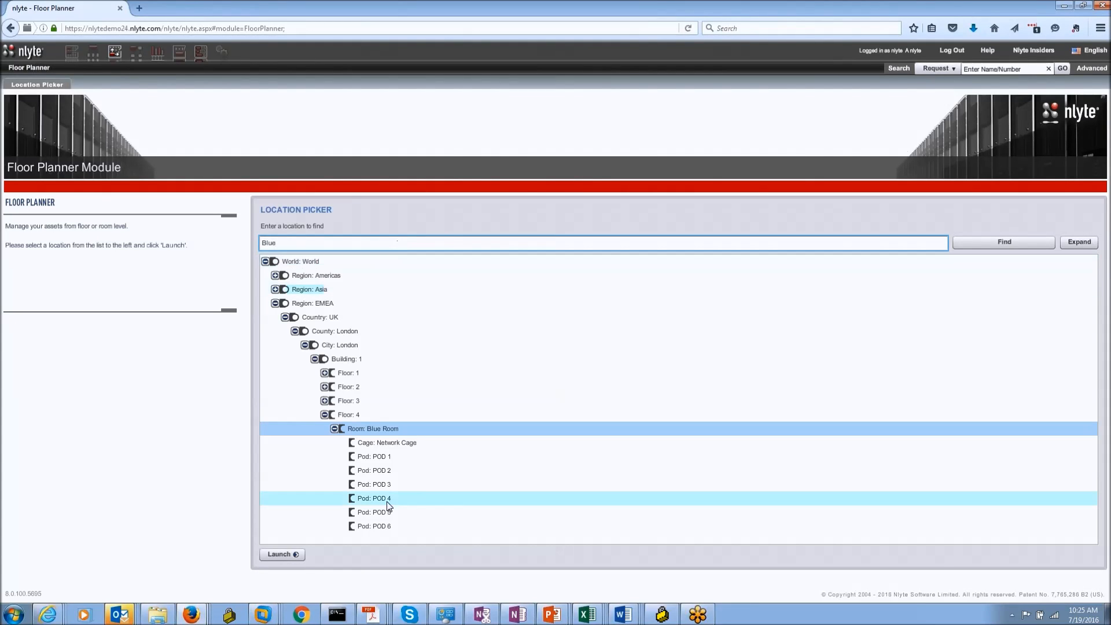
pyautogui.click(306, 557)
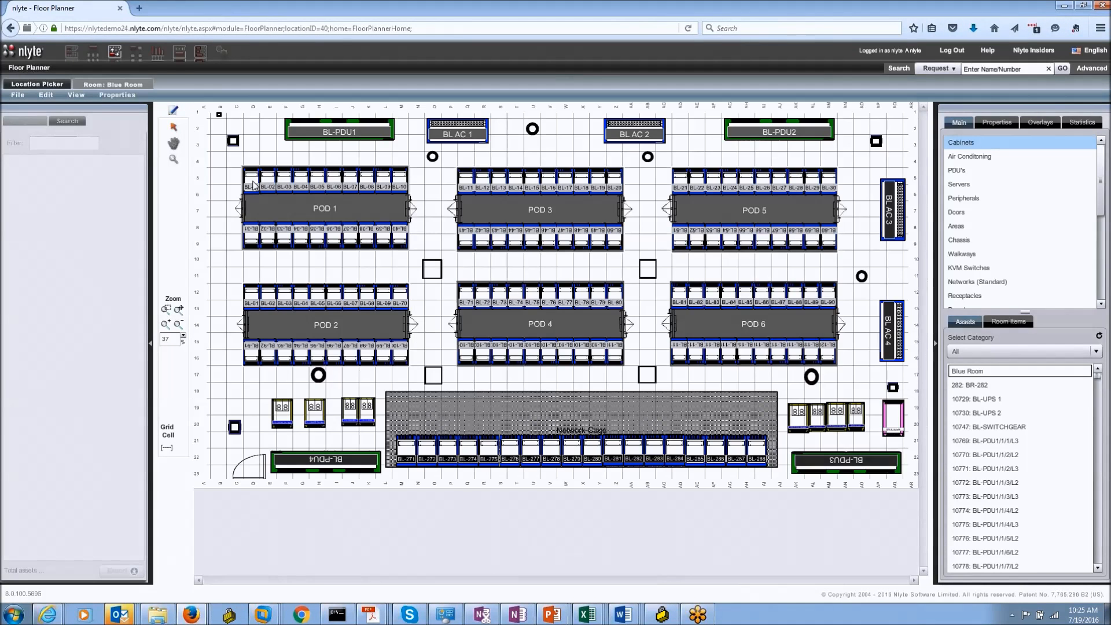
# Step: View cabinet BL-01 in Cabinet Planner and open the asset record of chassis BL-01-c-Class
pyautogui.click(251, 181)
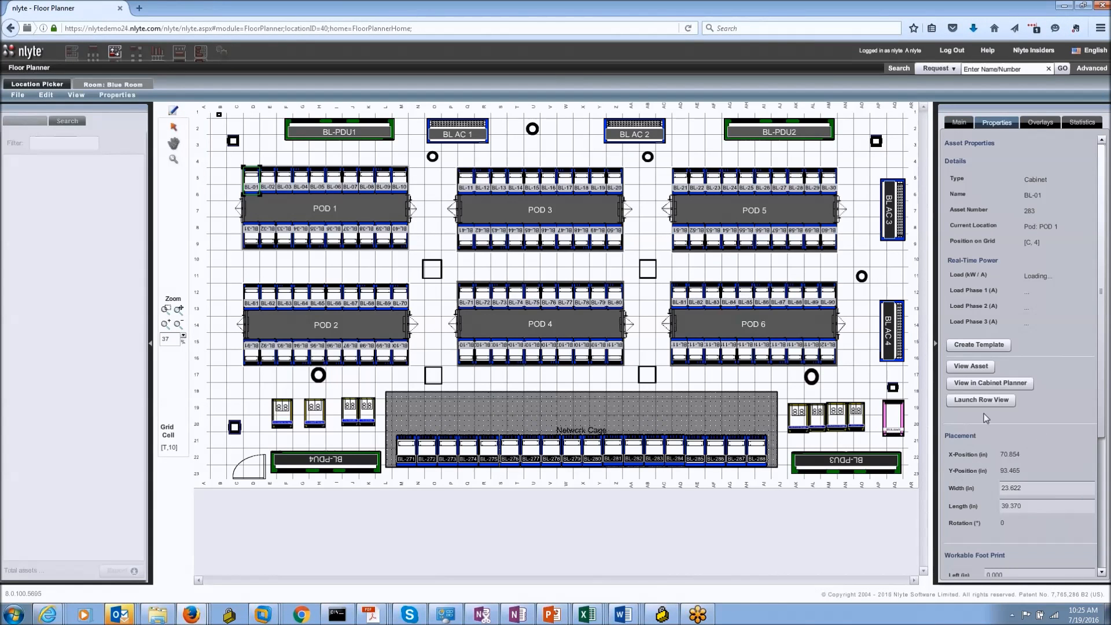
pyautogui.click(995, 382)
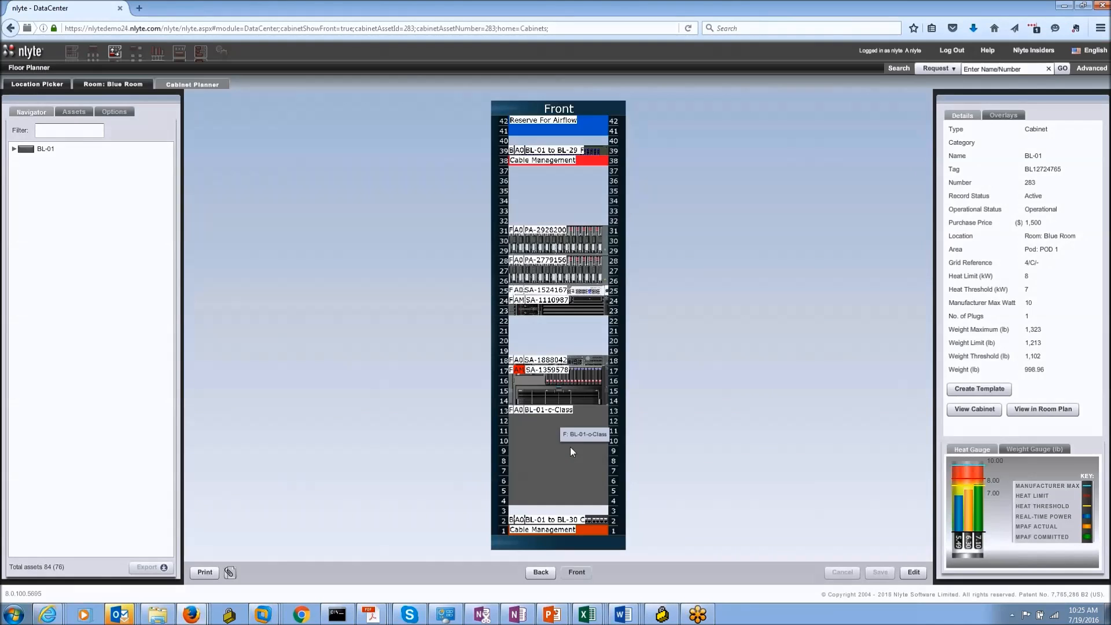
pyautogui.click(587, 450)
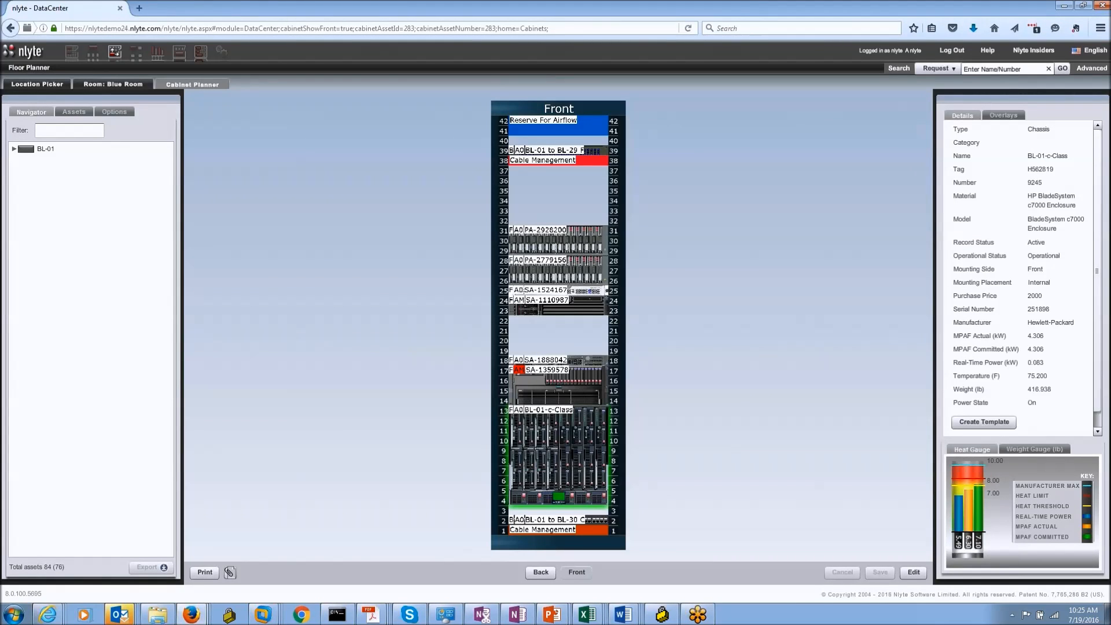
pyautogui.scroll(-1, 983, 431)
pyautogui.click(978, 425)
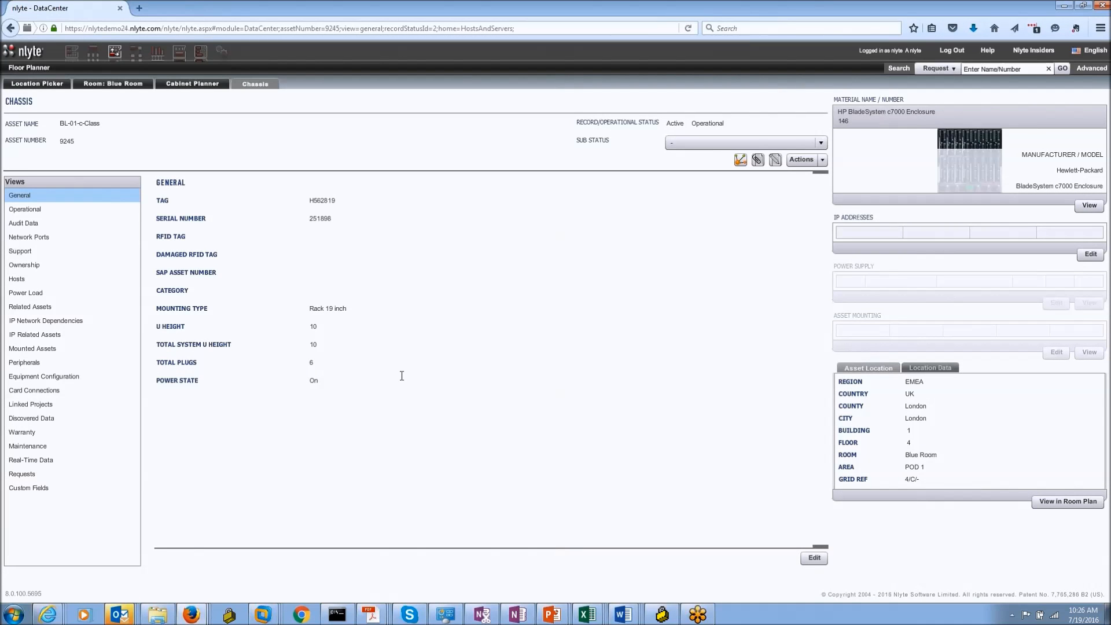
# Step: Review the BL-01-c-Class Equipment Configuration, Audit Data and General views, then return to the Workflow Processes list
pyautogui.click(64, 381)
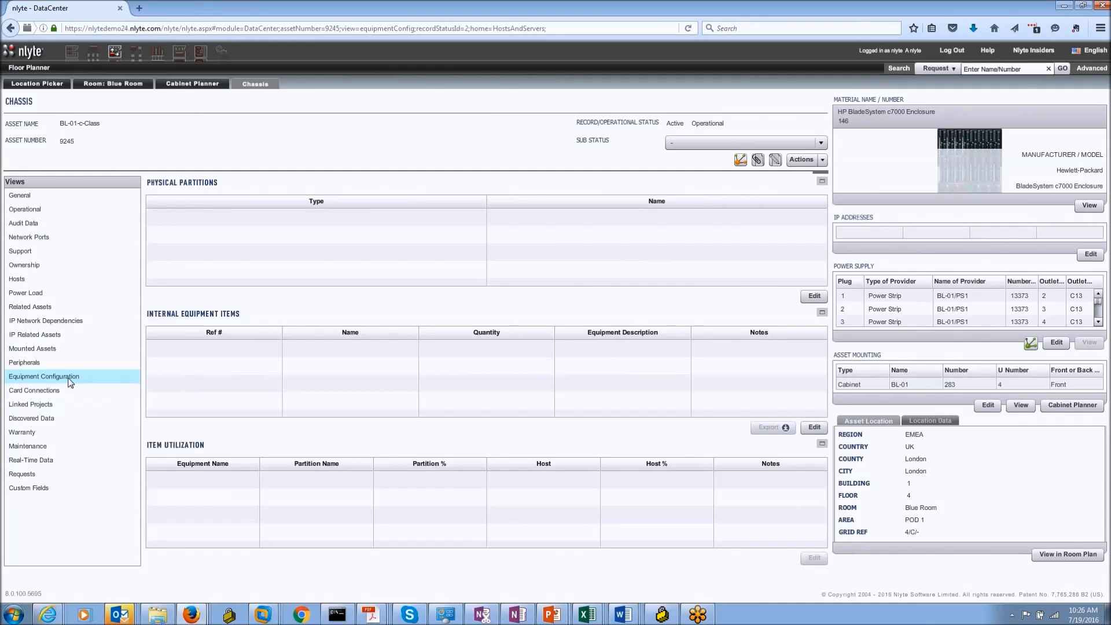
pyautogui.click(54, 226)
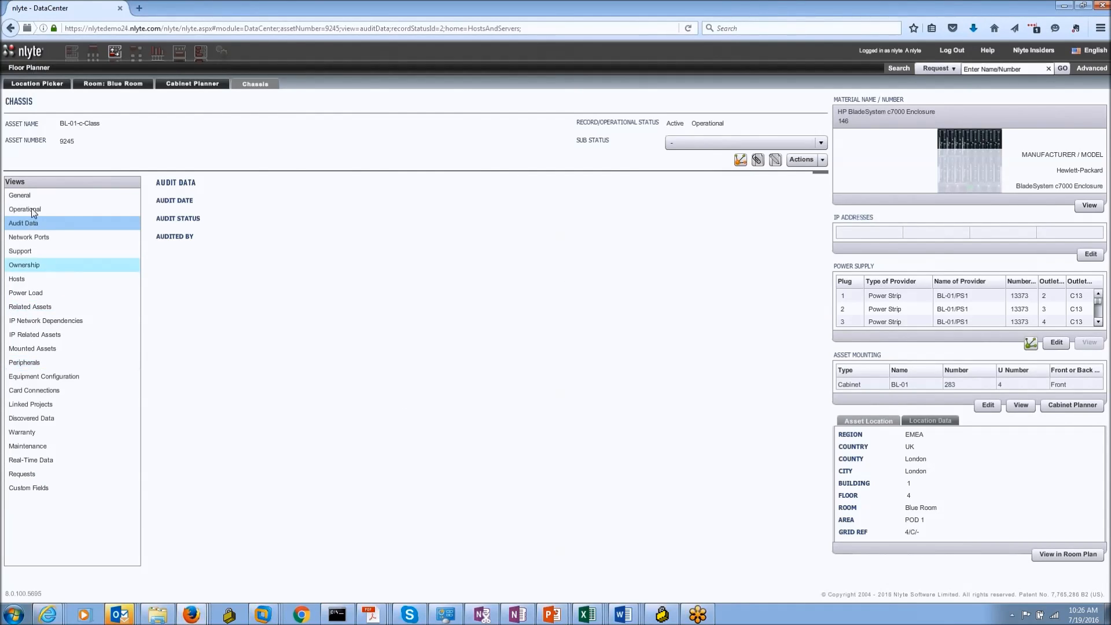
pyautogui.click(23, 195)
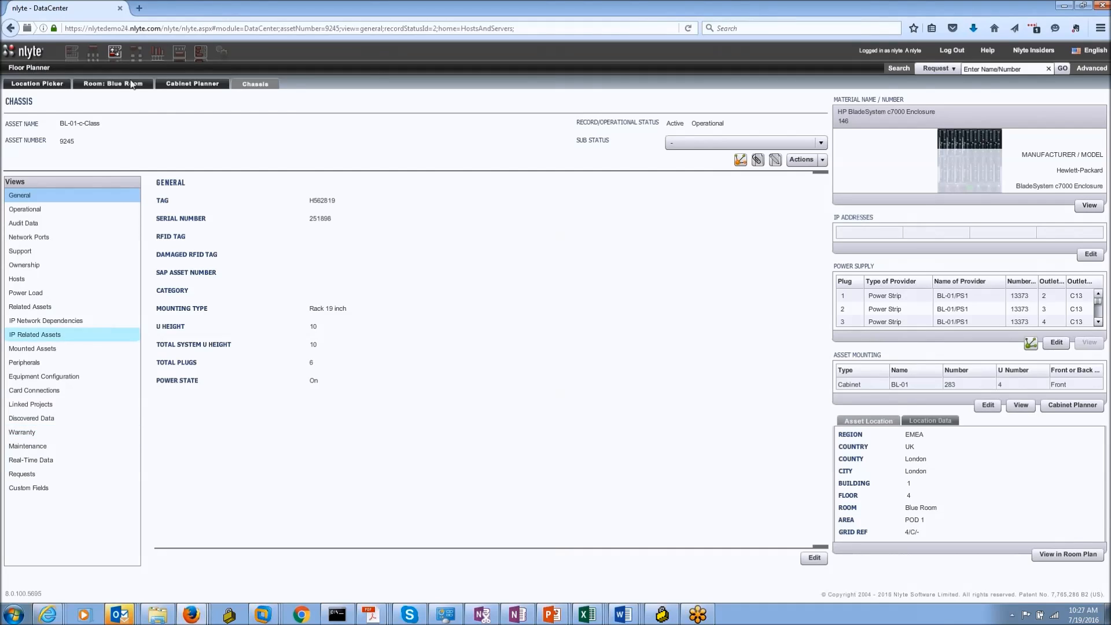
pyautogui.click(136, 51)
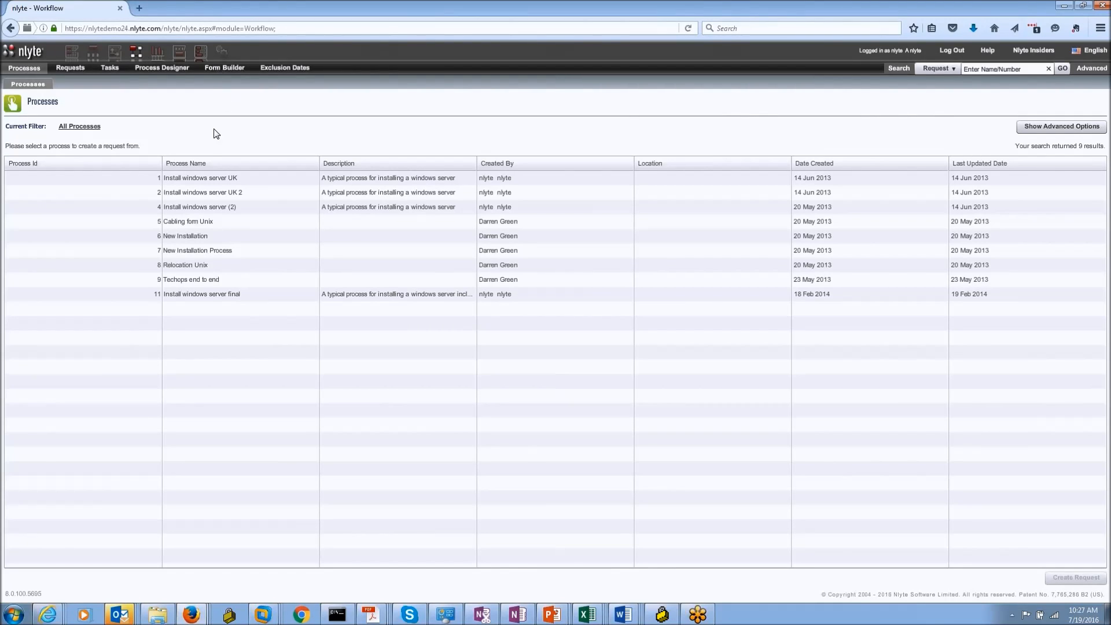
pyautogui.click(199, 181)
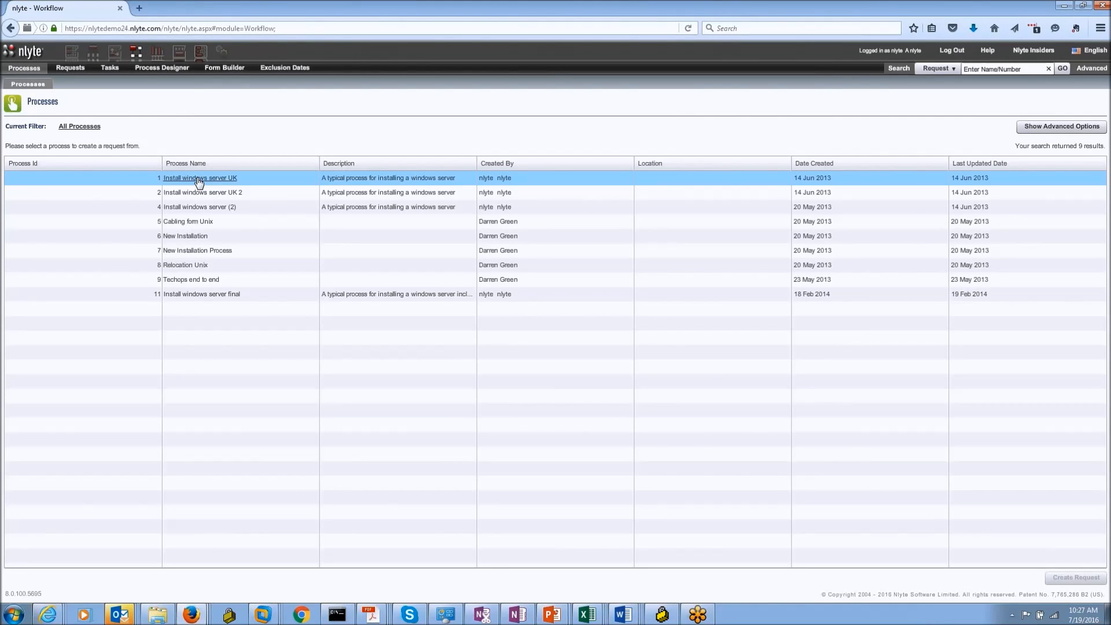
pyautogui.click(197, 207)
pyautogui.click(203, 295)
pyautogui.click(199, 207)
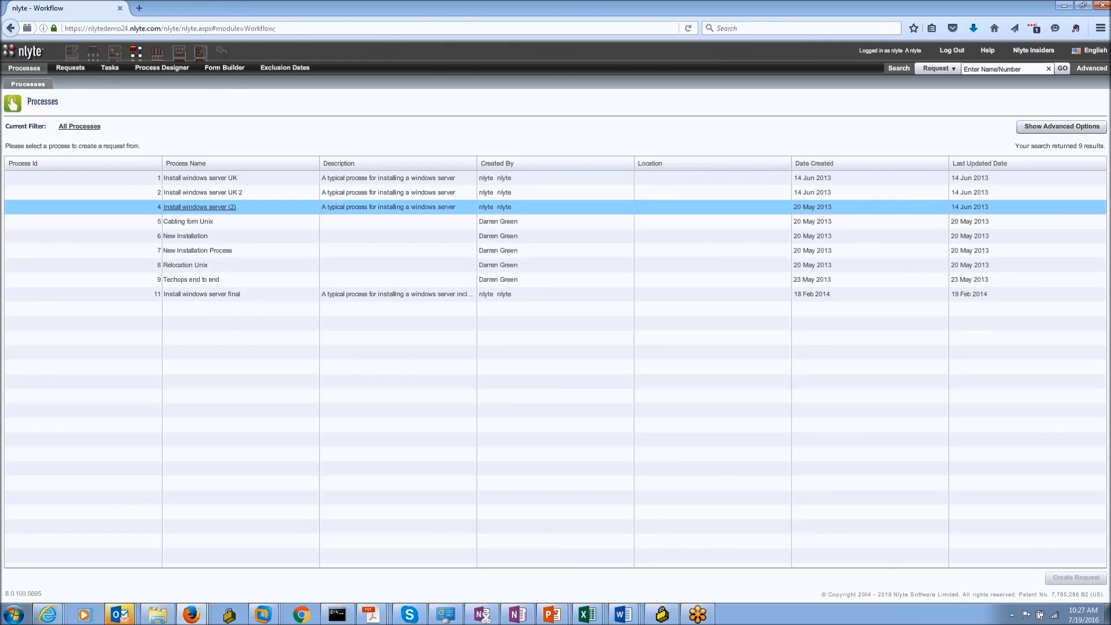
pyautogui.click(222, 299)
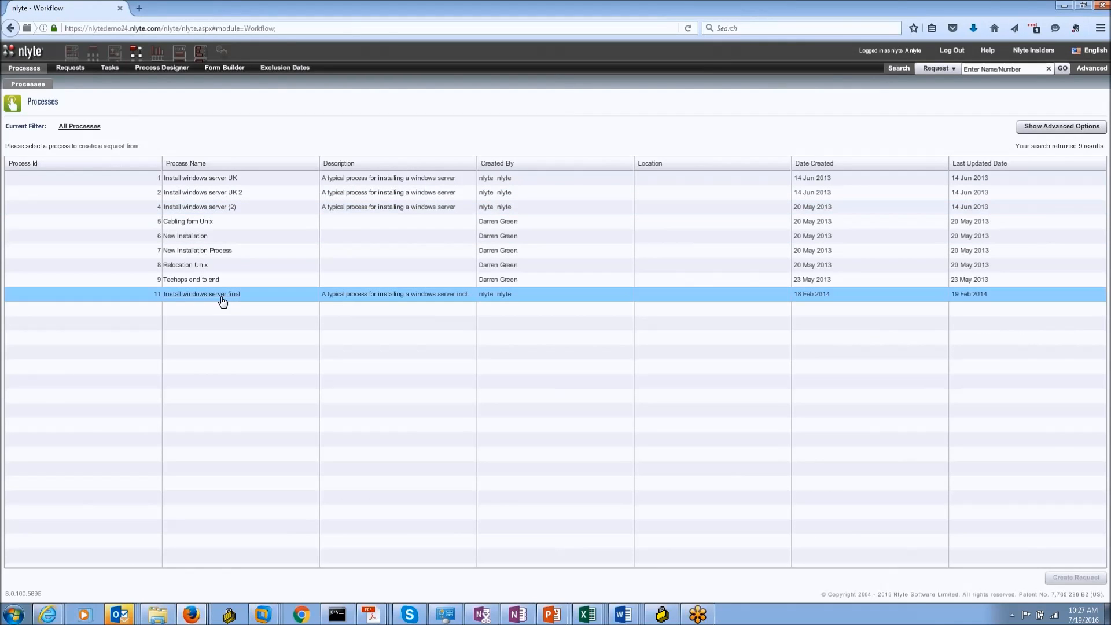
pyautogui.doubleClick(222, 299)
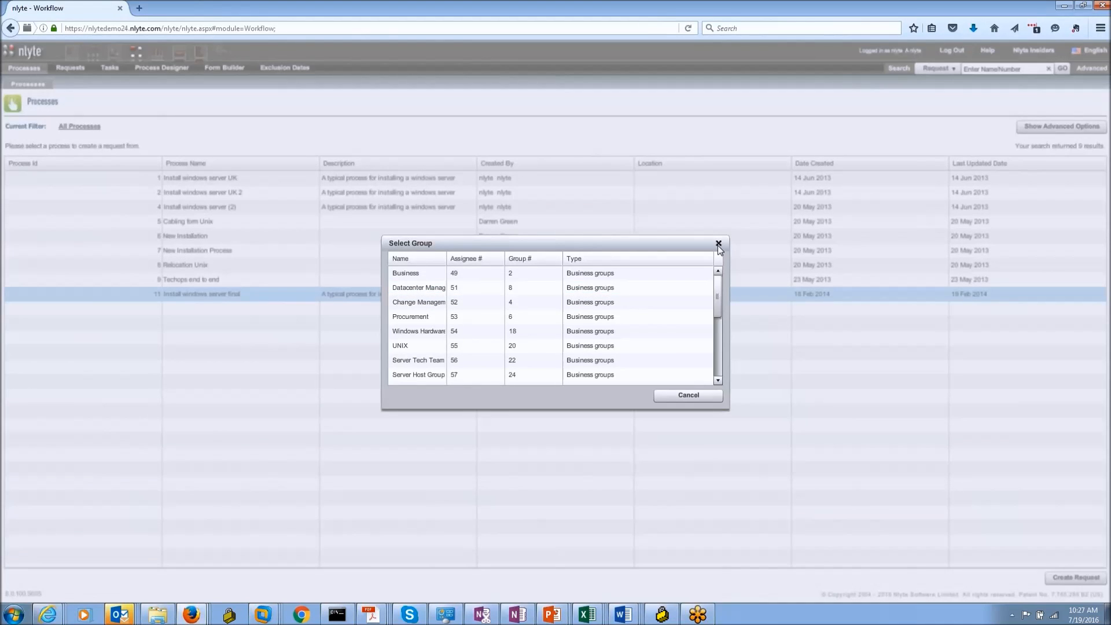
pyautogui.click(717, 245)
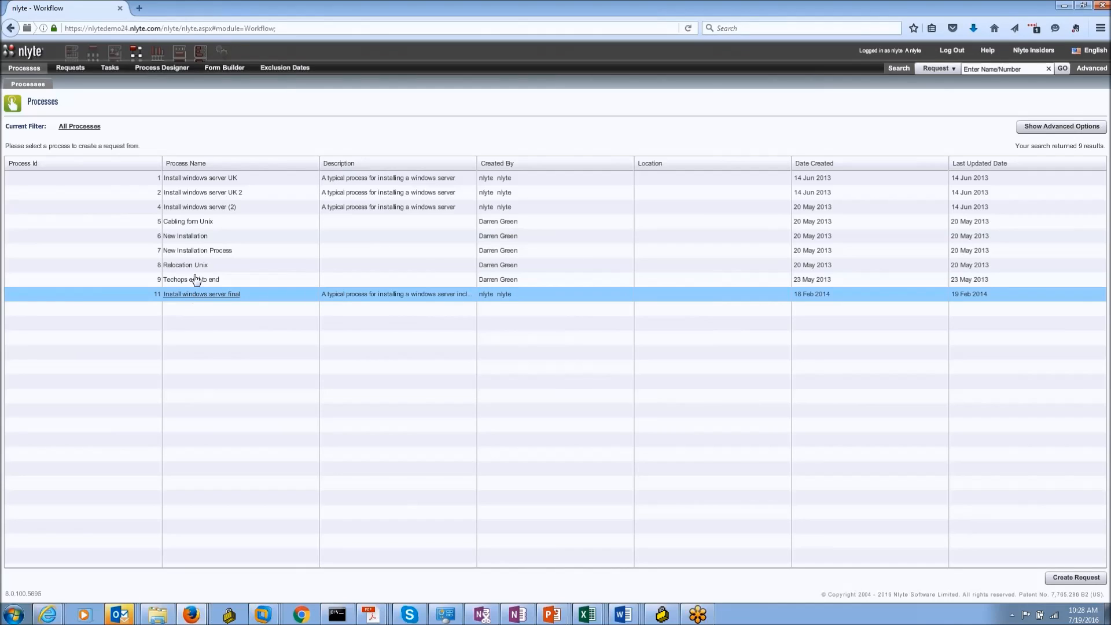
# Step: Open the 'Install windows server final' process in the Process Designer
pyautogui.click(163, 70)
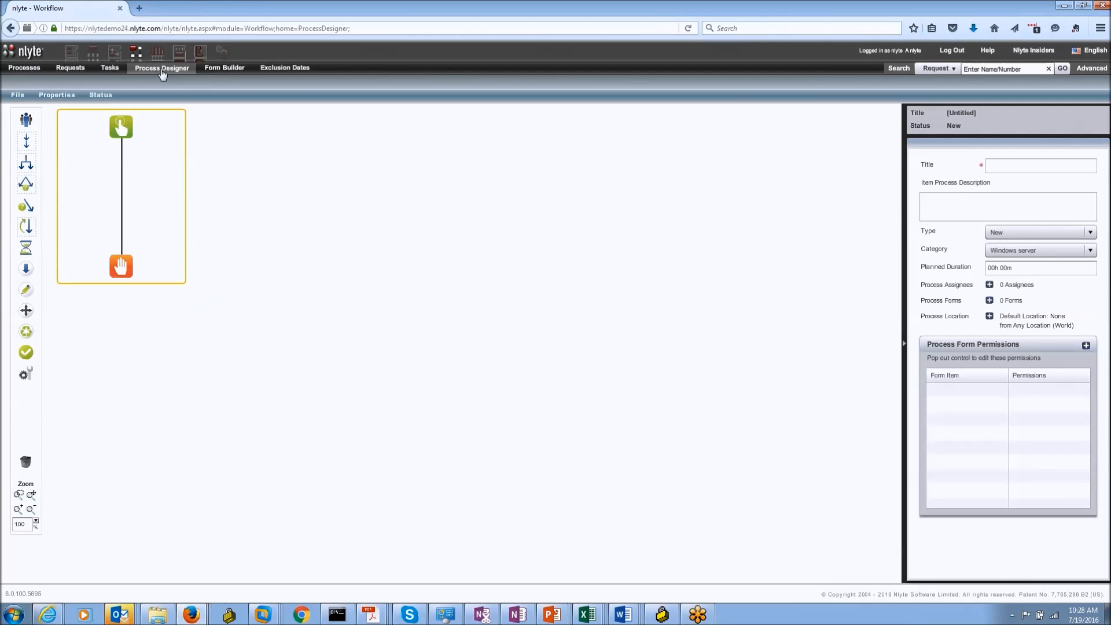
pyautogui.click(17, 95)
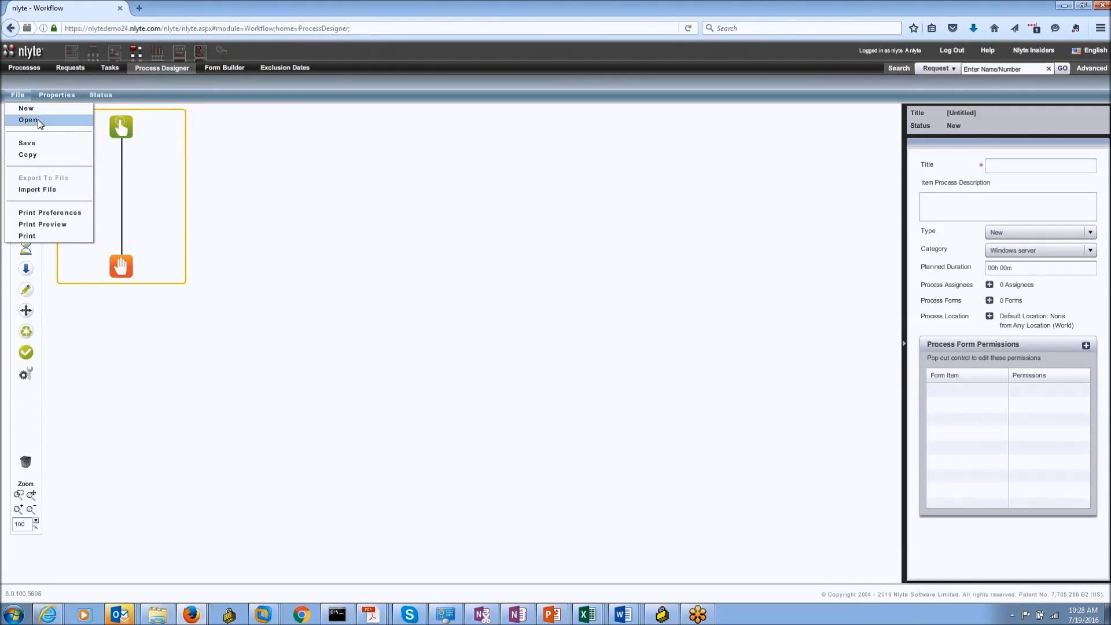
pyautogui.click(37, 120)
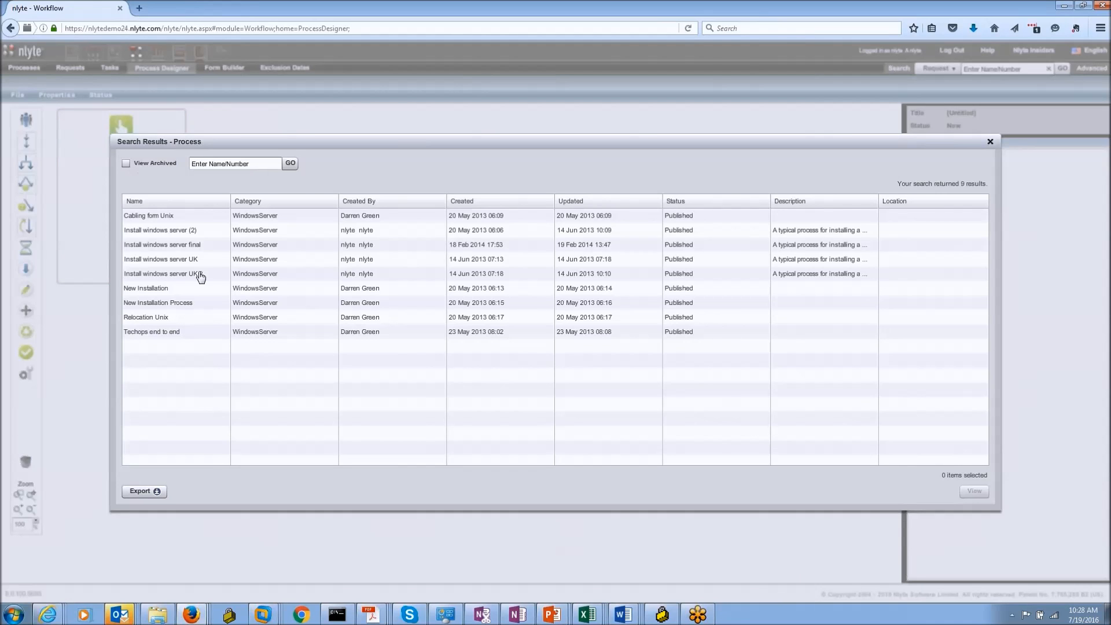
pyautogui.click(208, 244)
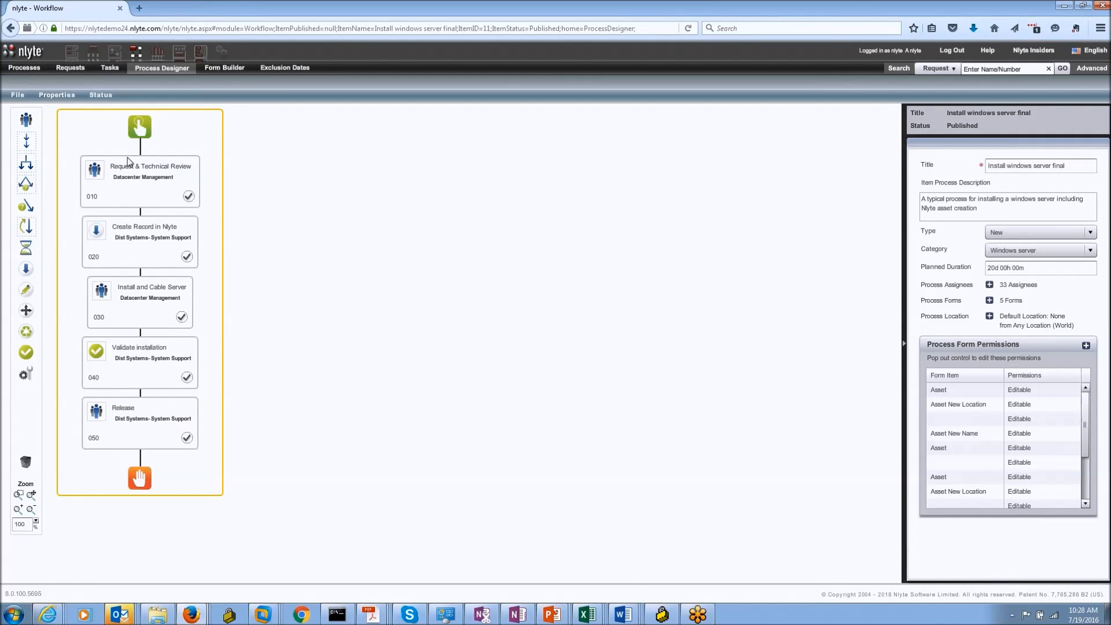
# Step: Review each workflow step's info card, then select the Request & Technical Review step
pyautogui.moveTo(128, 161)
pyautogui.moveTo(144, 181)
pyautogui.moveTo(151, 388)
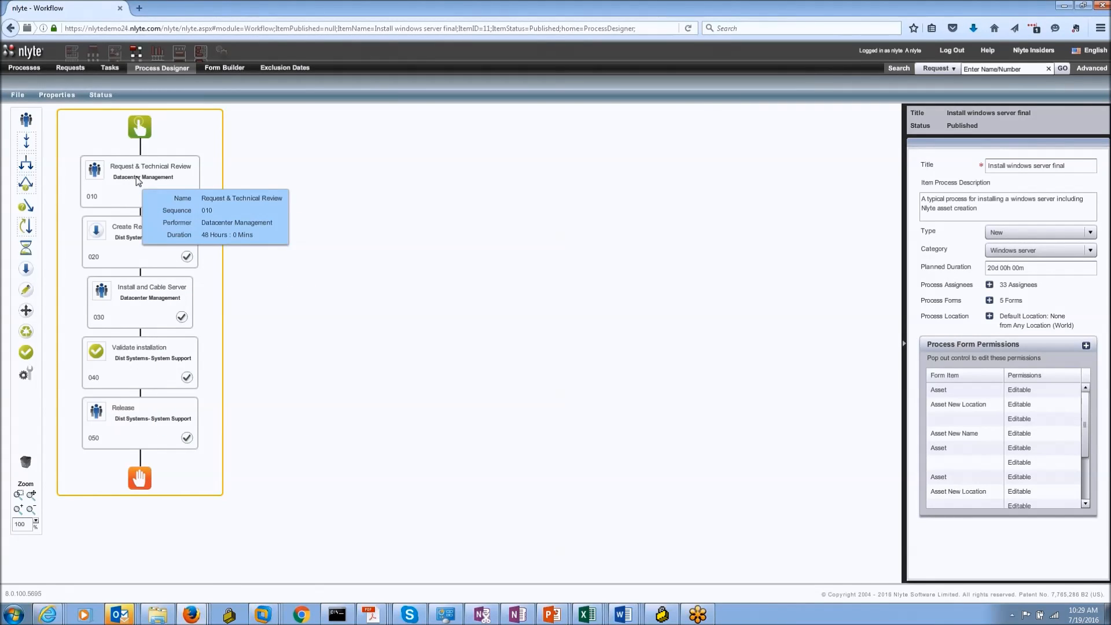
pyautogui.moveTo(152, 227)
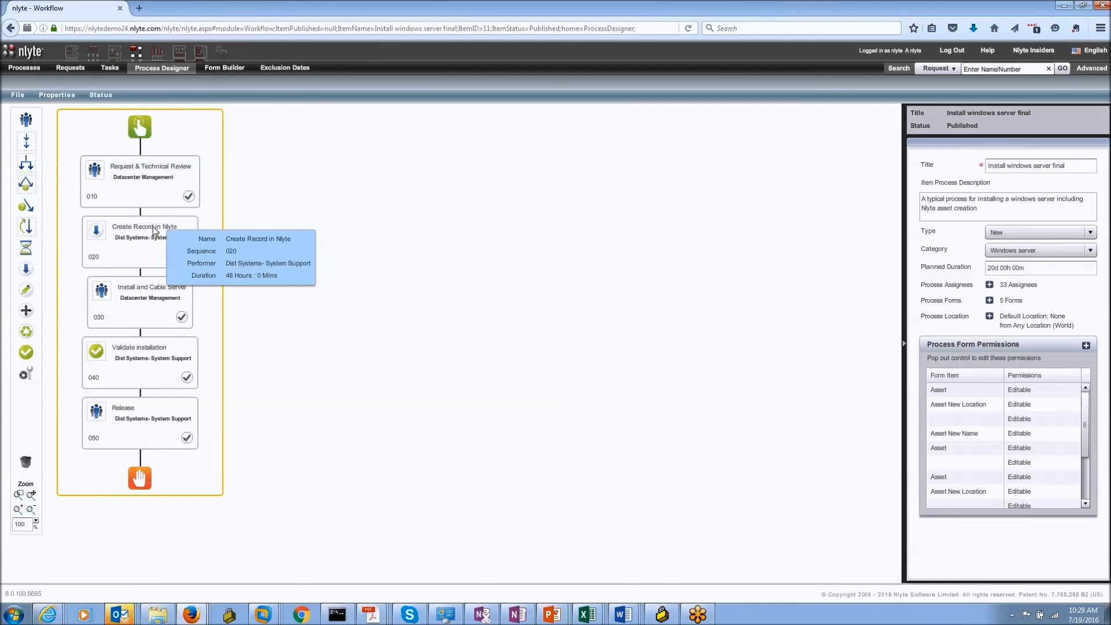
pyautogui.moveTo(160, 287)
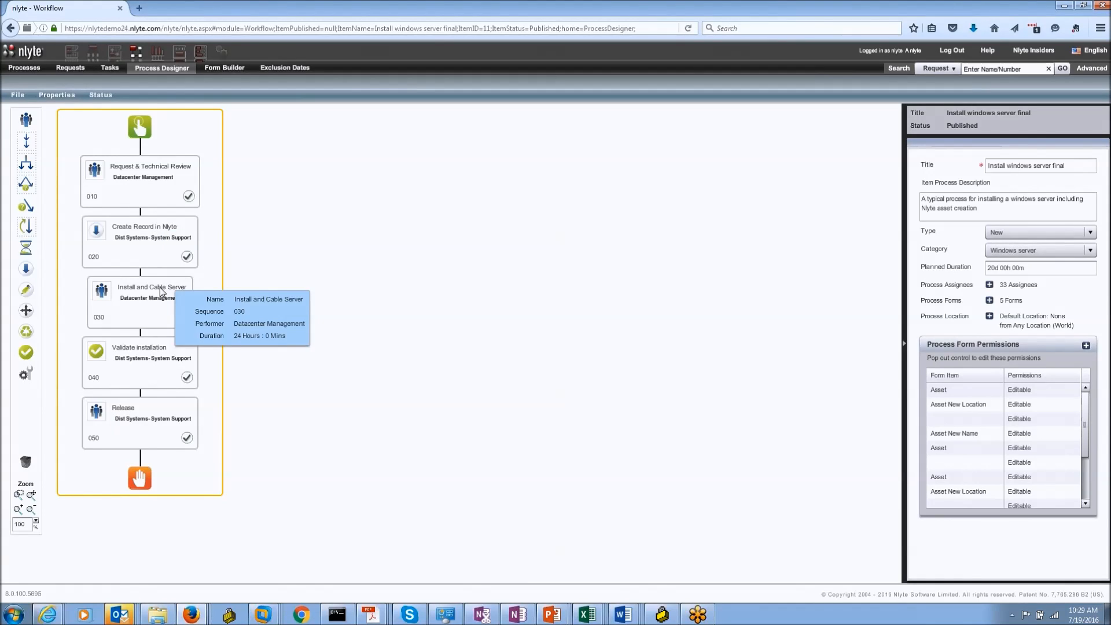
pyautogui.moveTo(168, 345)
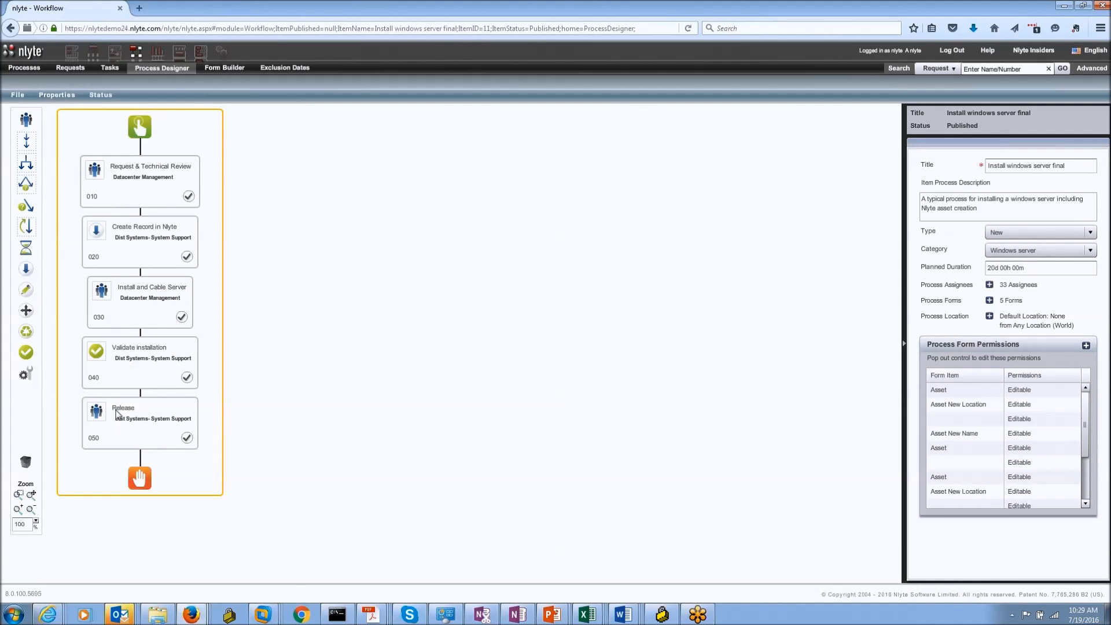
pyautogui.moveTo(125, 419)
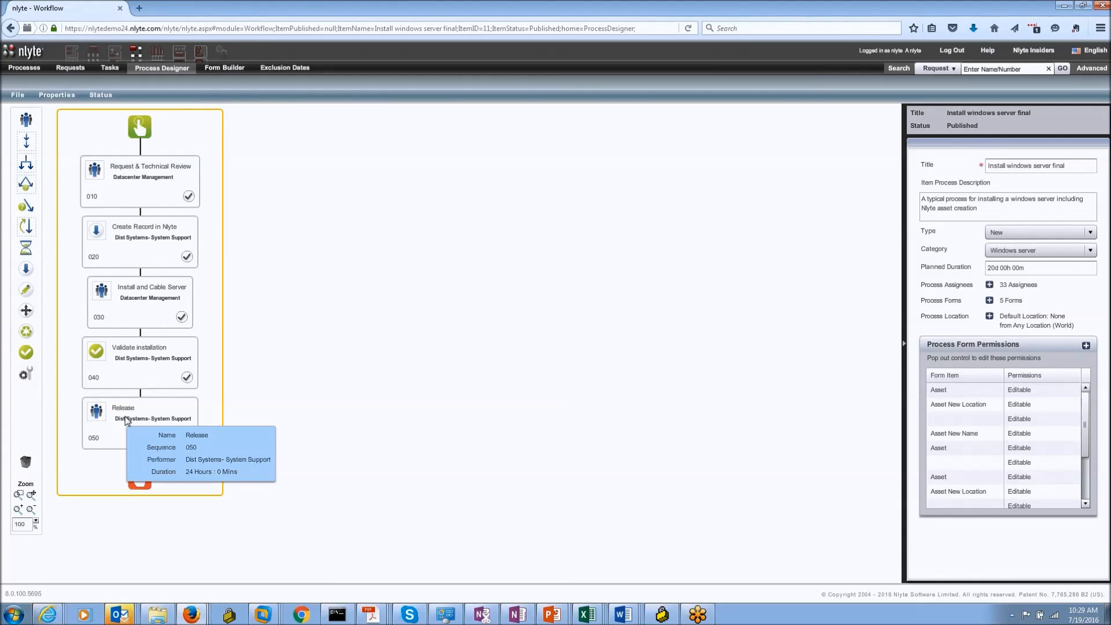
pyautogui.click(142, 188)
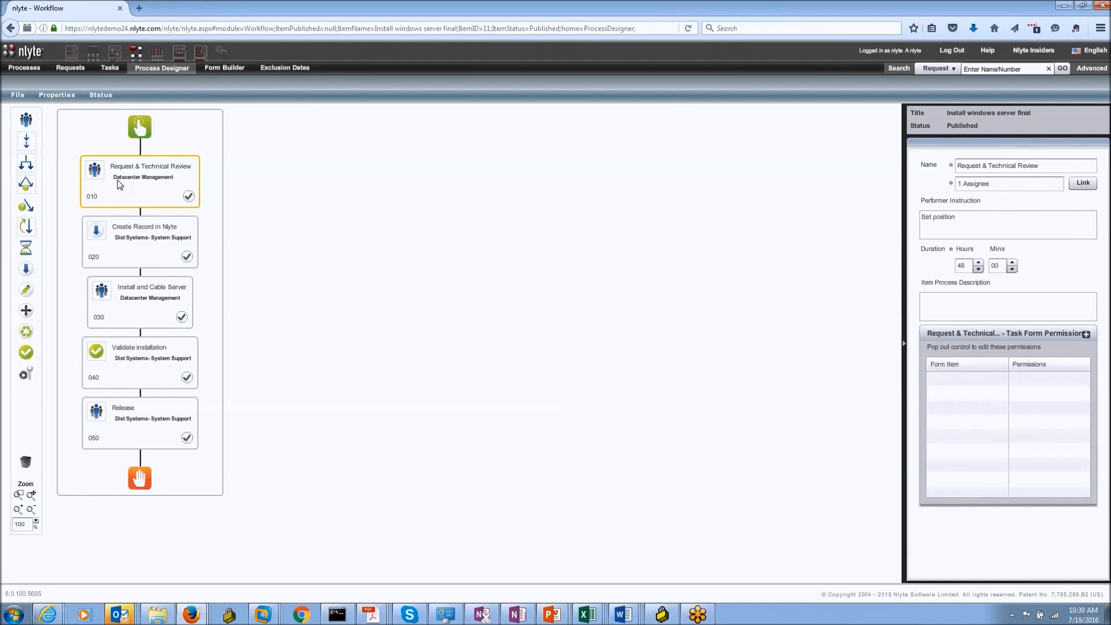
# Step: Review Create Record in Nlyte's task form permissions, including Recycle Asset, in an enlarged pop-out window
pyautogui.click(156, 240)
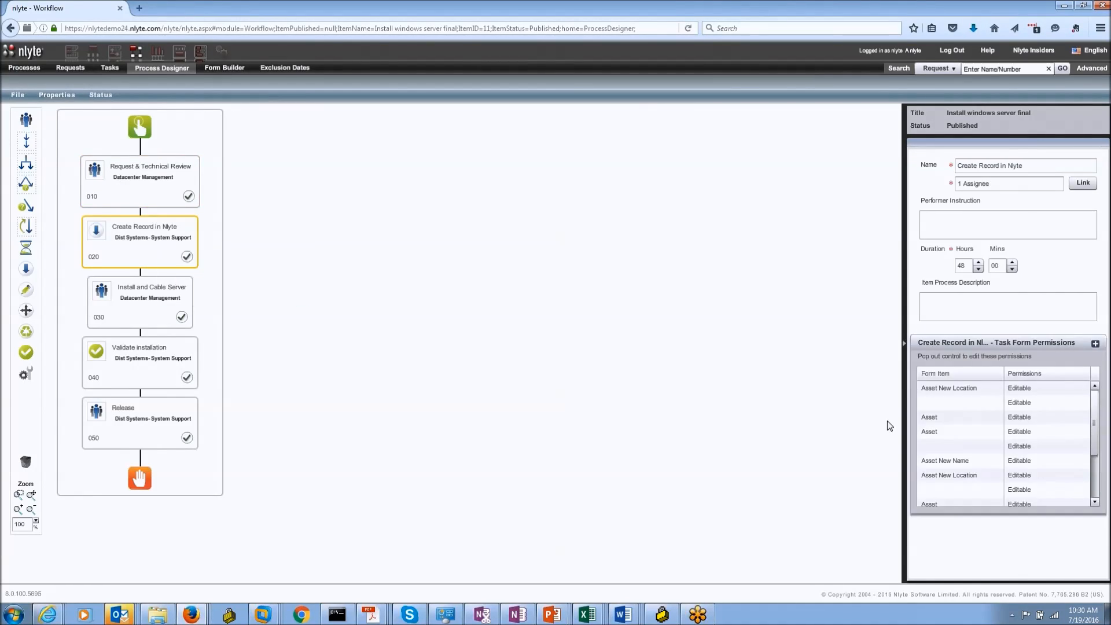
pyautogui.click(1095, 343)
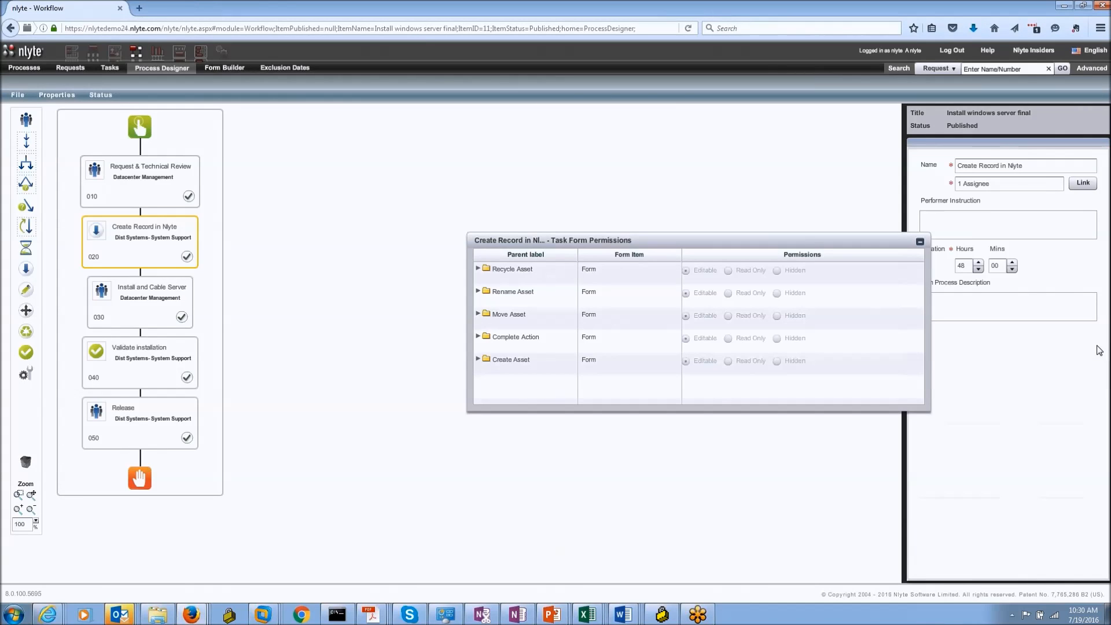
pyautogui.click(478, 268)
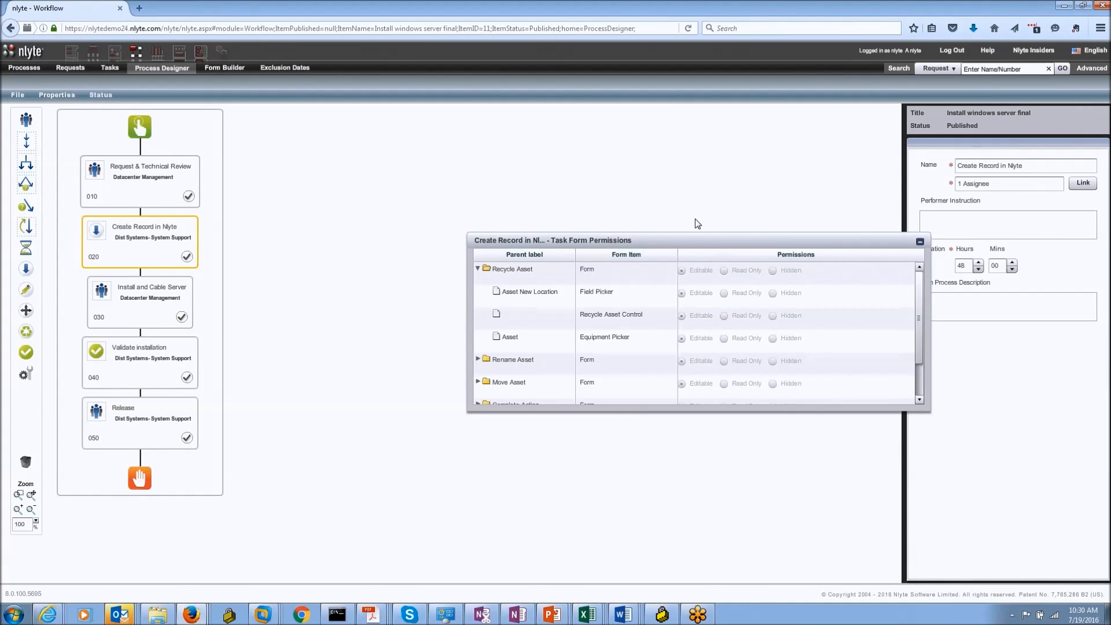
pyautogui.moveTo(689, 239); pyautogui.dragTo(572, 163)
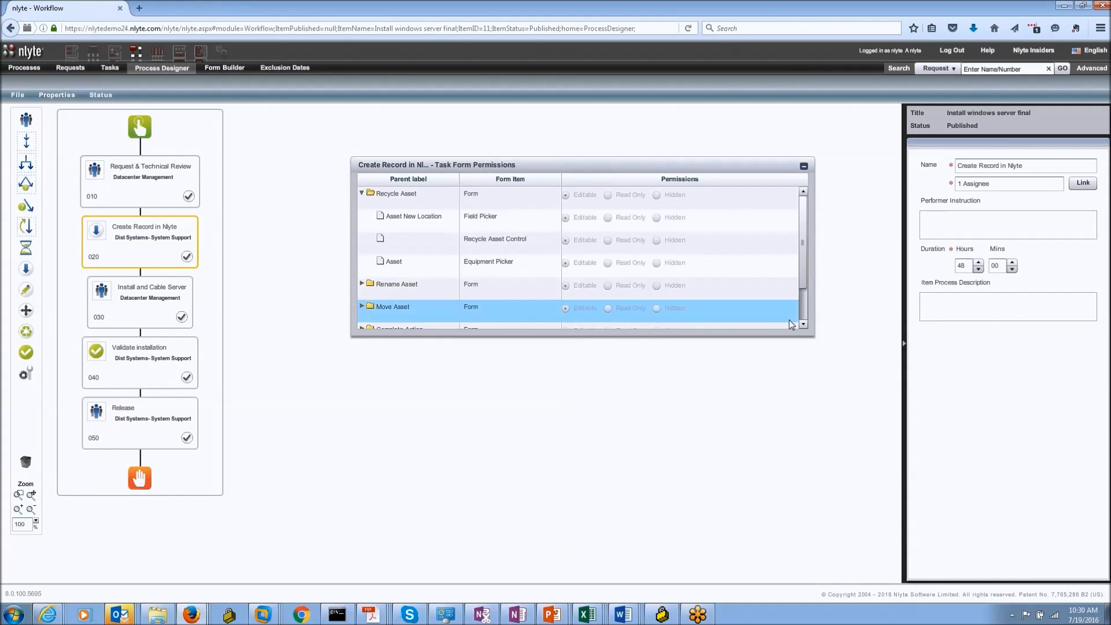
pyautogui.moveTo(812, 334); pyautogui.dragTo(952, 490)
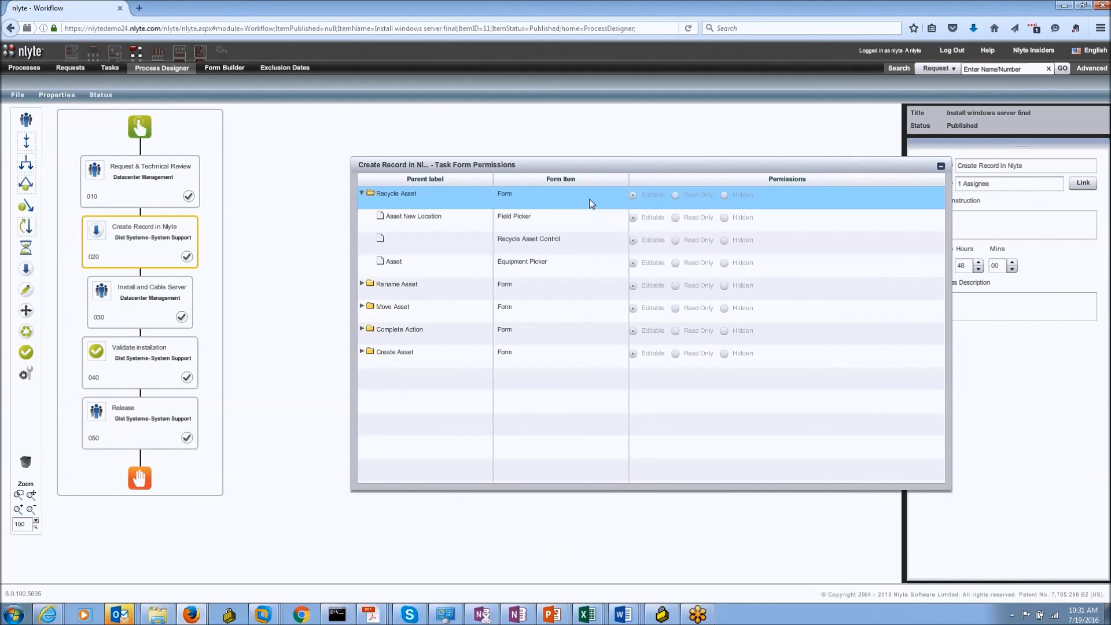
pyautogui.click(941, 166)
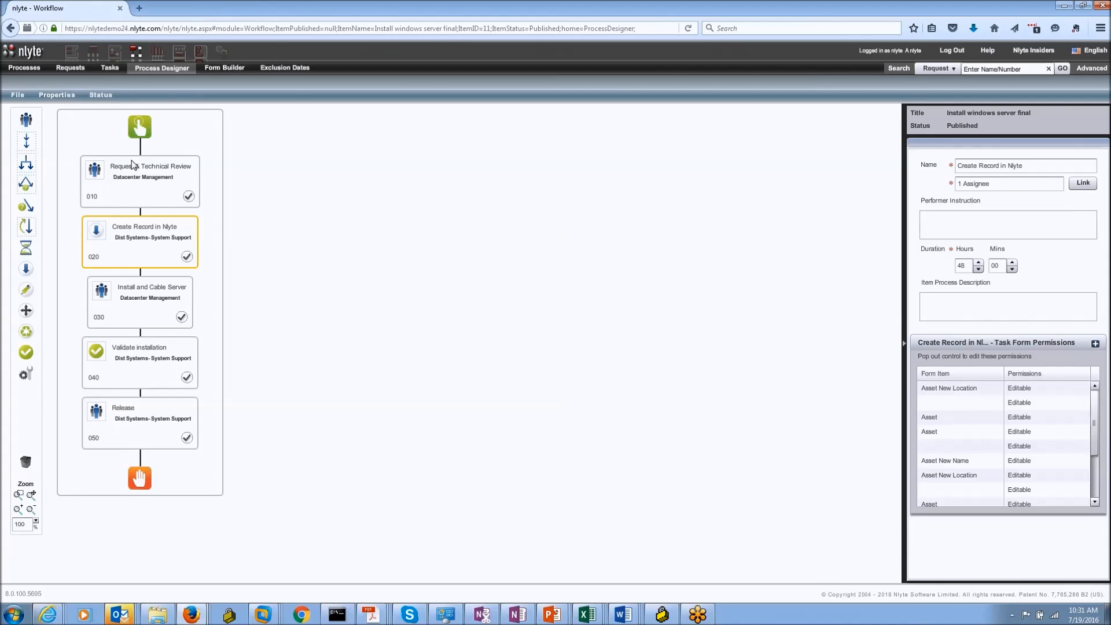
pyautogui.moveTo(146, 308)
pyautogui.moveTo(159, 223)
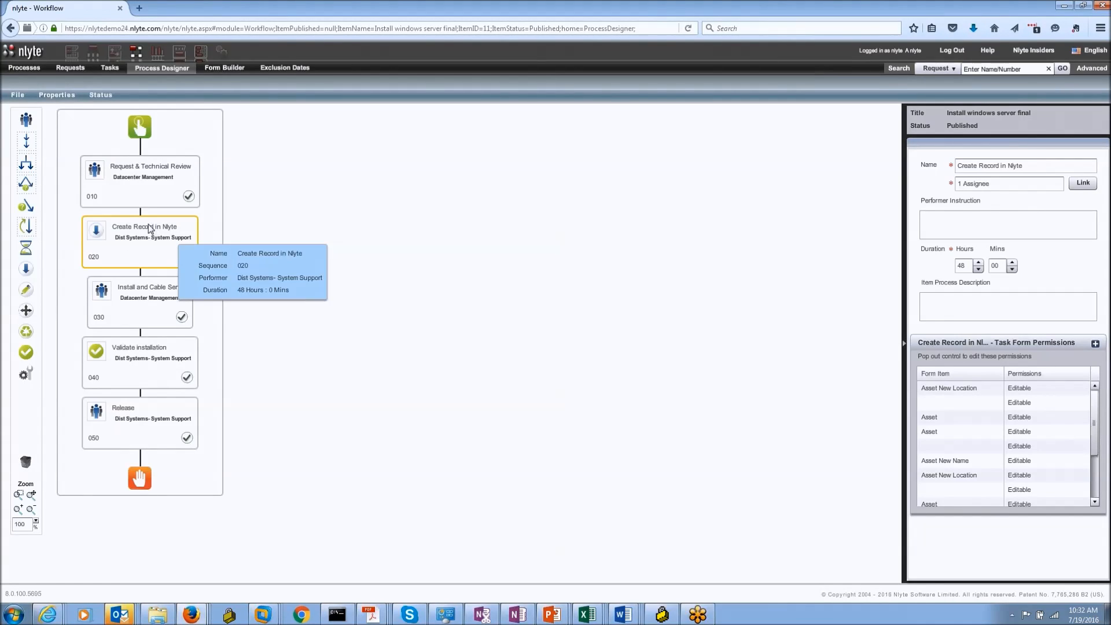
pyautogui.moveTo(113, 307)
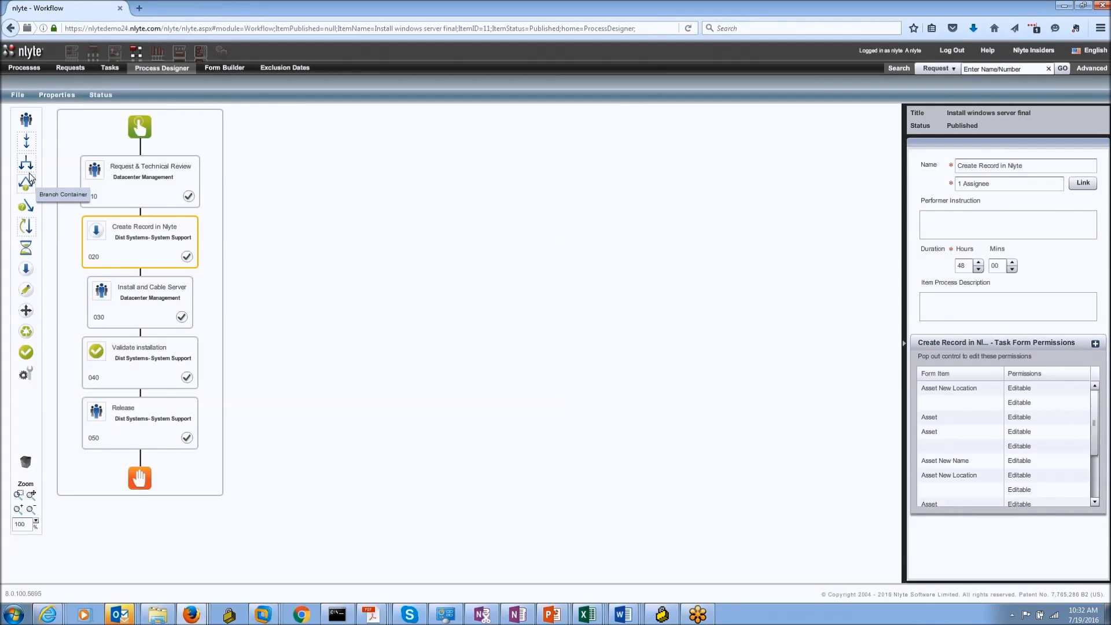
# Step: Insert a Parallel Activity holding Create Record in Nlyte and Install and Cable Server in separate sequences
pyautogui.moveTo(27, 168); pyautogui.dragTo(142, 216)
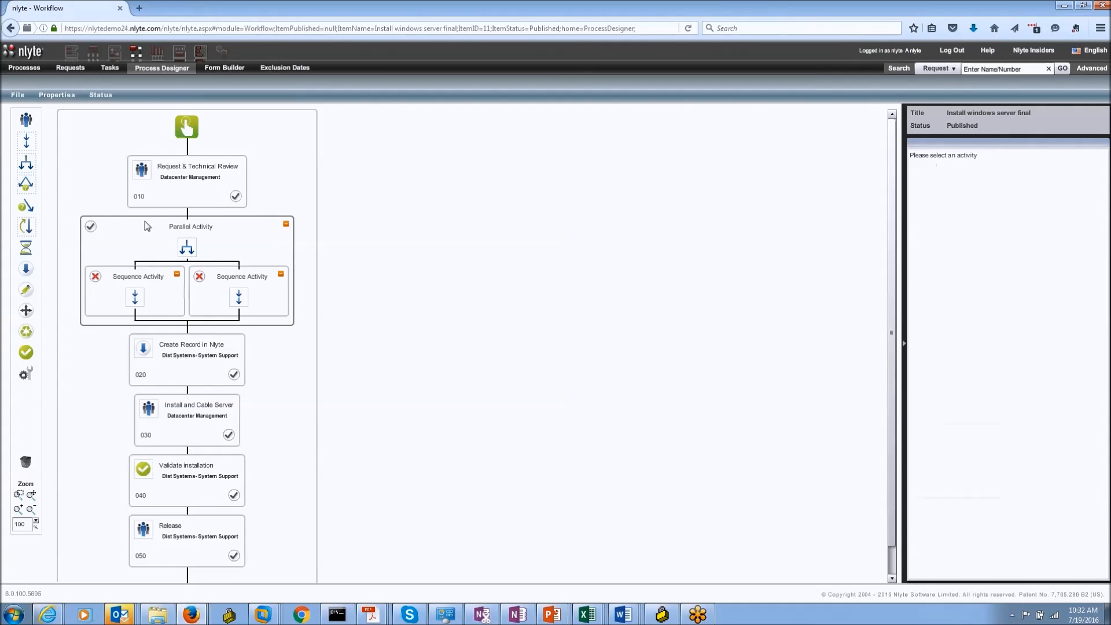
pyautogui.moveTo(175, 363); pyautogui.dragTo(155, 306)
pyautogui.moveTo(216, 418); pyautogui.dragTo(249, 296)
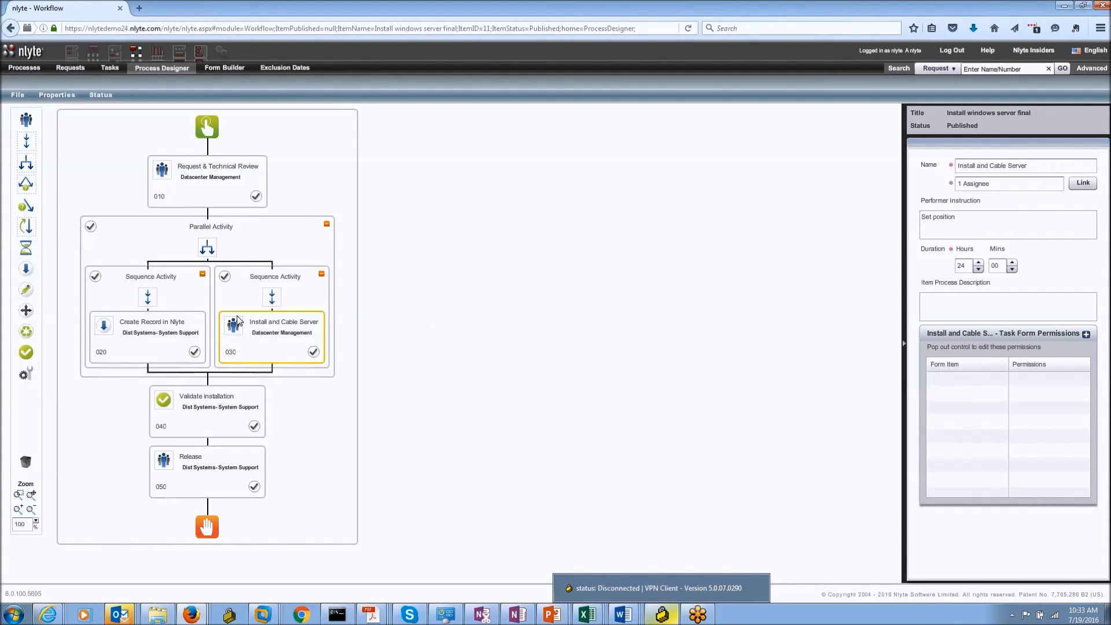
pyautogui.moveTo(218, 193)
pyautogui.moveTo(188, 339)
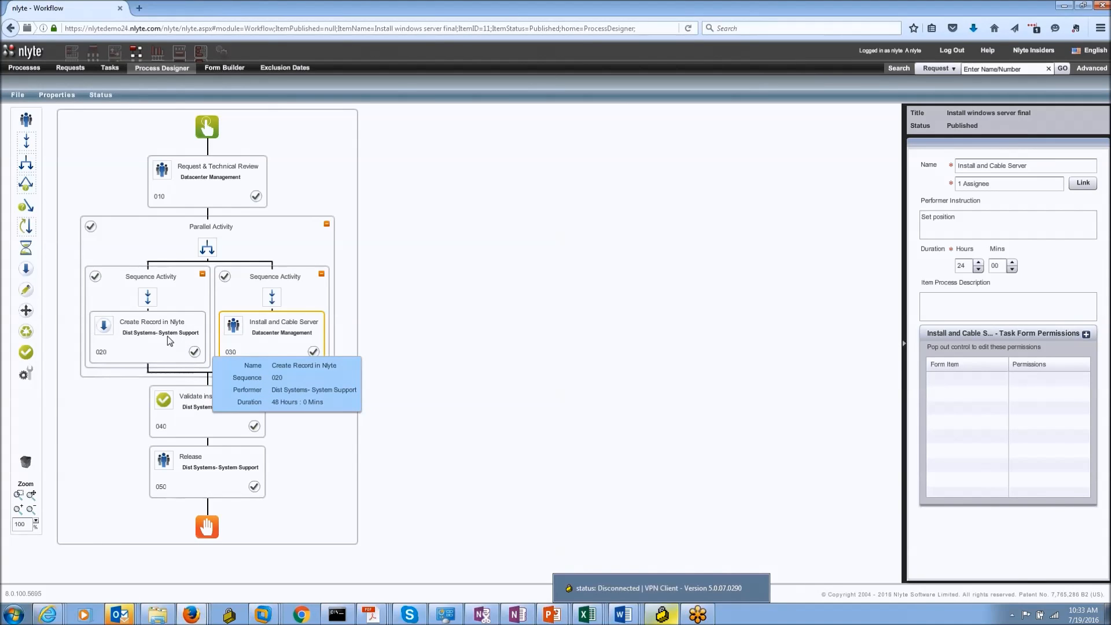
pyautogui.moveTo(225, 333)
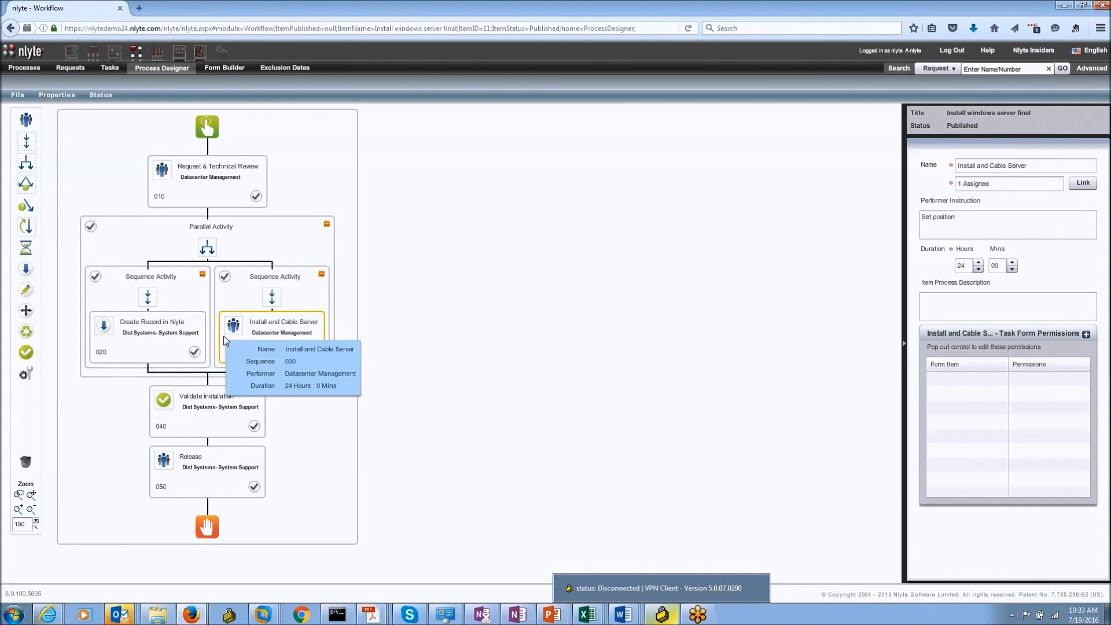
pyautogui.moveTo(228, 403)
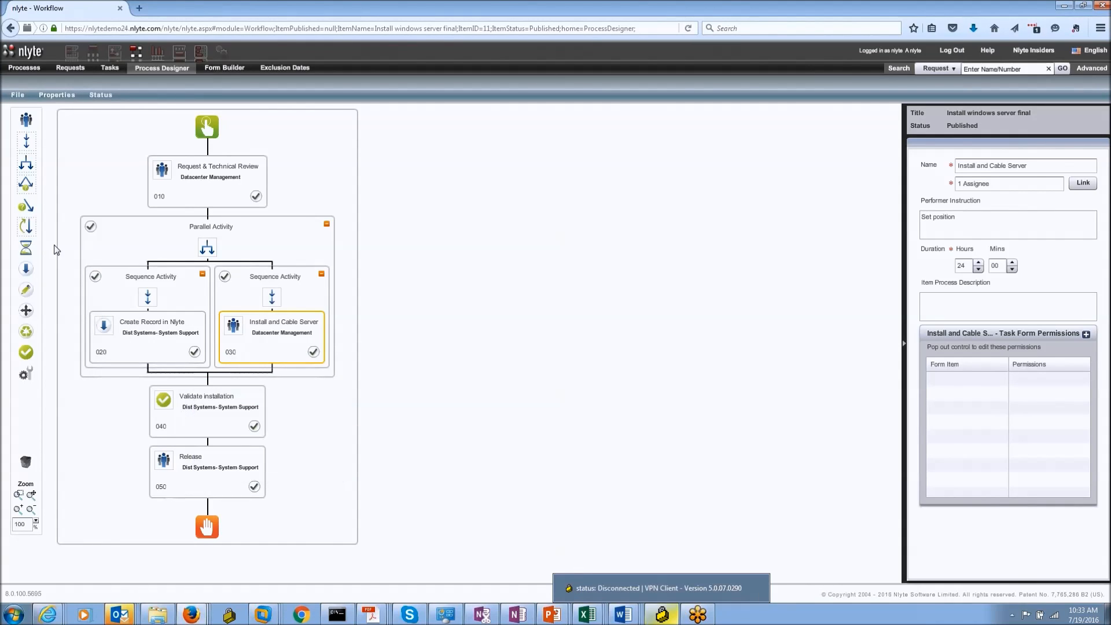
pyautogui.moveTo(185, 164)
# Step: Add a Branch Container with the Parallel Activity on the left and a User Activity on the right
pyautogui.moveTo(26, 184); pyautogui.dragTo(211, 216)
pyautogui.moveTo(25, 184); pyautogui.dragTo(210, 214)
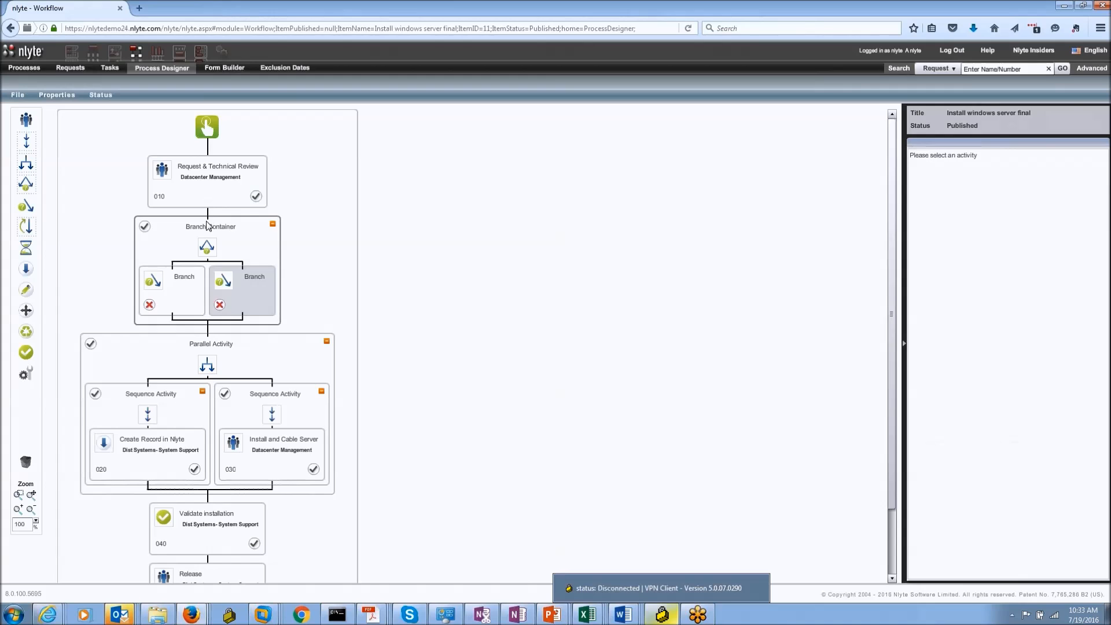
pyautogui.moveTo(211, 368); pyautogui.dragTo(143, 295)
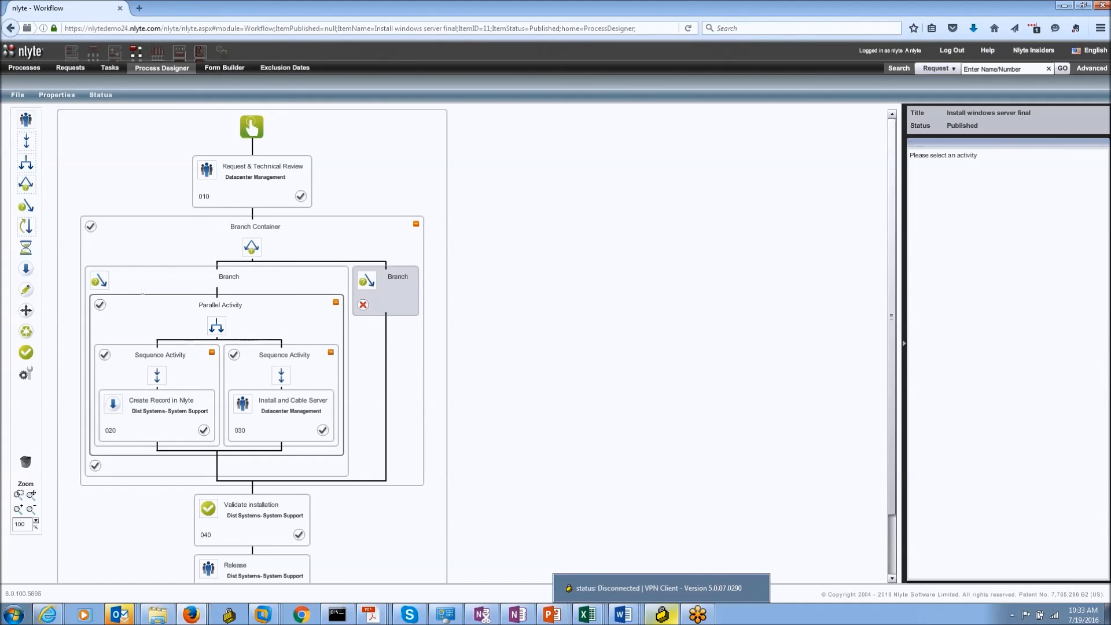
pyautogui.click(386, 295)
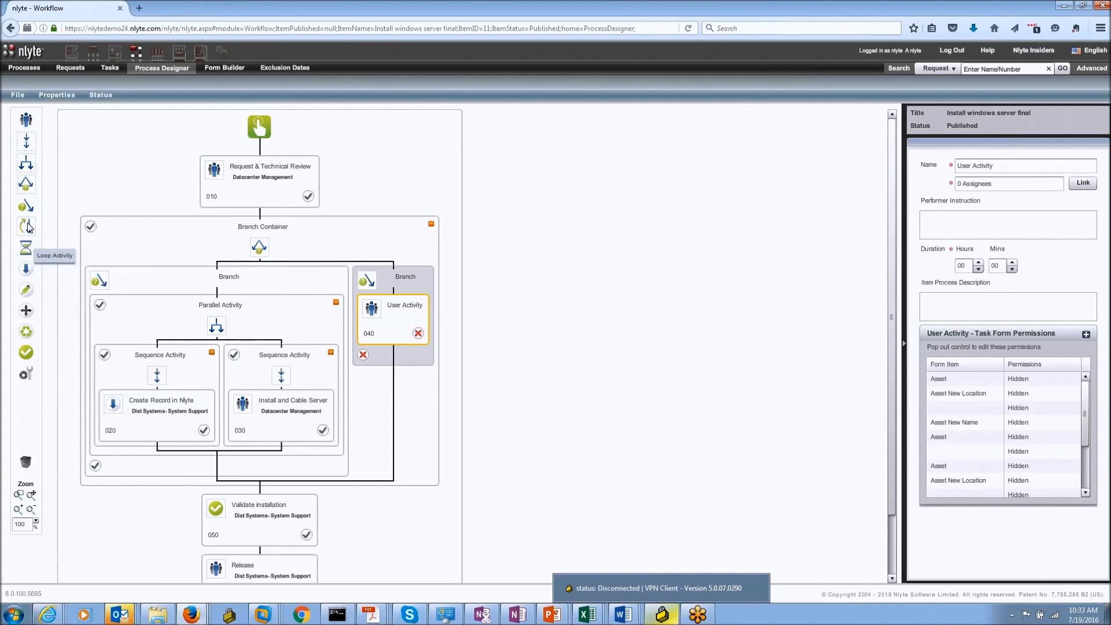
# Step: Review the overall process properties
pyautogui.click(422, 447)
pyautogui.scroll(-1, 403, 483)
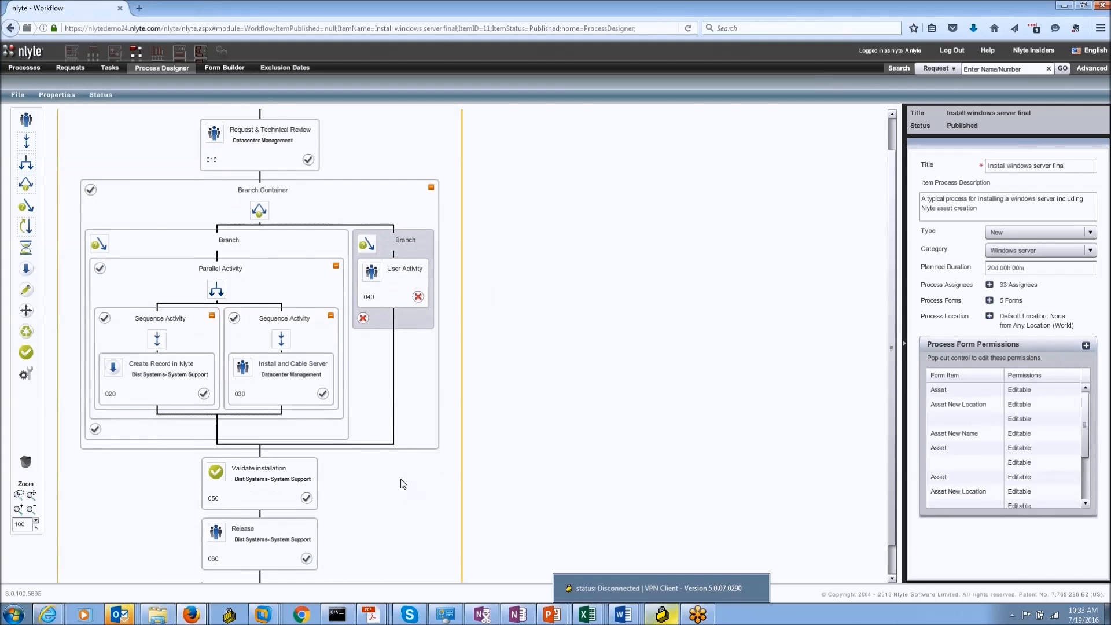
pyautogui.scroll(-1, 403, 484)
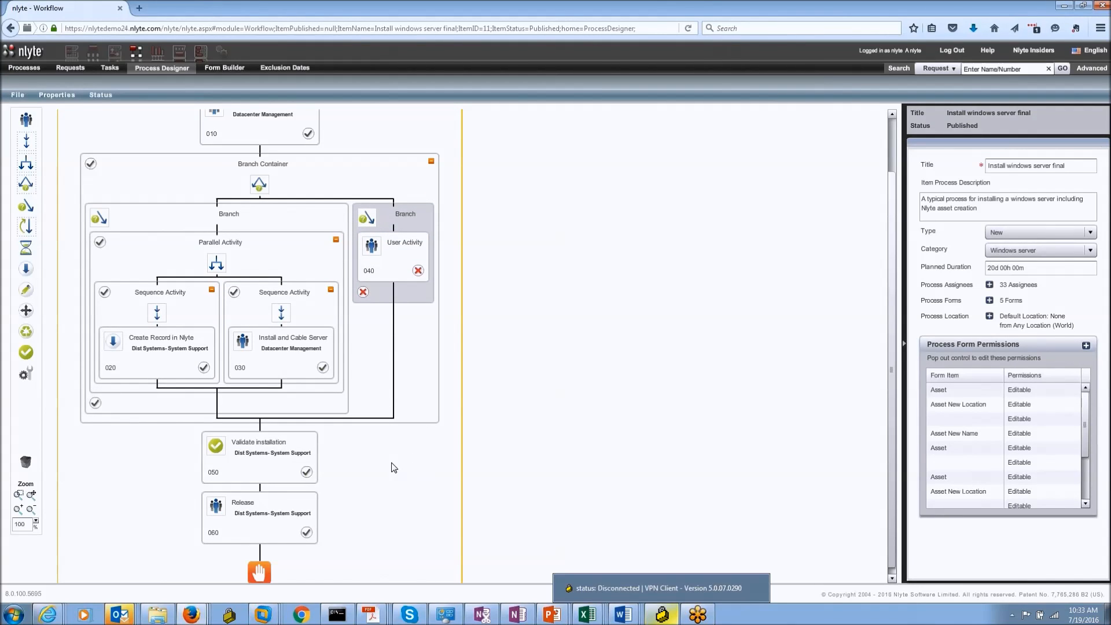
pyautogui.scroll(1, 312, 439)
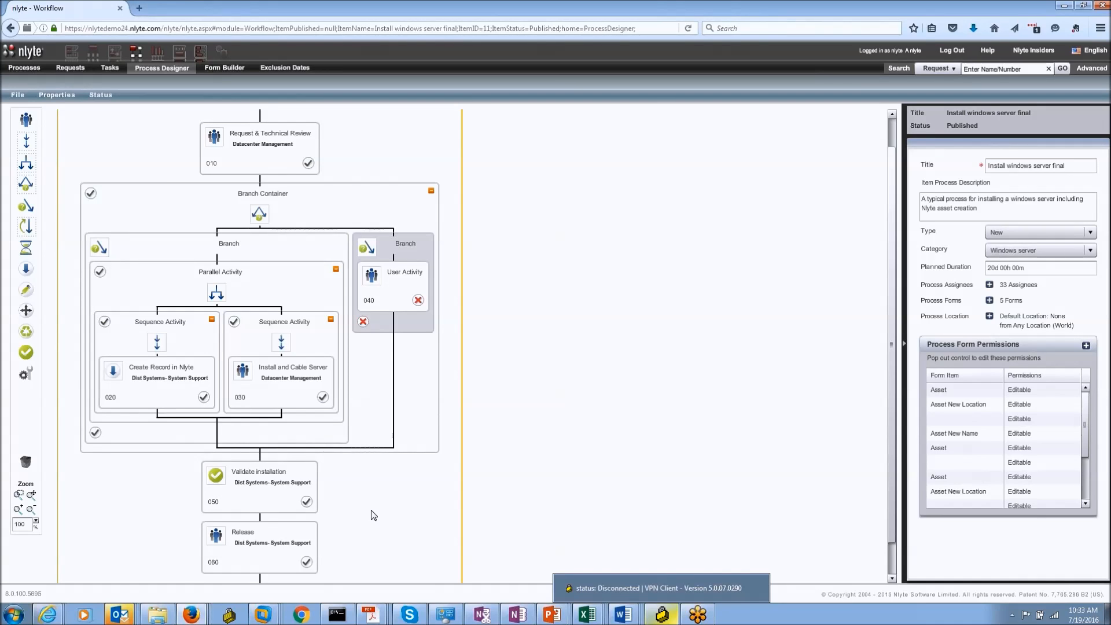
pyautogui.scroll(1, 373, 515)
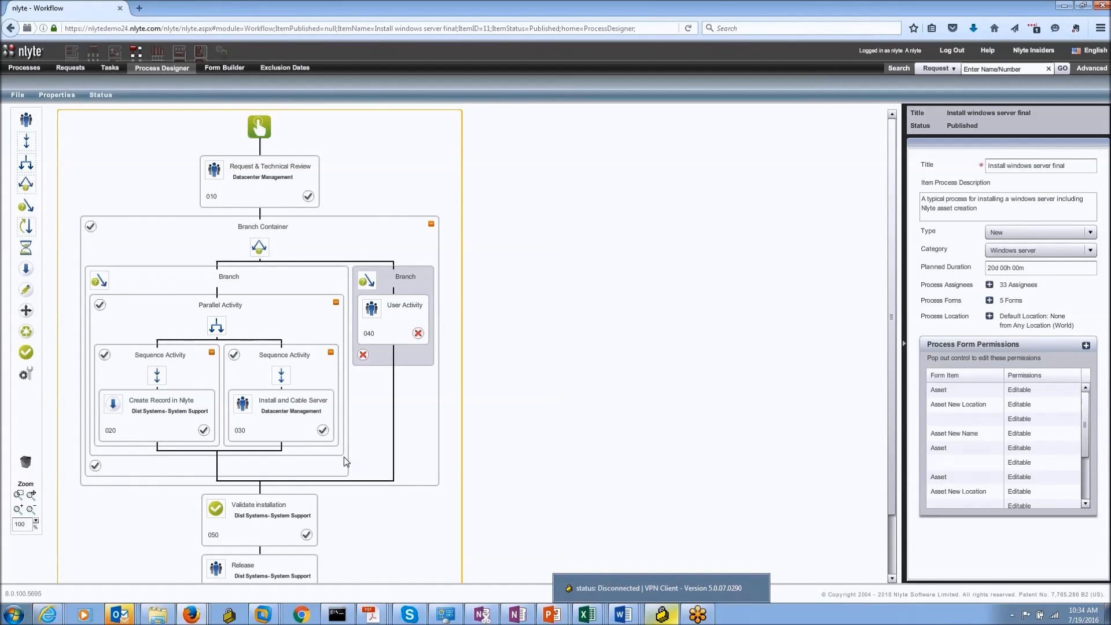
pyautogui.moveTo(26, 375); pyautogui.dragTo(253, 148)
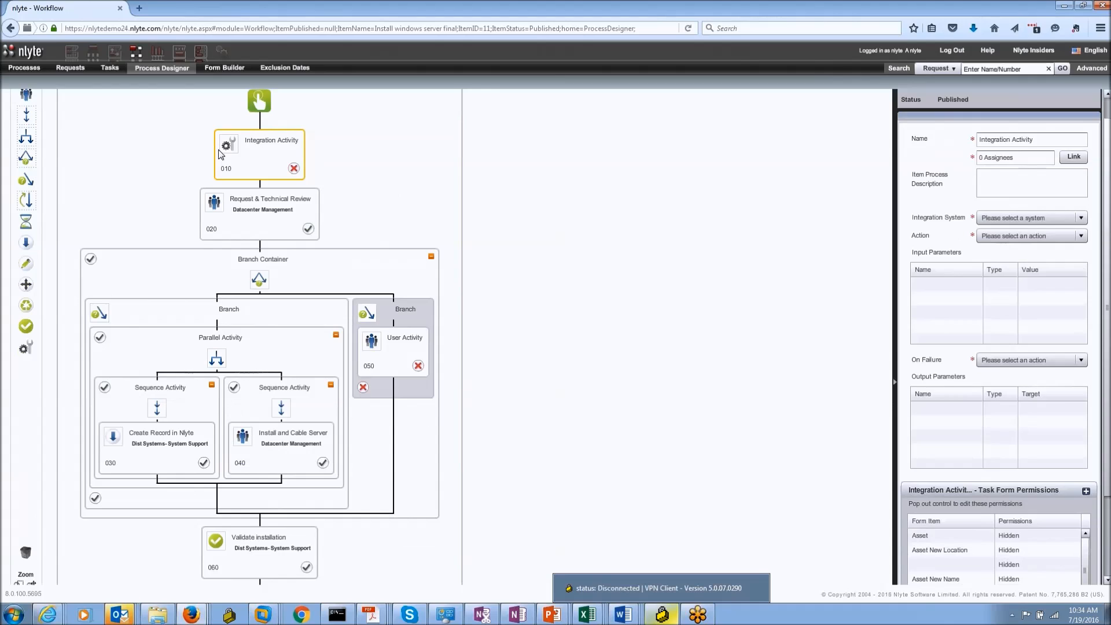
pyautogui.click(1043, 220)
pyautogui.click(1046, 233)
pyautogui.click(1047, 235)
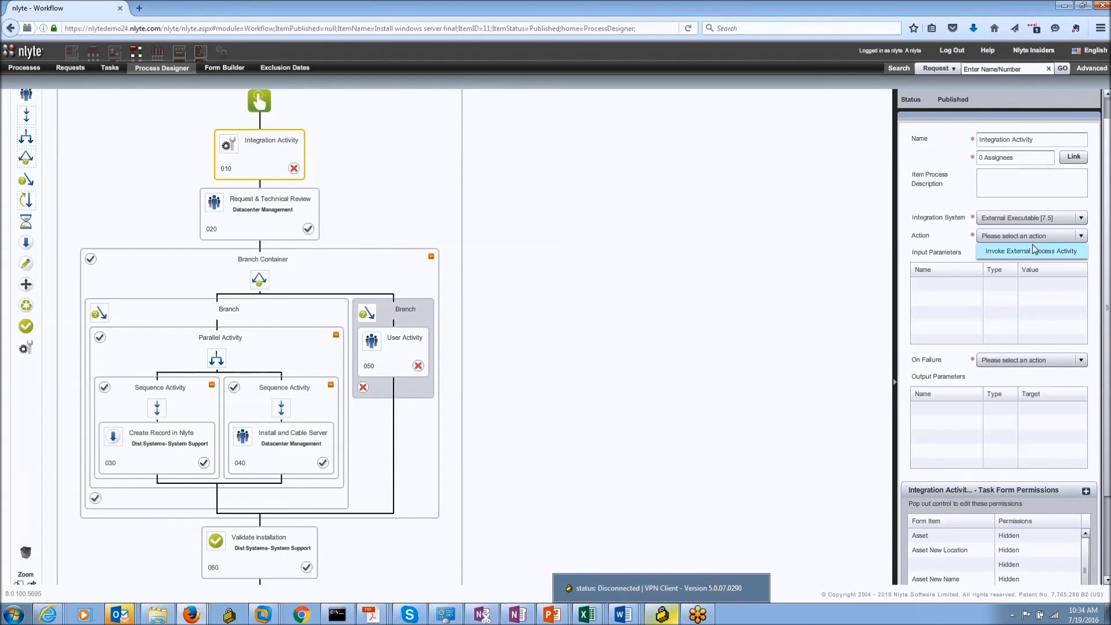
pyautogui.click(1027, 251)
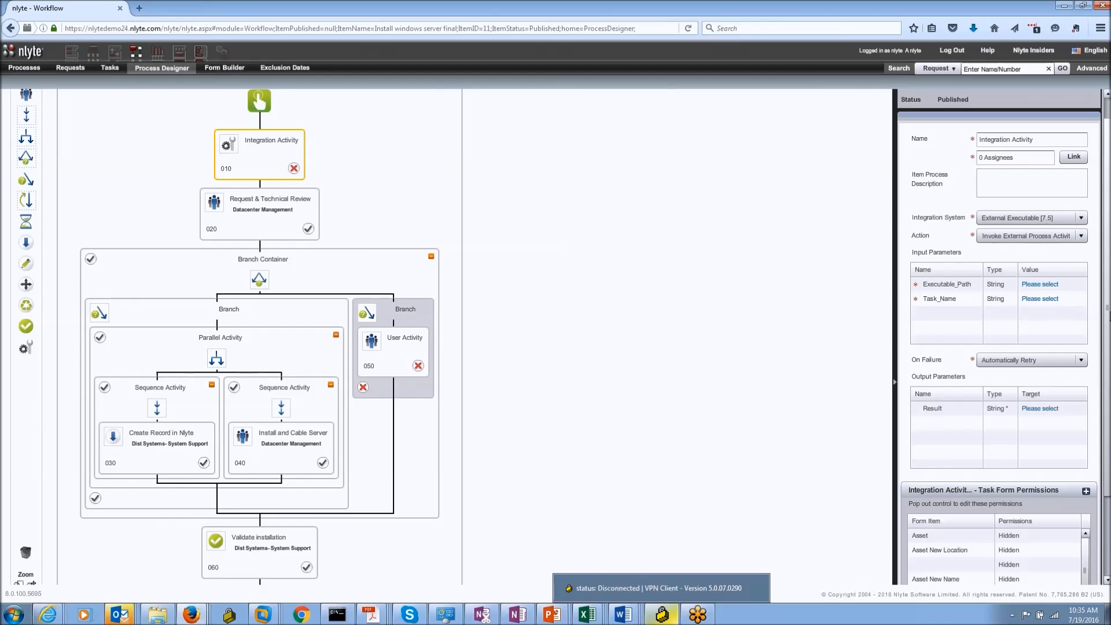
pyautogui.scroll(1, 1031, 105)
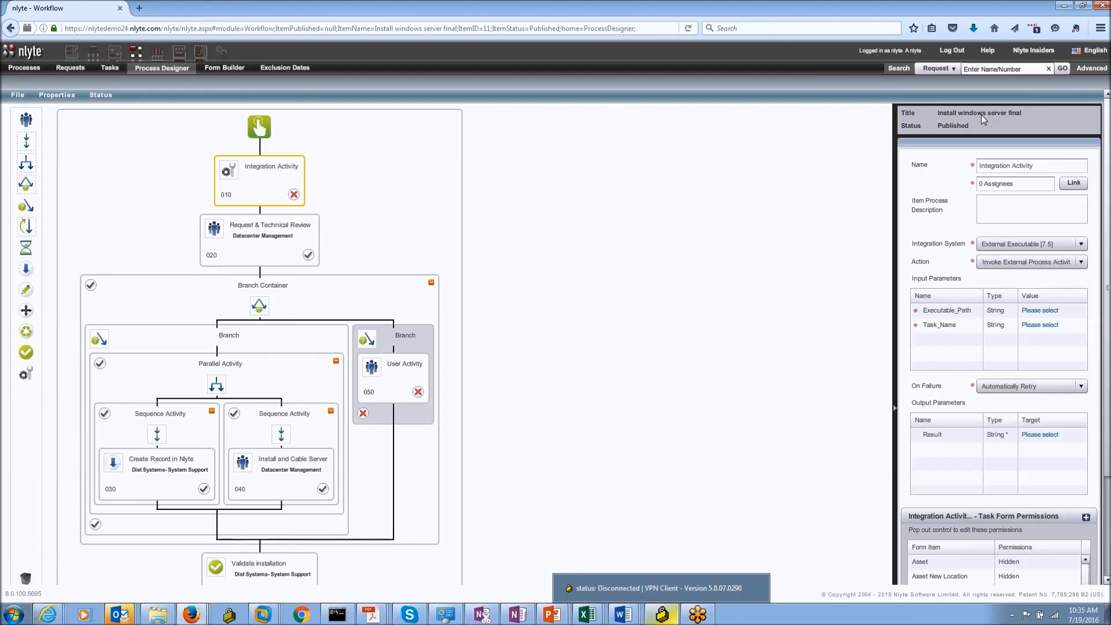
pyautogui.scroll(-1, 444, 220)
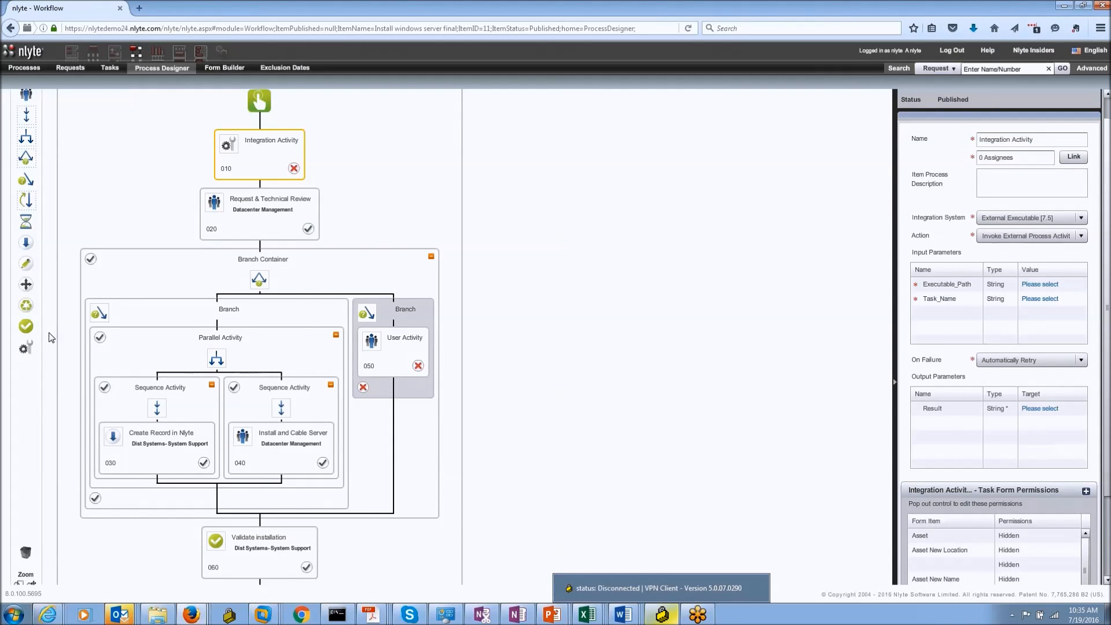
pyautogui.click(354, 524)
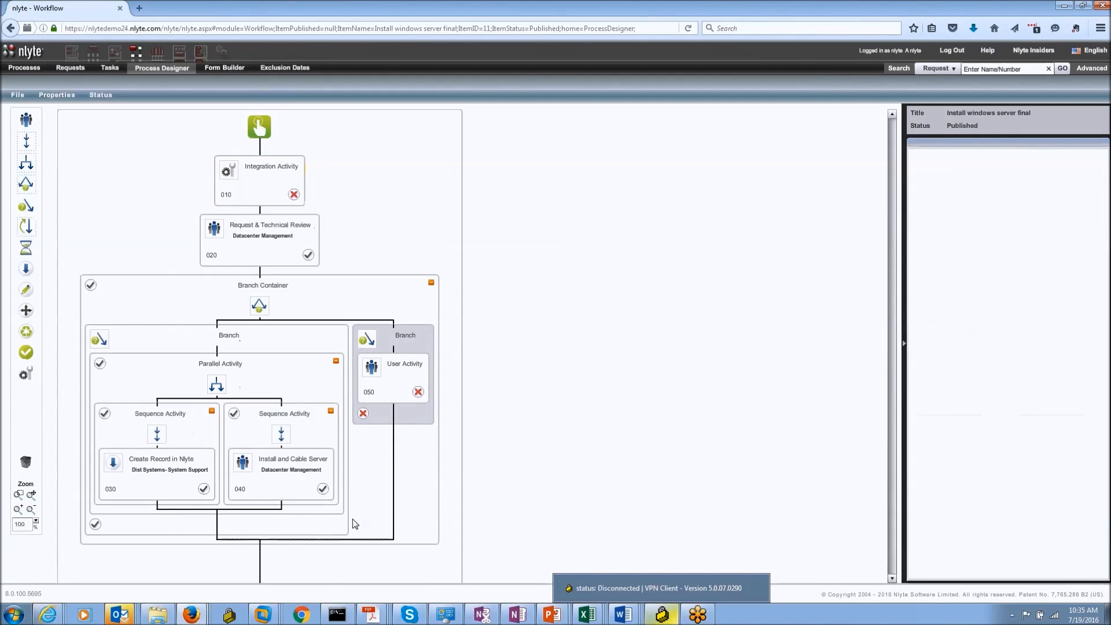
pyautogui.scroll(-6, 511, 515)
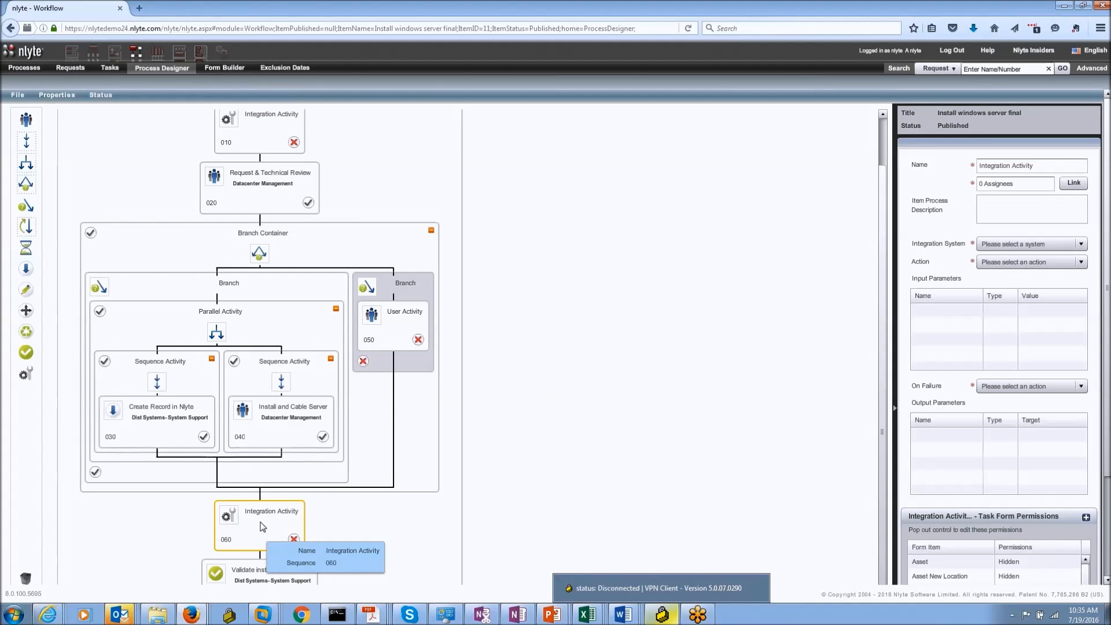
pyautogui.scroll(-1, 367, 529)
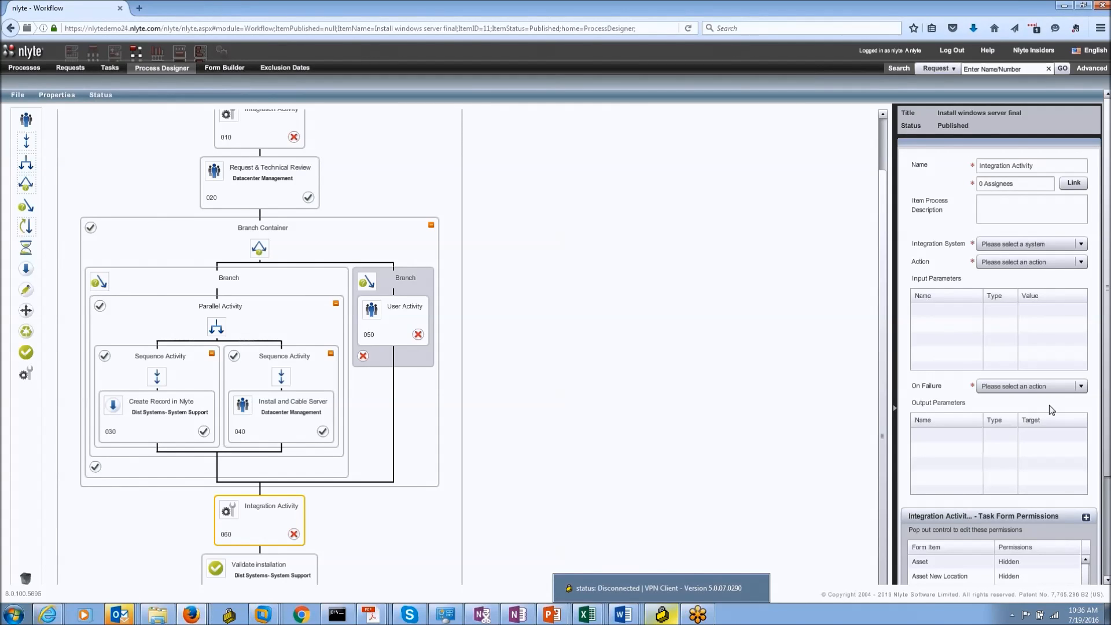
# Step: In Form Builder, open the Cable add form and add Nested Forms and Check Box fields under Note
pyautogui.click(225, 68)
pyautogui.click(24, 68)
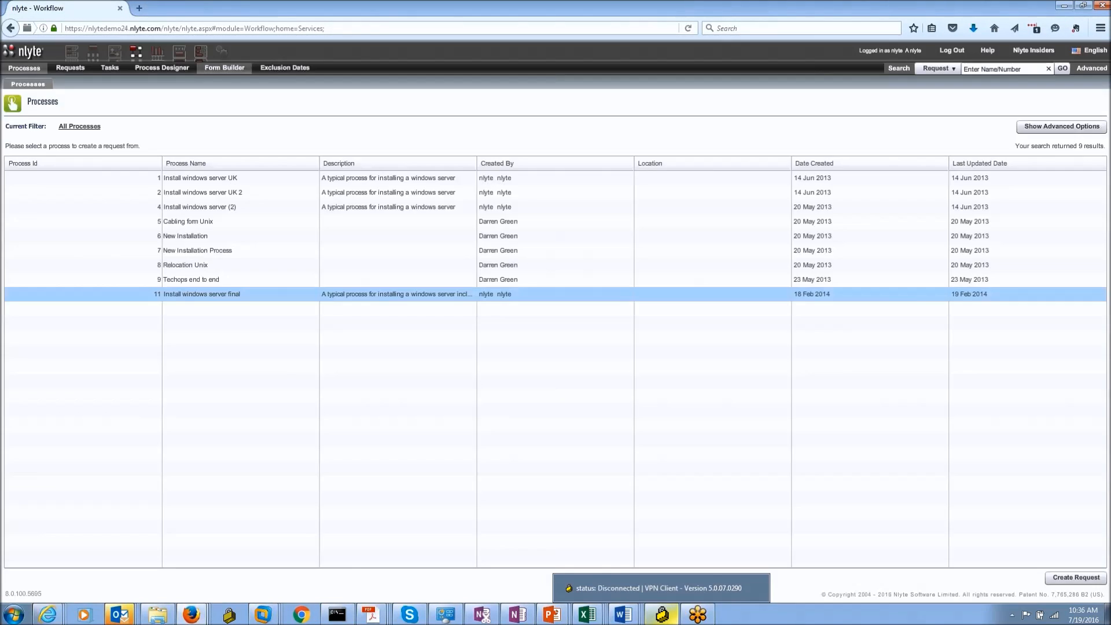
pyautogui.click(16, 94)
pyautogui.click(24, 121)
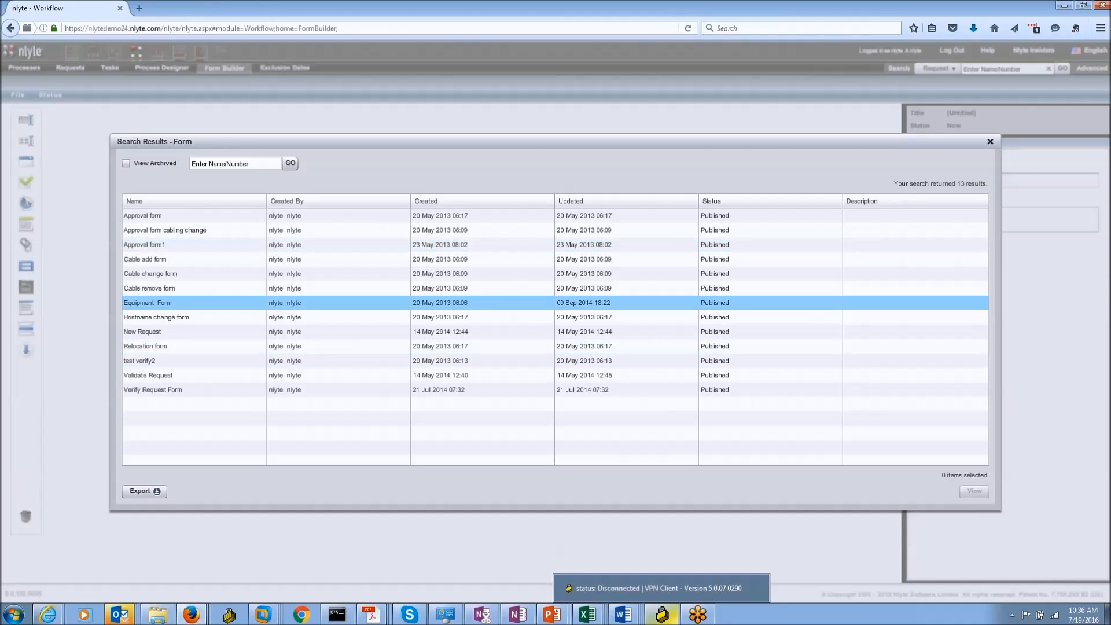
pyautogui.doubleClick(162, 259)
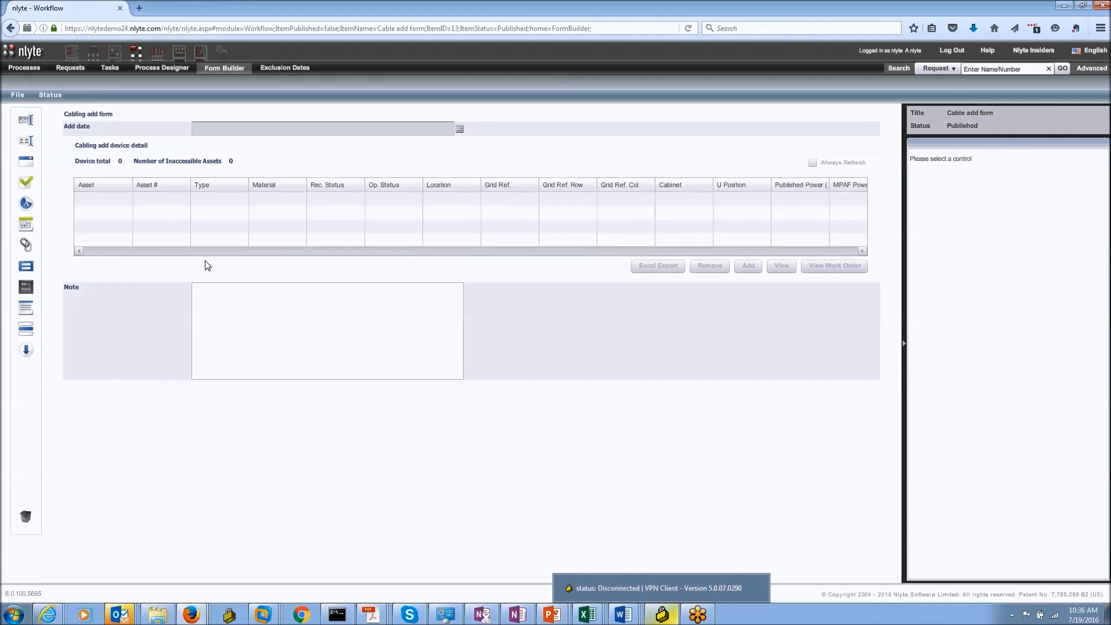
pyautogui.click(25, 267)
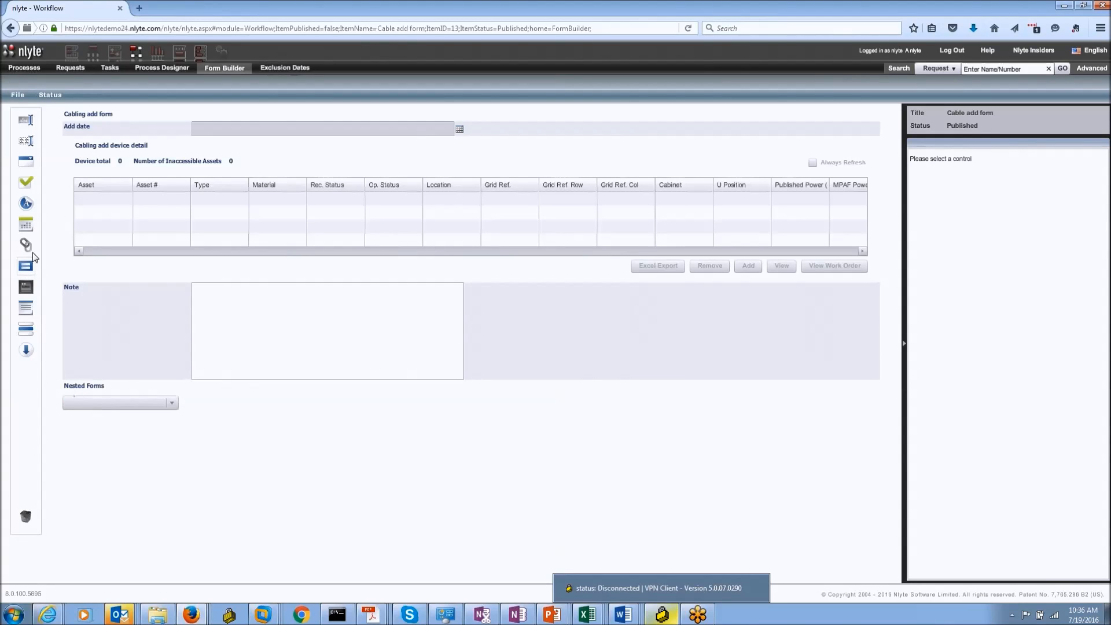
pyautogui.moveTo(25, 183); pyautogui.dragTo(228, 431)
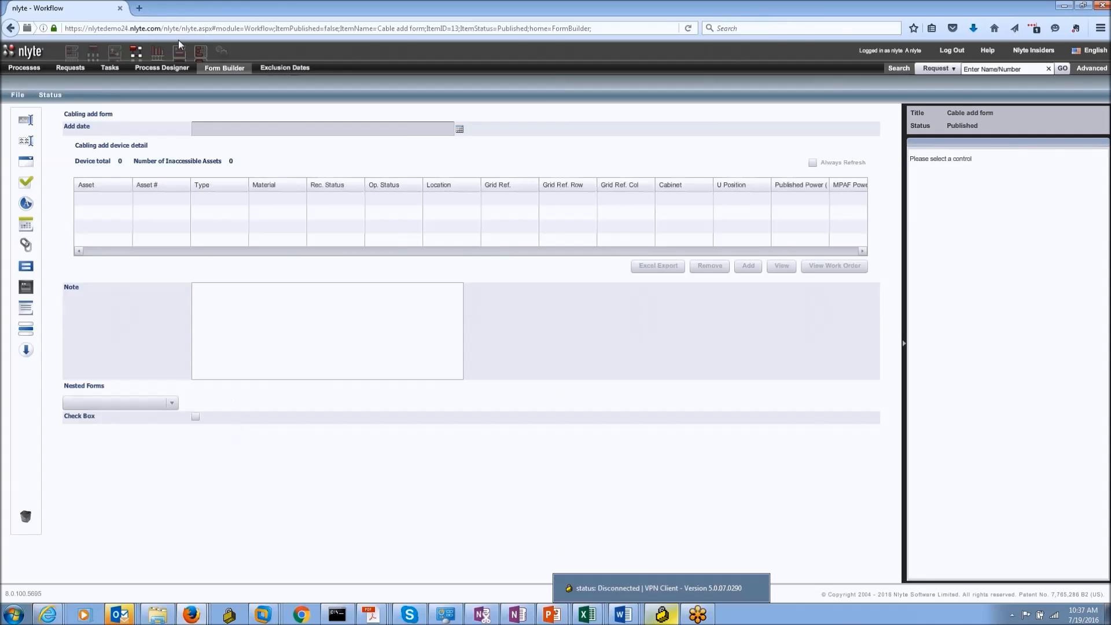
# Step: View the Floor Planner location tree, then open the Analytics home page
pyautogui.click(114, 55)
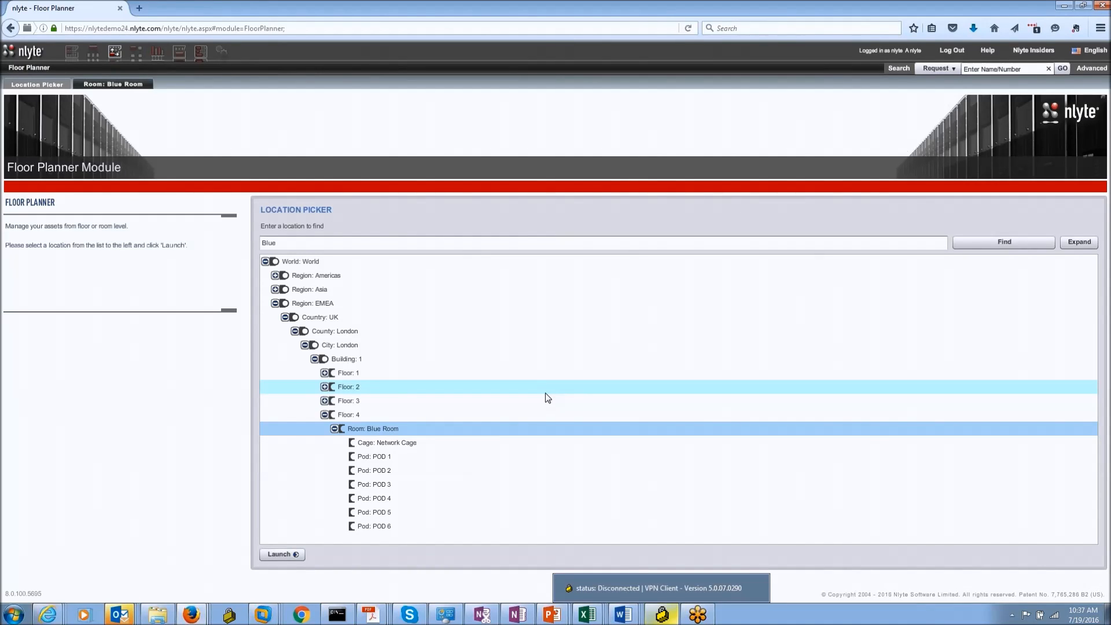
pyautogui.click(158, 54)
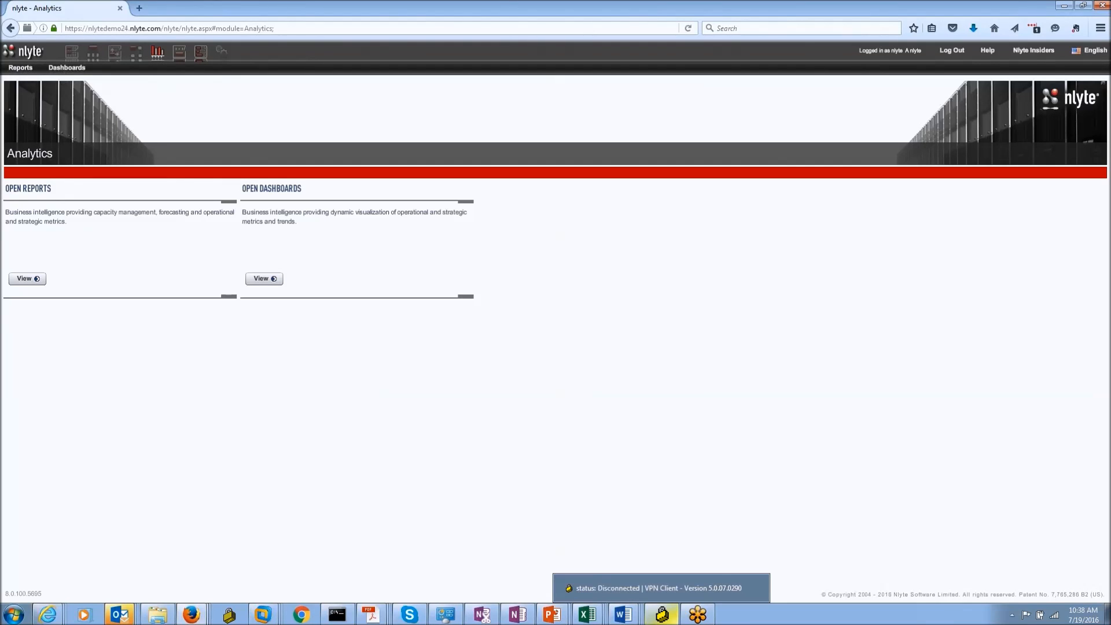
# Step: Open the Power Usage by Asset report from the Facilities report folder
pyautogui.click(22, 69)
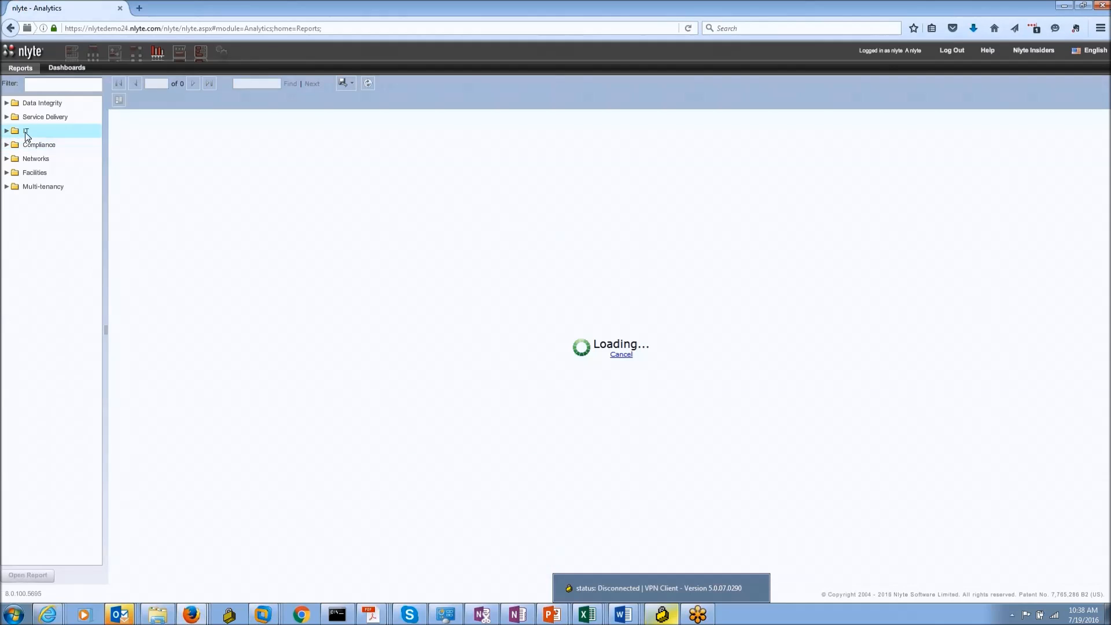
pyautogui.click(7, 144)
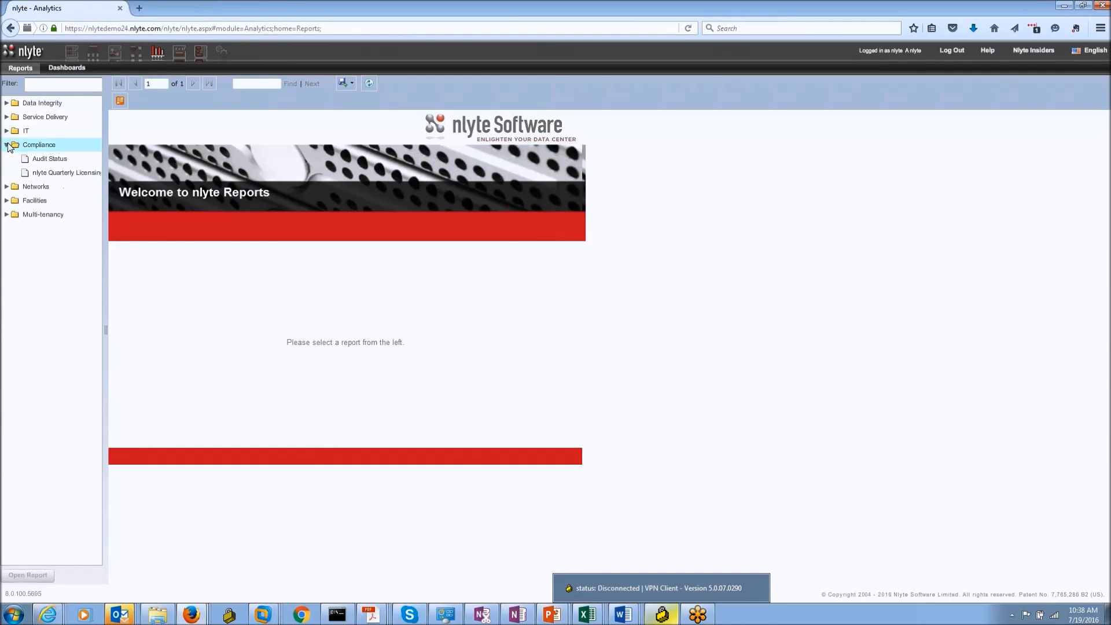
pyautogui.click(7, 199)
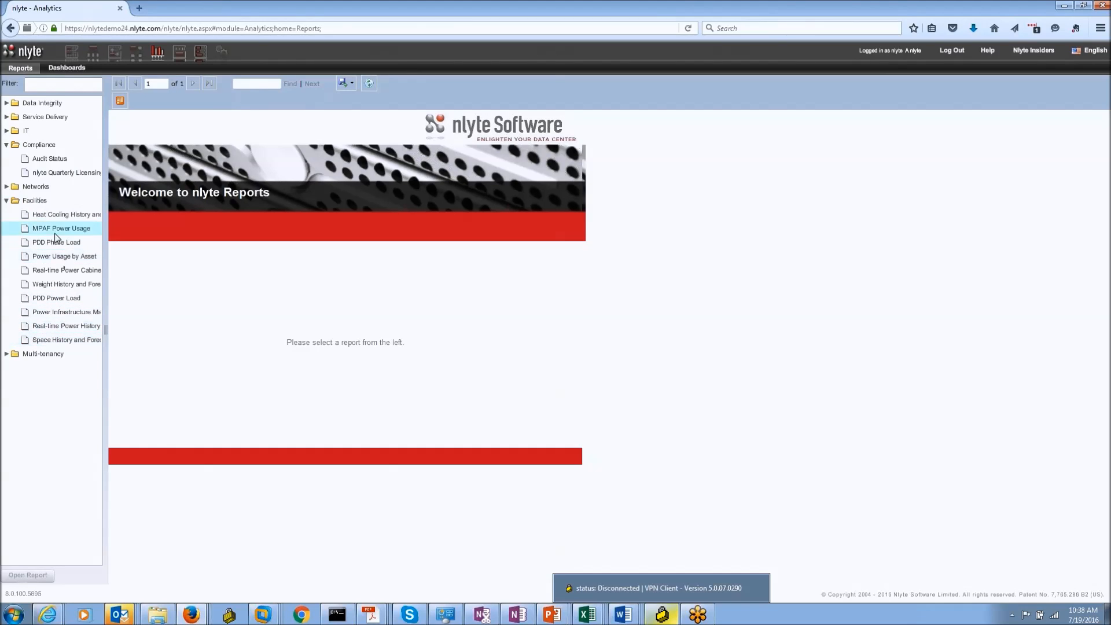
pyautogui.click(93, 259)
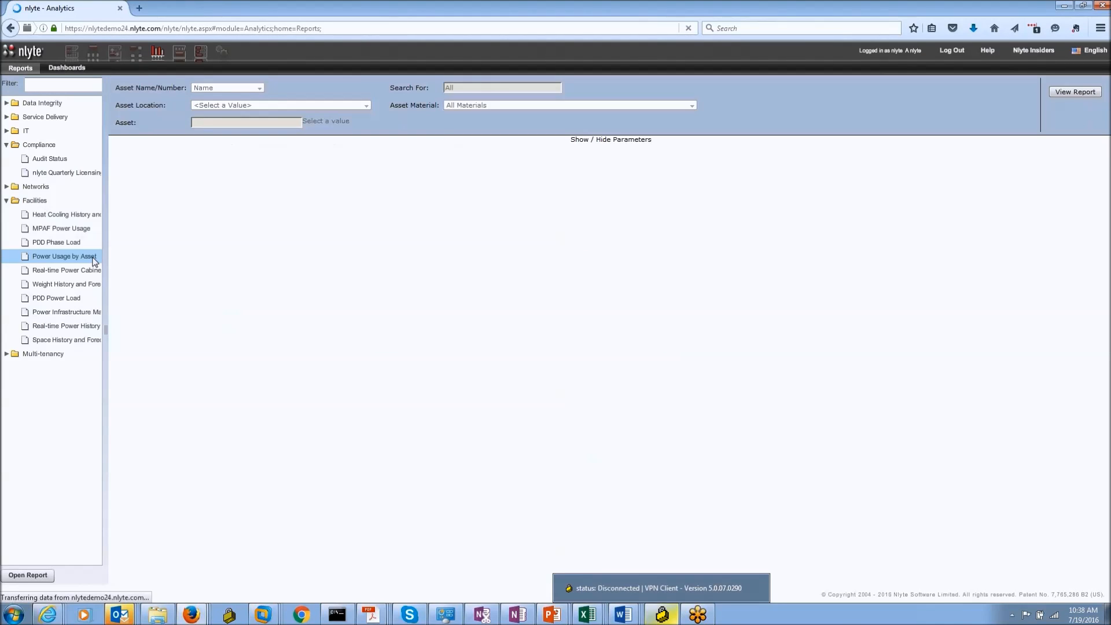
# Step: Generate the report for asset GR-01 in Green Room by Name, then view the Operational dashboard
pyautogui.click(253, 91)
pyautogui.click(231, 101)
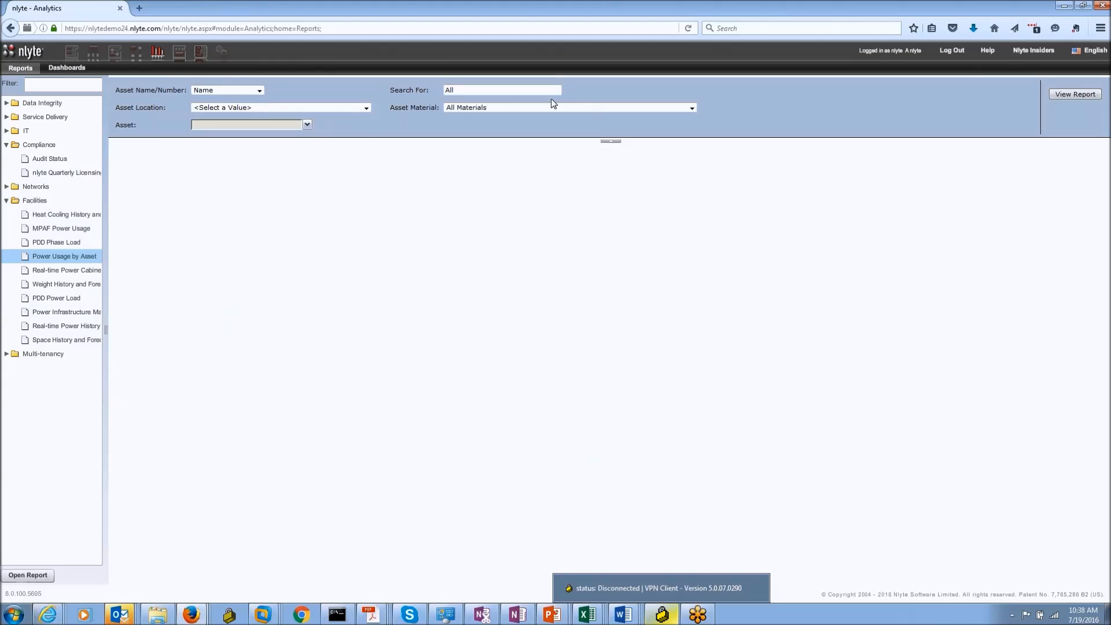
pyautogui.click(348, 108)
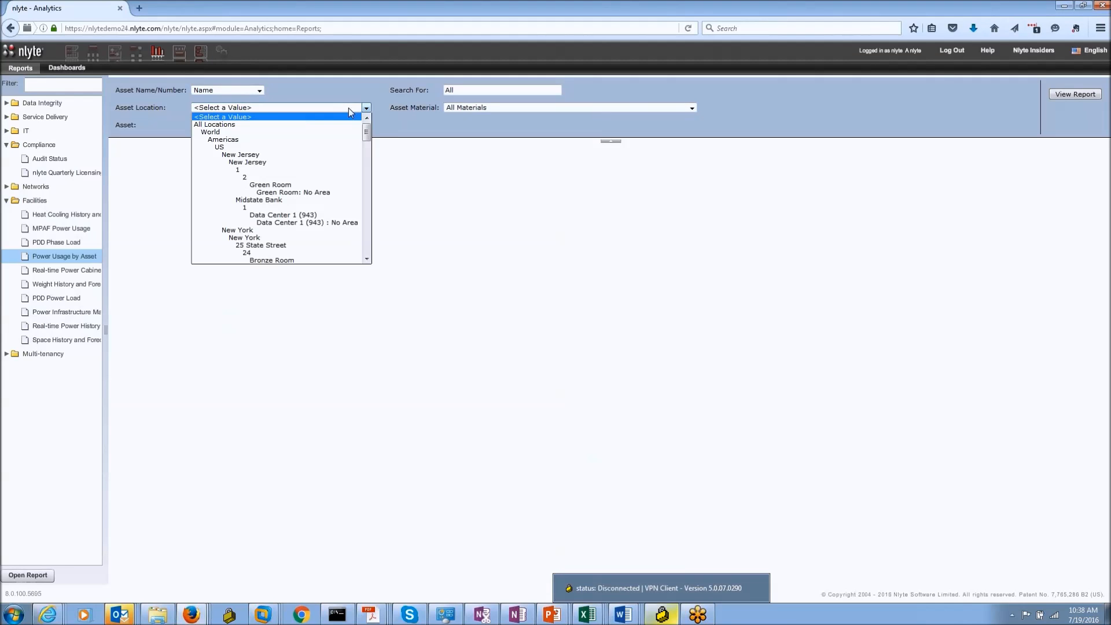
pyautogui.click(285, 185)
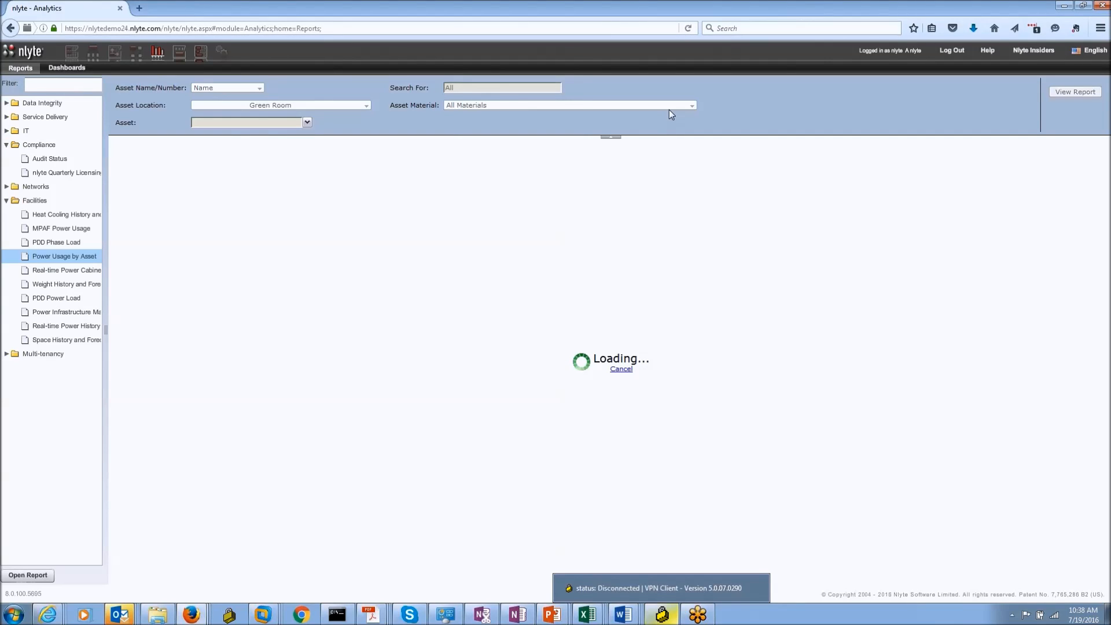
pyautogui.click(307, 122)
pyautogui.click(197, 146)
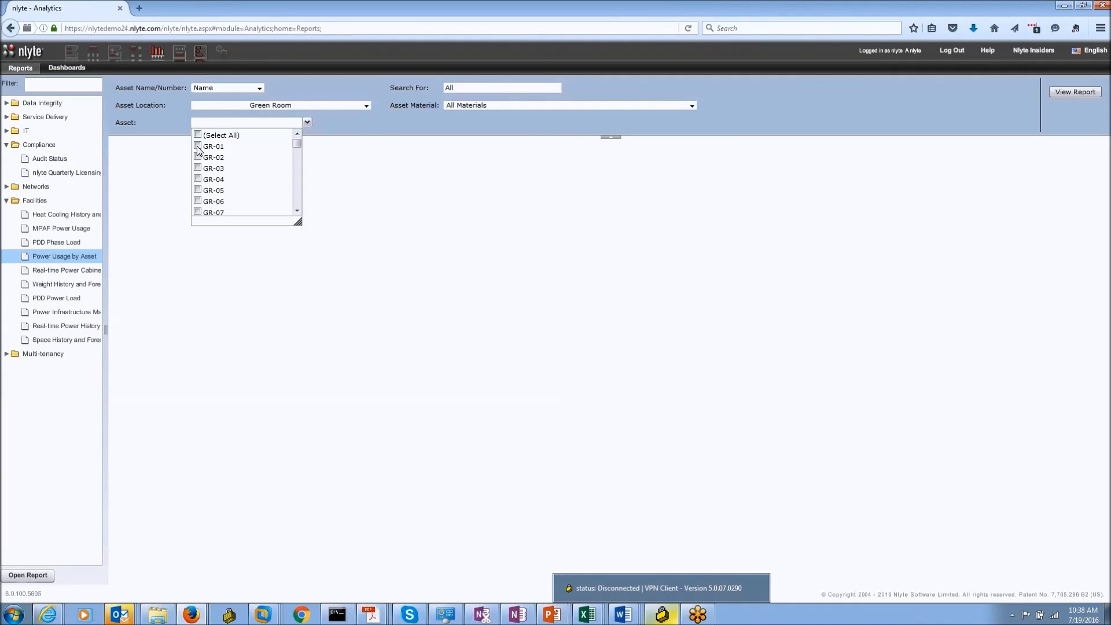
pyautogui.click(820, 133)
pyautogui.click(1066, 94)
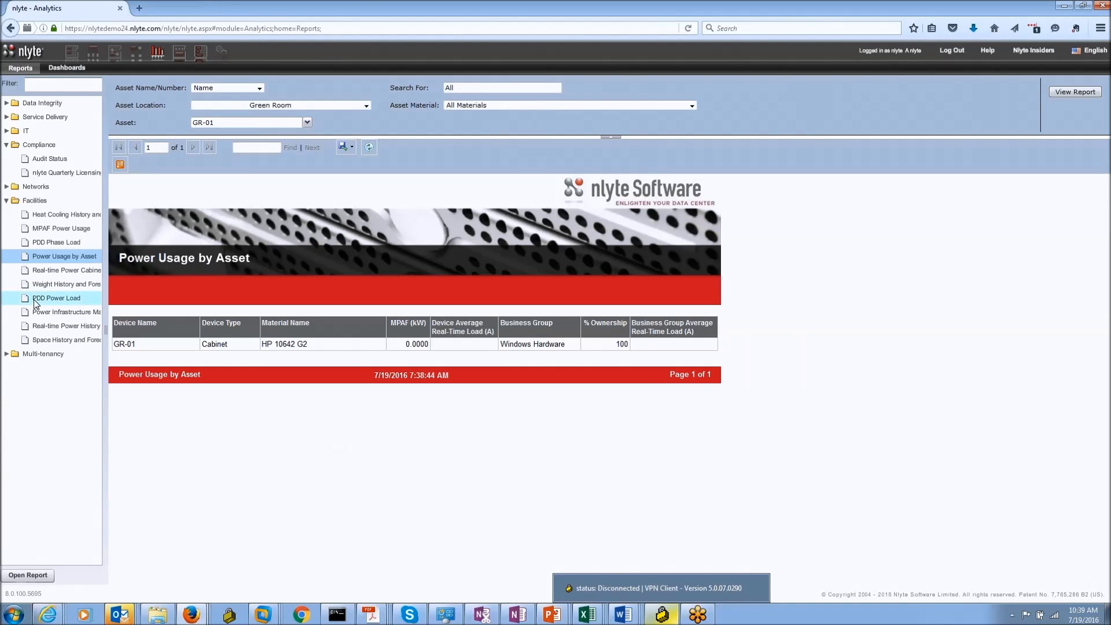
pyautogui.click(67, 75)
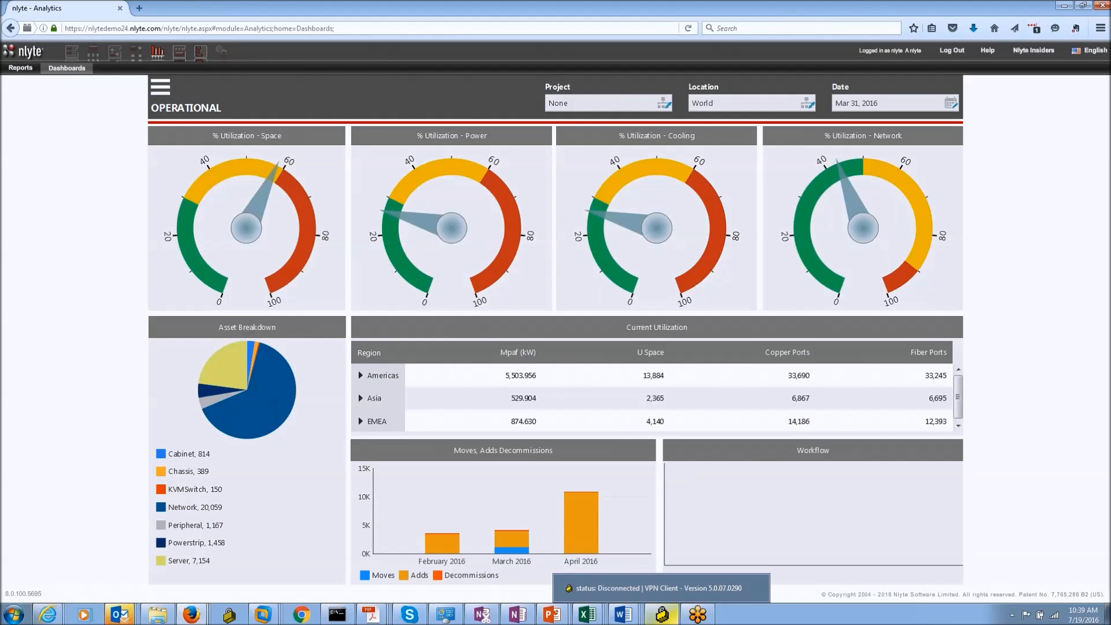
# Step: Drill into the Power Capacity dashboard from the Power gauge and scroll its error panel
pyautogui.click(453, 234)
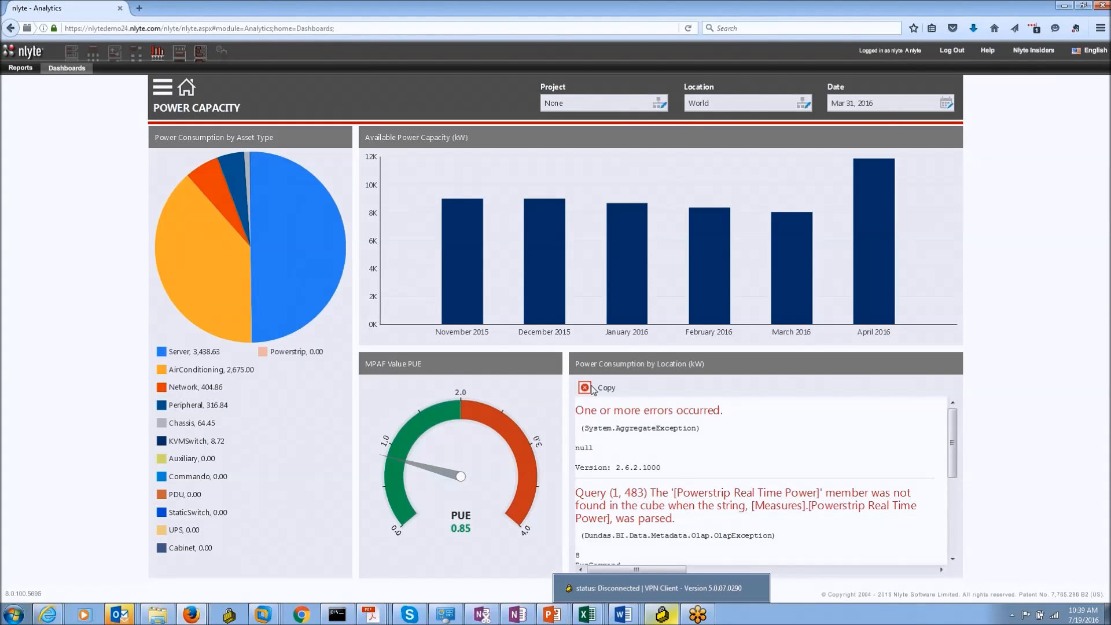
pyautogui.moveTo(952, 448); pyautogui.dragTo(949, 383)
pyautogui.moveTo(952, 444); pyautogui.dragTo(964, 524)
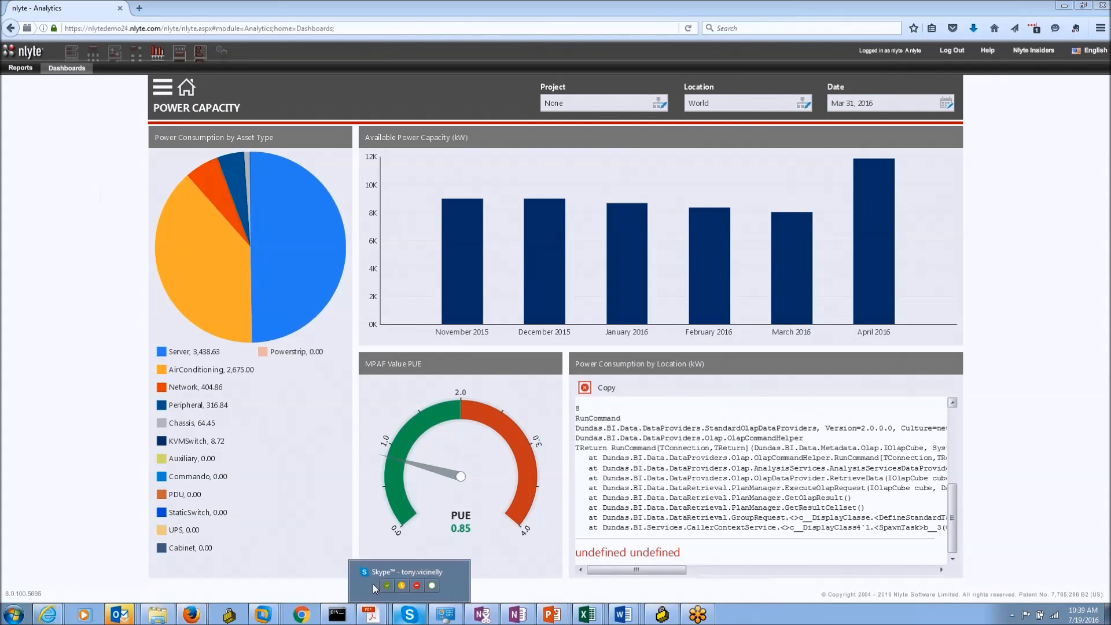
# Step: Switch to the Asset Inventory dashboard from the dashboards list
pyautogui.click(372, 584)
pyautogui.click(749, 13)
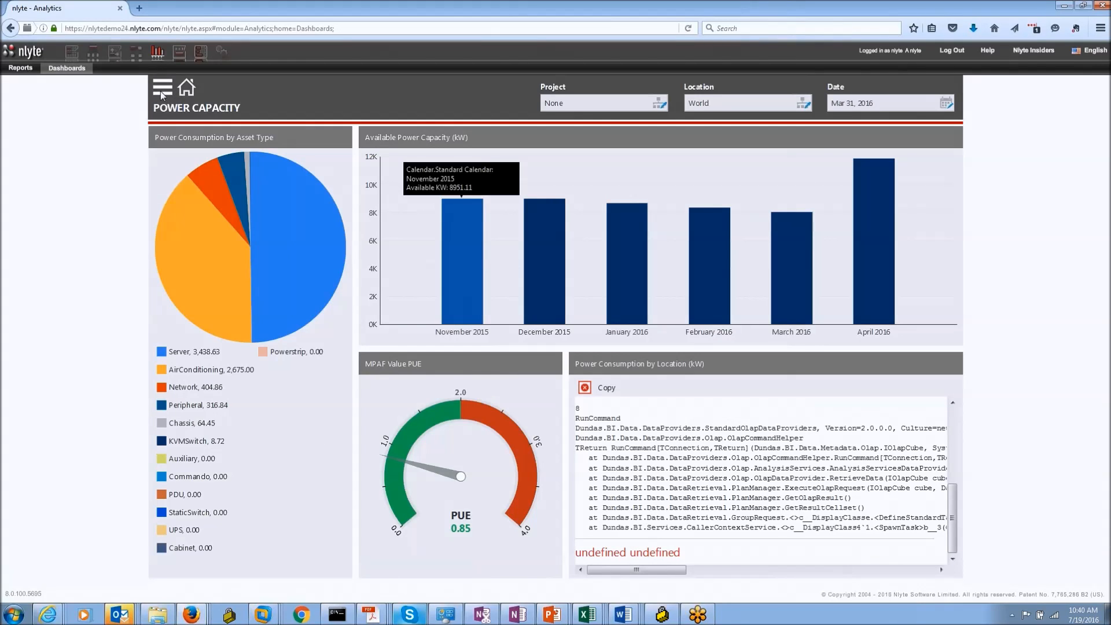
pyautogui.click(161, 90)
pyautogui.click(189, 146)
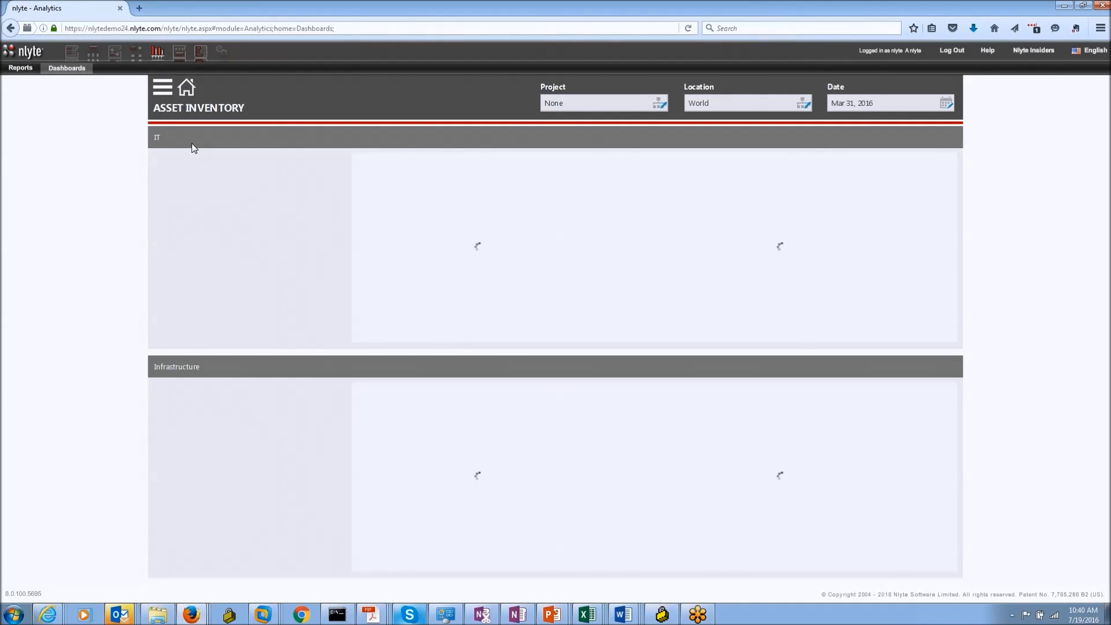
# Step: Untick World in the Location filter, clearing all locations so the filter shows (none)
pyautogui.click(801, 105)
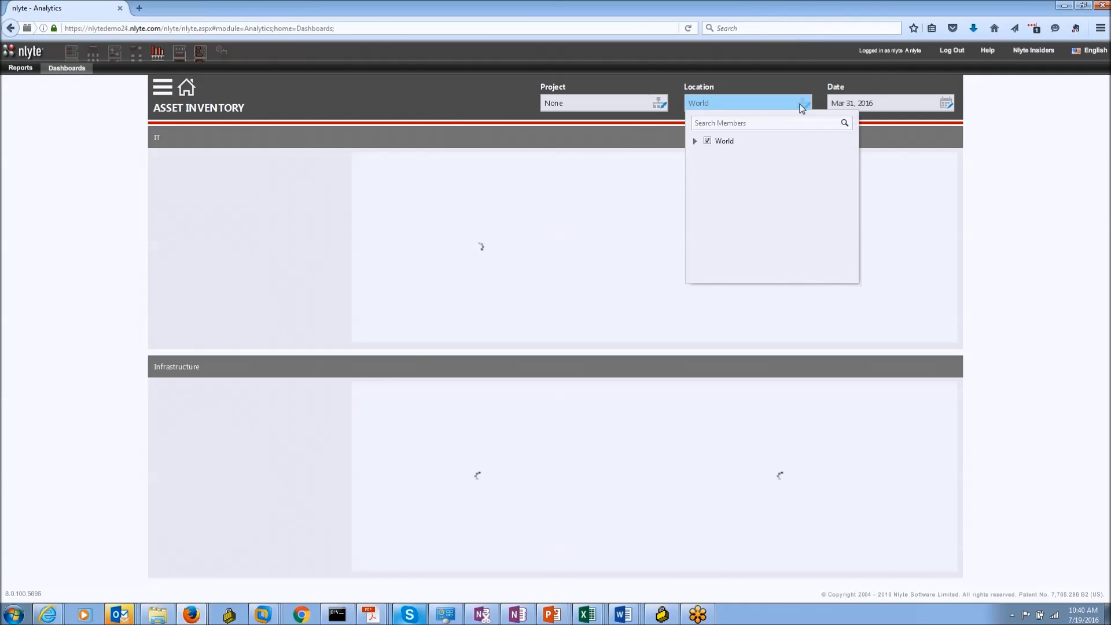
pyautogui.click(694, 140)
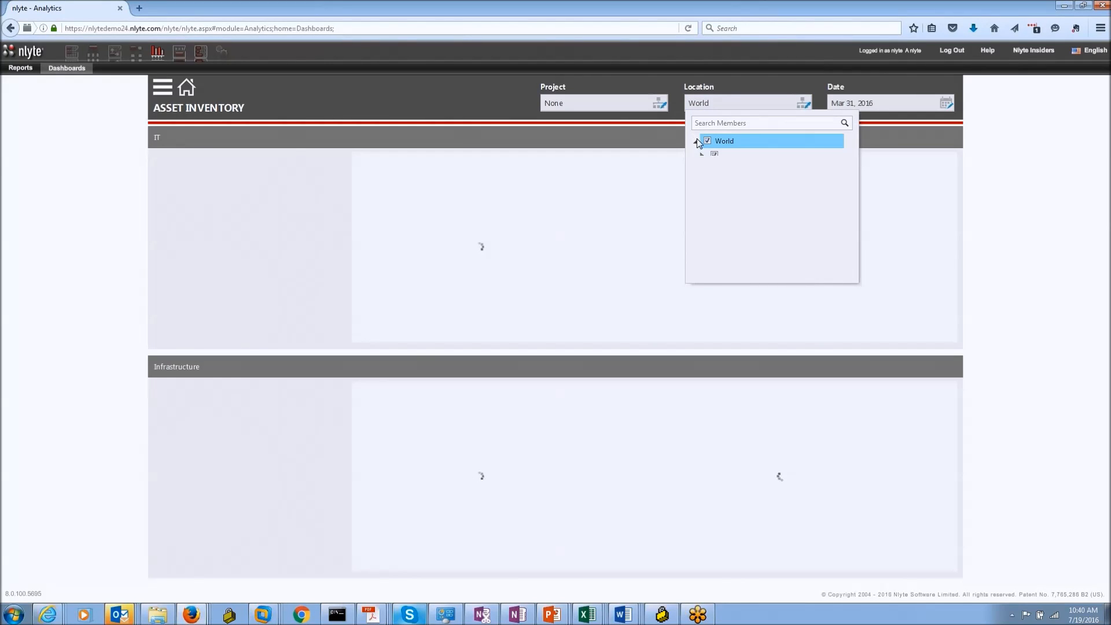
pyautogui.click(701, 155)
pyautogui.click(708, 170)
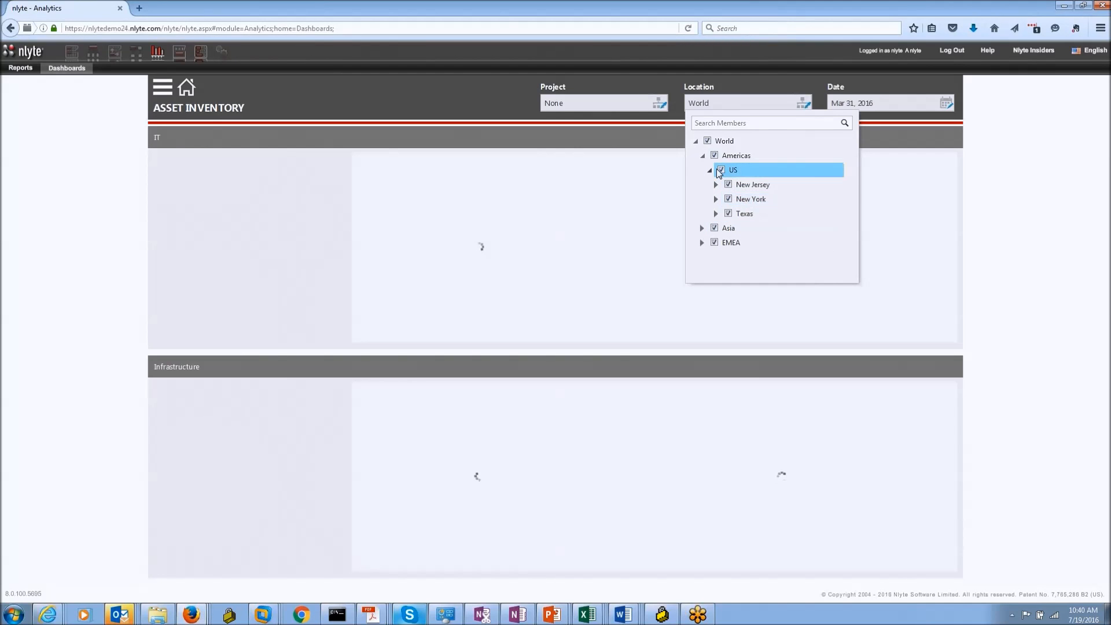
pyautogui.click(706, 140)
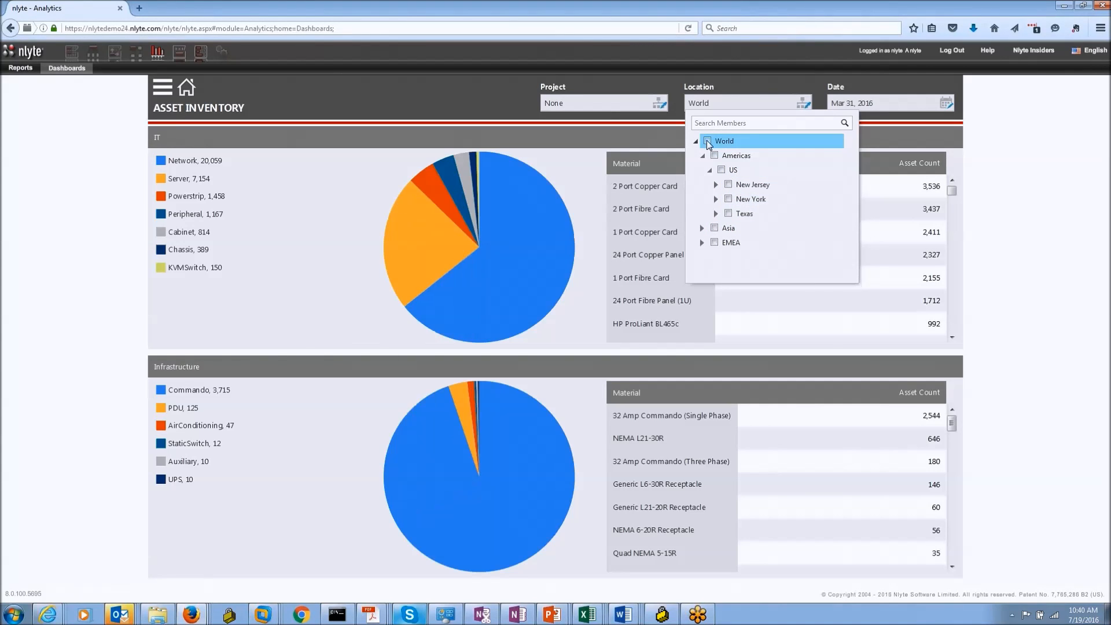
pyautogui.click(903, 135)
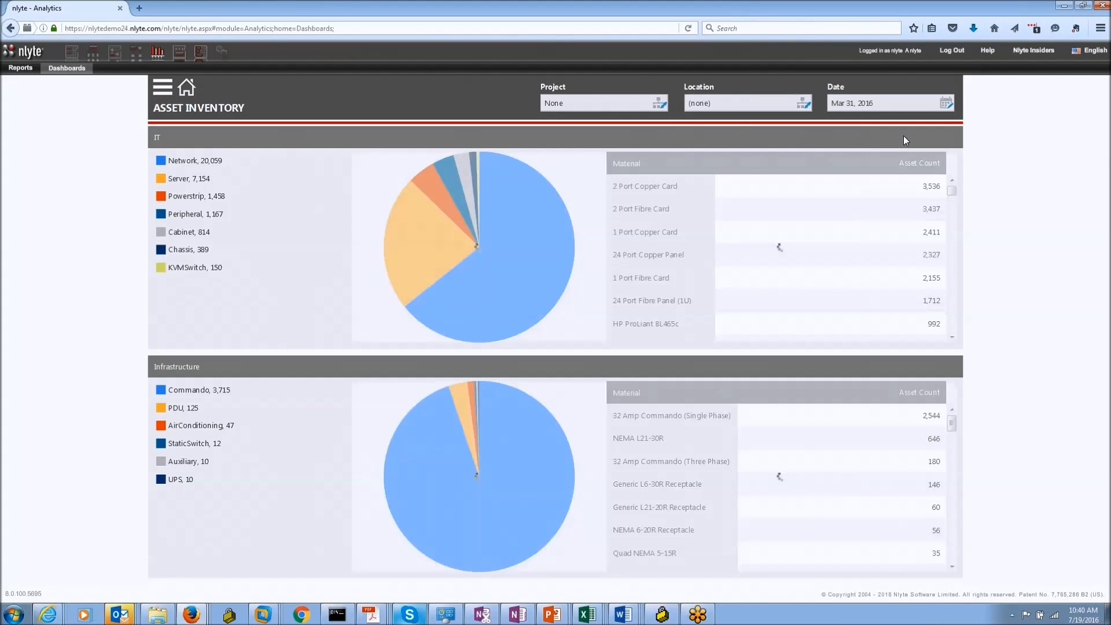